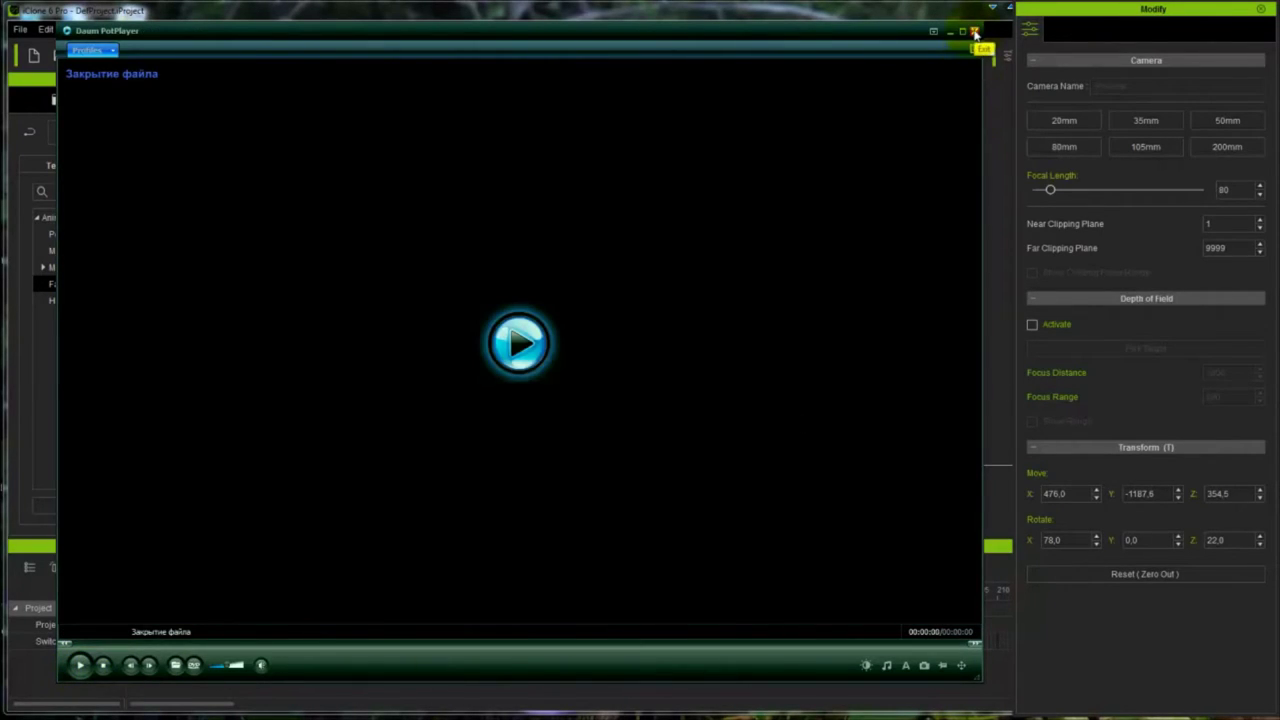
Step: Close the media player and add the Aleksander avatar from the Toon Bambinos templates to the scene
click(976, 34)
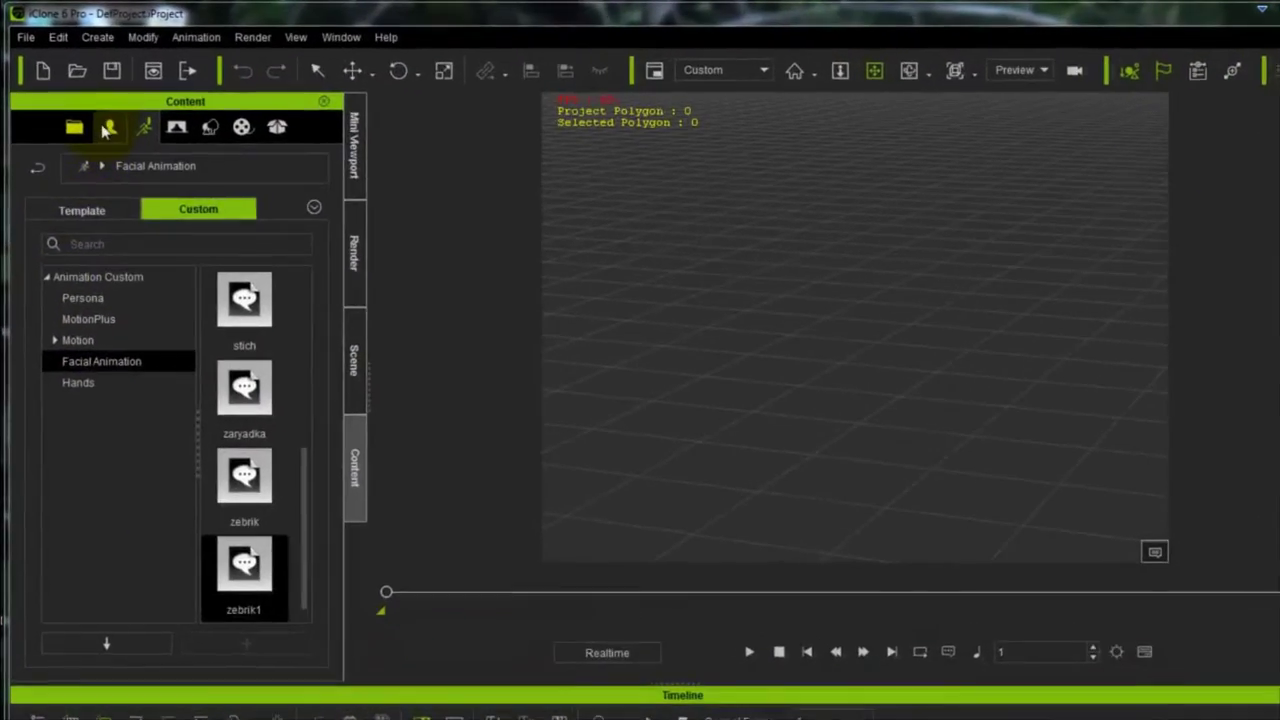
click(86, 99)
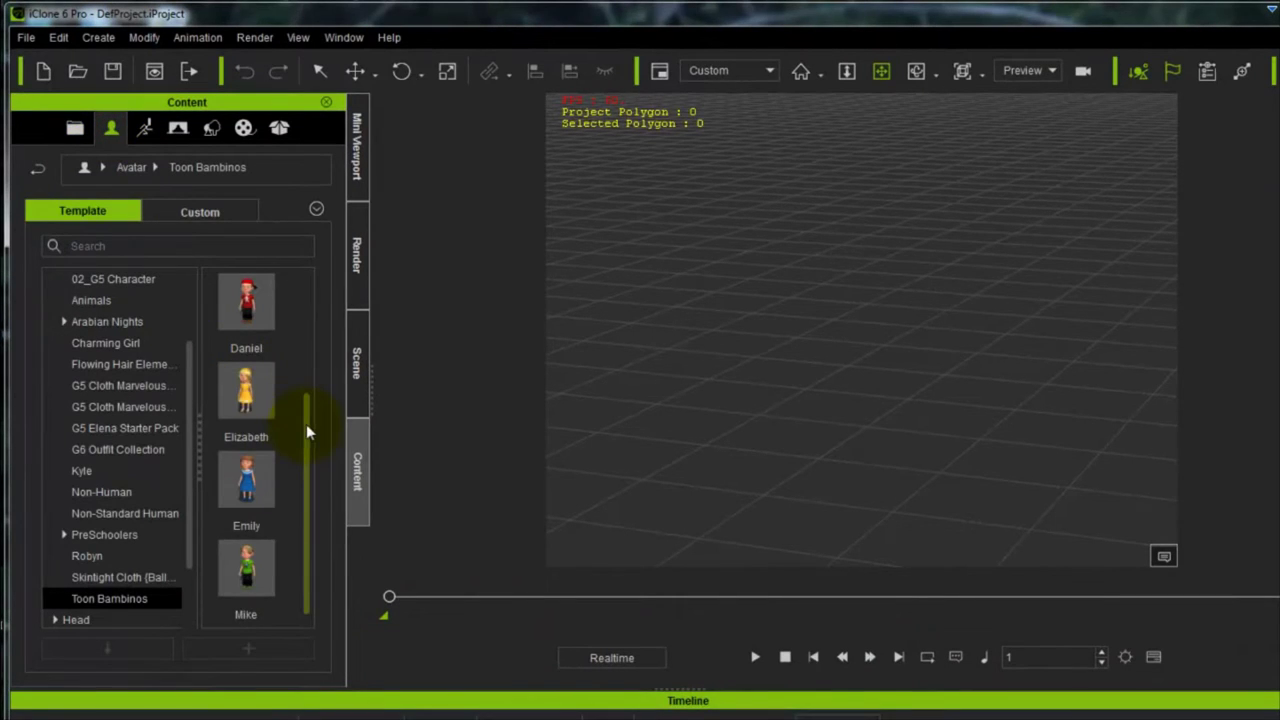
scroll(306, 430, up, 2)
drag(257, 293, 716, 521)
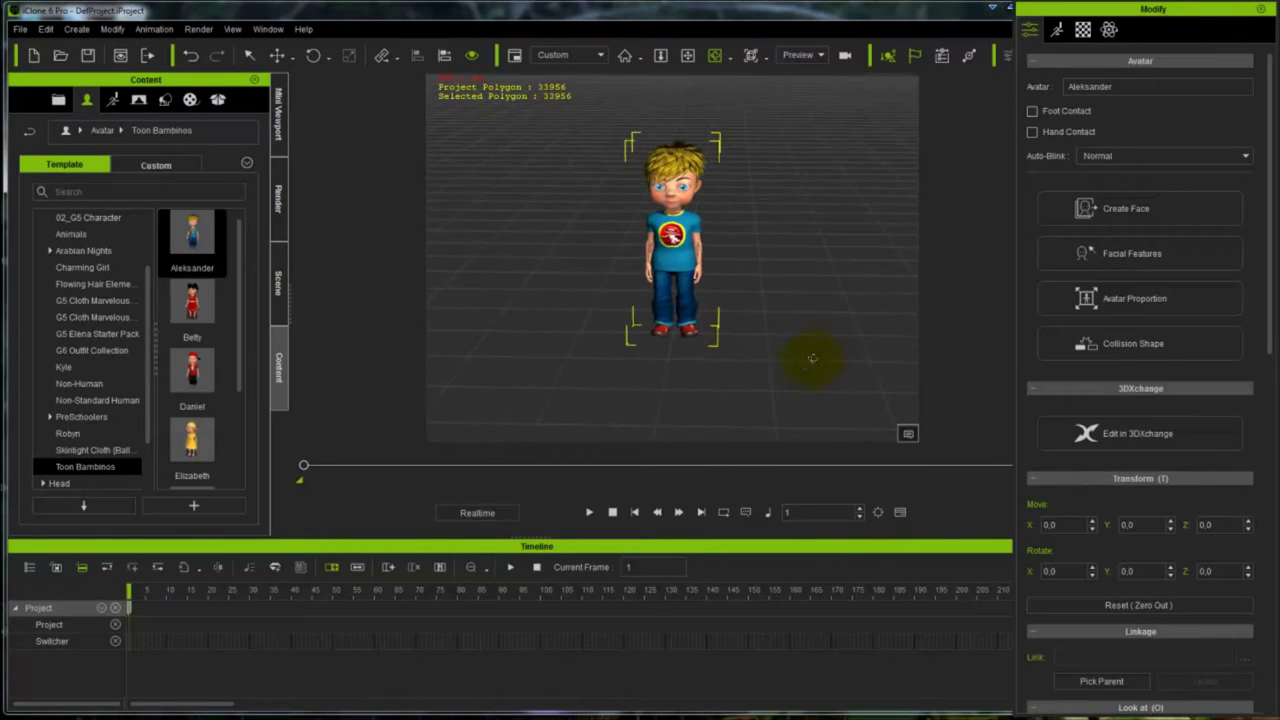
drag(799, 373, 792, 290)
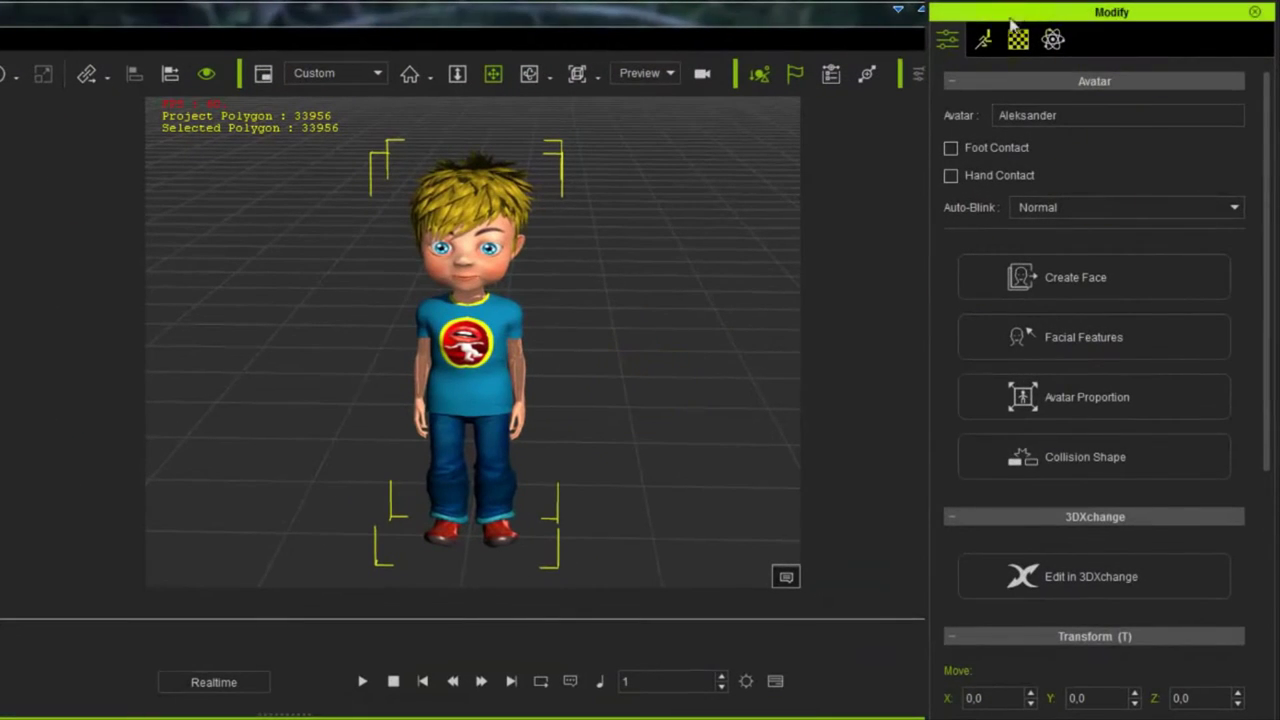
Step: Create a facial script for the avatar from the audio file танец Зебрика Волшебники двора.wav
click(985, 40)
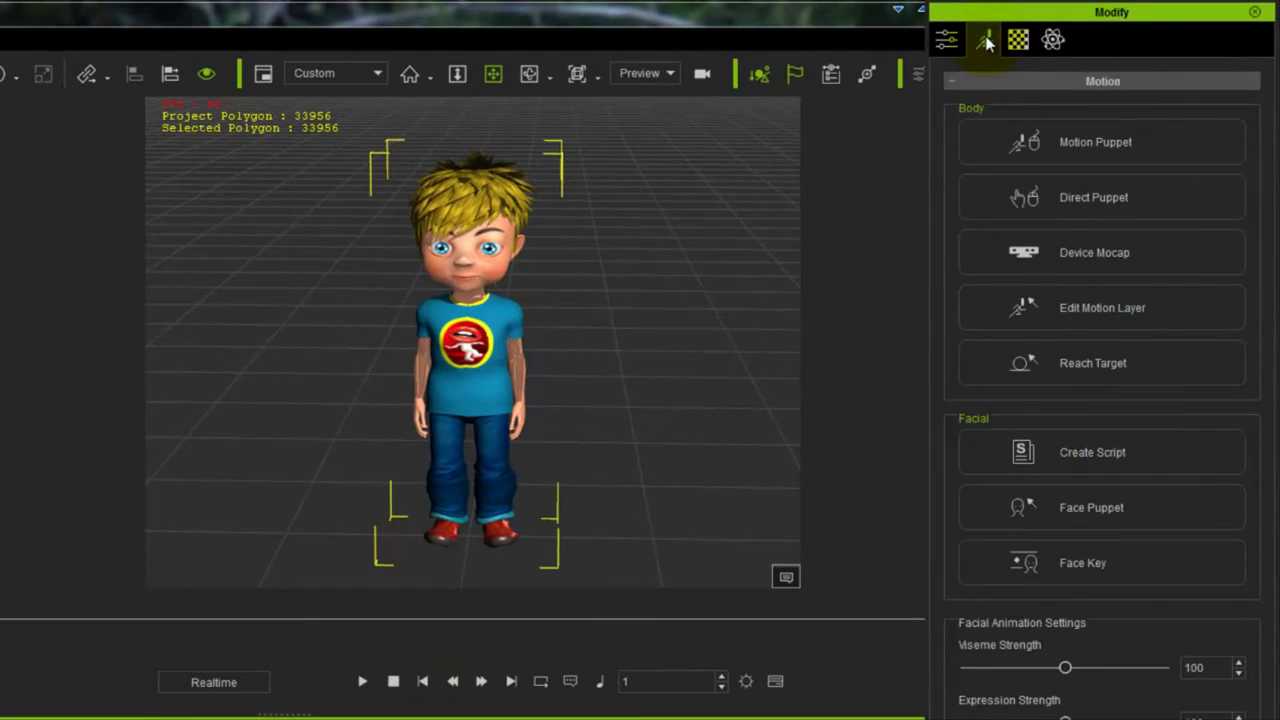
click(1080, 458)
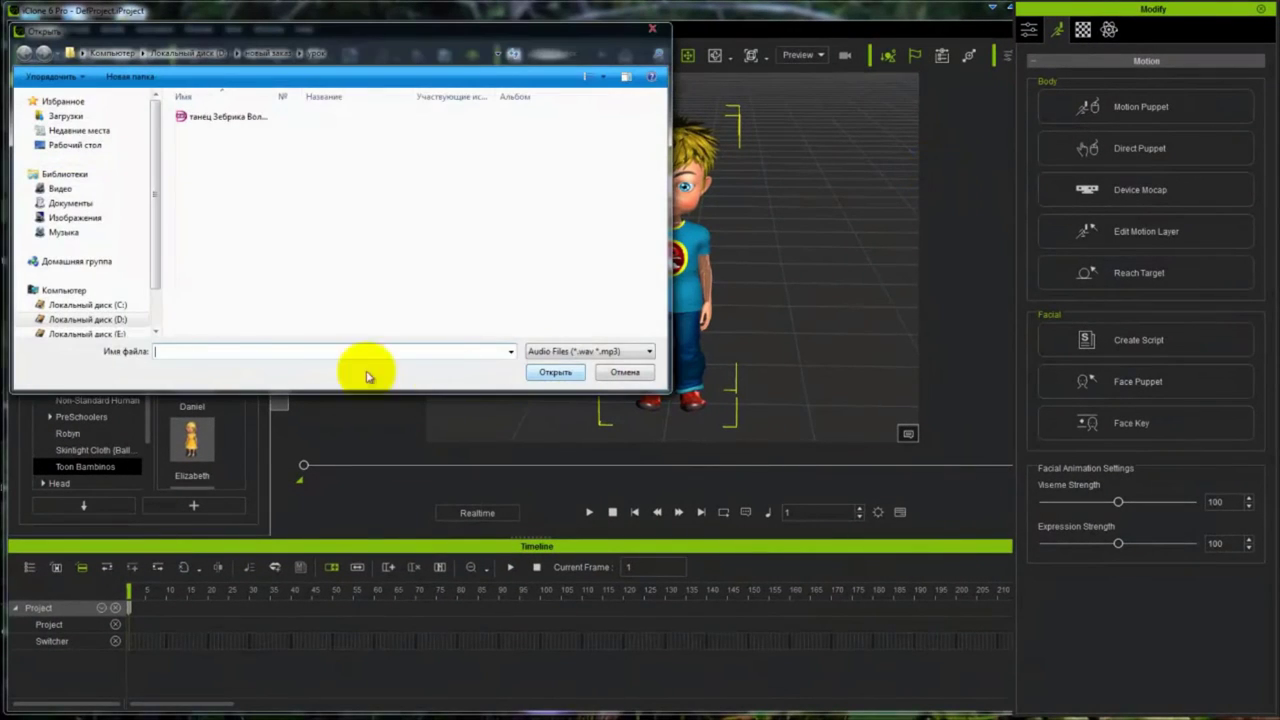
click(205, 118)
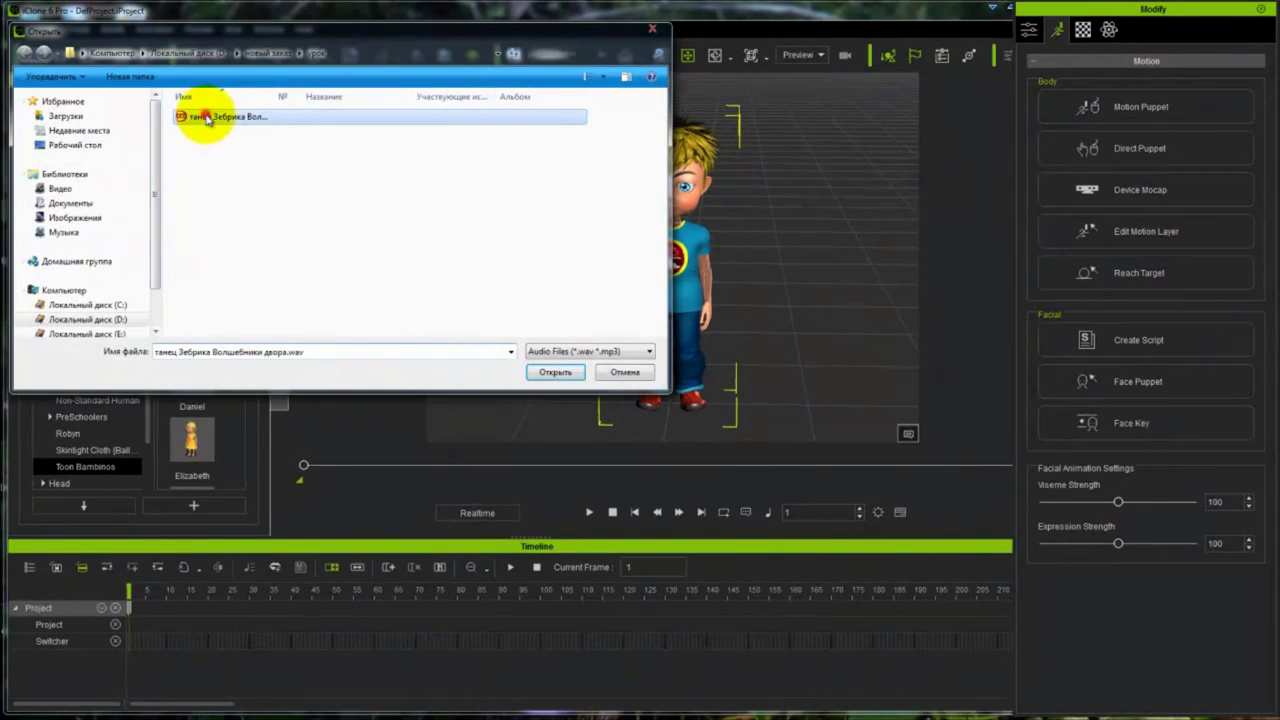
click(558, 373)
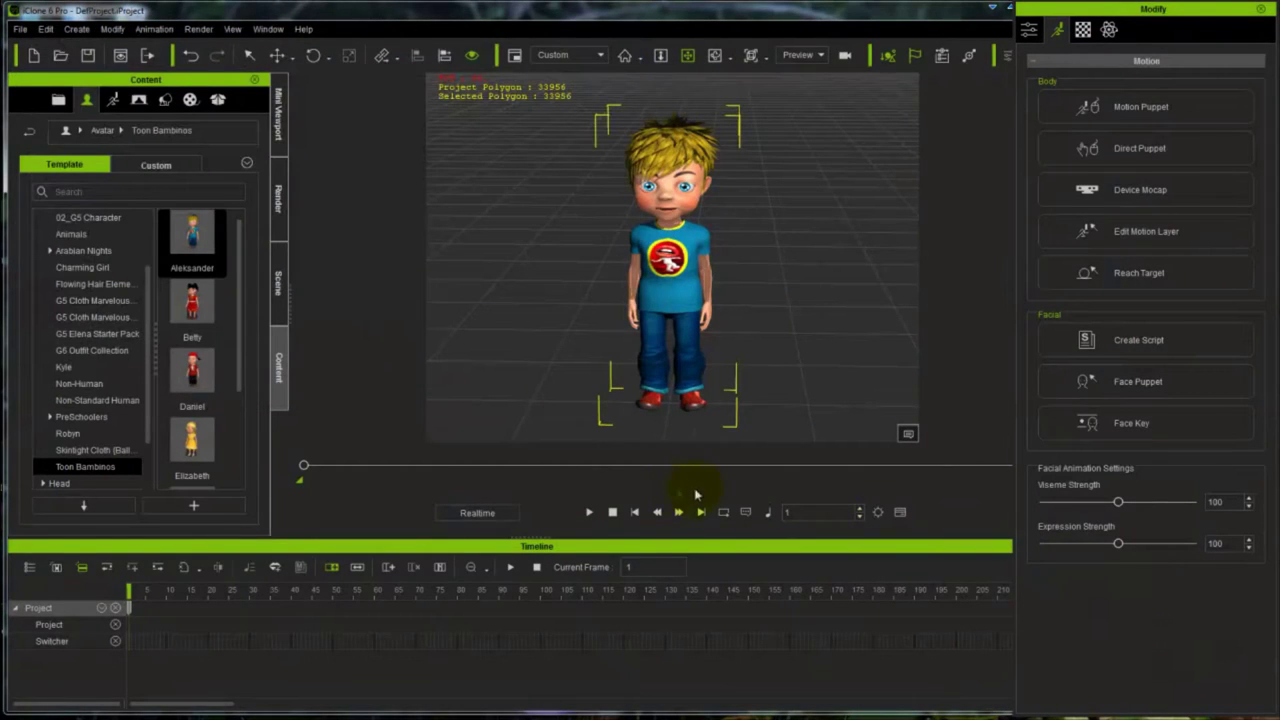
Step: Play back the avatar's voice script to check the lip sync, then stop and select the avatar
click(588, 513)
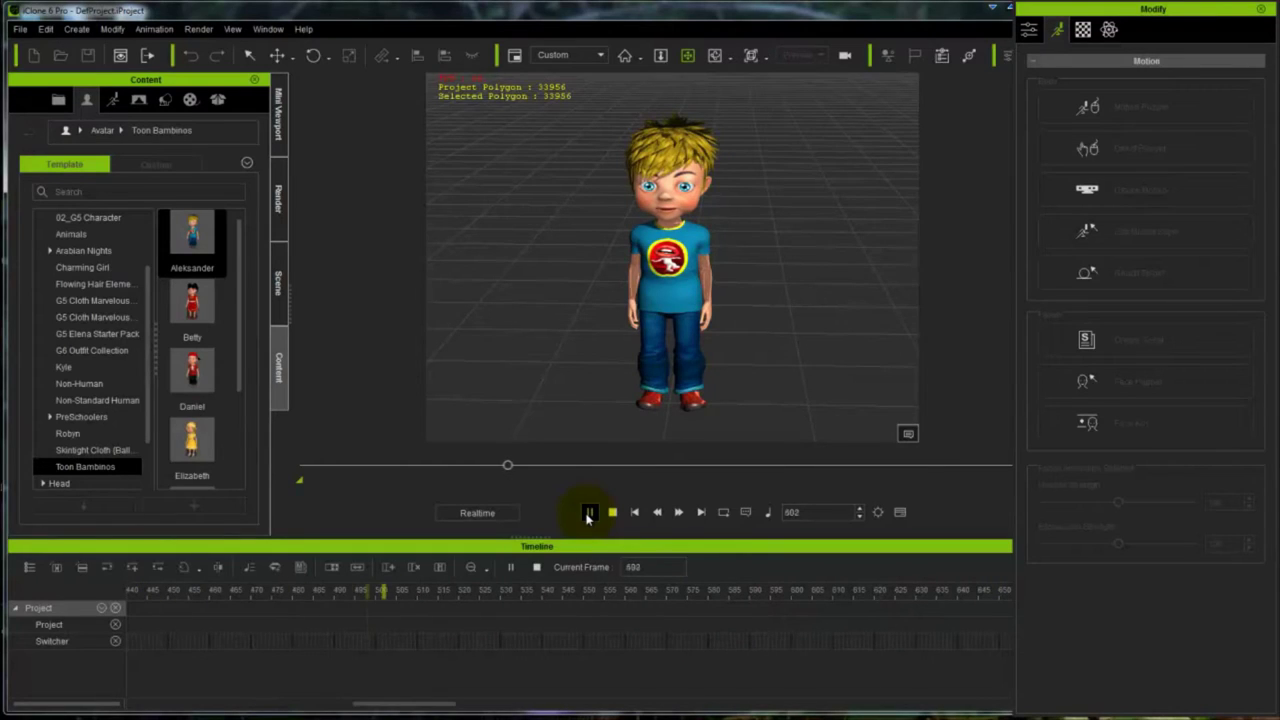
click(611, 512)
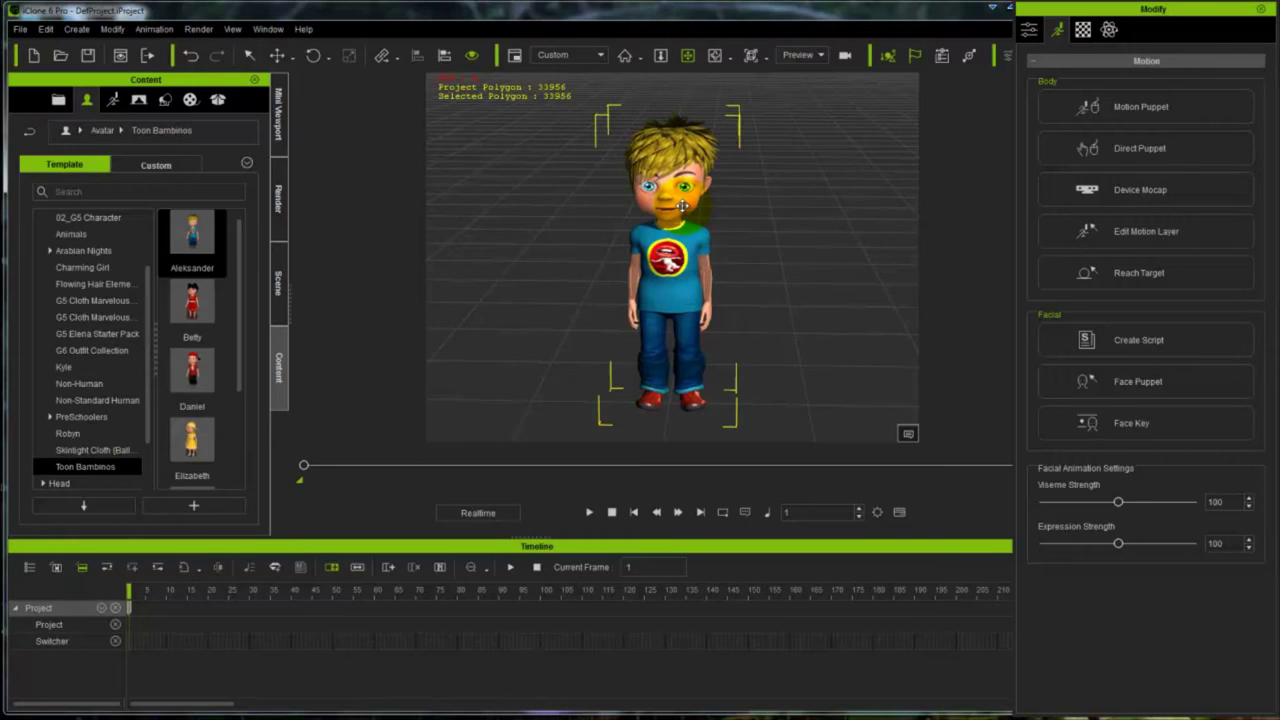
click(681, 205)
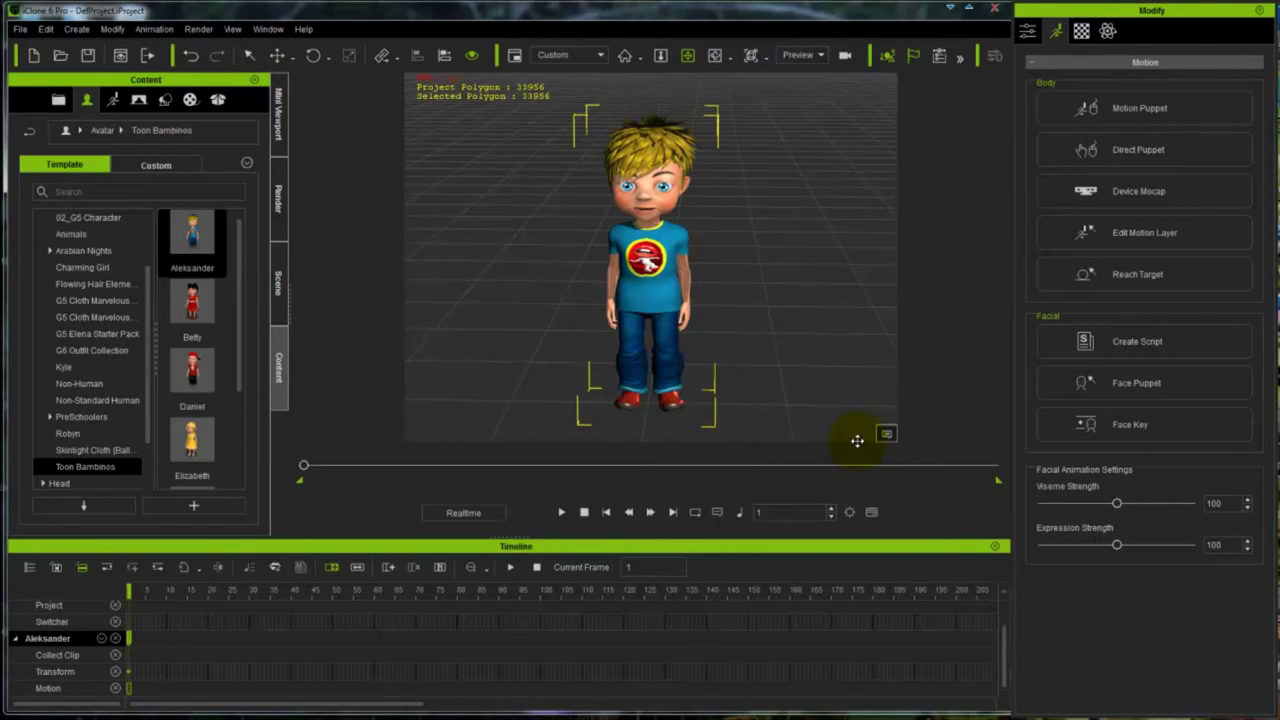
Step: Apply the custom facial animation clip zebrik1 to the avatar
click(114, 99)
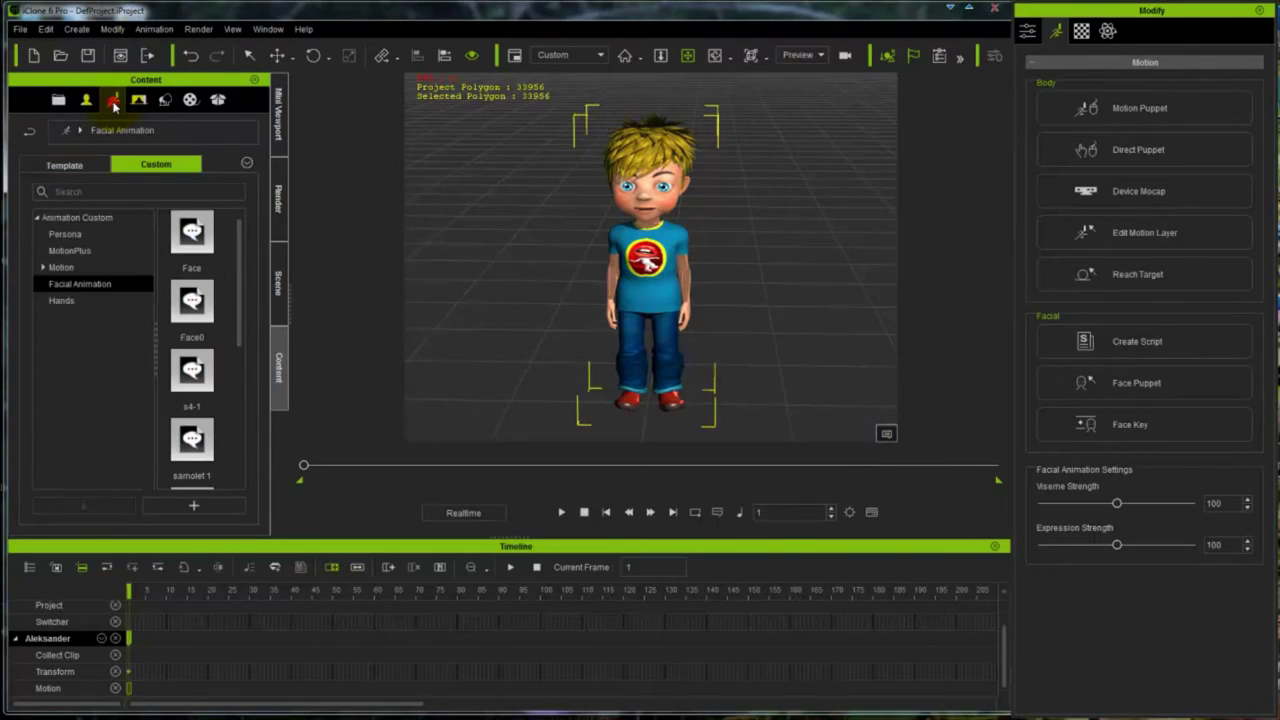
click(80, 284)
drag(240, 258, 236, 445)
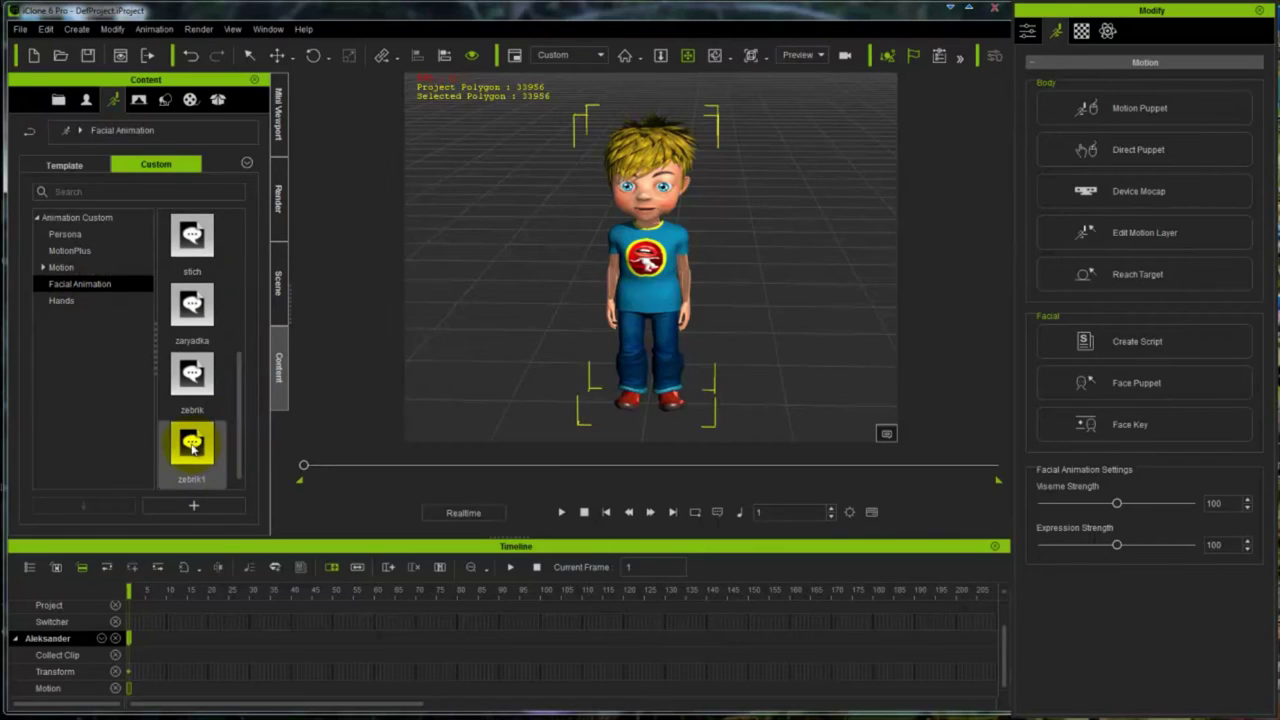
click(193, 447)
drag(193, 447, 658, 230)
Step: Play the animation from the first frame to check the applied facial clip, then stop playback
click(608, 513)
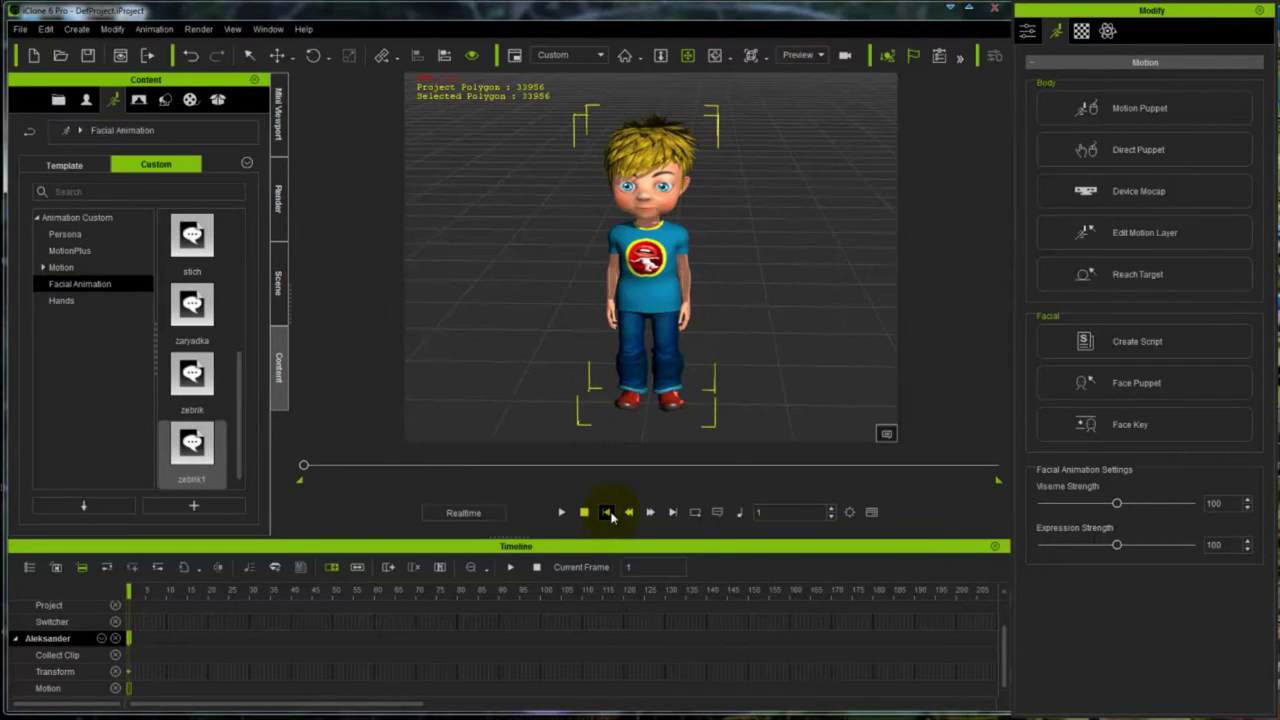
click(562, 512)
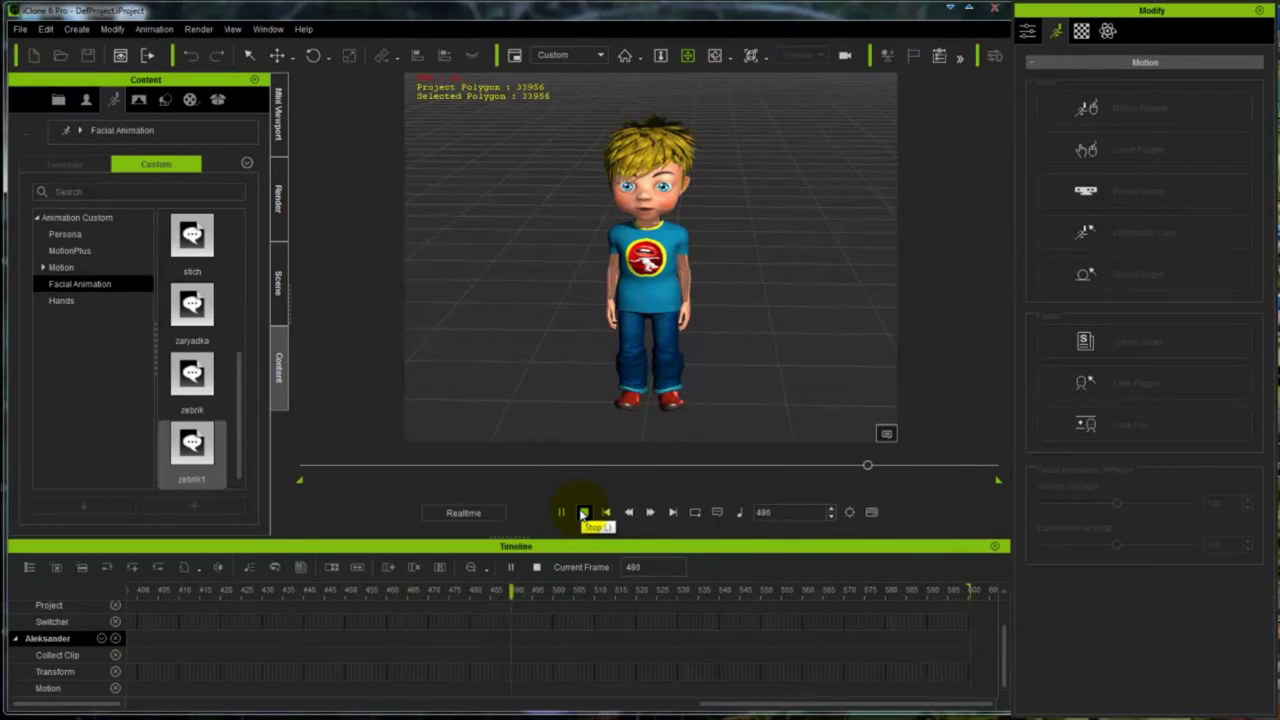
click(583, 513)
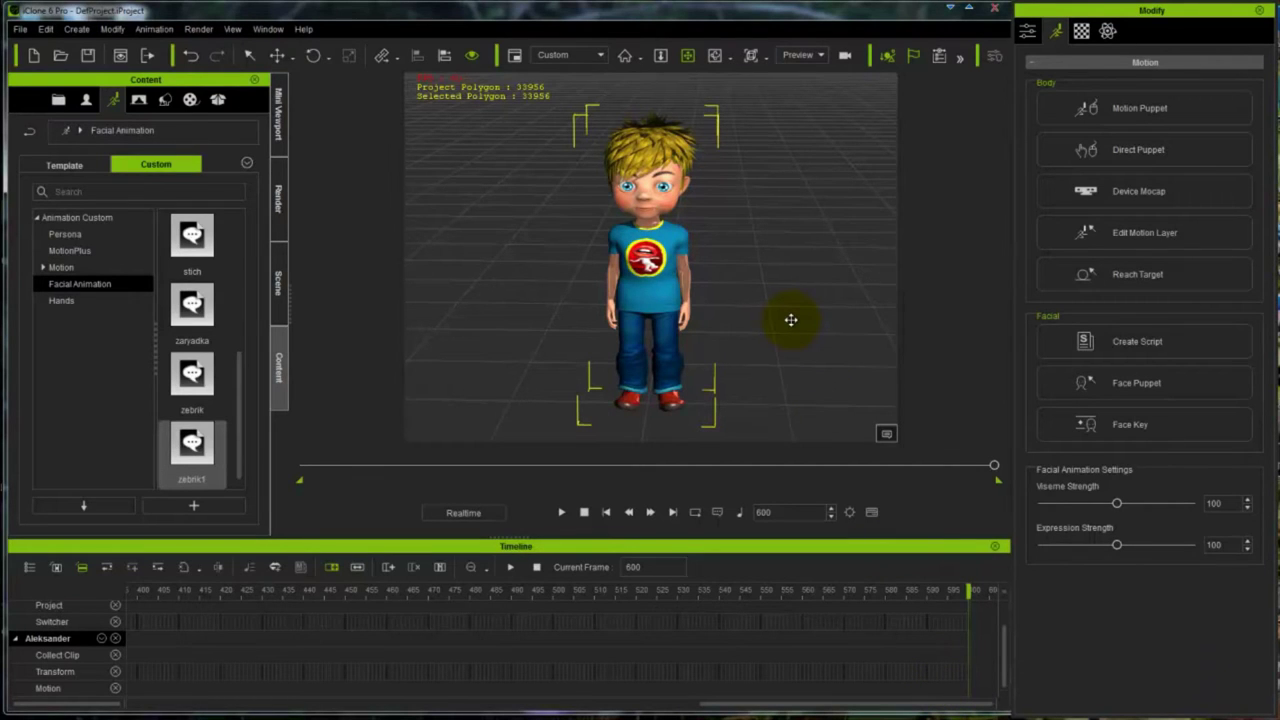
Step: Show the avatar's Viseme track in the timeline and expand it to its Voice and Lips sub-tracks
click(101, 638)
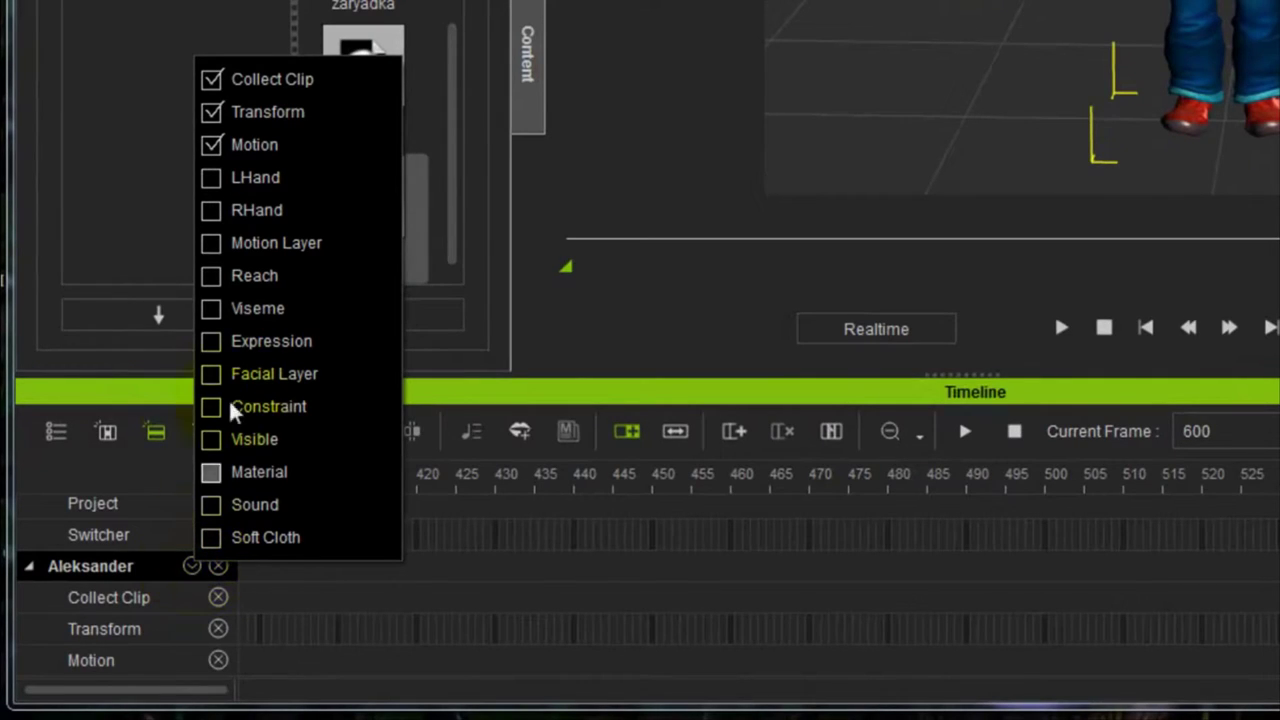
click(211, 310)
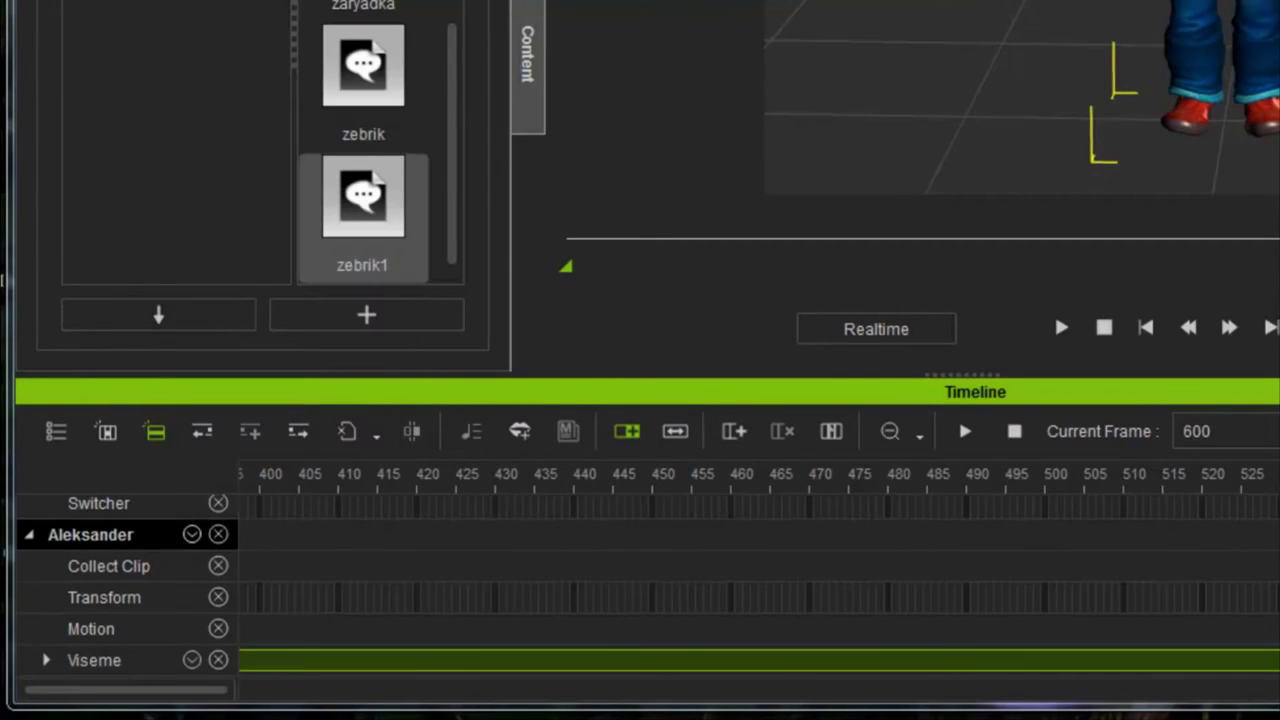
click(46, 662)
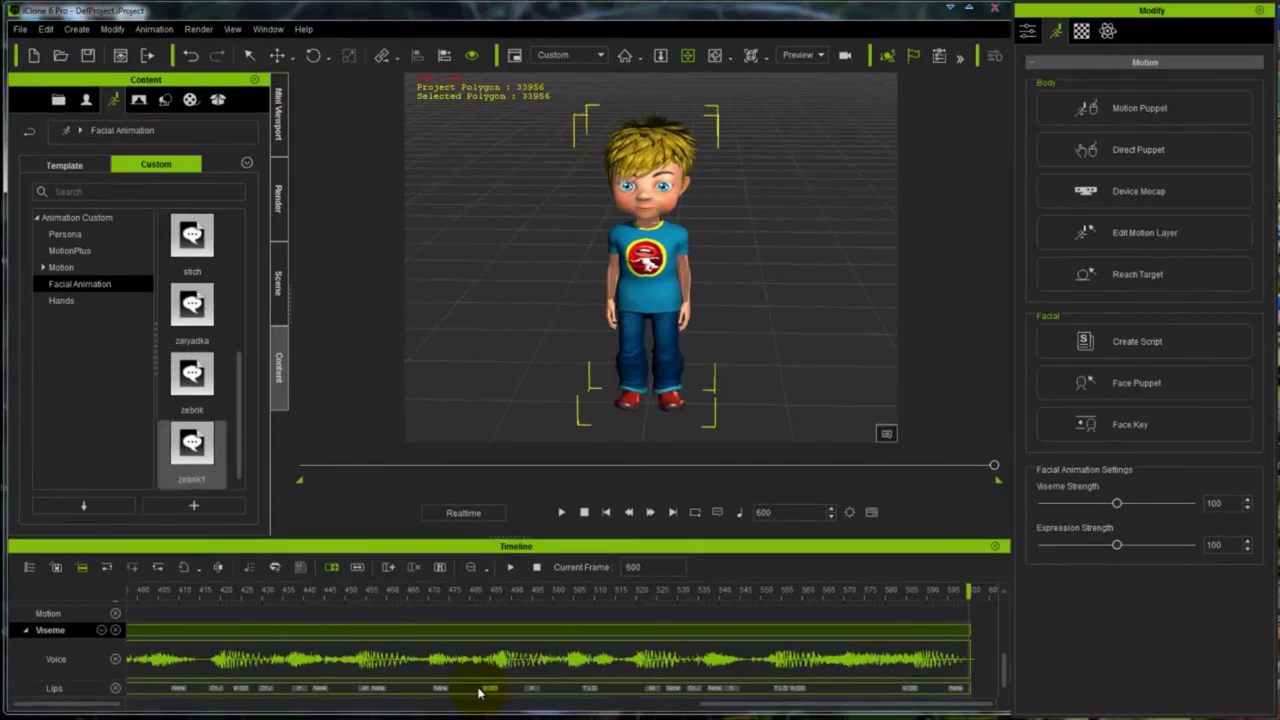
Step: Play the animation from the start while following the voice waveform and lip keys, pausing at frame 193
click(607, 512)
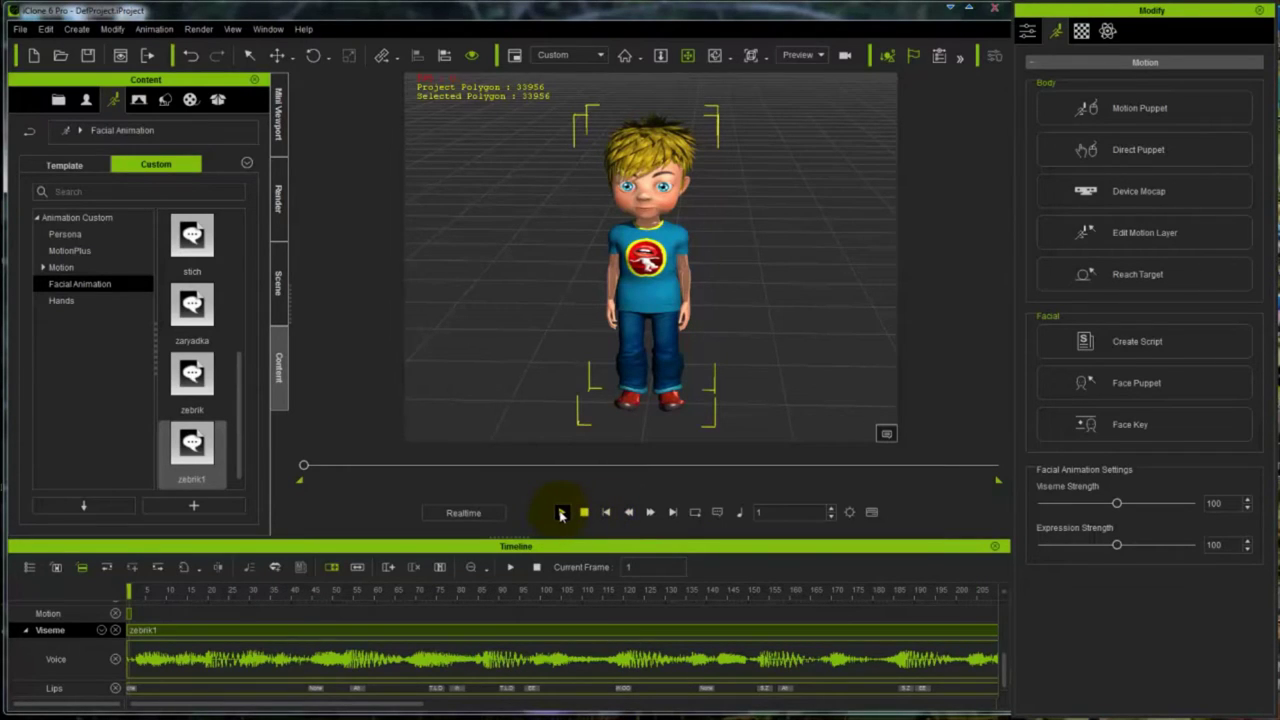
click(561, 513)
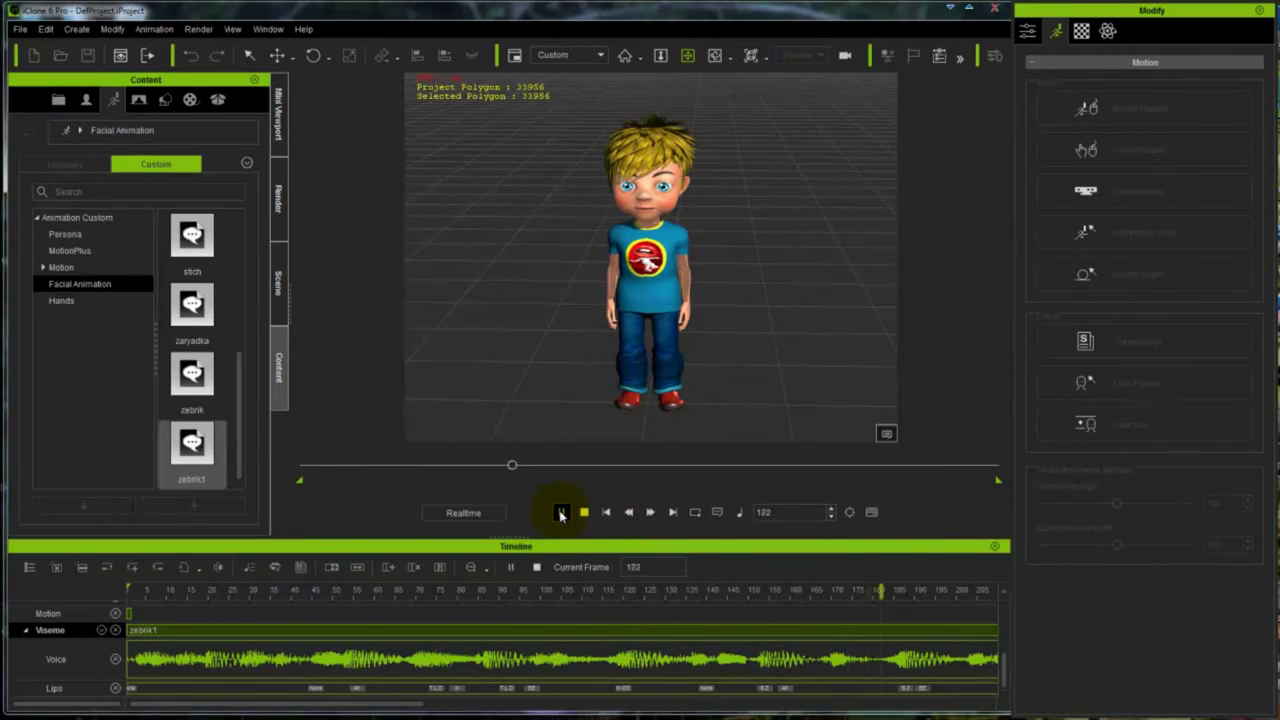
click(561, 513)
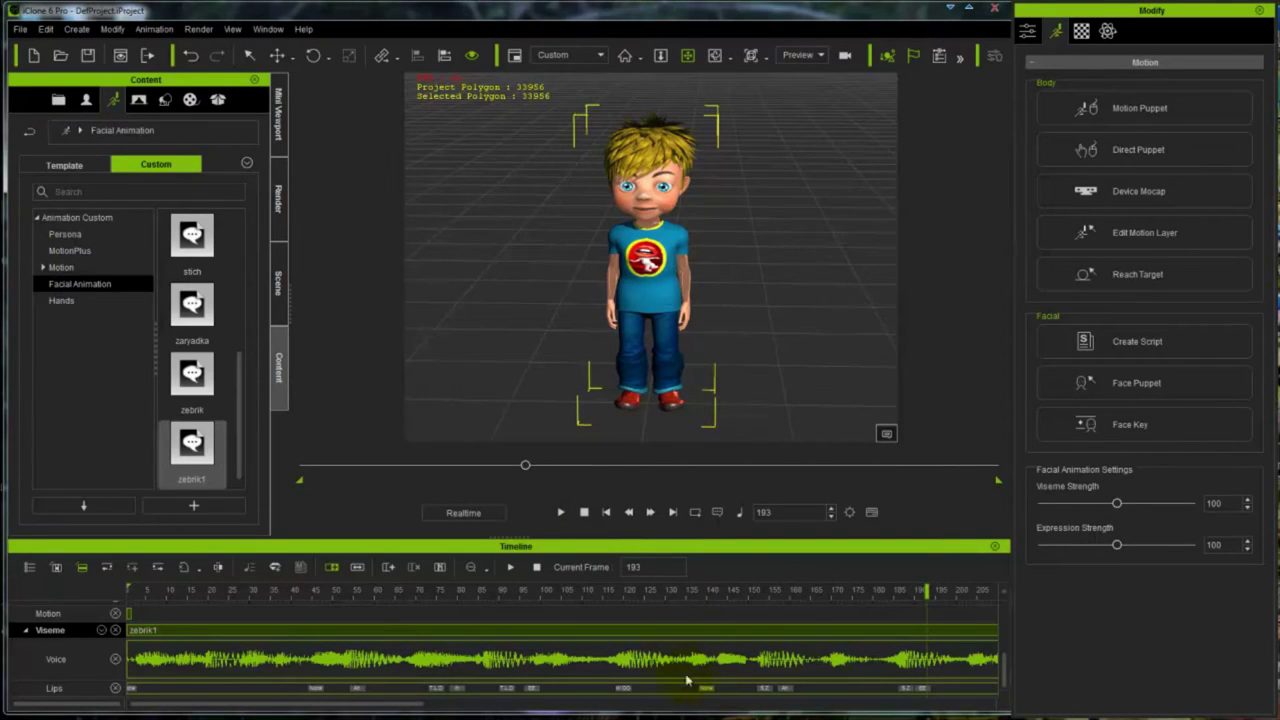
Step: Go to frame 49 and open the motion layer editor for the avatar, clear of the character
click(328, 598)
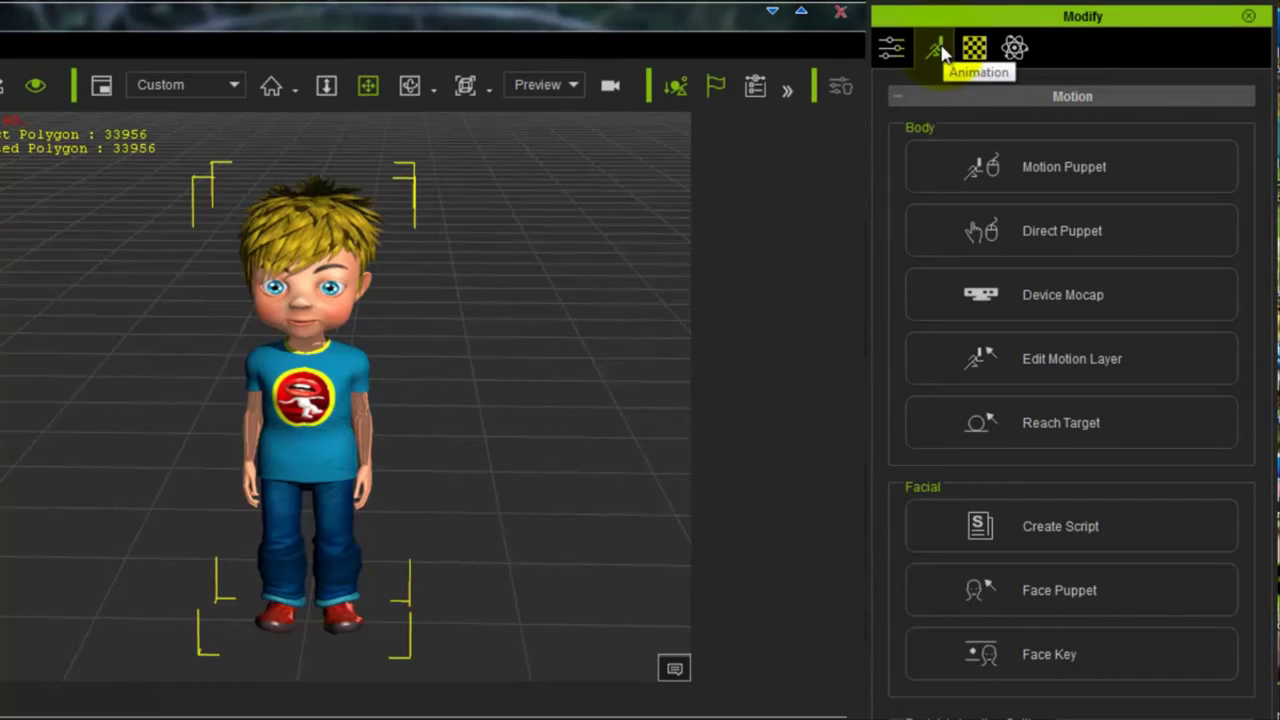
click(1070, 350)
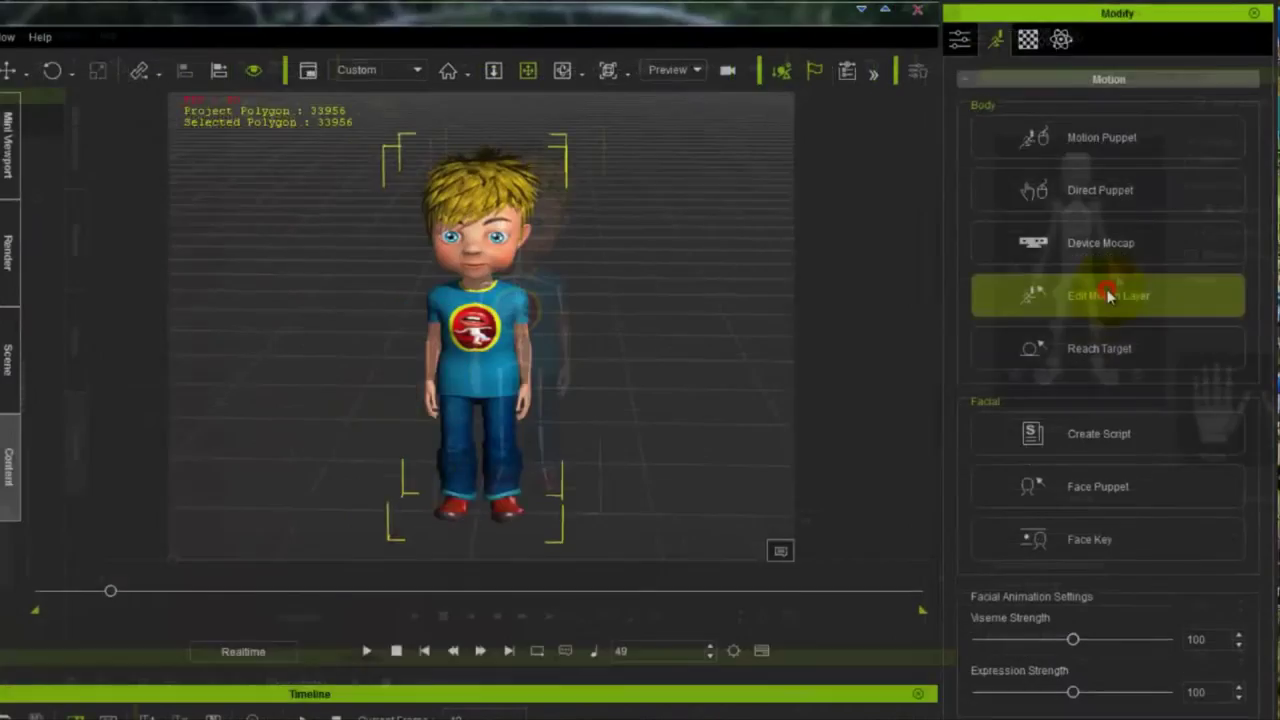
drag(1268, 136, 1228, 68)
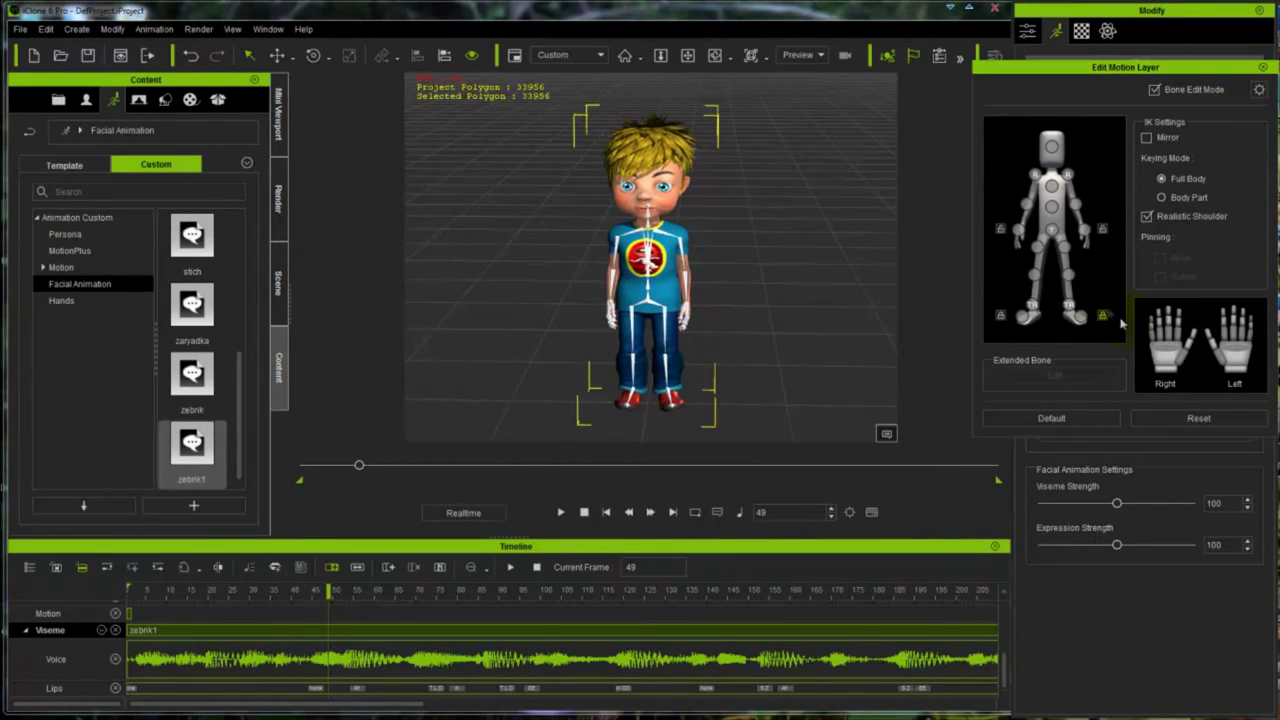
Step: Rotate the avatar's right upper arm to raise the arm forward to about shoulder height at frame 49
click(1038, 180)
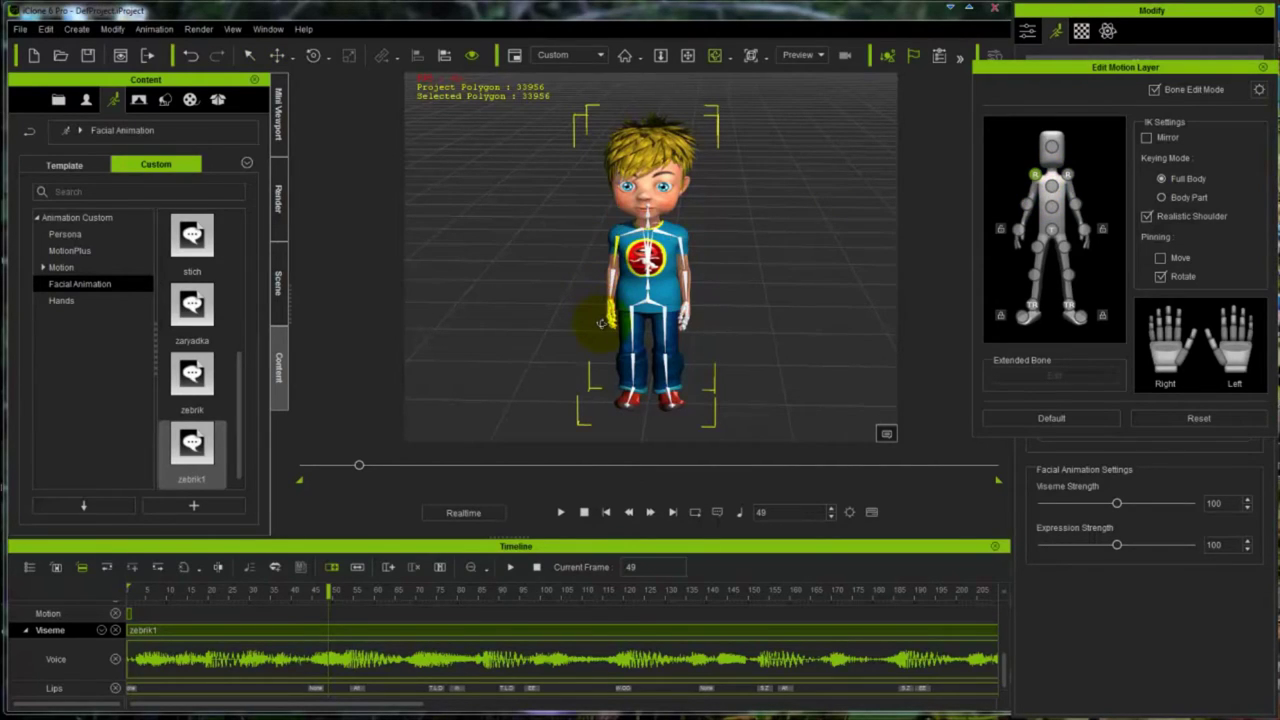
right_drag(670, 315, 770, 300)
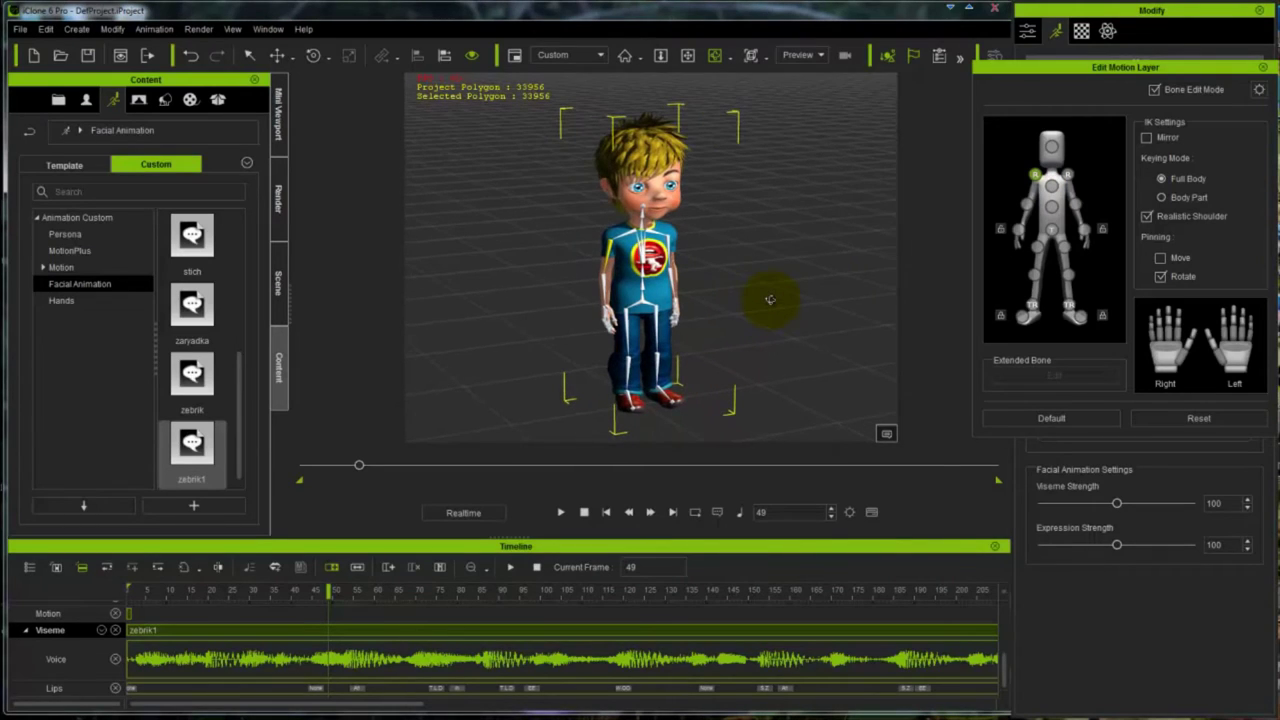
click(660, 275)
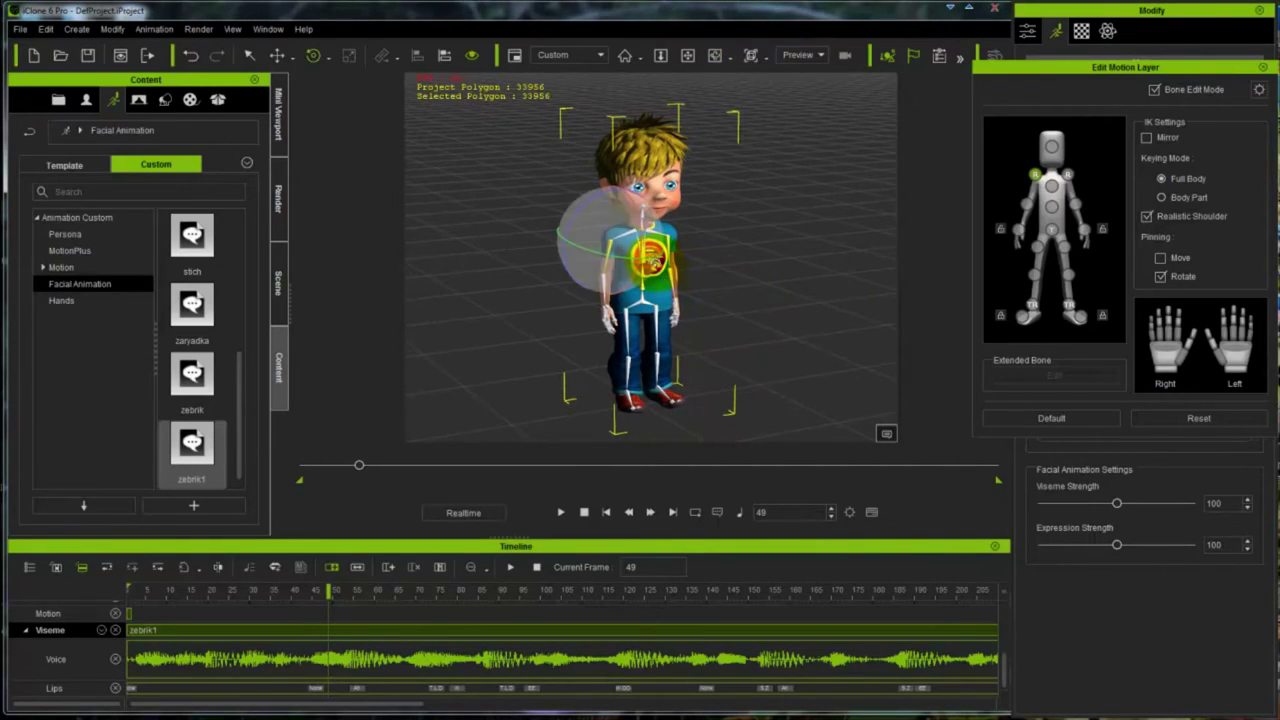
drag(642, 243, 648, 185)
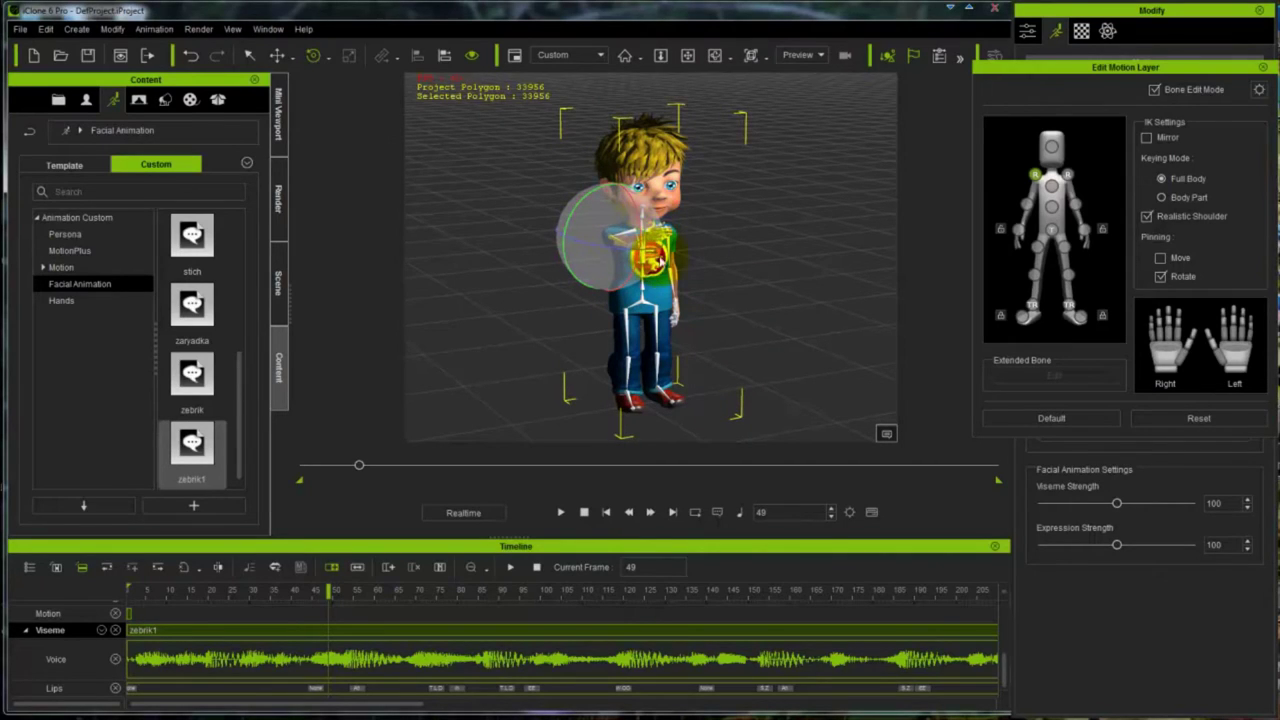
drag(649, 249, 632, 244)
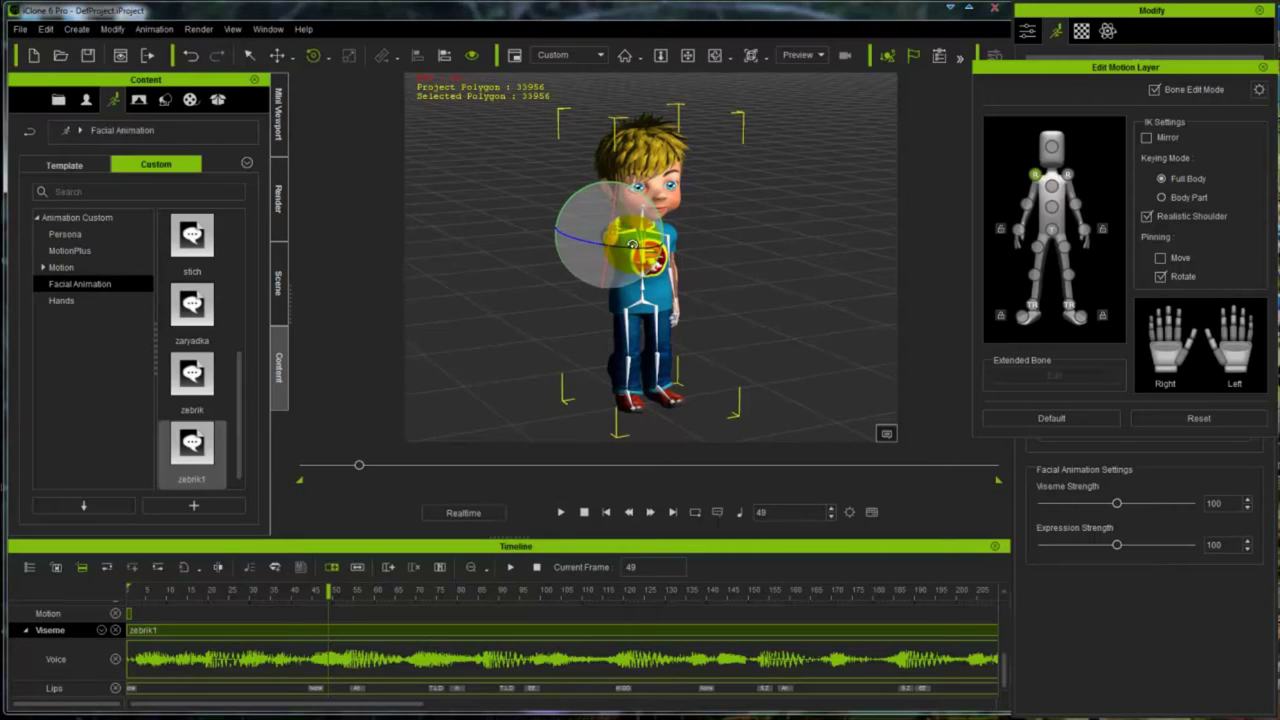
right_drag(632, 244, 577, 272)
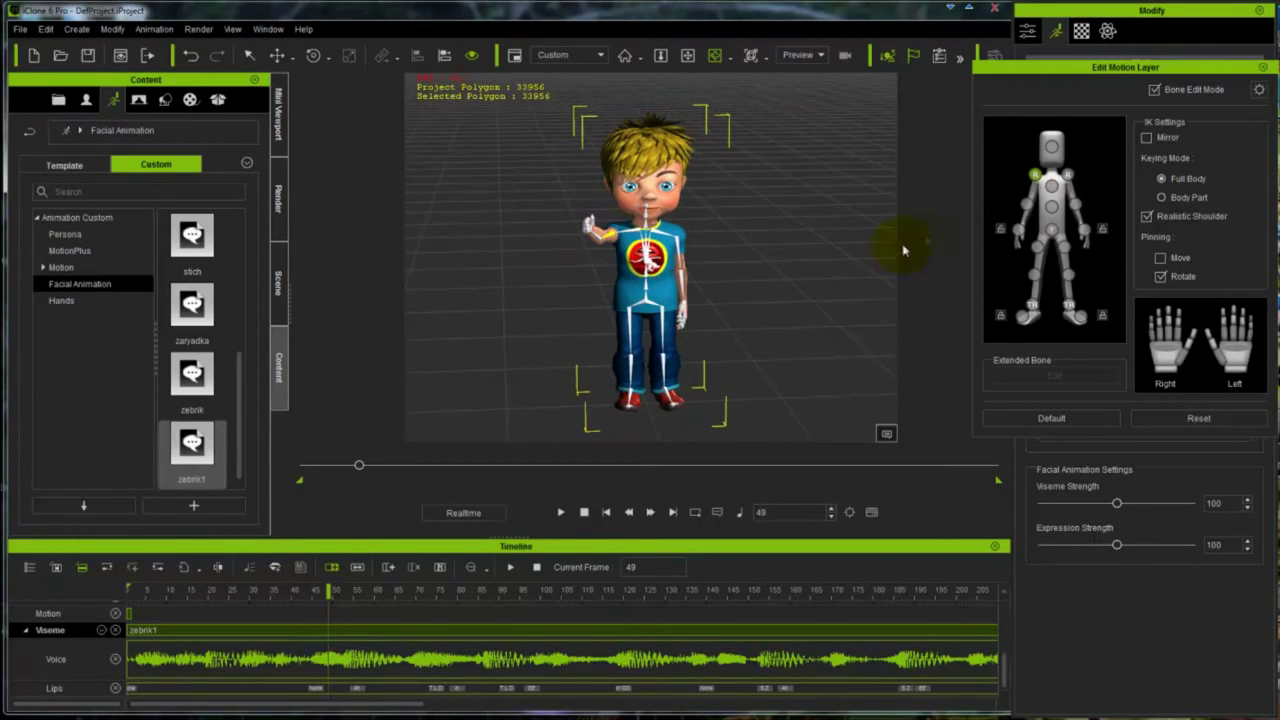
Step: Bend the avatar's right forearm upward and raise the upper arm further to bring the hand up beside the forehead
click(1026, 204)
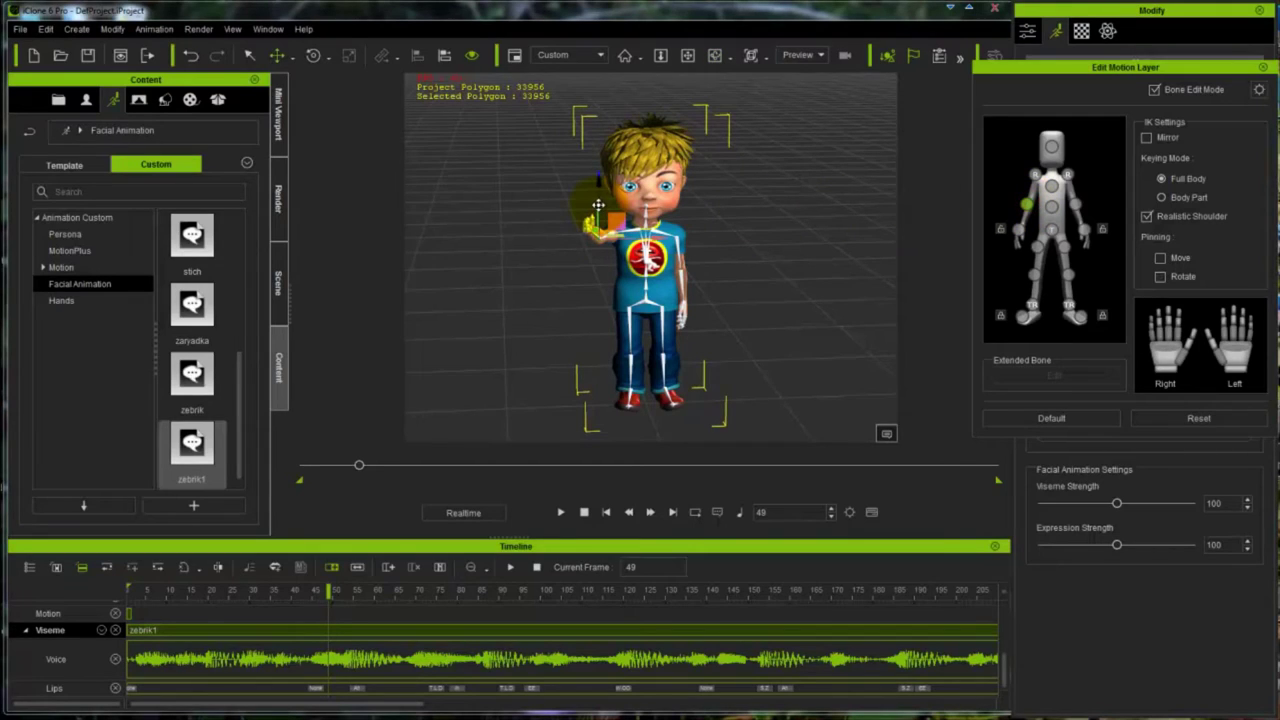
key(e)
drag(598, 214, 618, 186)
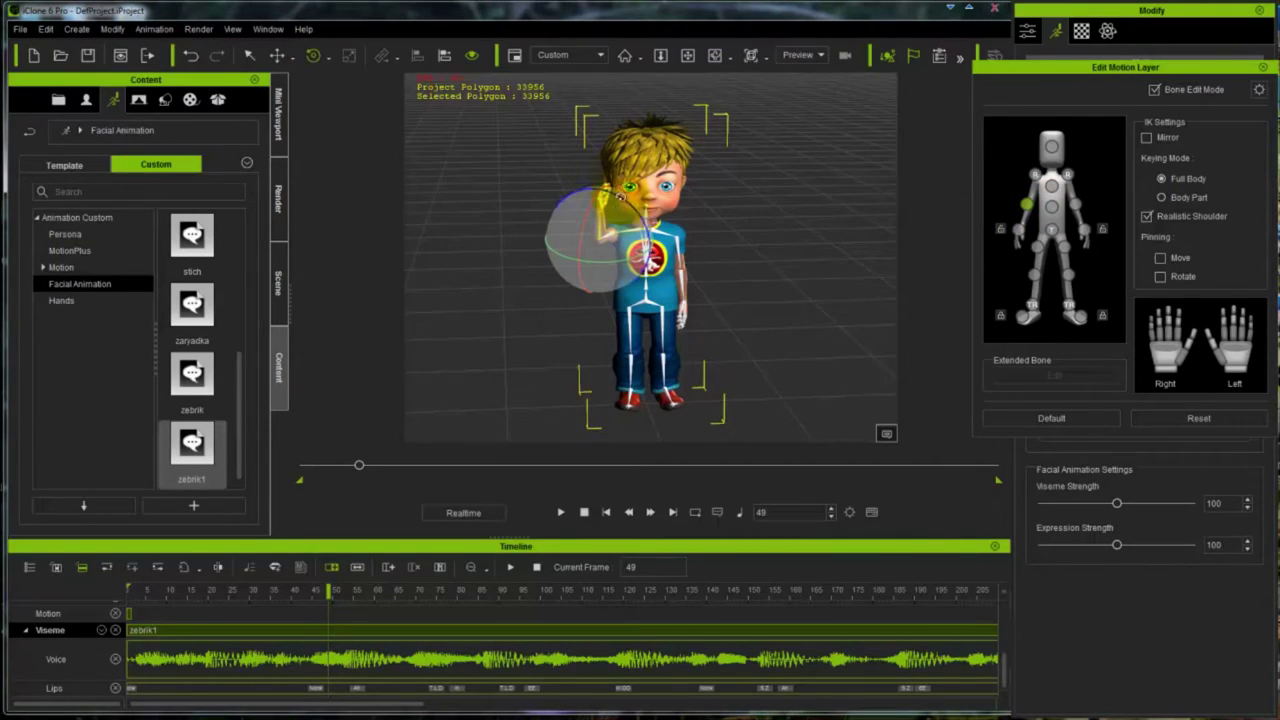
click(1022, 184)
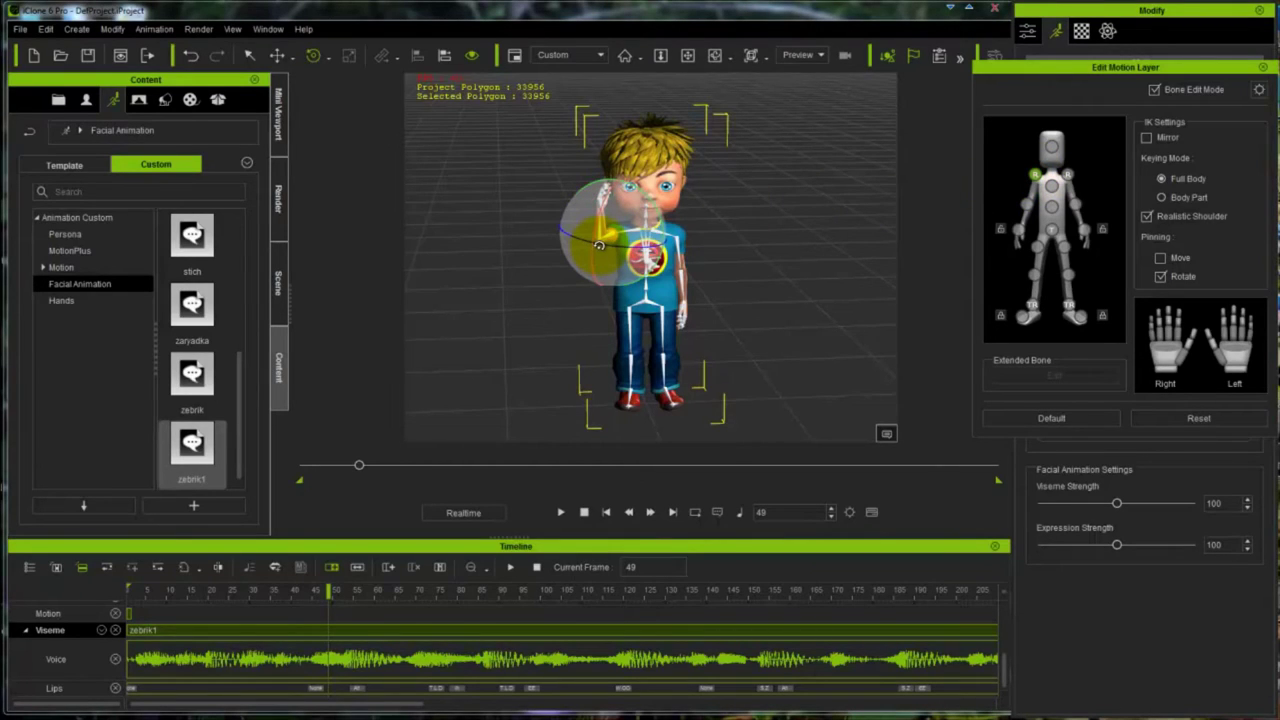
drag(595, 243, 597, 213)
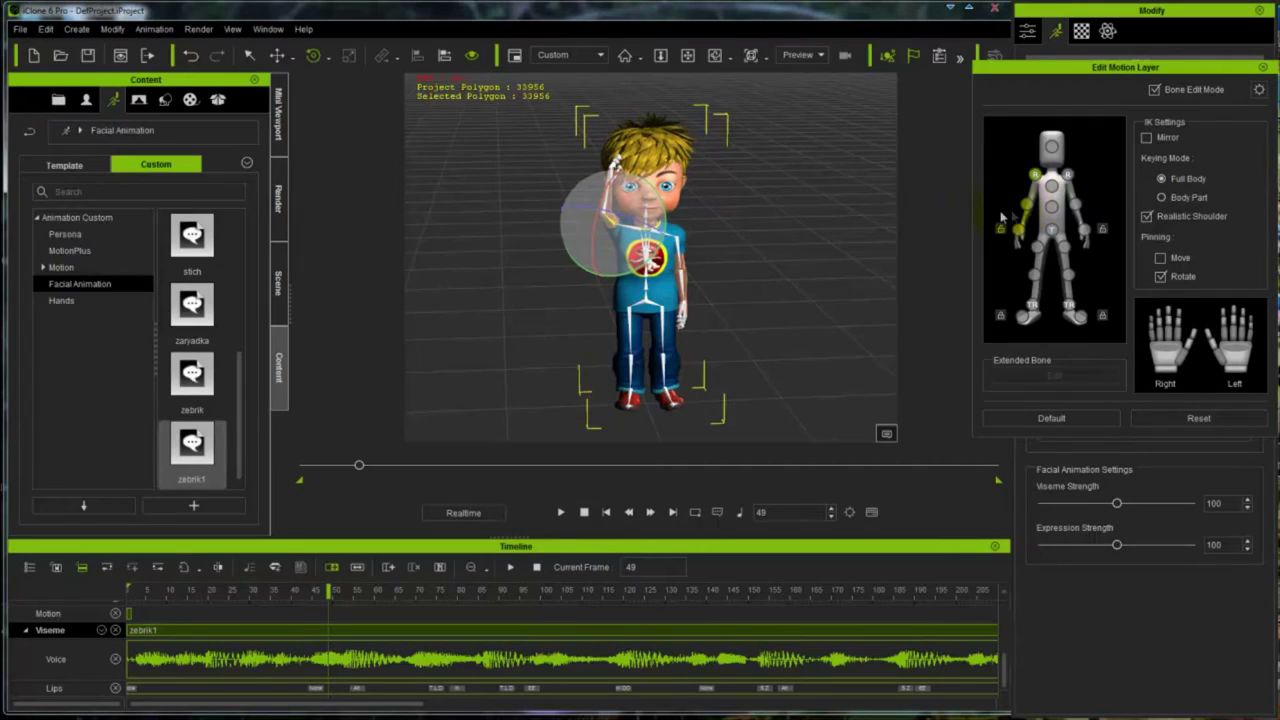
Step: Rotate the avatar's right upper arm inward and adjust the right hand to bring it in front of the brow
click(1051, 180)
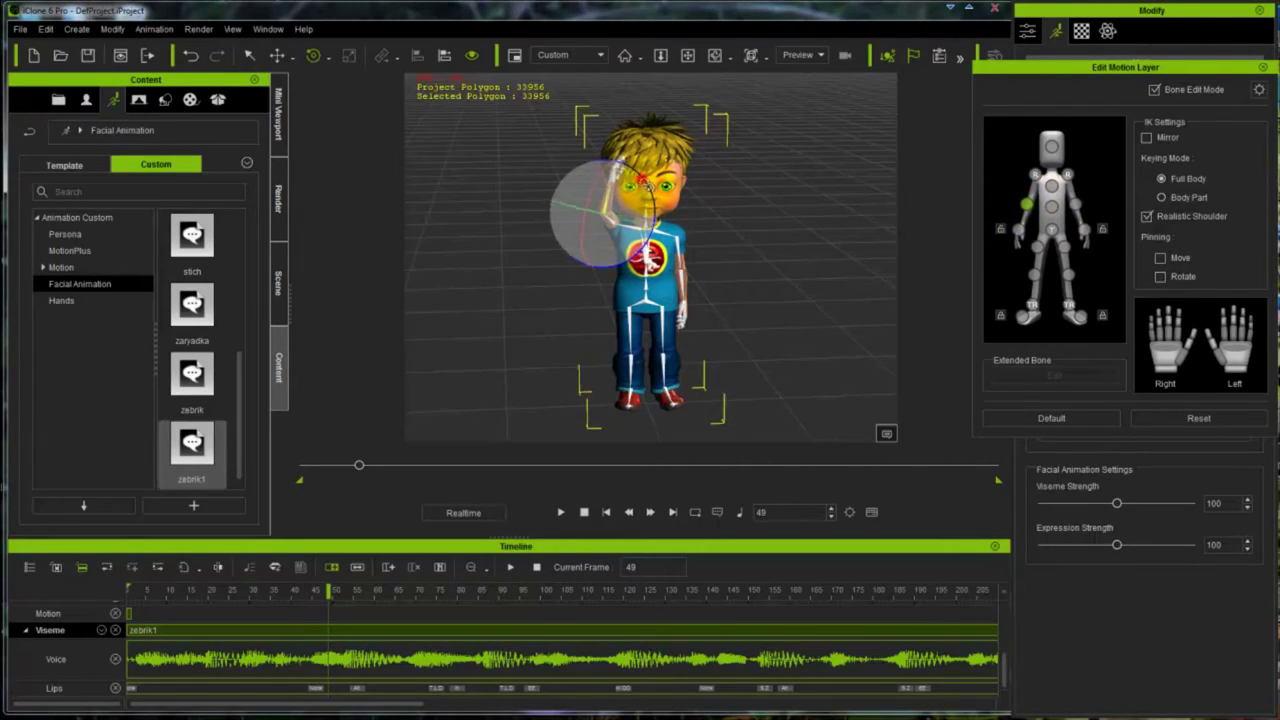
click(1036, 176)
drag(648, 215, 629, 219)
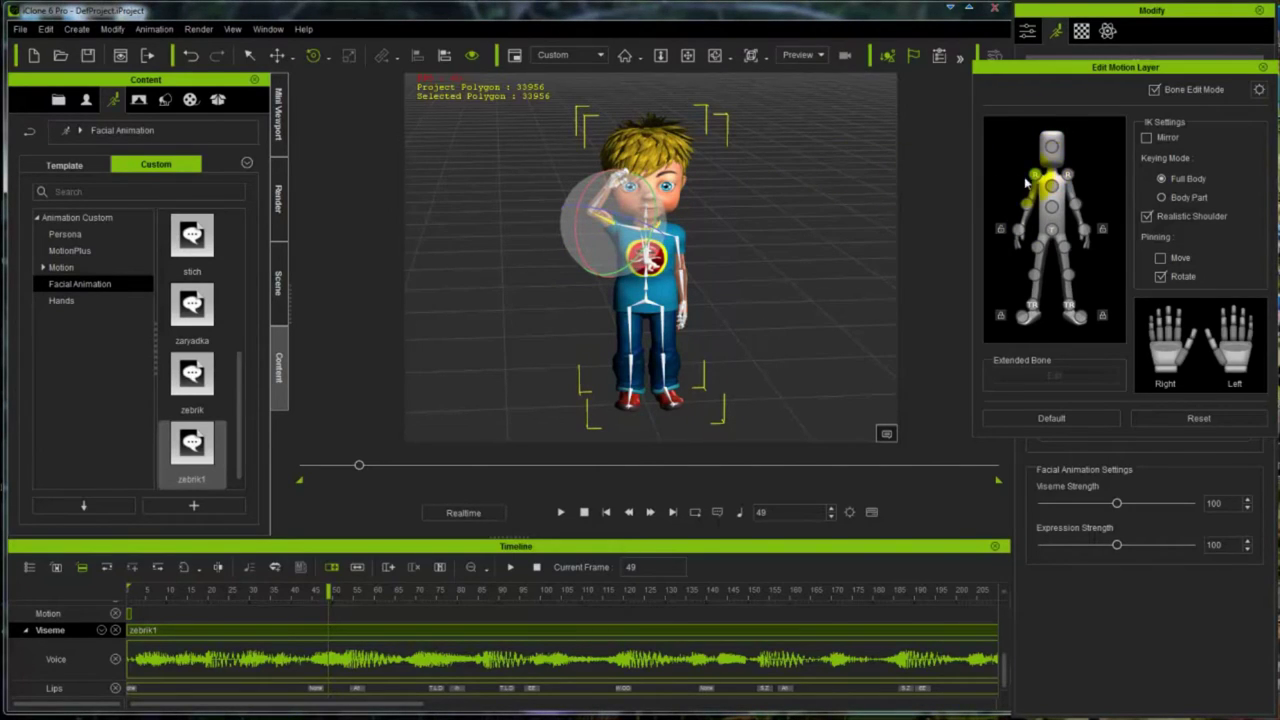
click(1019, 231)
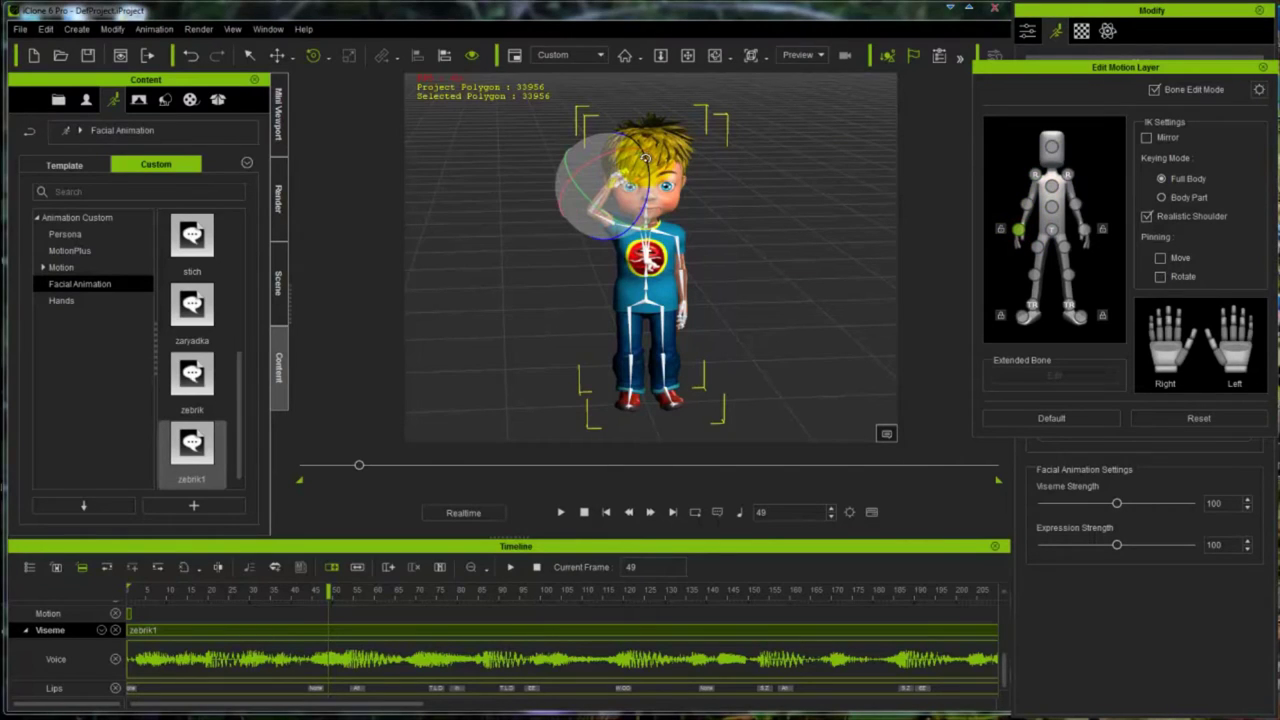
Step: Rotate the right forearm outward to move the hand off the eye to the side of the brow
click(1055, 153)
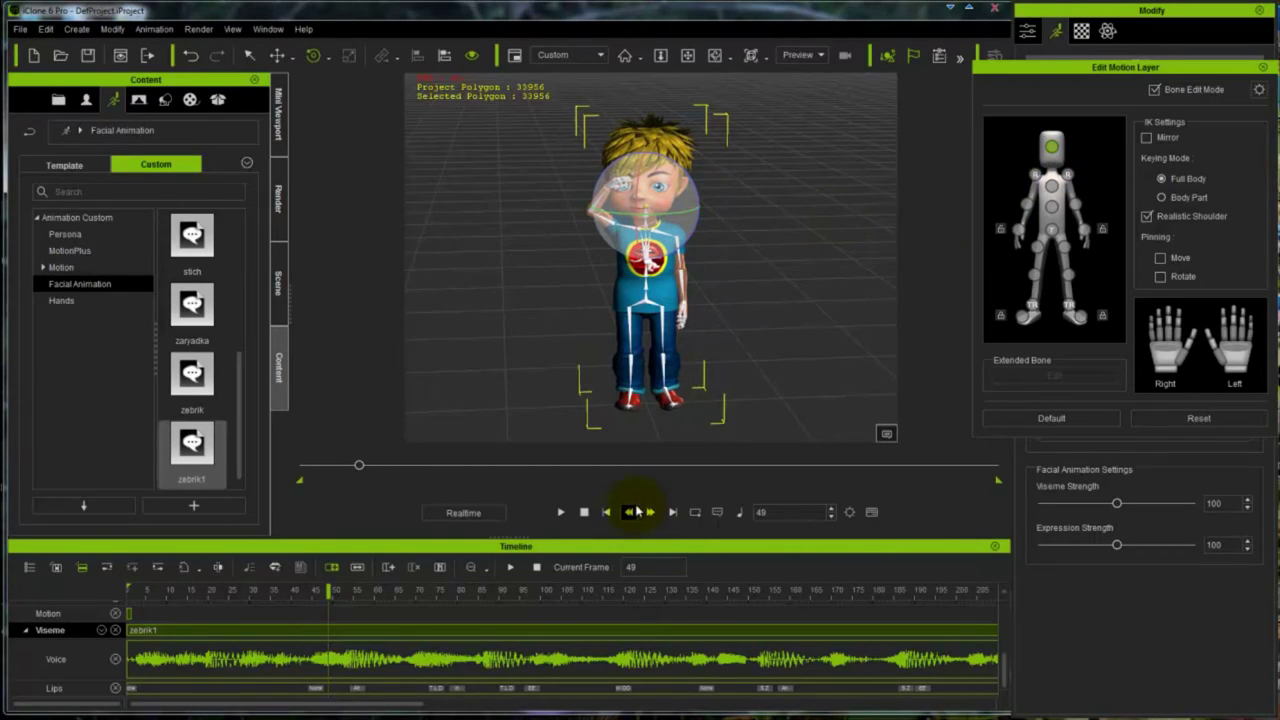
right_drag(594, 366, 920, 334)
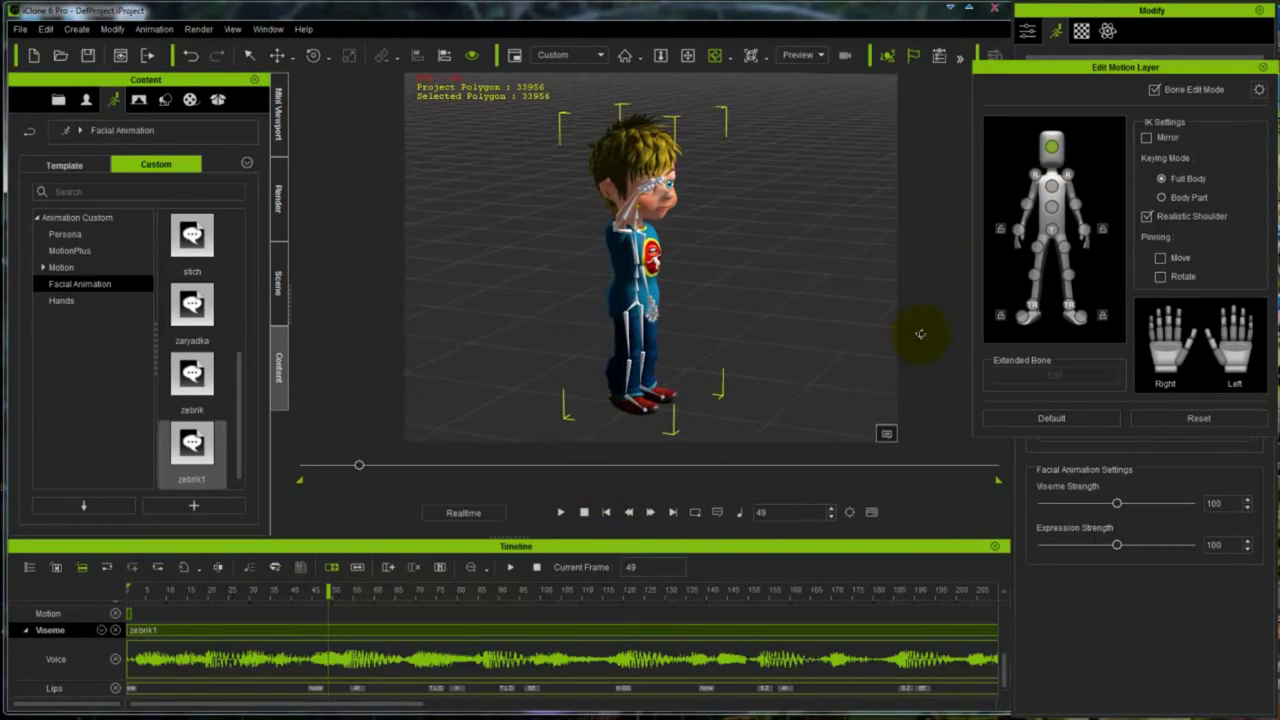
right_drag(604, 329, 527, 309)
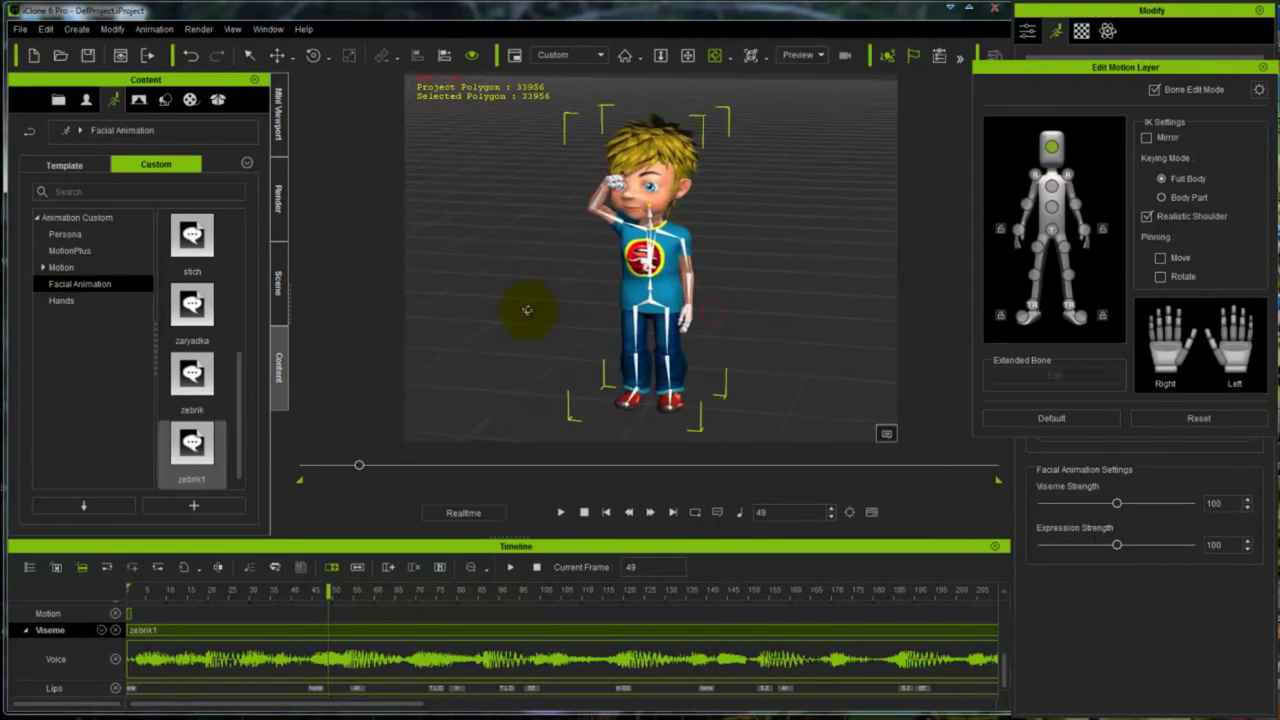
click(1026, 205)
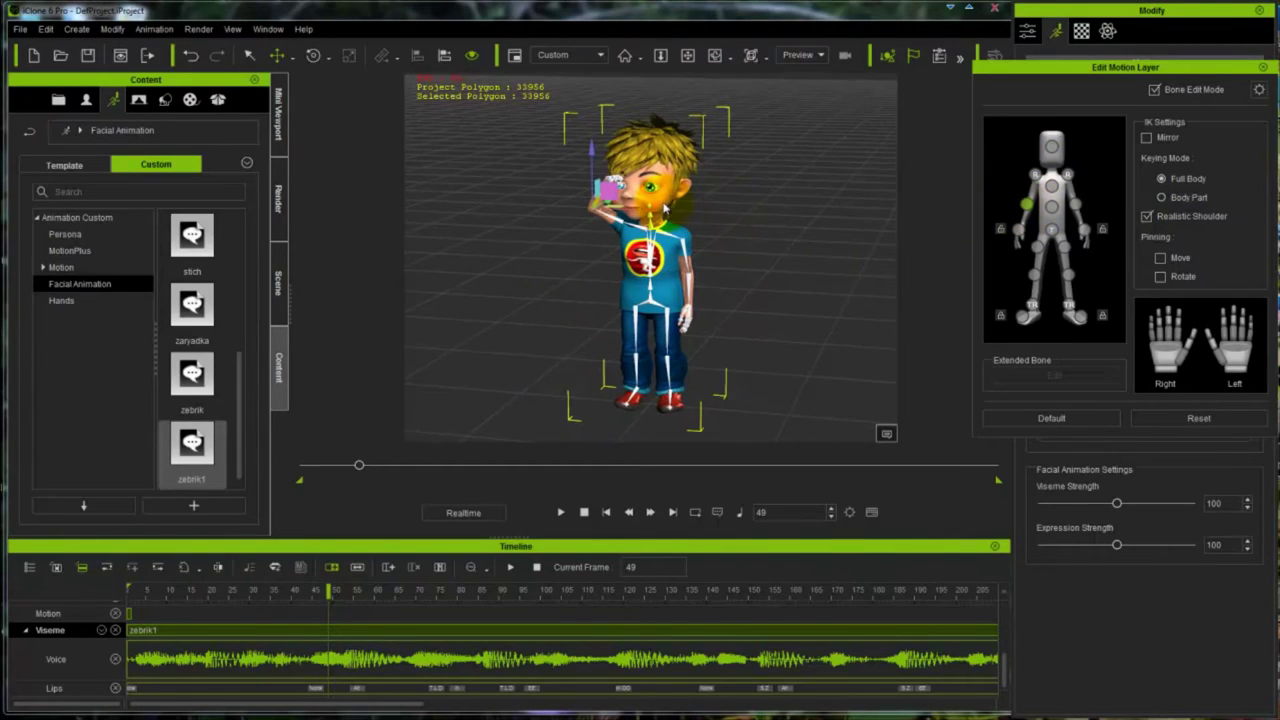
key(e)
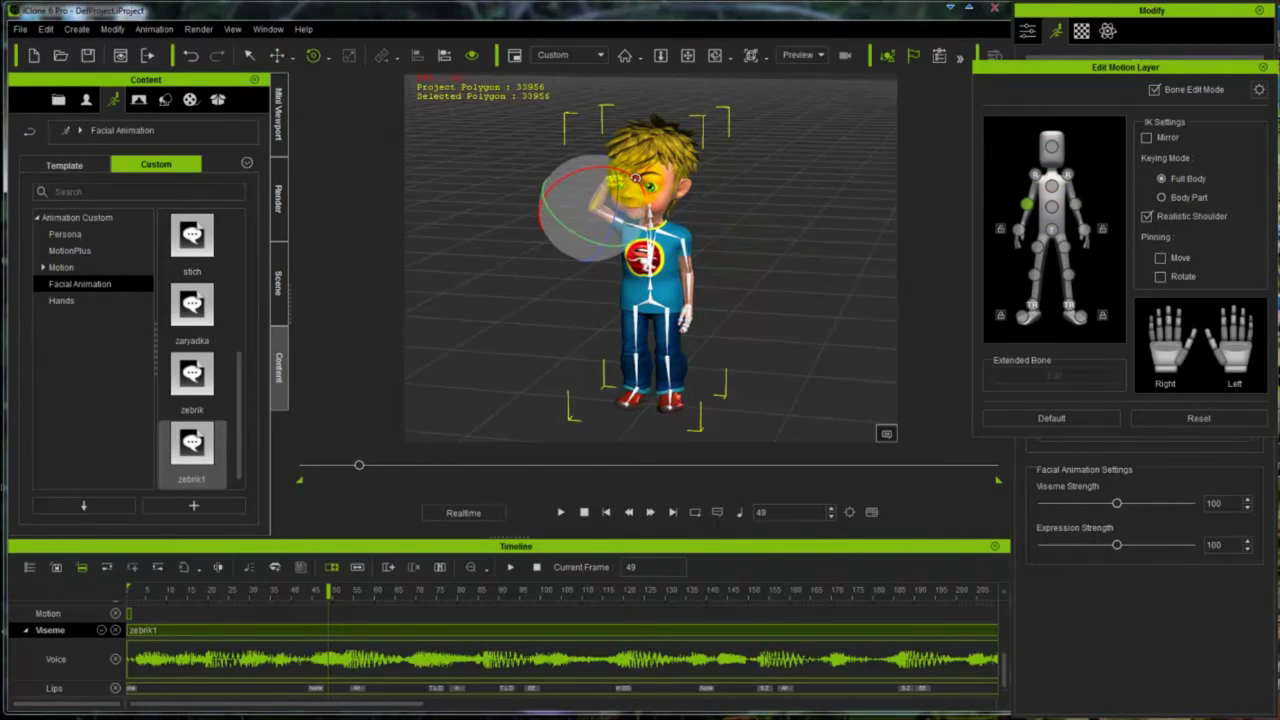
drag(634, 182, 625, 176)
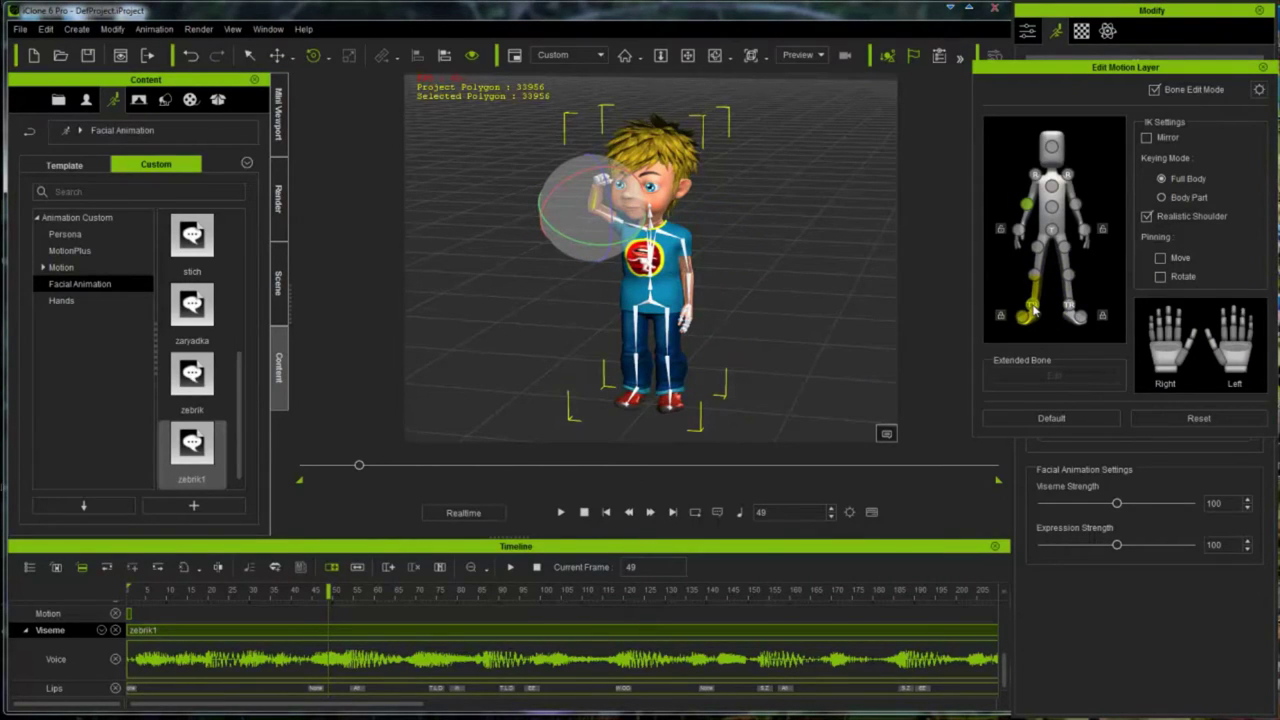
Step: Turn the avatar's chest slightly toward its raised right arm
click(1052, 186)
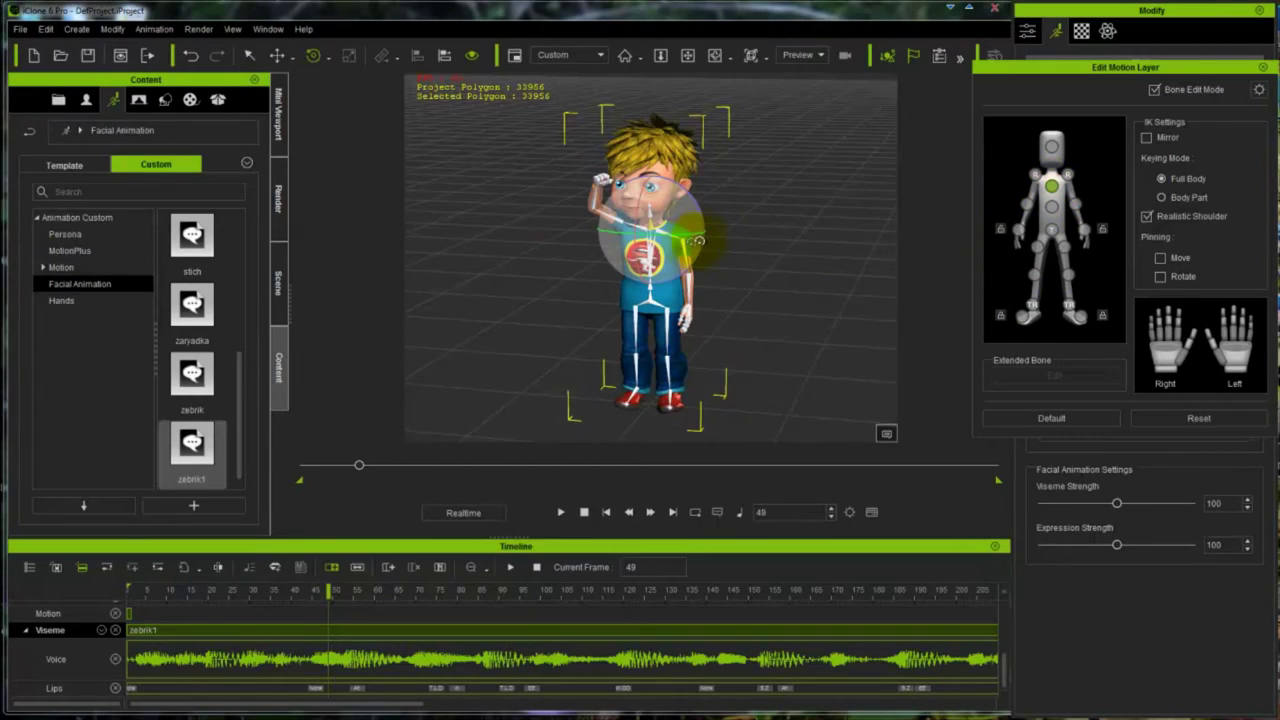
drag(697, 241, 687, 234)
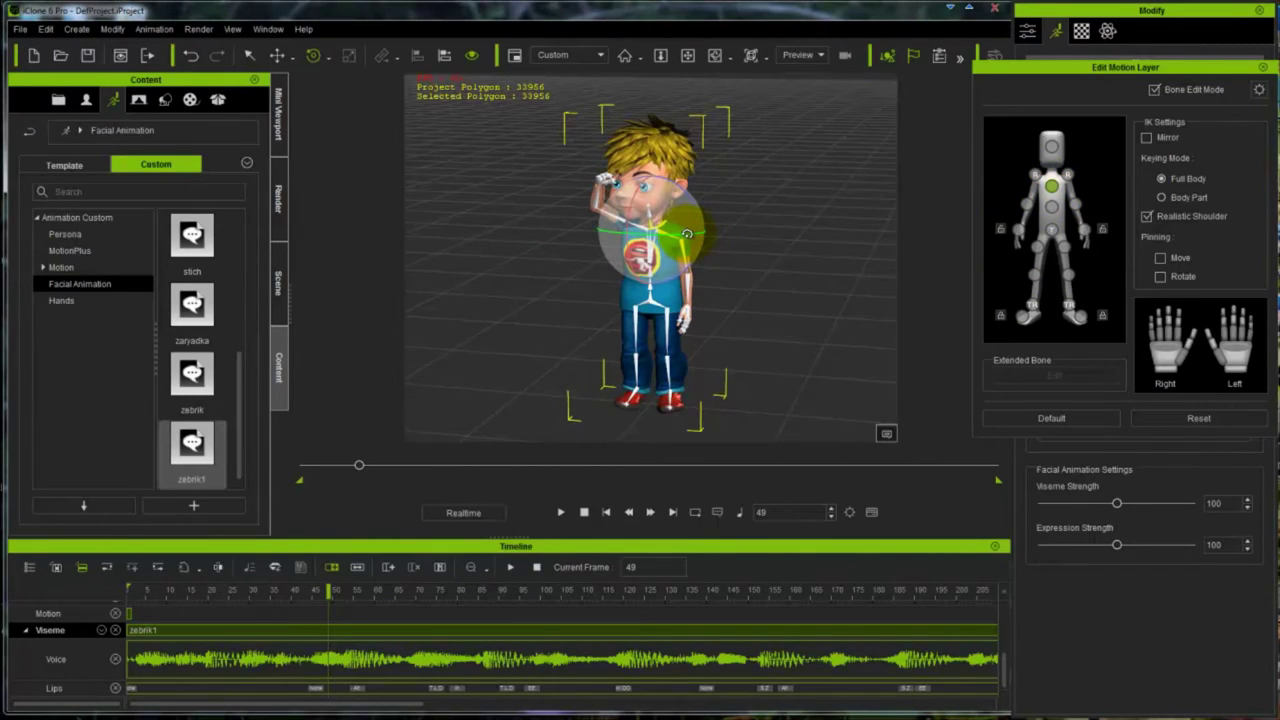
click(1051, 230)
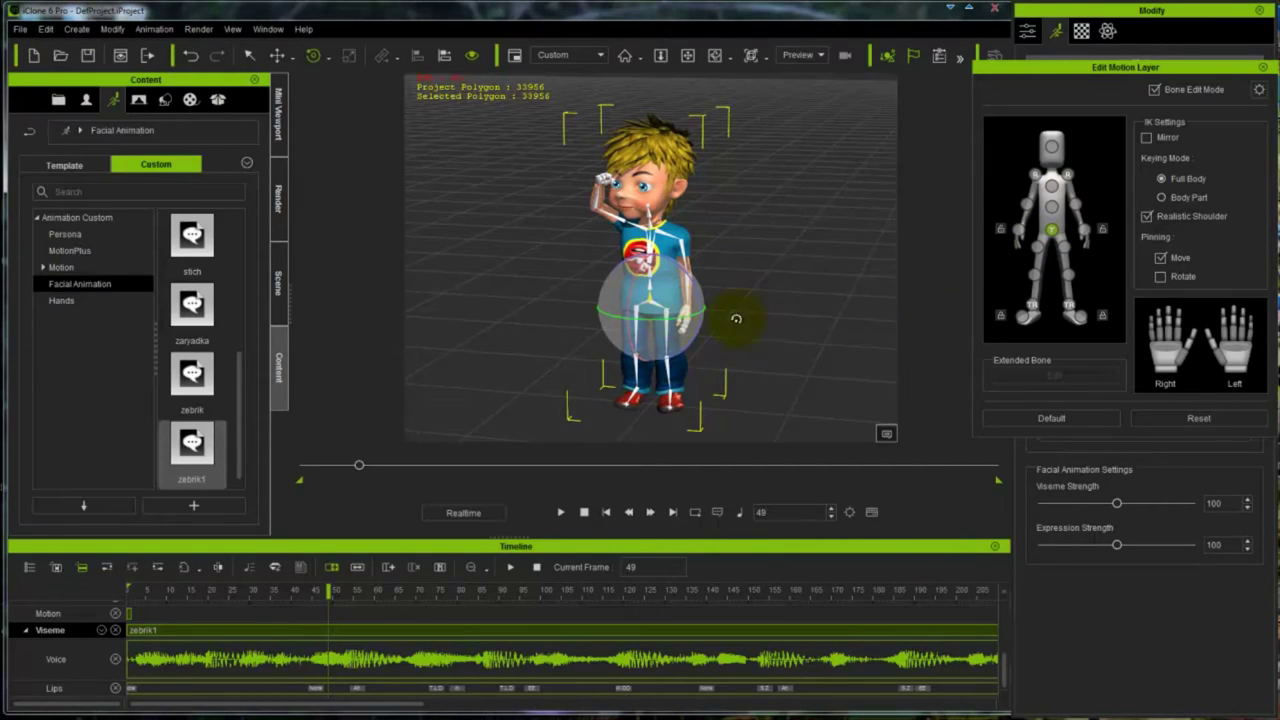
Step: Move the avatar's right foot outward to widen the stance and shift the hips slightly to the same side
click(1037, 307)
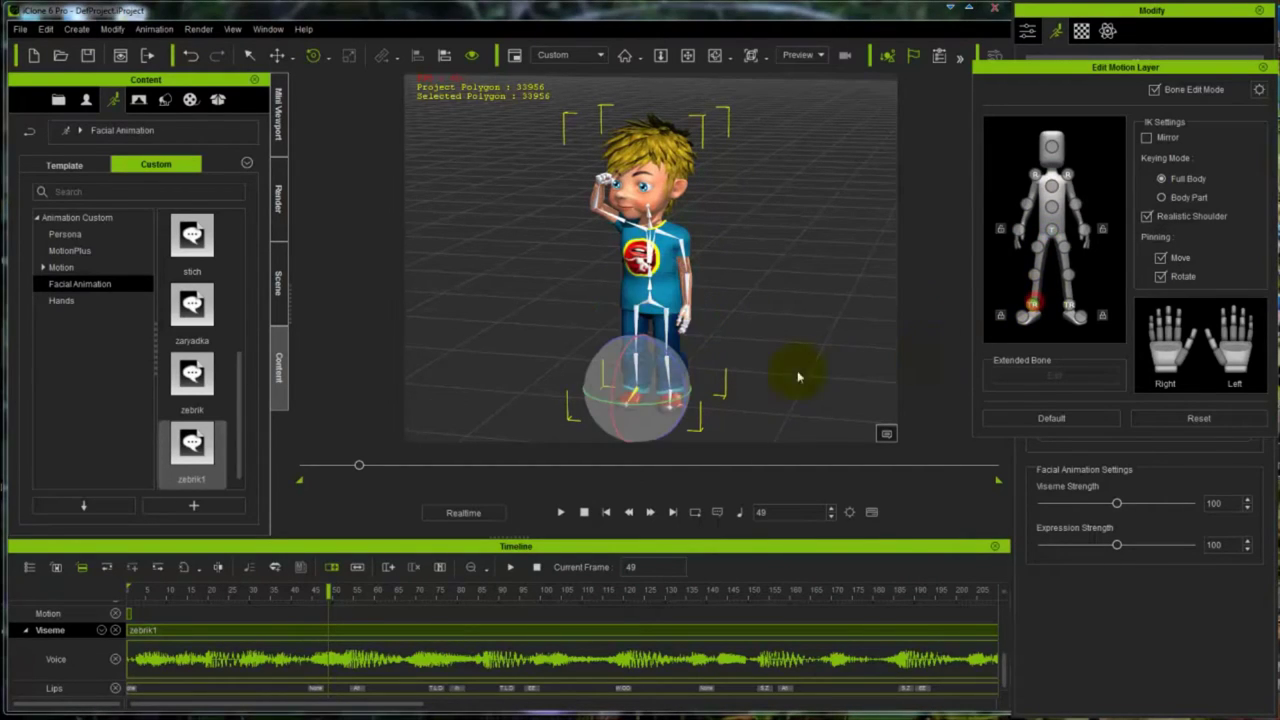
key(w)
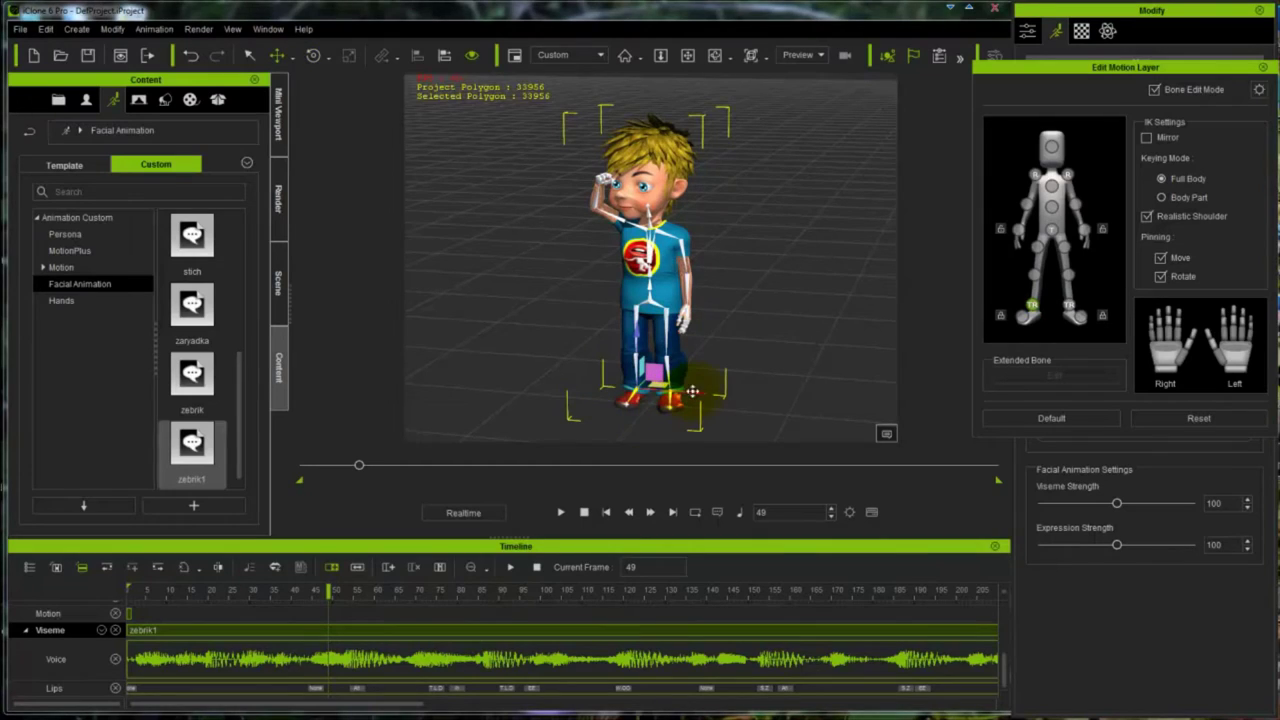
drag(692, 391, 684, 396)
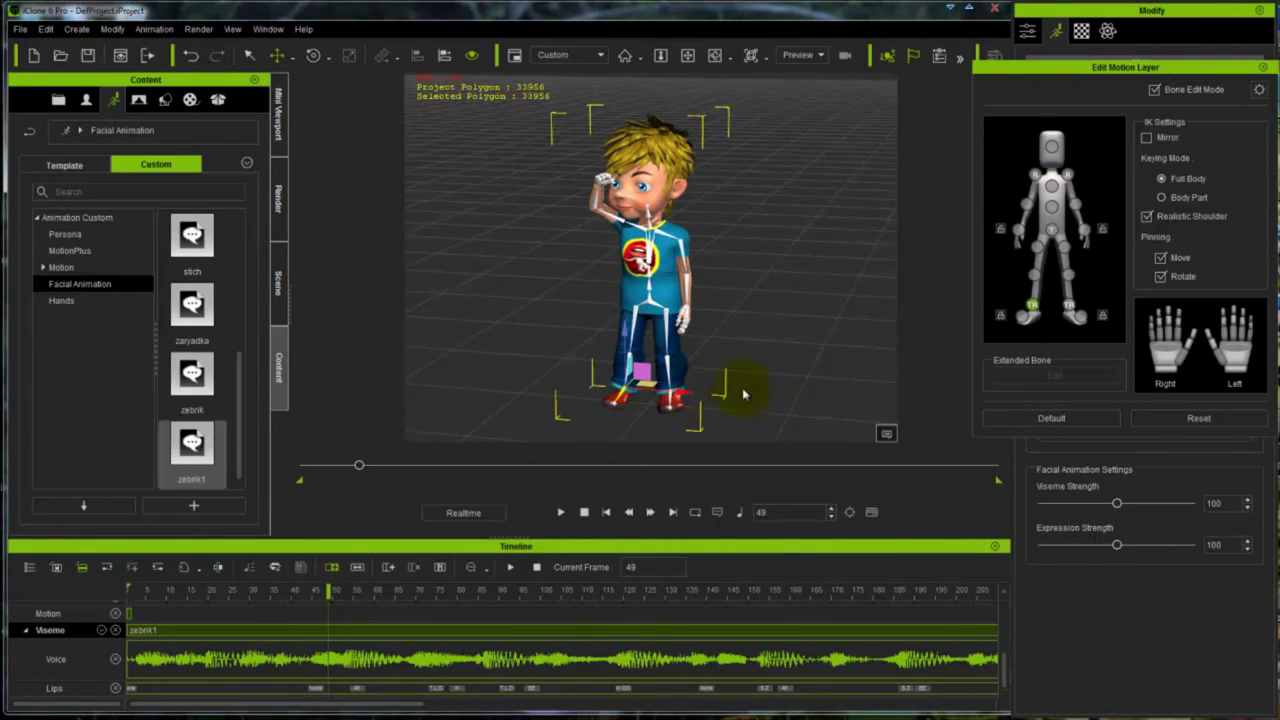
click(1051, 230)
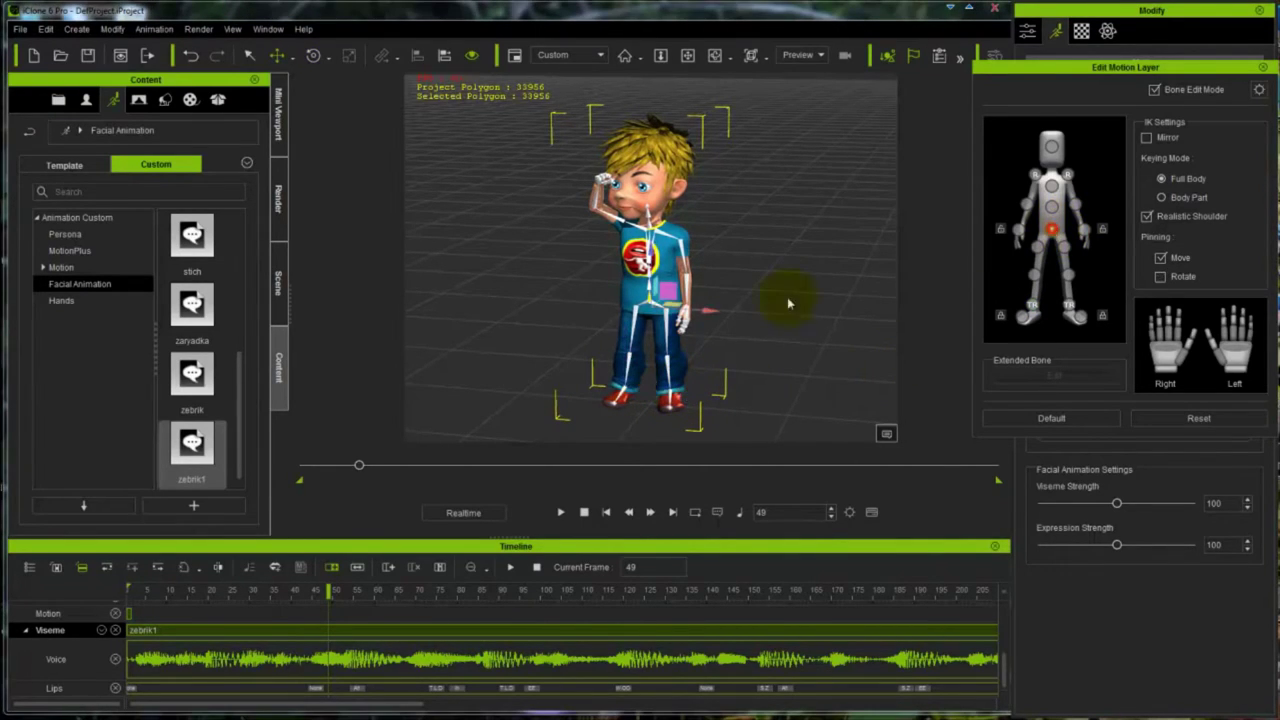
drag(703, 316, 698, 310)
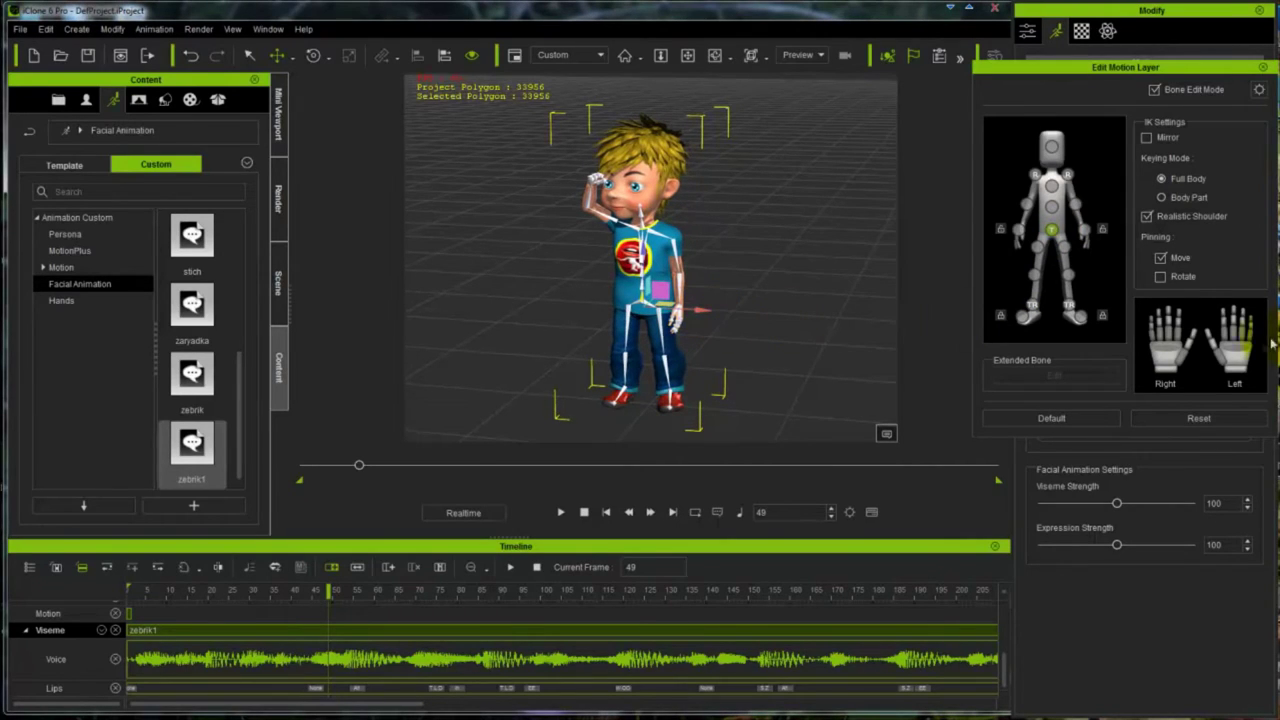
Step: Pose the fingers of the raised right hand and rotate its thumb at frame 49
click(1165, 350)
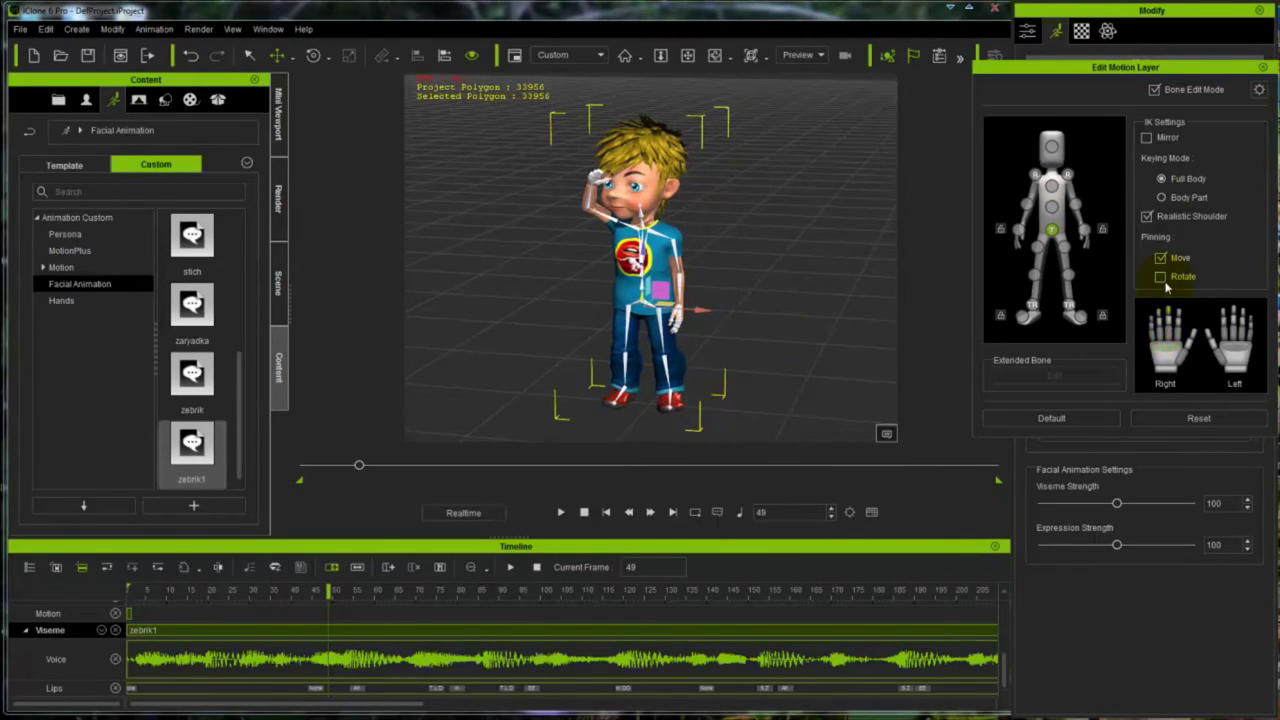
click(626, 166)
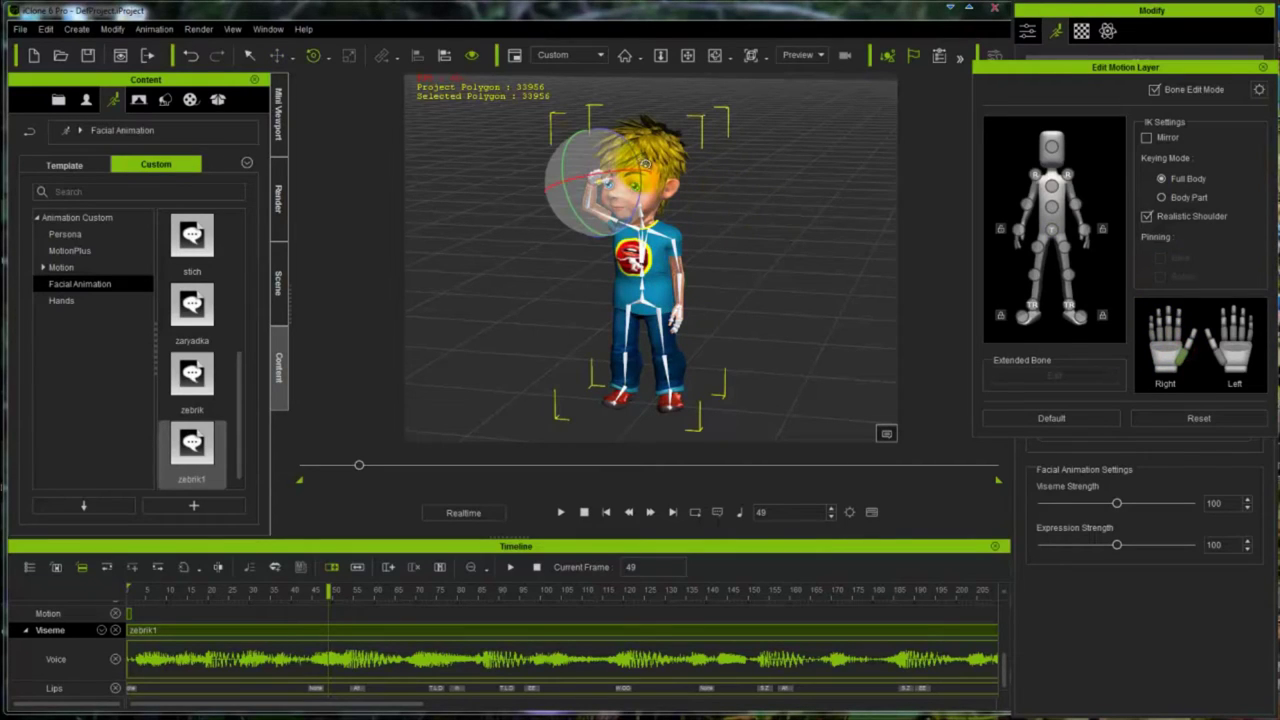
mouse_move(626, 166)
mouse_down()
mouse_move(613, 163)
mouse_move(622, 168)
mouse_up()
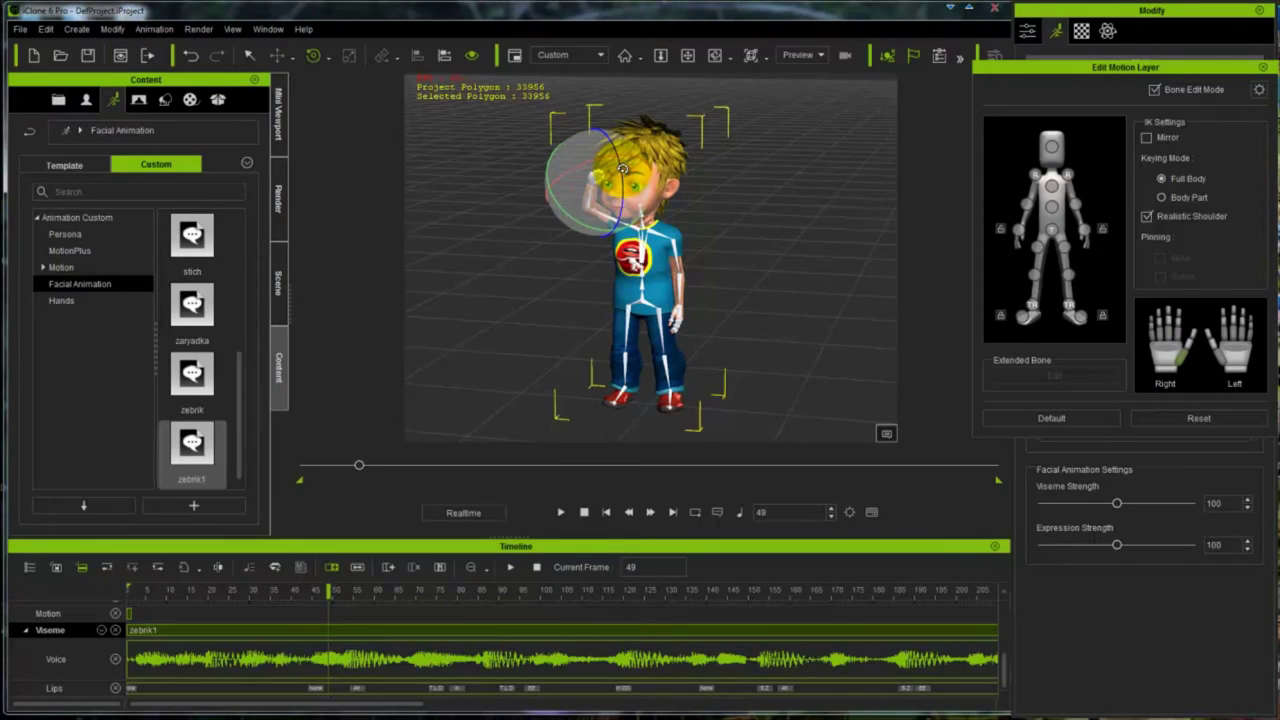
right_drag(654, 320, 661, 203)
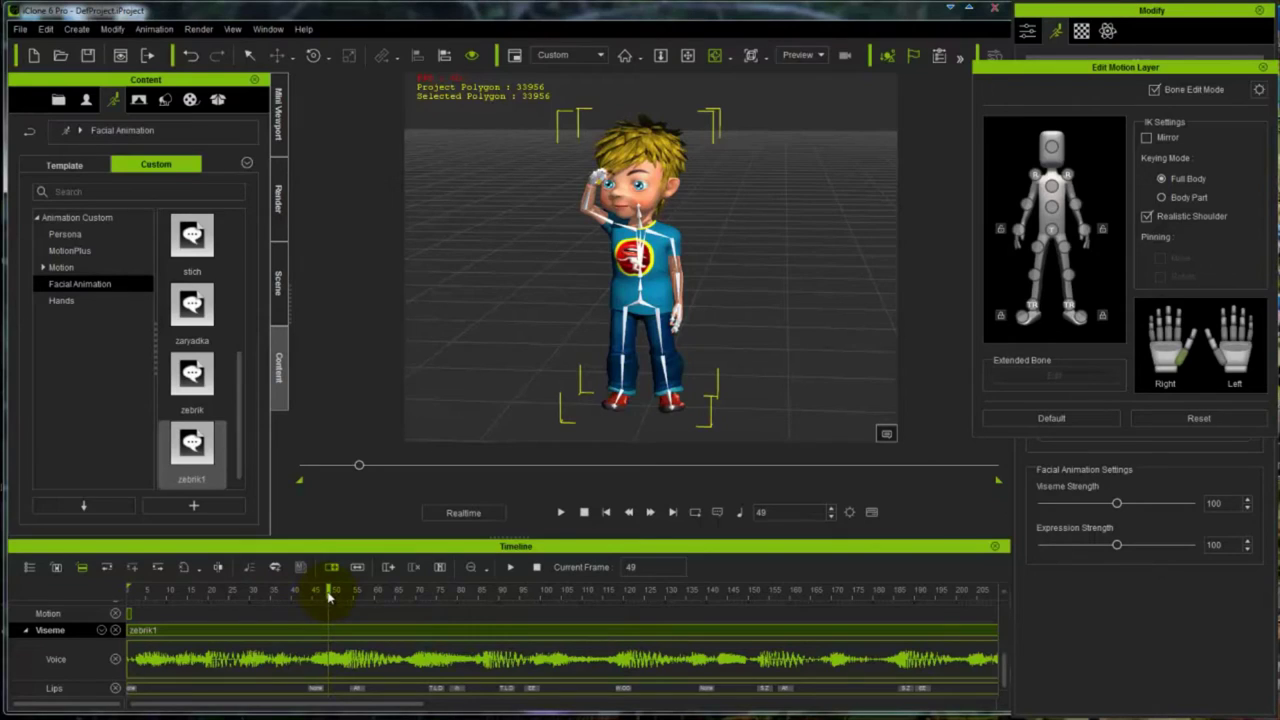
Step: At frame 89, lower the right upper arm, straighten the forearm and adjust the hand so the arm hangs beside the body
drag(353, 597, 491, 600)
click(1036, 176)
key(e)
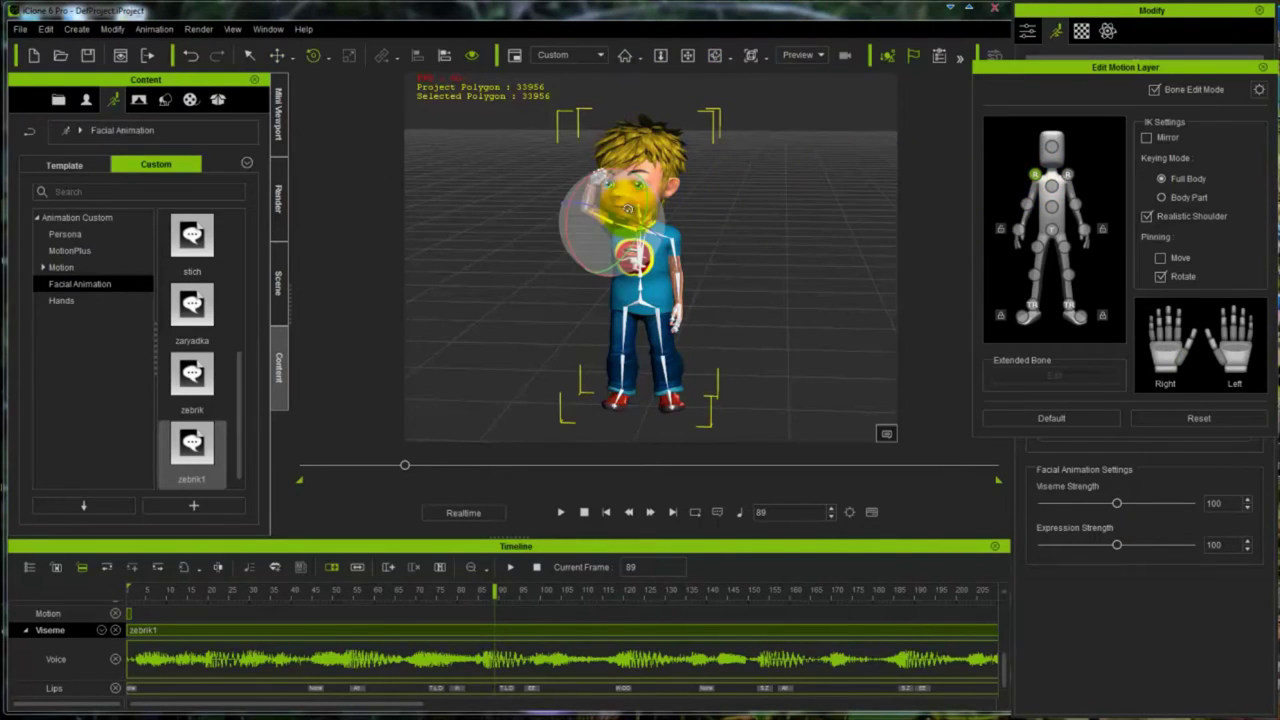
drag(587, 178, 572, 206)
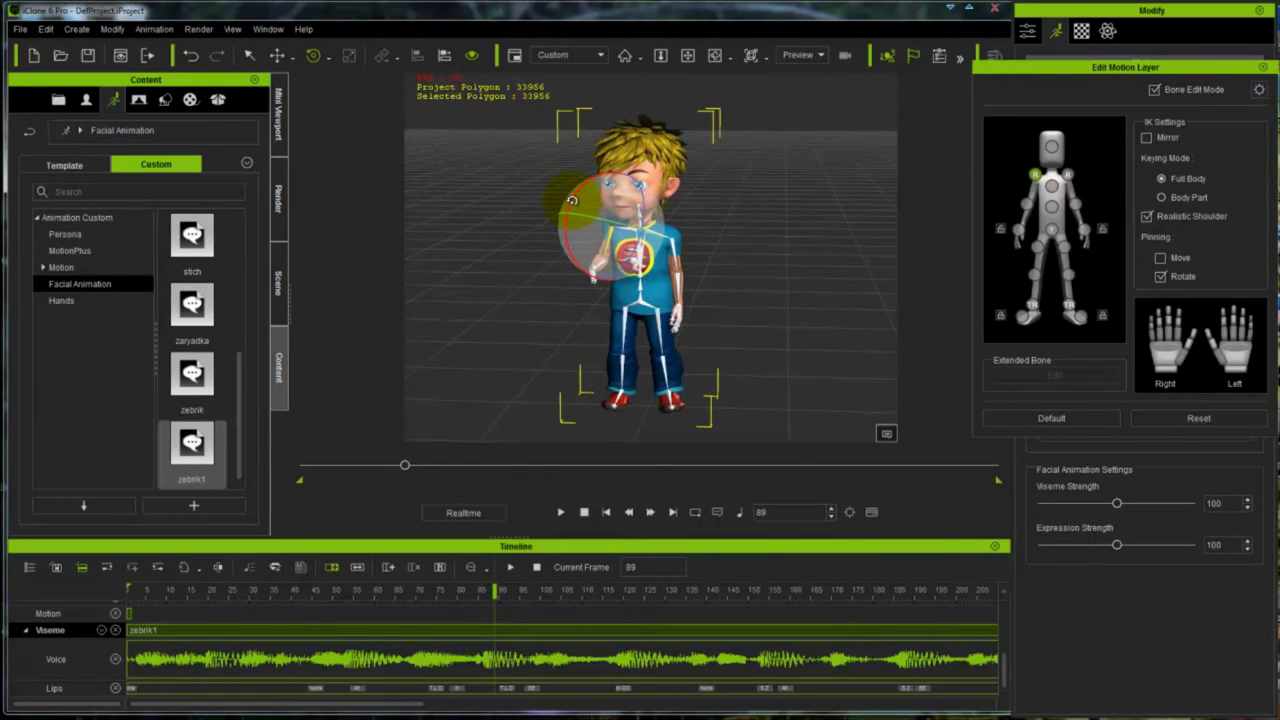
click(1025, 207)
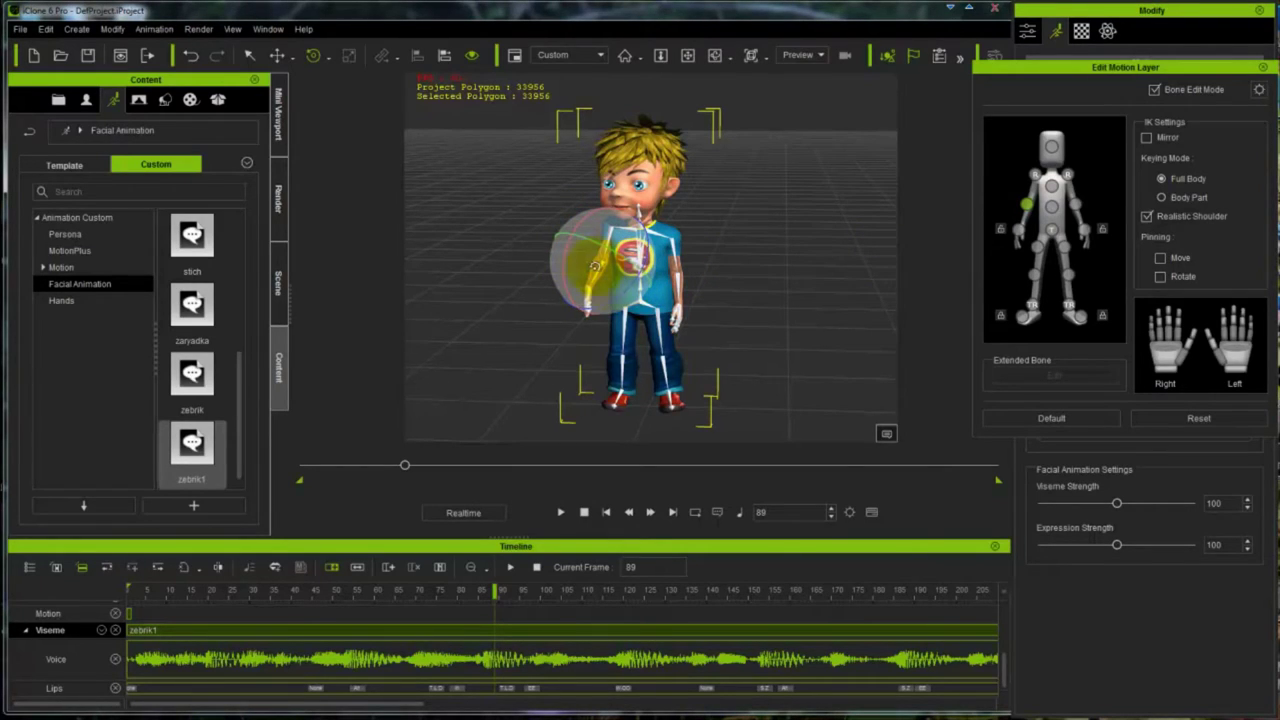
click(1018, 231)
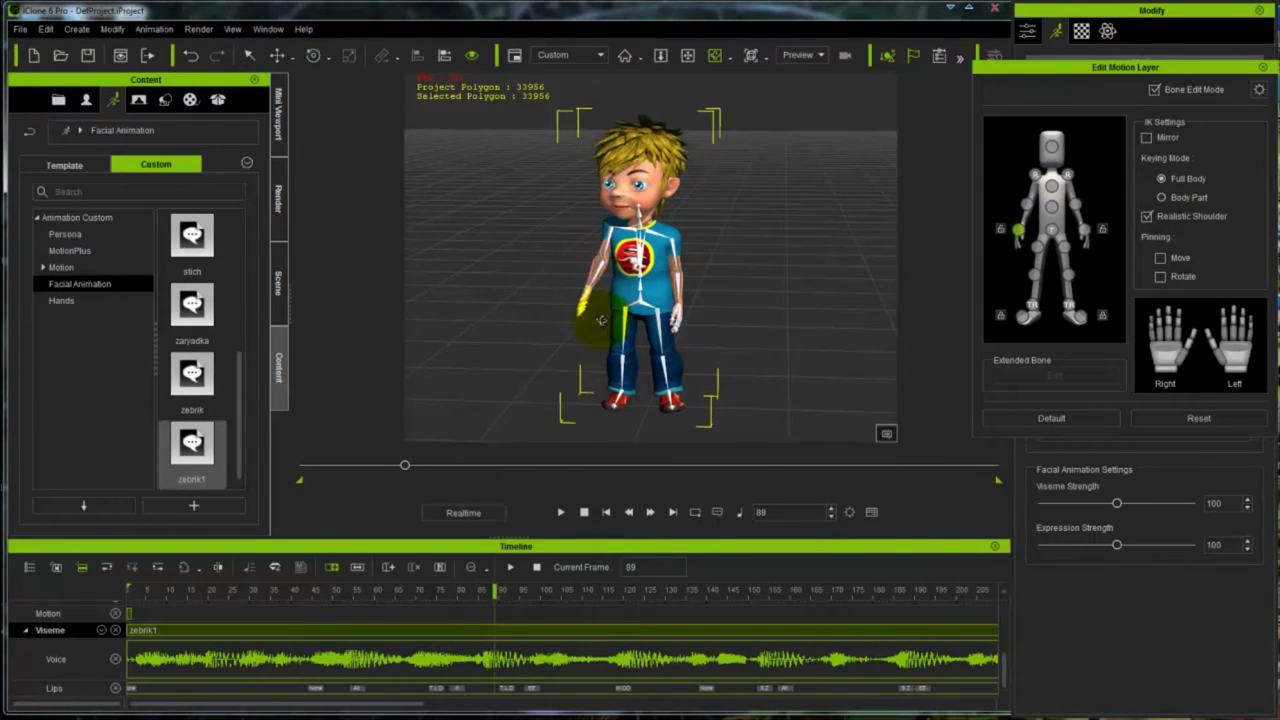
Step: Swing the right upper arm back alongside the torso and lower the right shoulder slightly at frame 89
right_drag(722, 284, 809, 279)
click(657, 233)
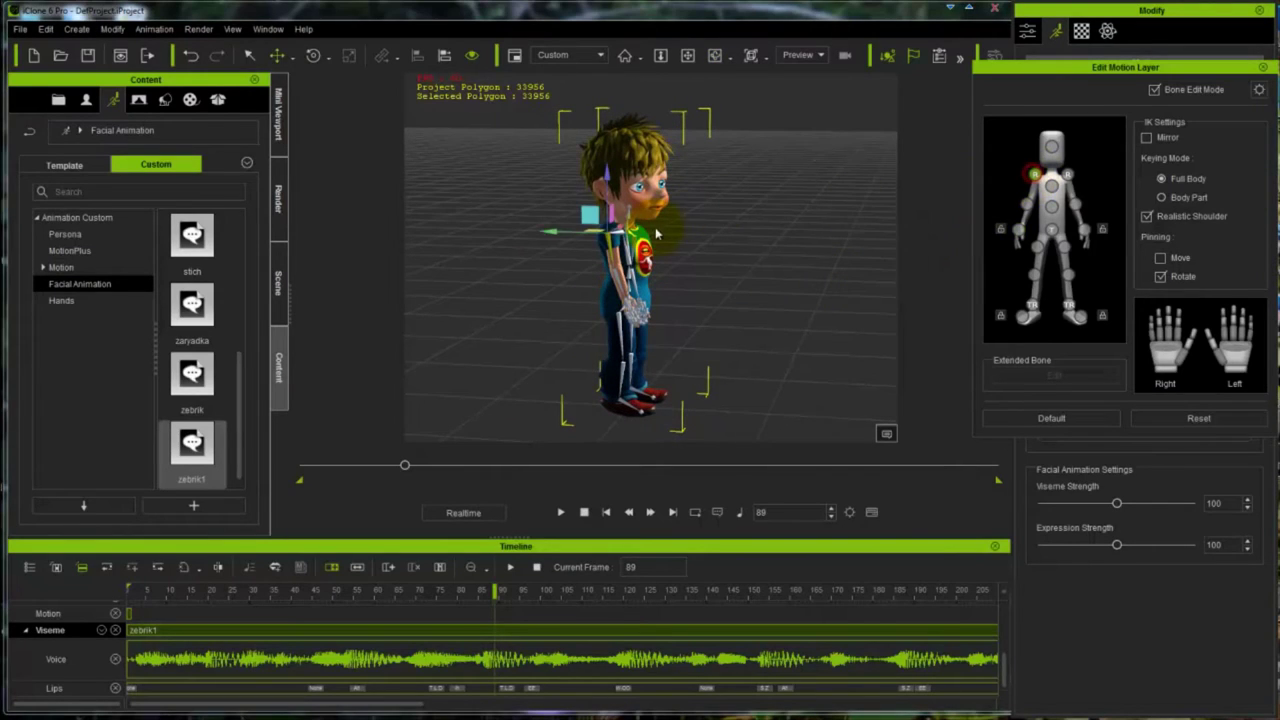
key(e)
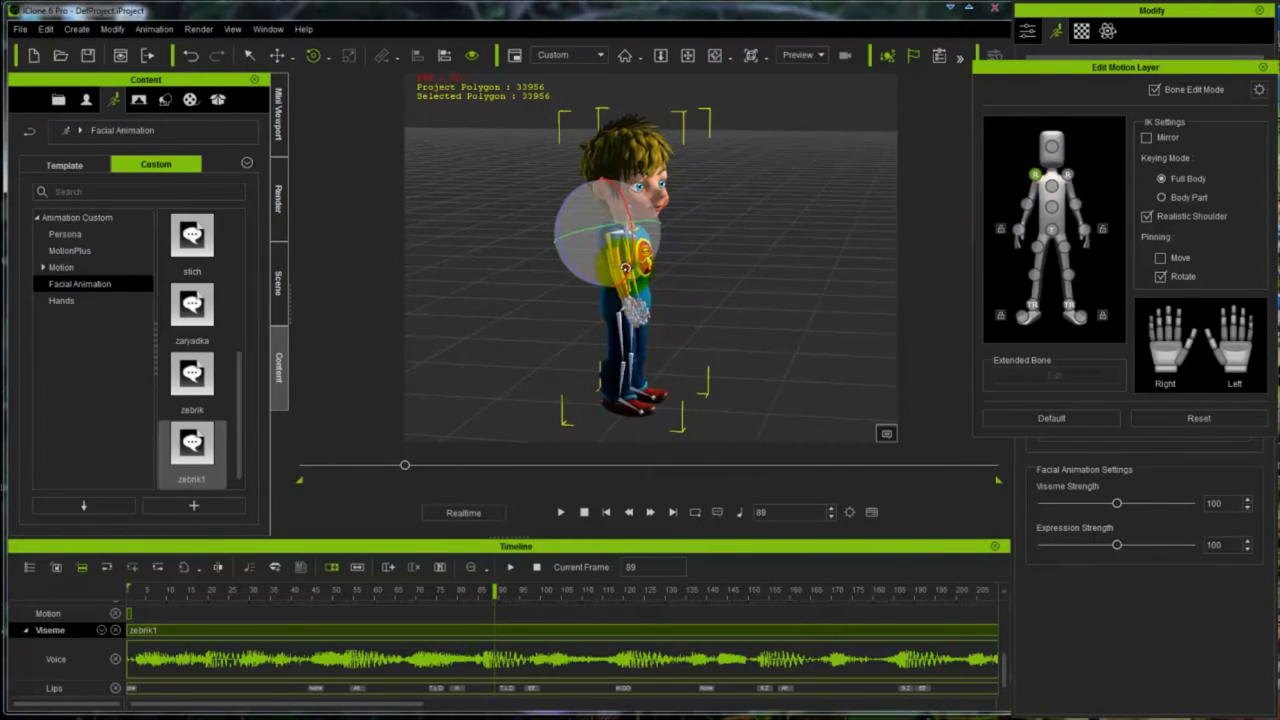
mouse_move(579, 278)
mouse_down()
mouse_move(558, 221)
mouse_move(586, 223)
mouse_up()
right_drag(723, 240, 719, 269)
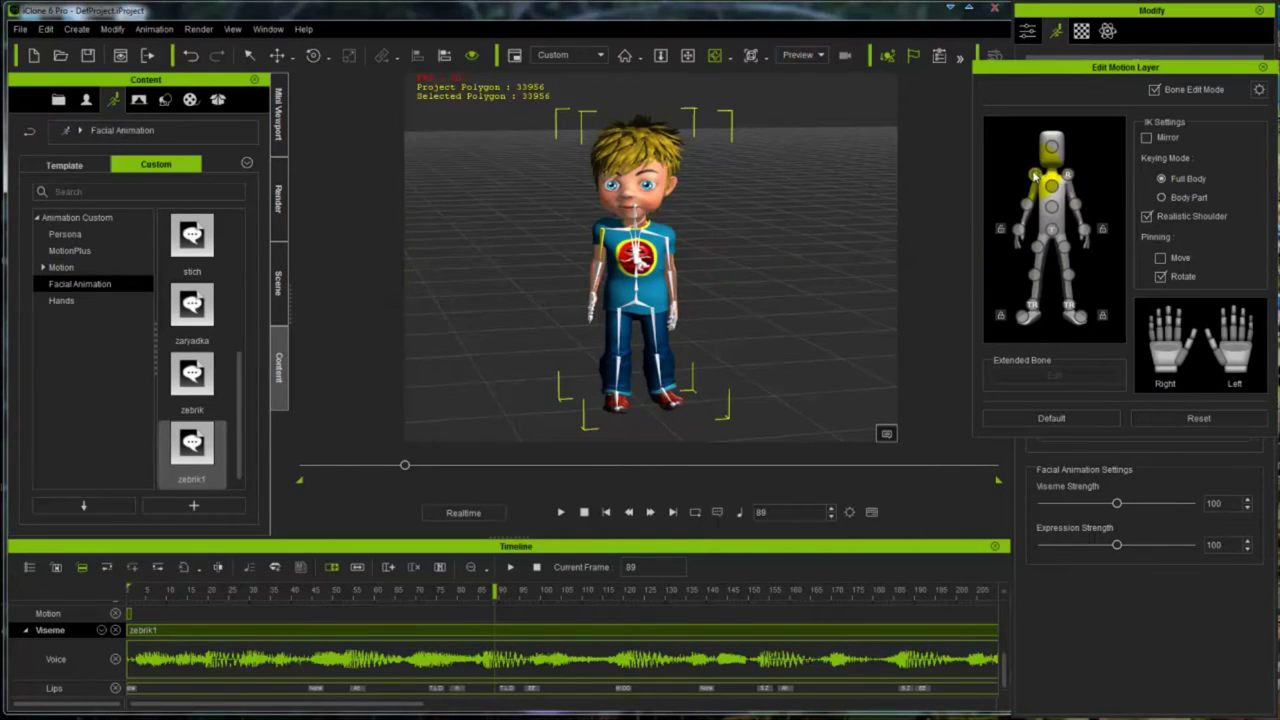
click(698, 210)
click(598, 182)
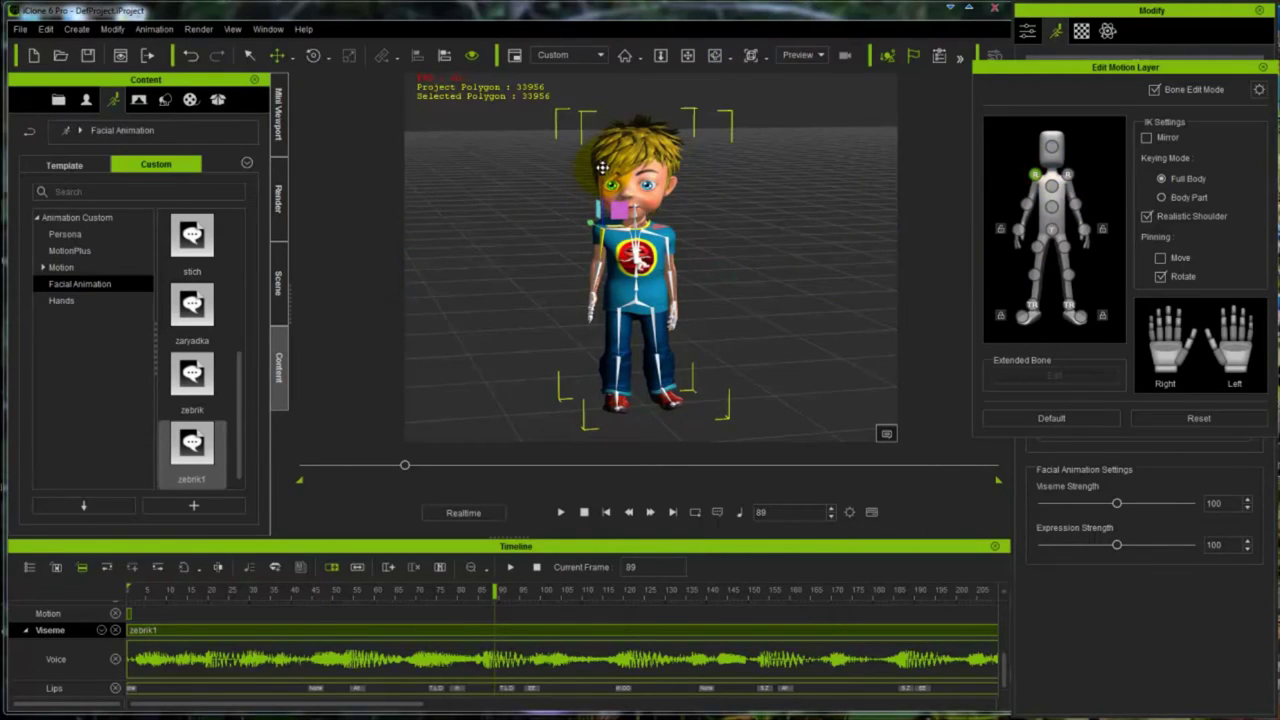
drag(602, 168, 600, 176)
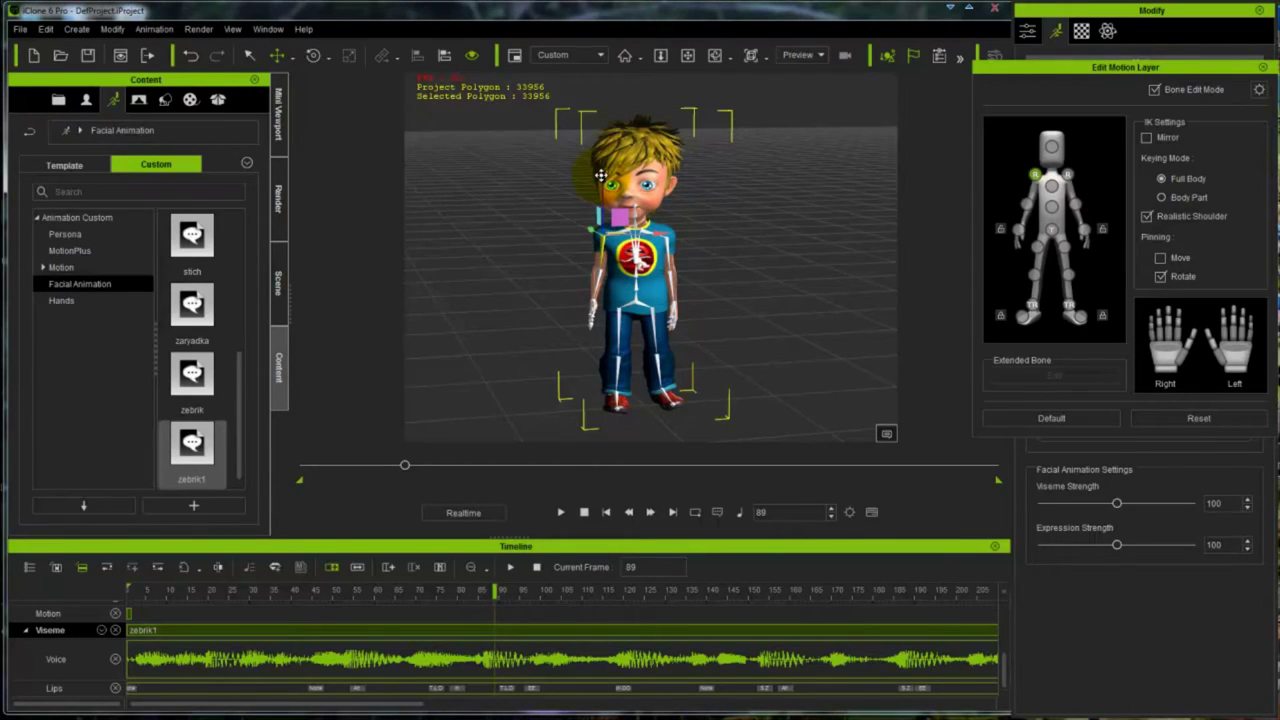
Step: Raise the avatar's left upper arm and bend the forearm upward at frame 89 to bring the left hand beside the head
click(1068, 176)
key(e)
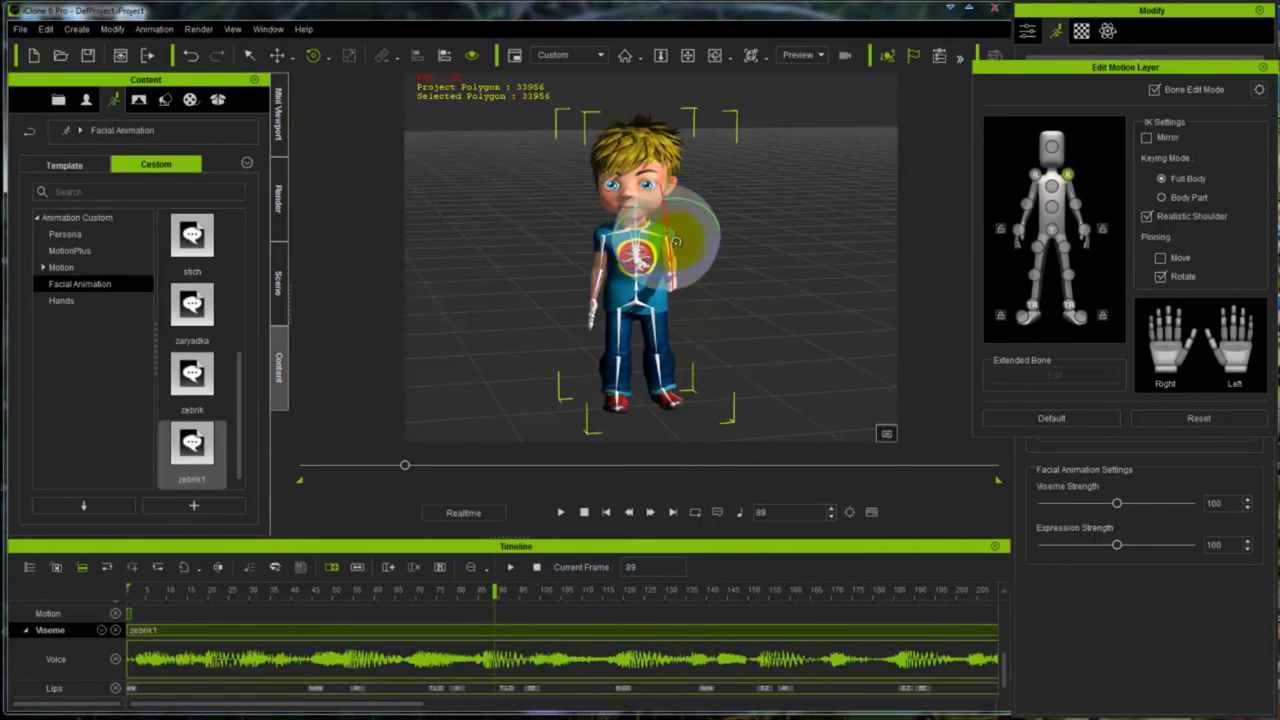
drag(707, 262, 716, 206)
click(1074, 205)
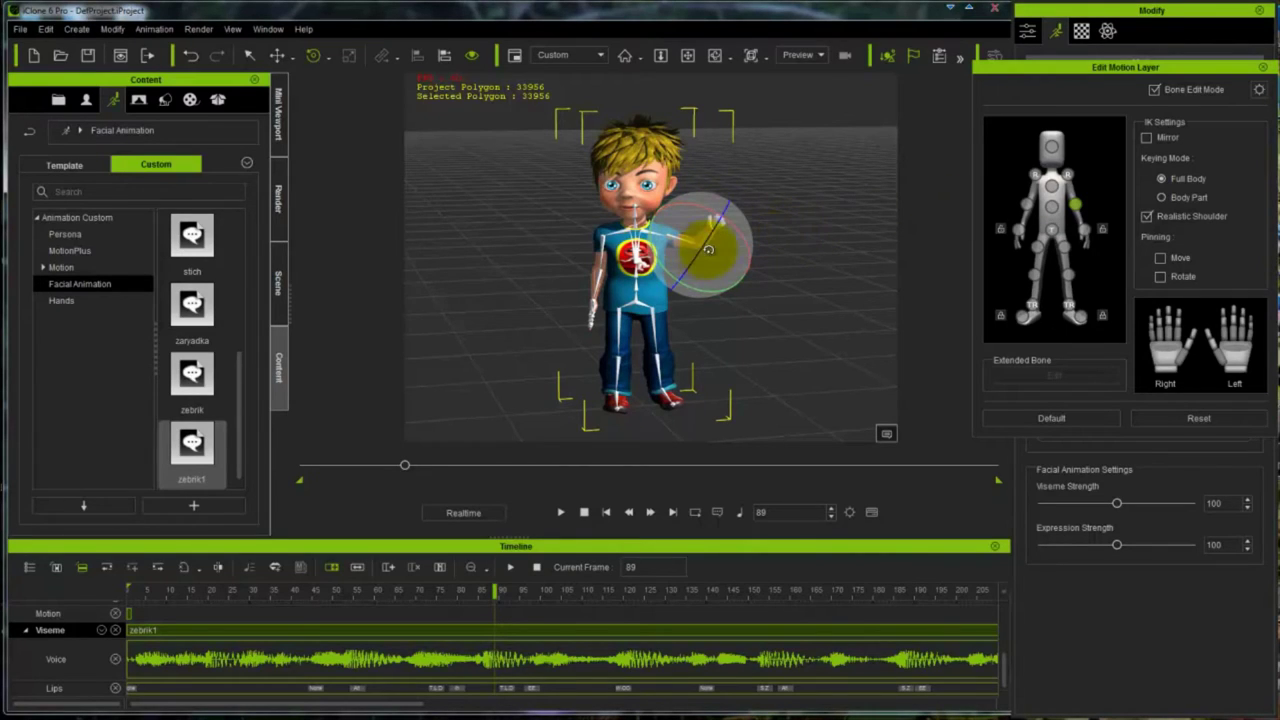
click(700, 220)
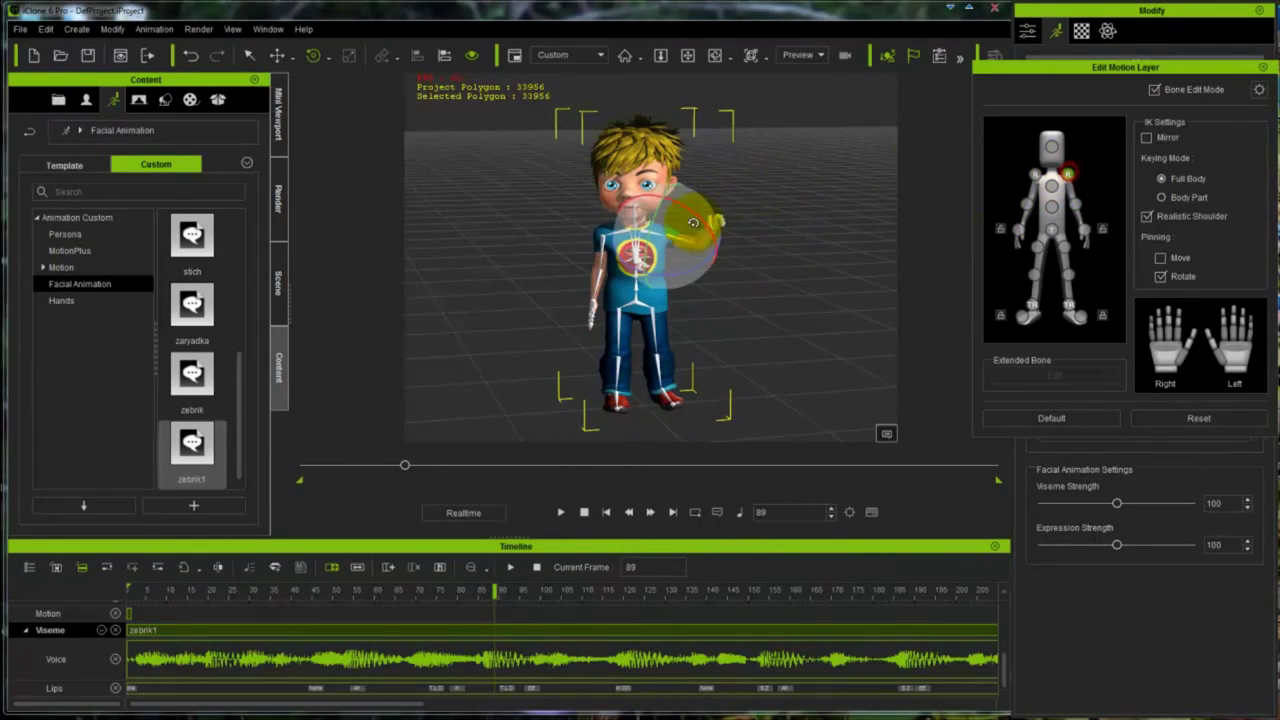
drag(695, 213, 689, 185)
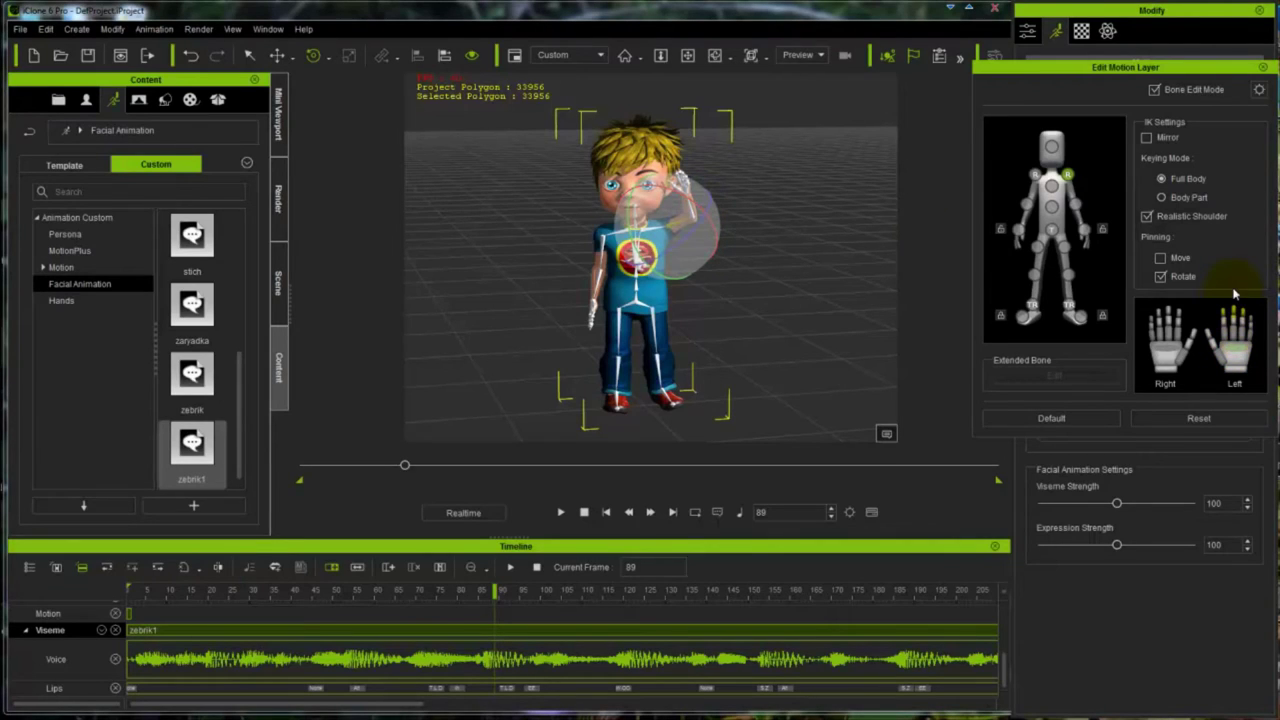
click(1214, 351)
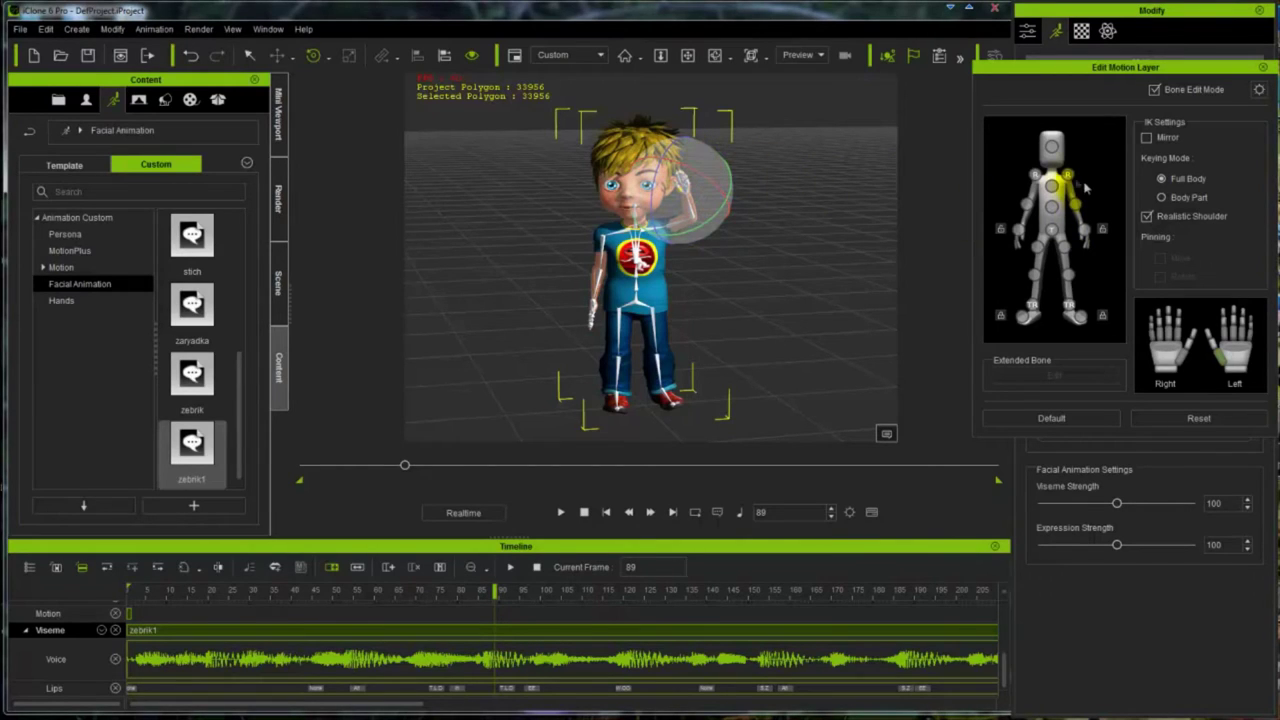
Step: At frame 89, turn the chest toward the avatar's left and shift the hips slightly to the same side
click(1052, 186)
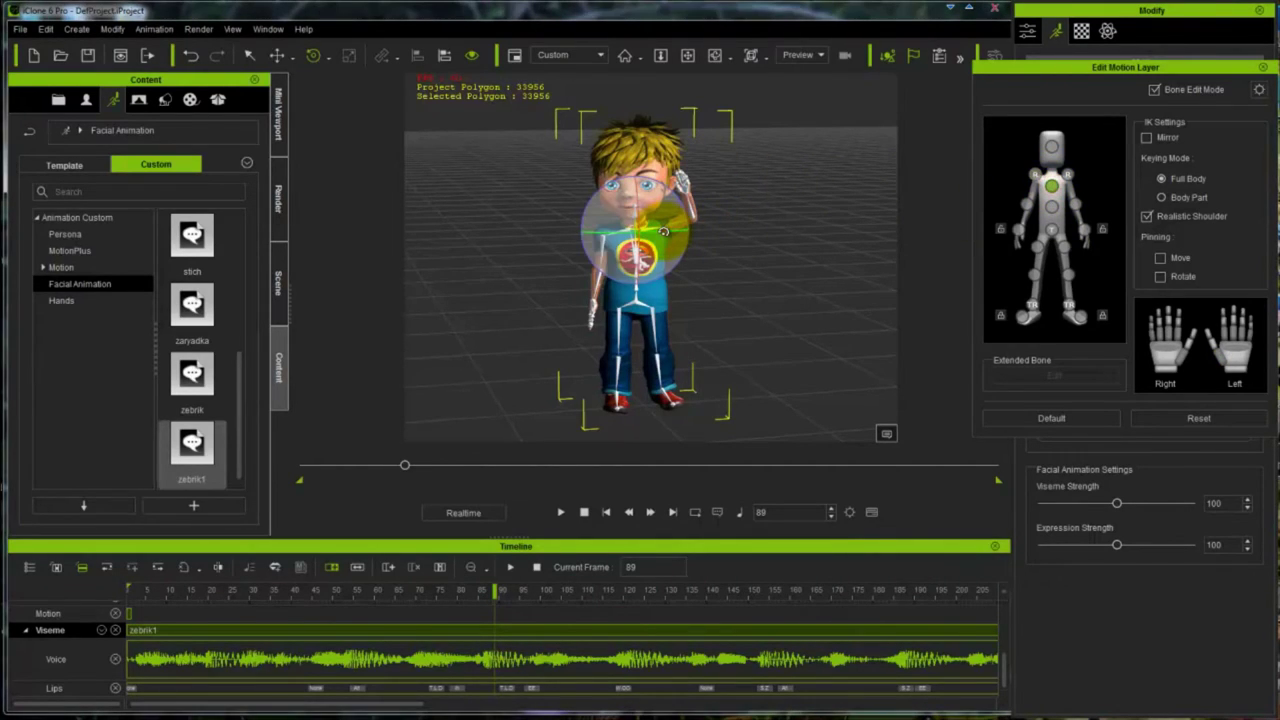
drag(690, 250, 688, 228)
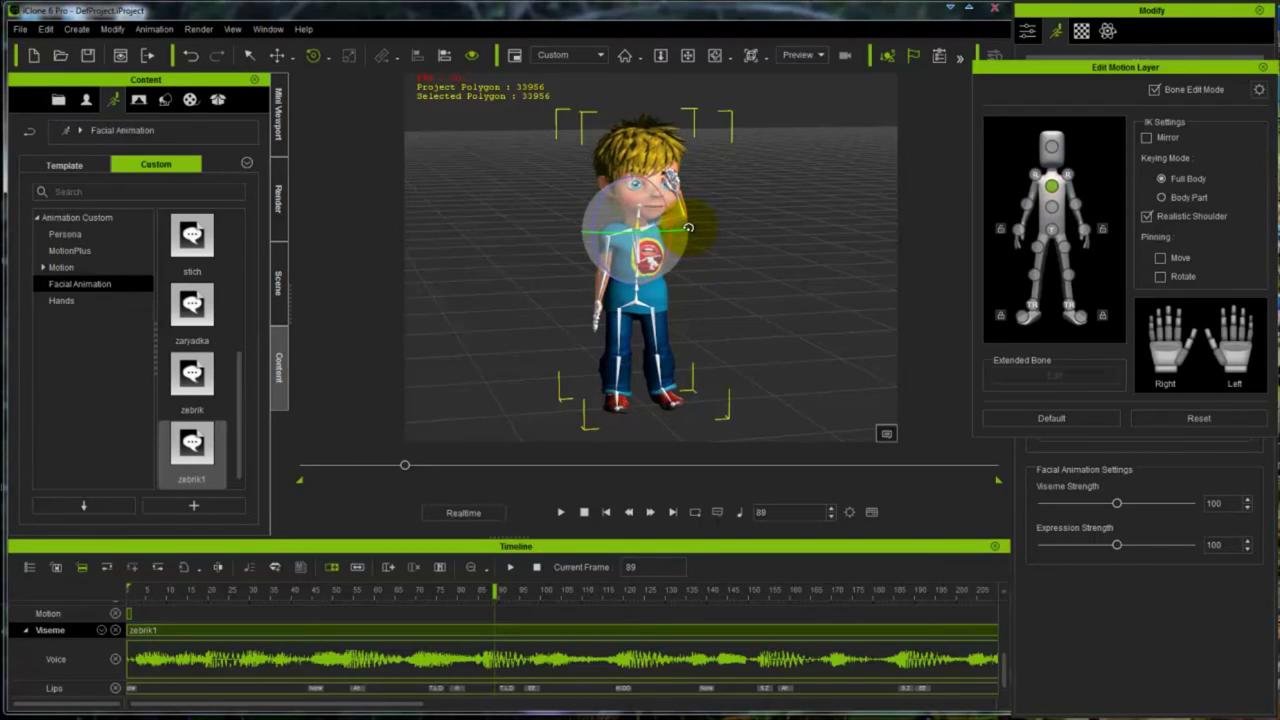
click(1047, 238)
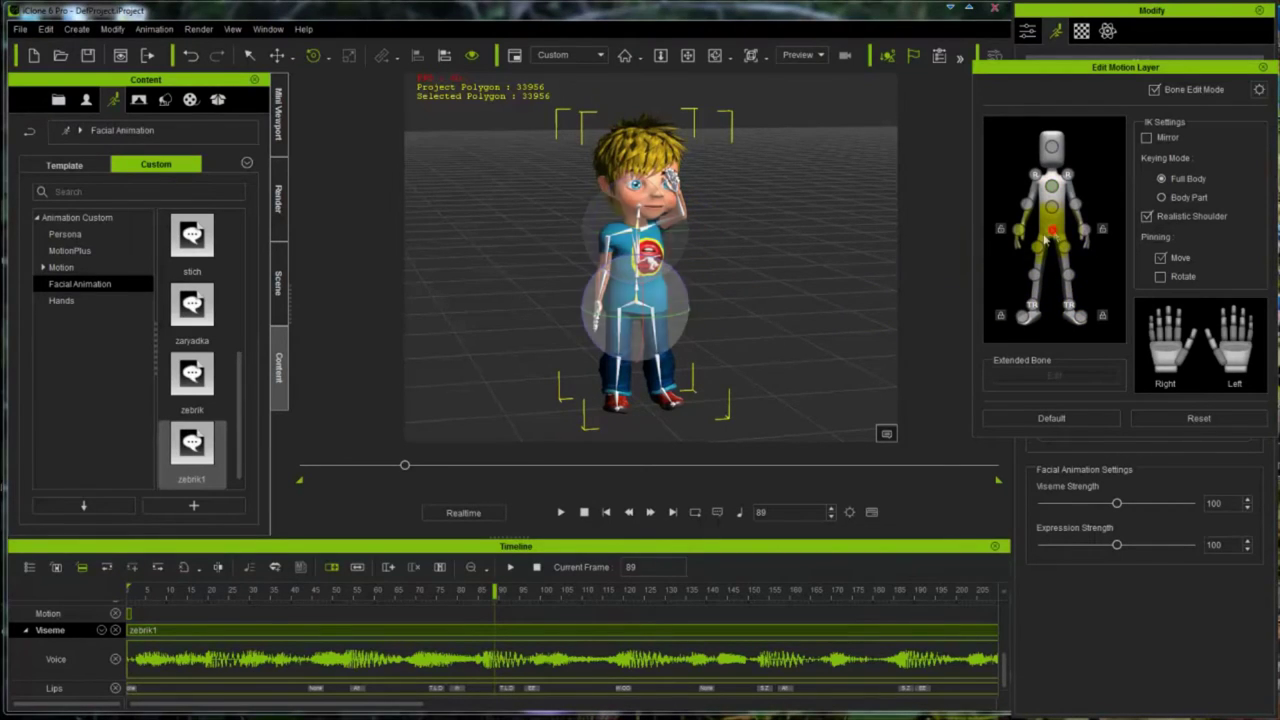
key(w)
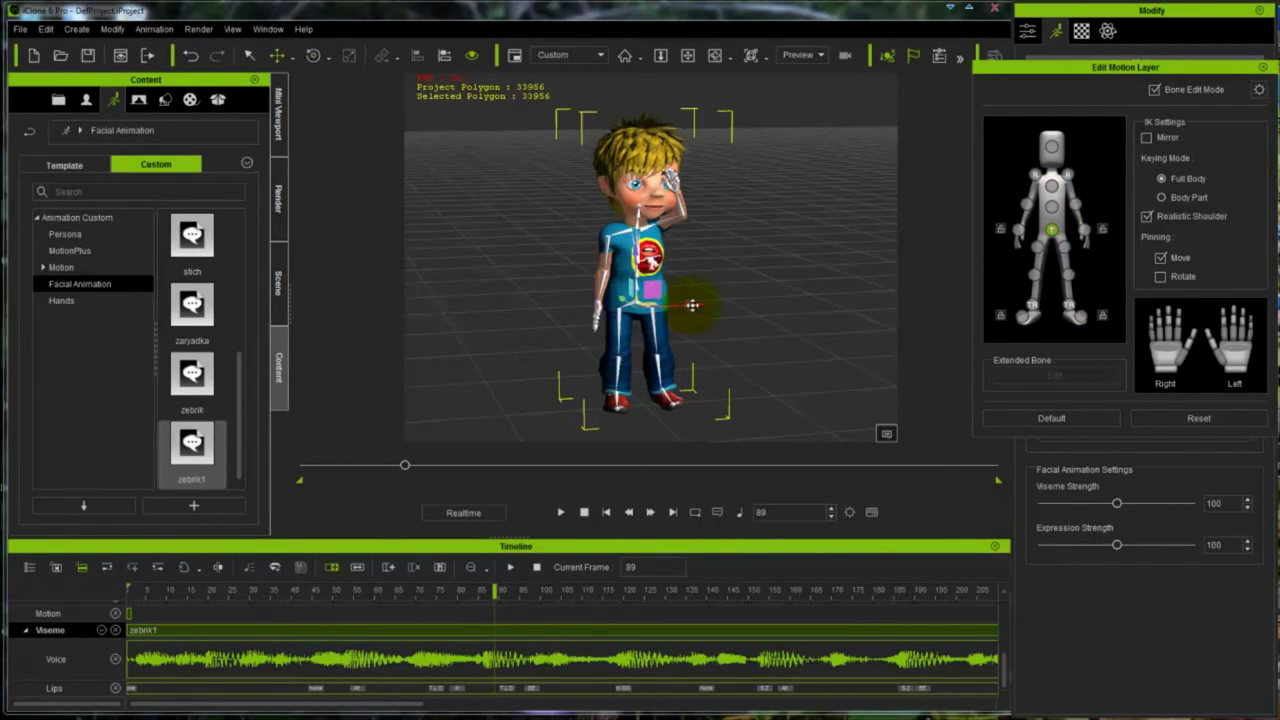
drag(691, 305, 698, 302)
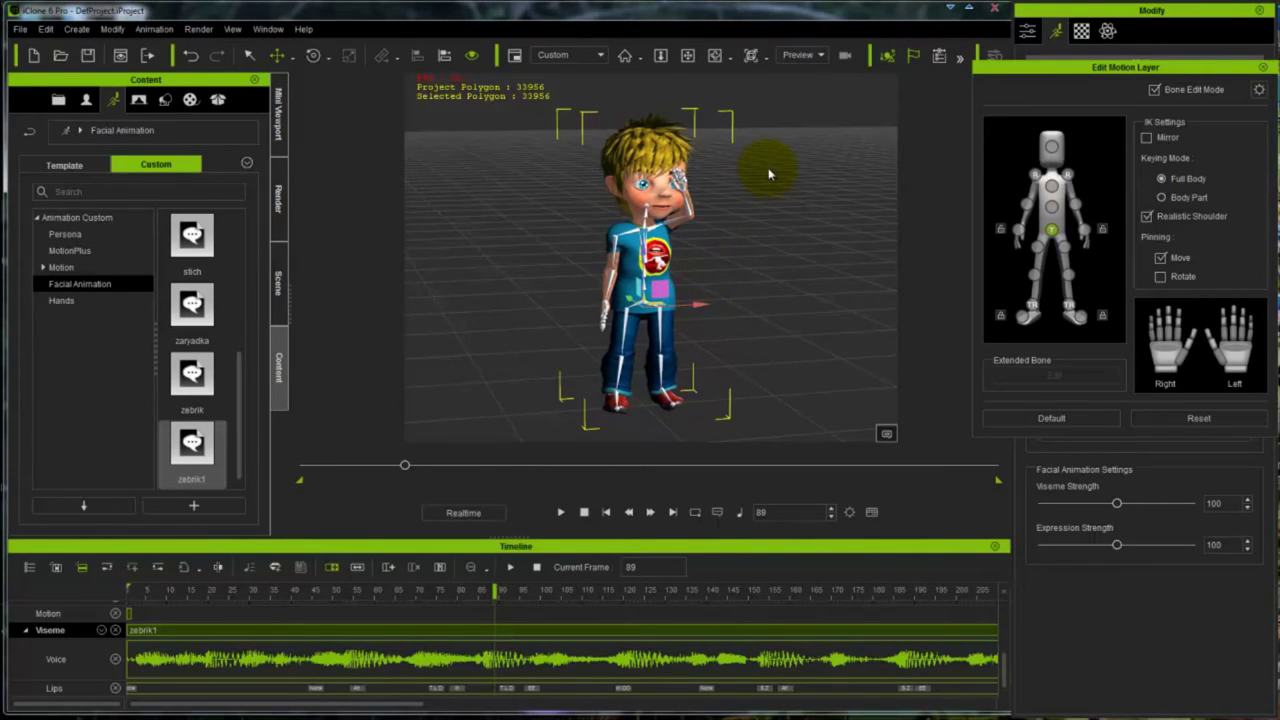
Step: Rotate the avatar's left forearm and hand from a side view at frame 89 so the hand sits in front of the face
middle_drag(758, 250, 749, 260)
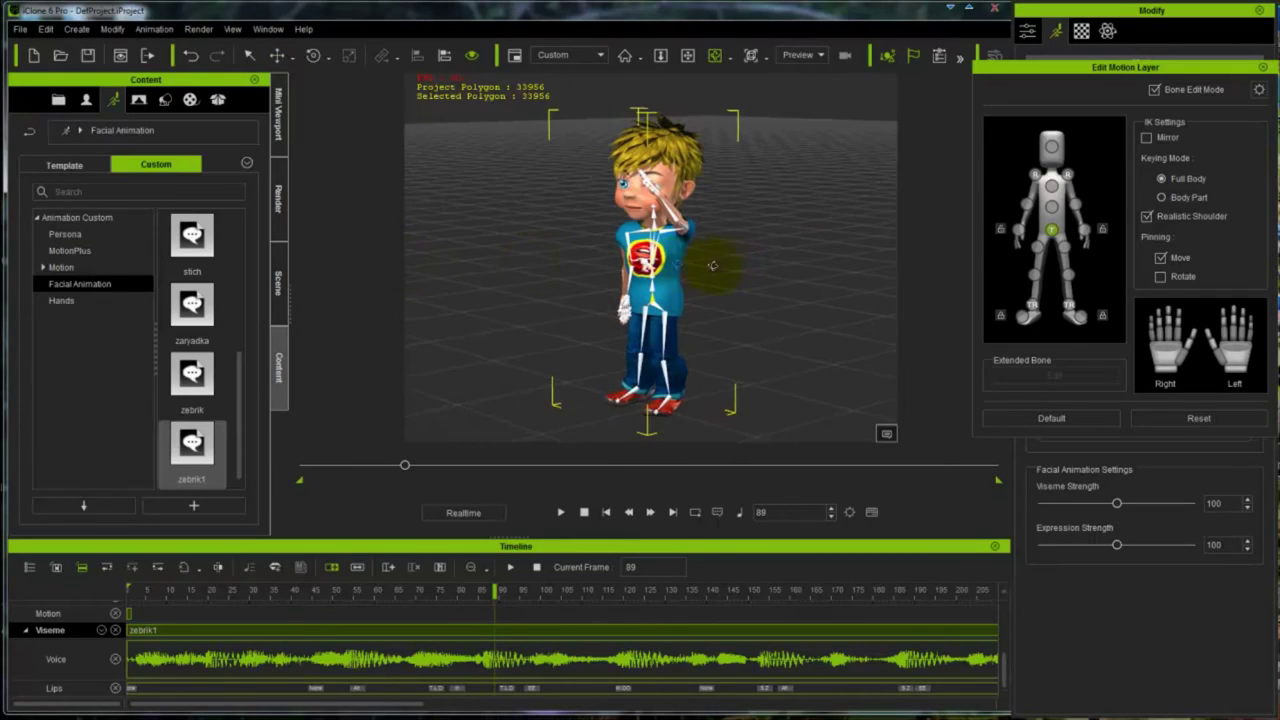
right_drag(715, 265, 490, 262)
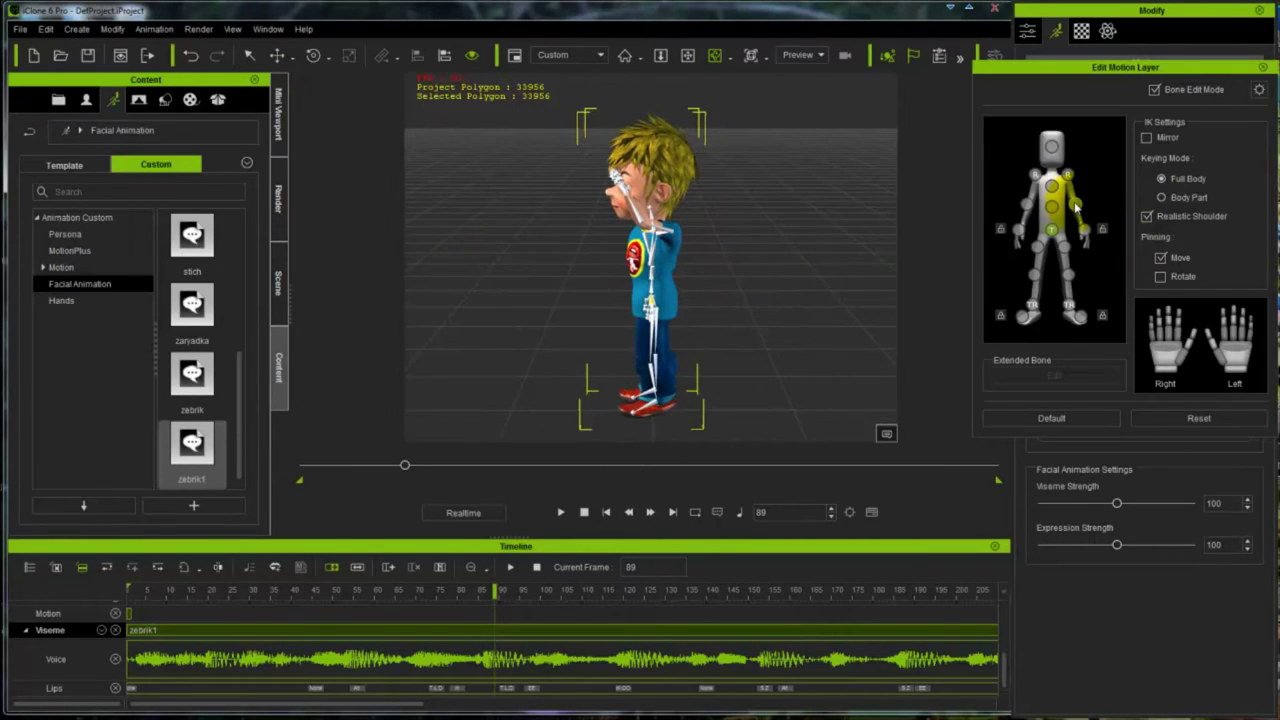
click(637, 188)
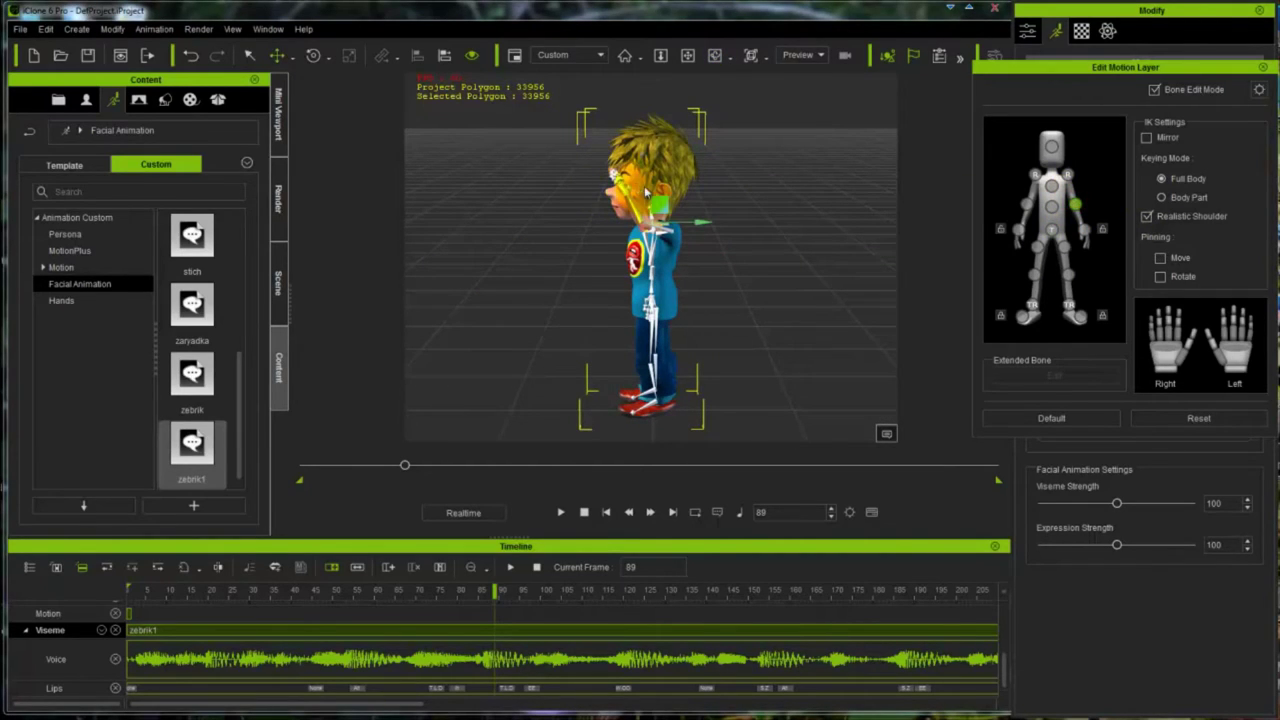
key(e)
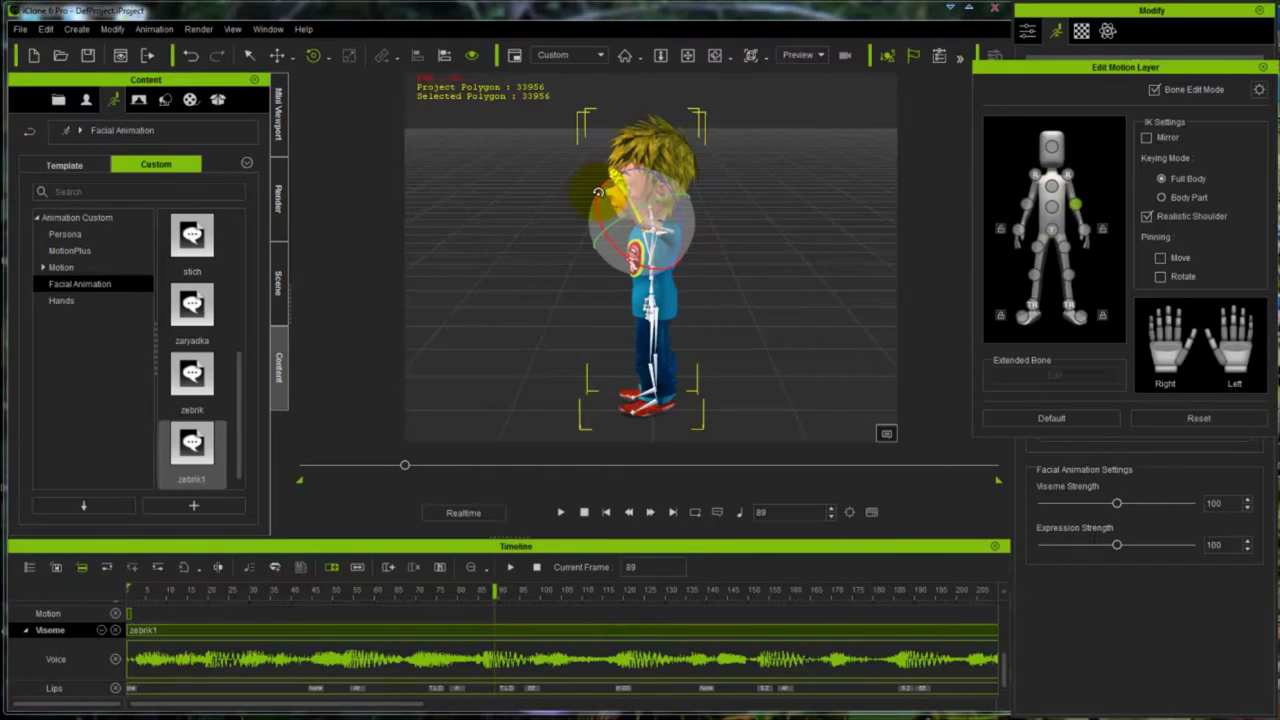
drag(597, 192, 659, 185)
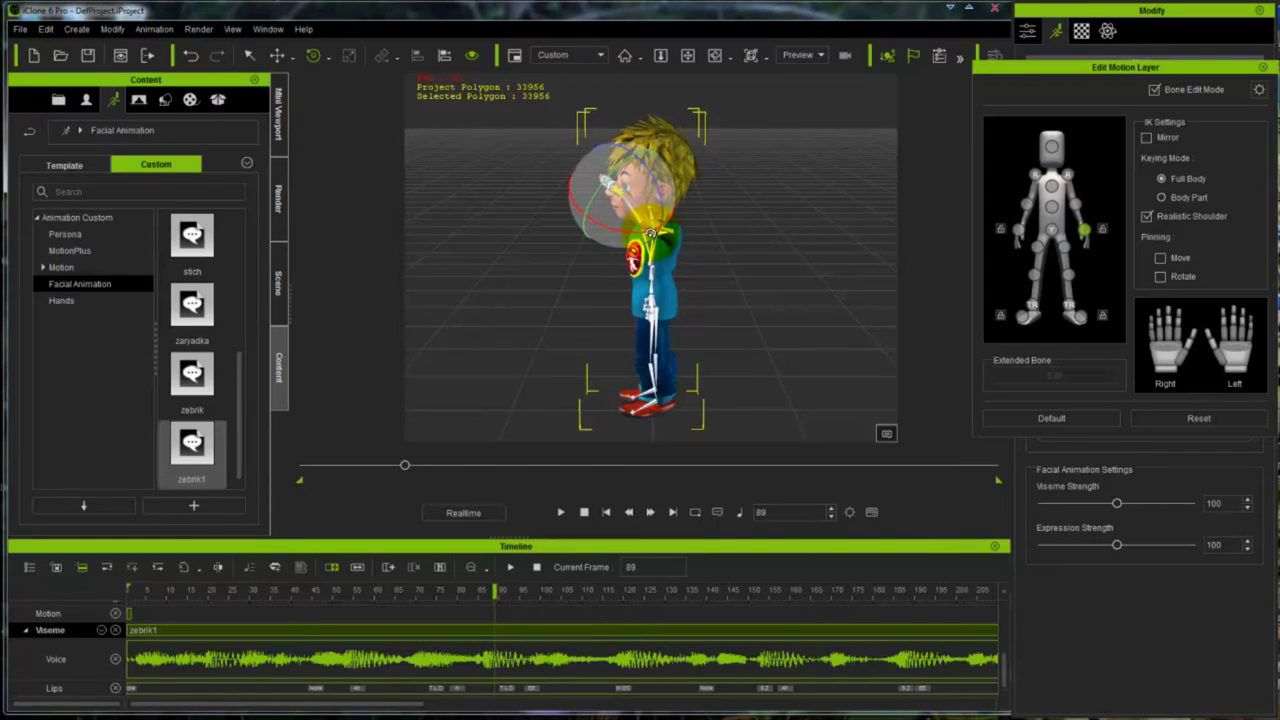
drag(650, 233, 882, 265)
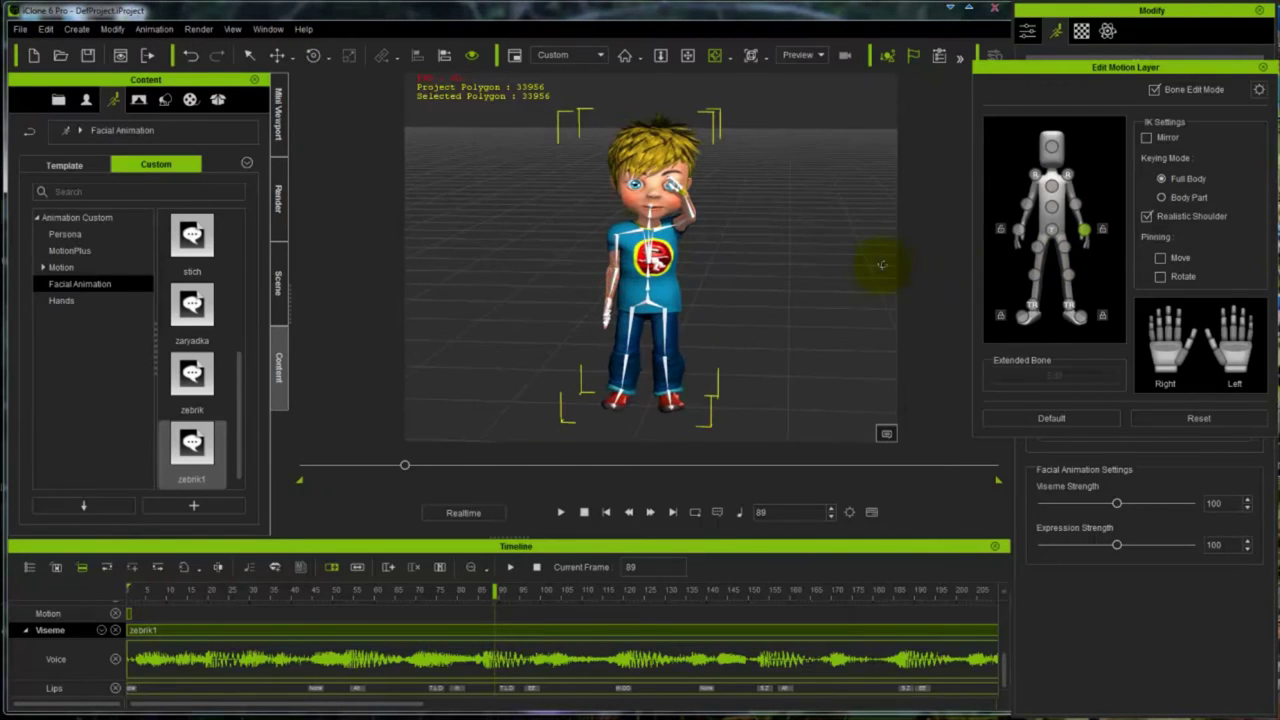
Step: Rotate the left upper arm outward and bend the forearm at frame 89 so the hand rests beside the head
click(1068, 176)
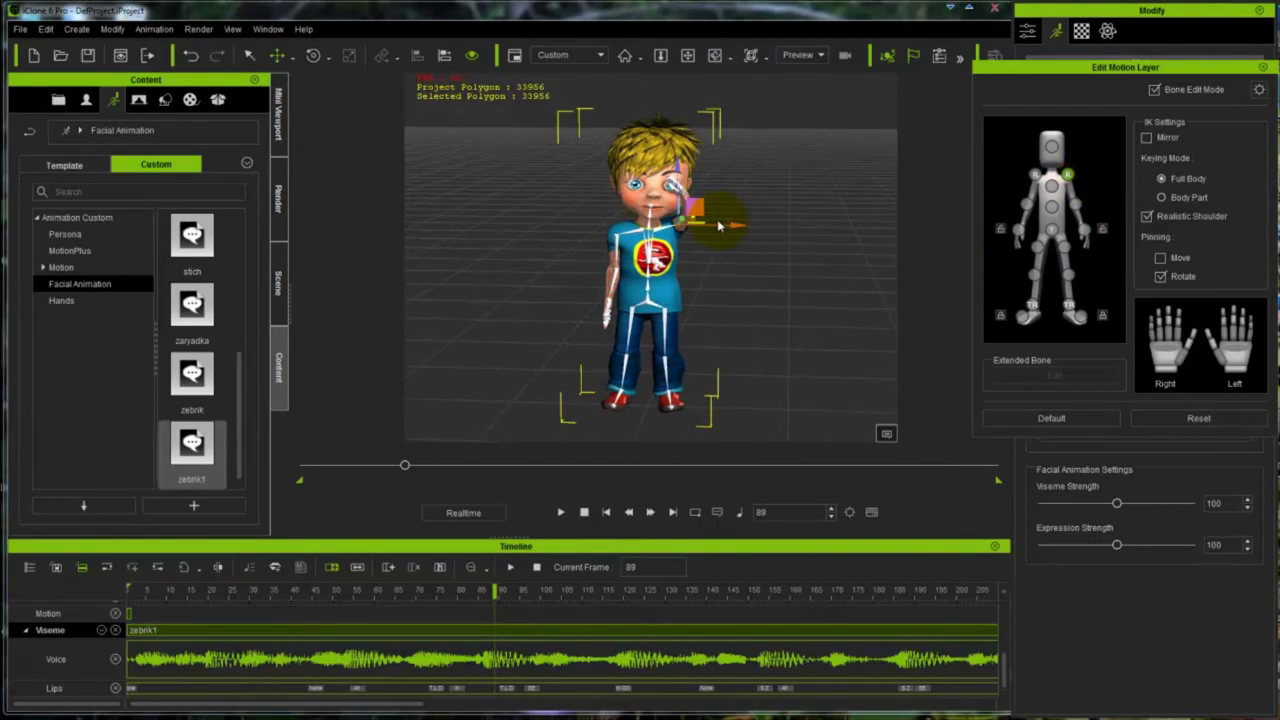
key(e)
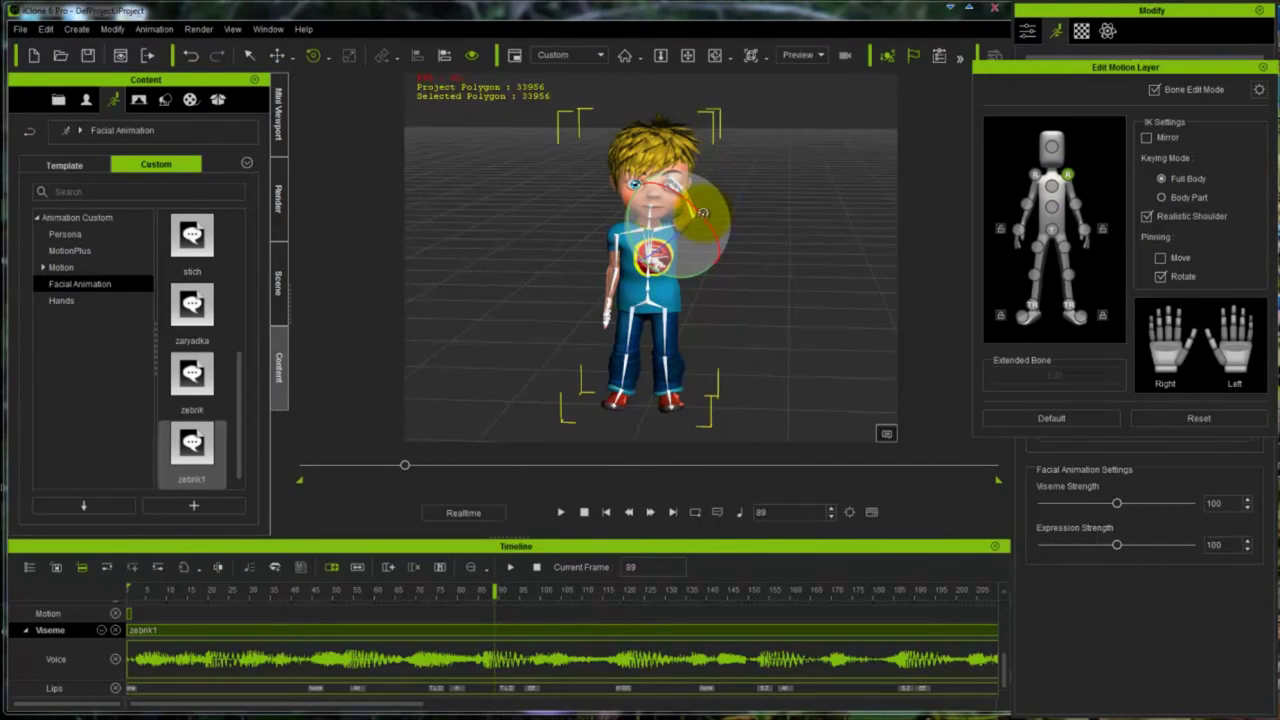
mouse_move(703, 212)
mouse_down()
mouse_move(690, 236)
mouse_move(702, 229)
mouse_move(700, 188)
mouse_up()
click(693, 180)
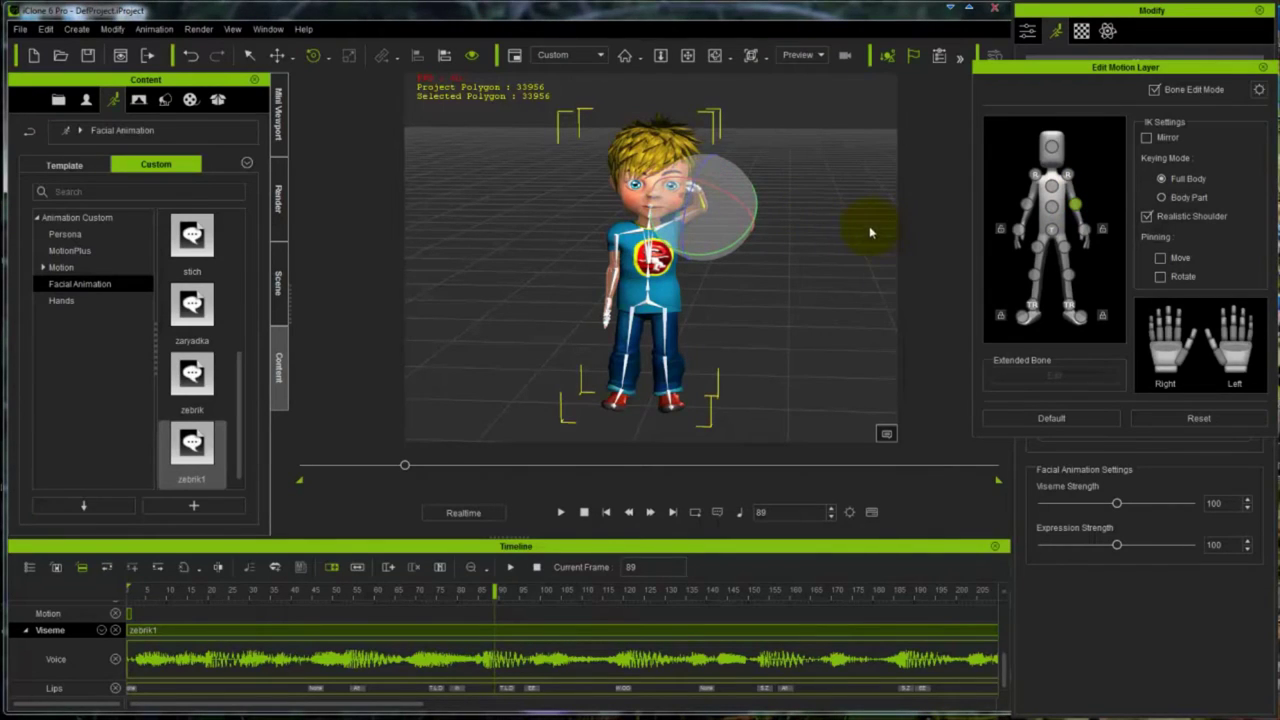
drag(738, 201, 690, 164)
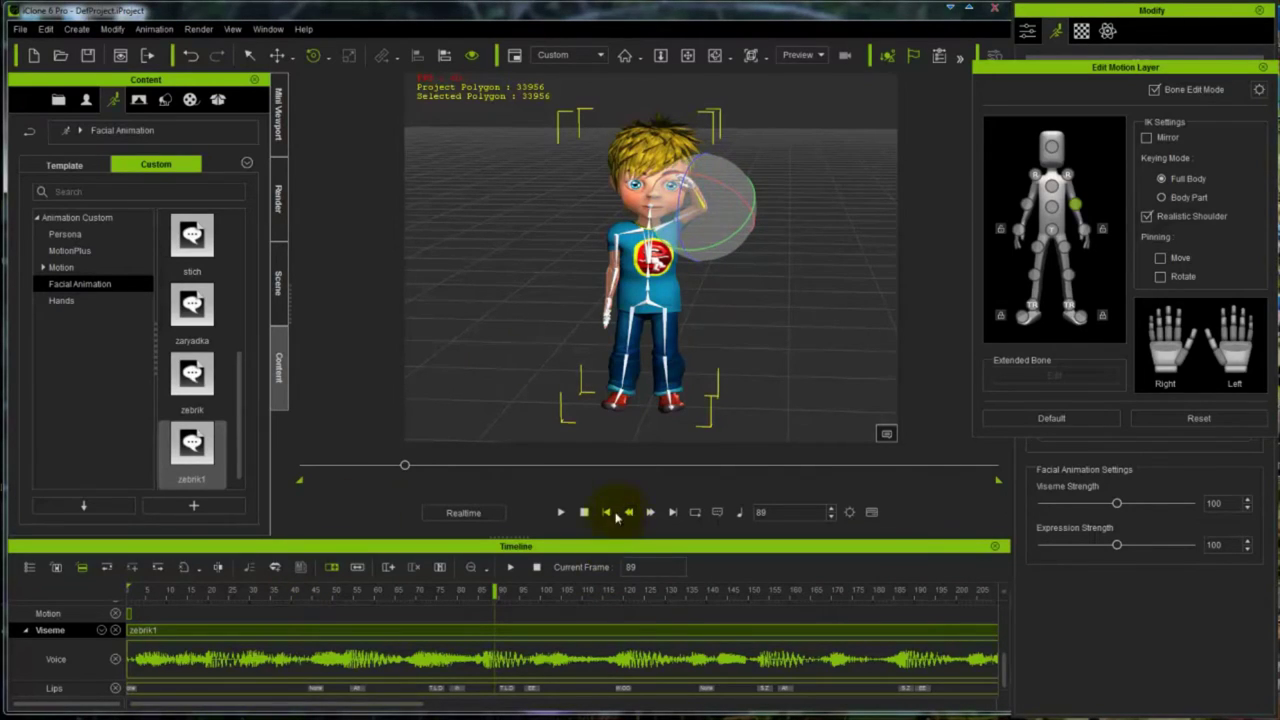
Step: Play the animation from the first frame through the new pose and stop it at frame 190
click(605, 512)
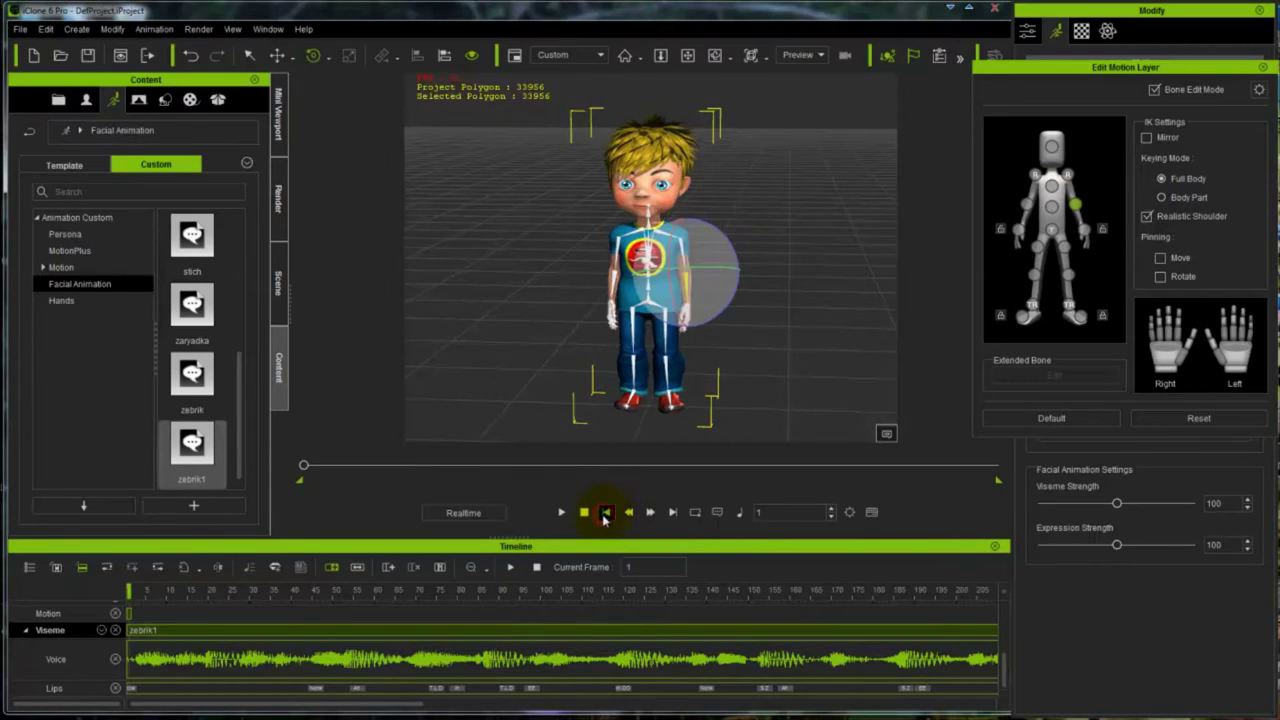
click(560, 512)
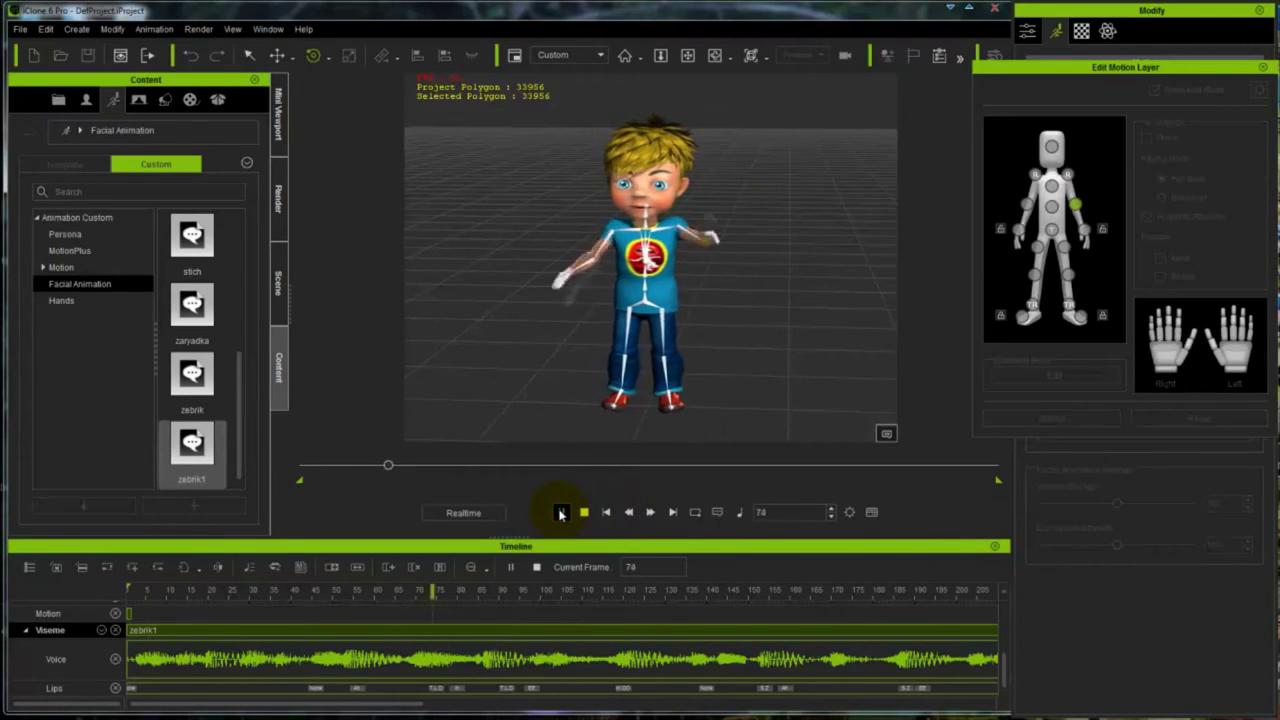
click(560, 512)
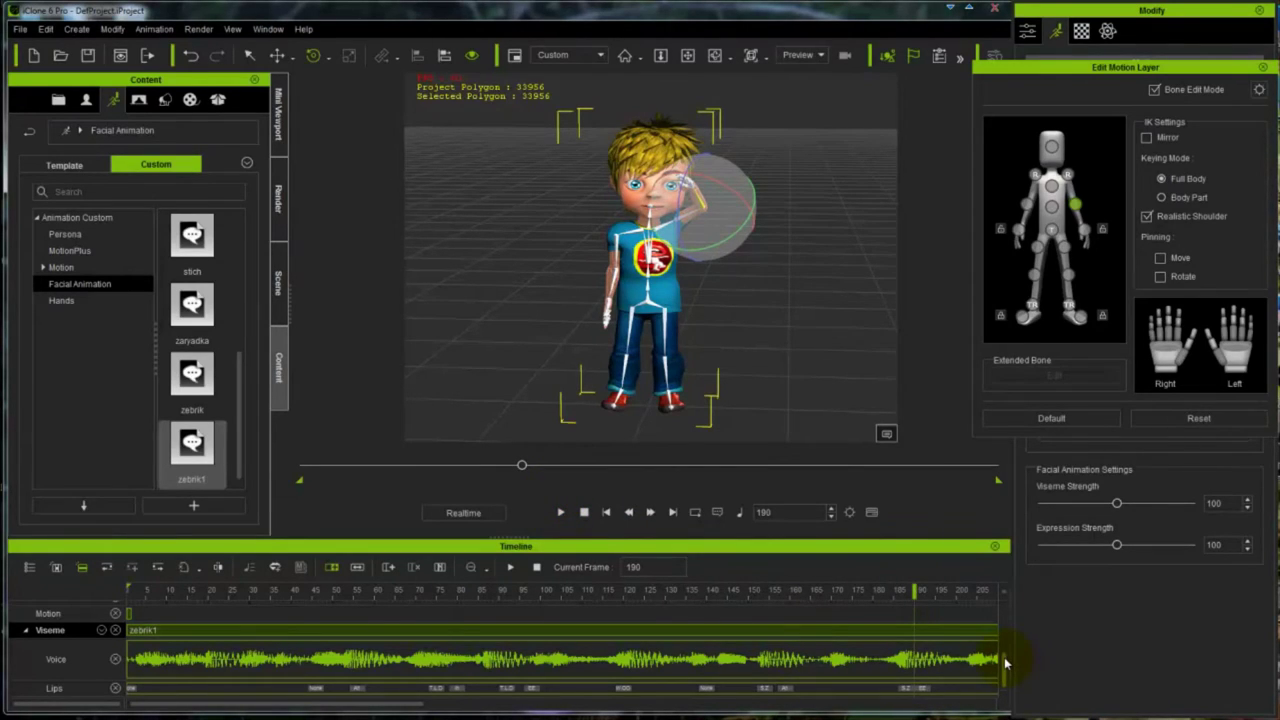
Step: Show the Motion Layer track for Aleksander in the timeline
mouse_move(1005, 660)
mouse_down()
mouse_move(1005, 629)
mouse_move(1006, 648)
mouse_up()
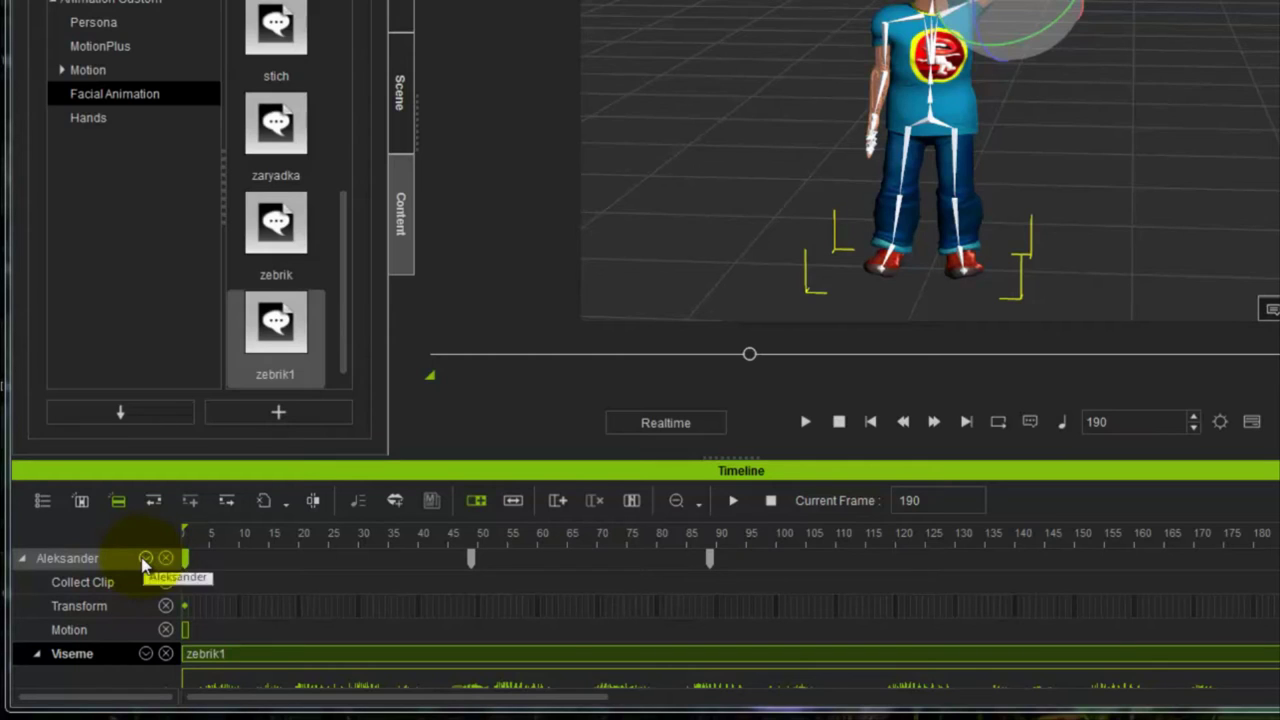
click(146, 558)
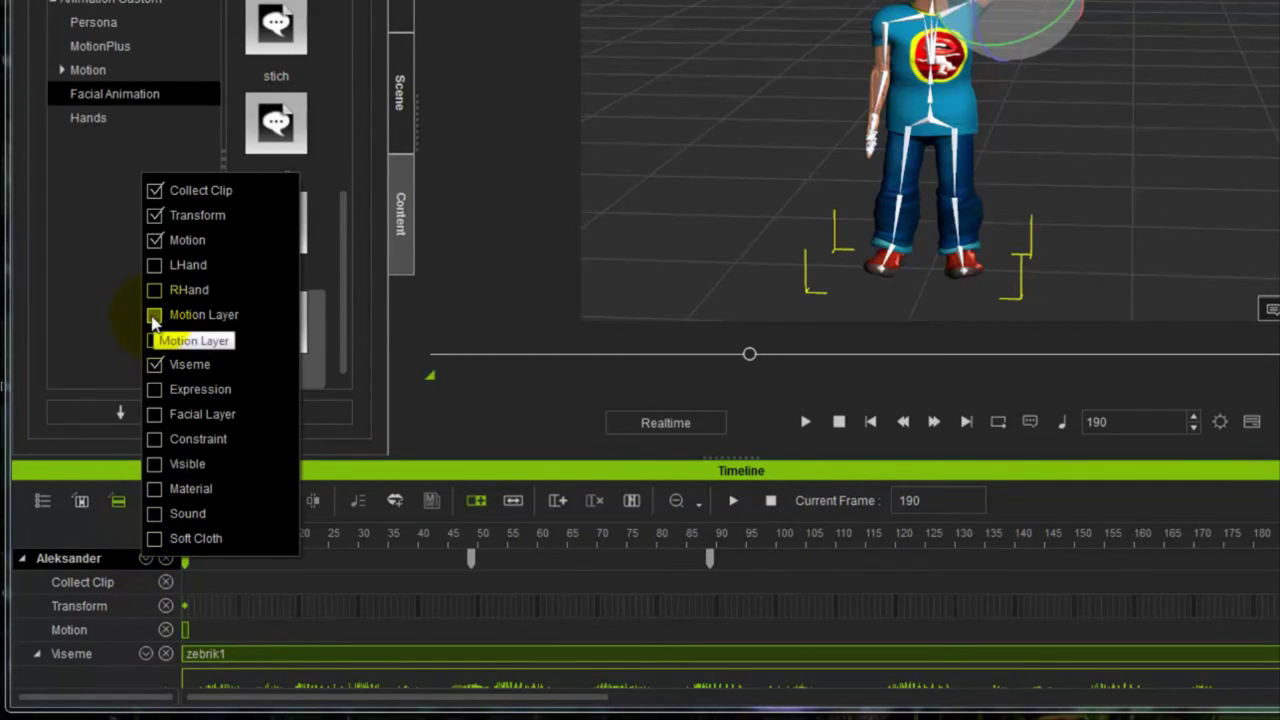
click(153, 316)
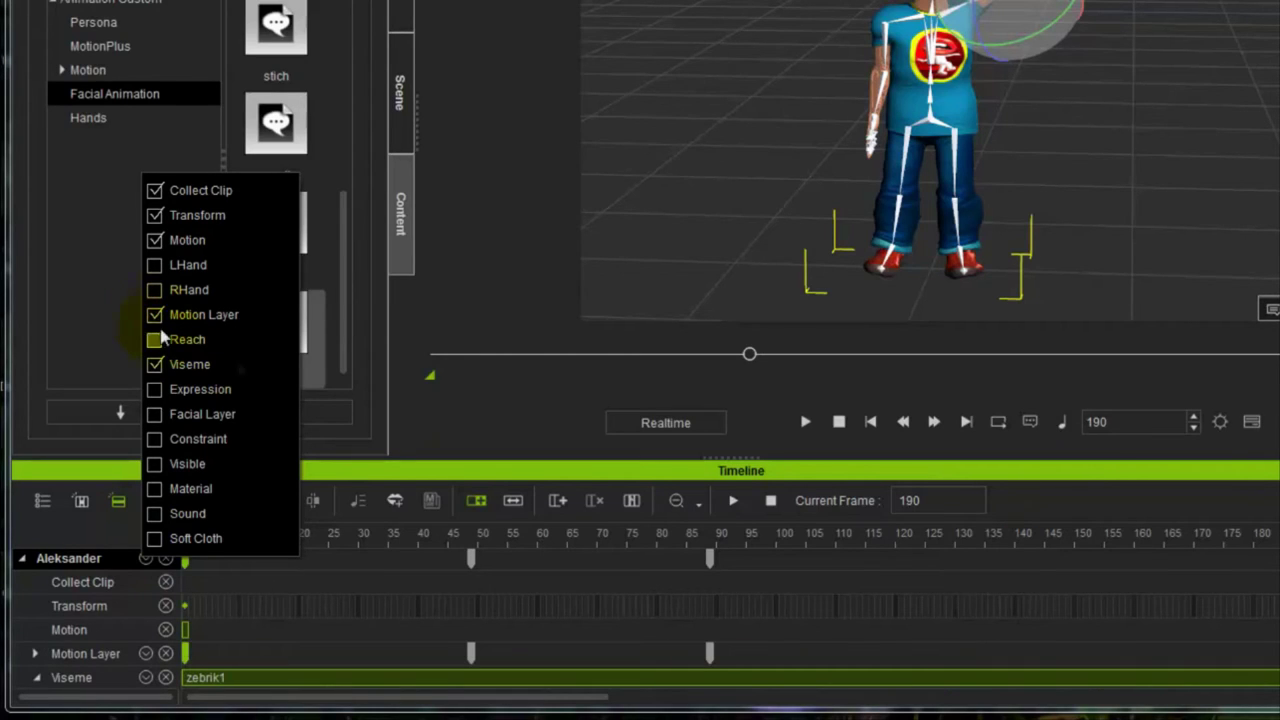
key(Escape)
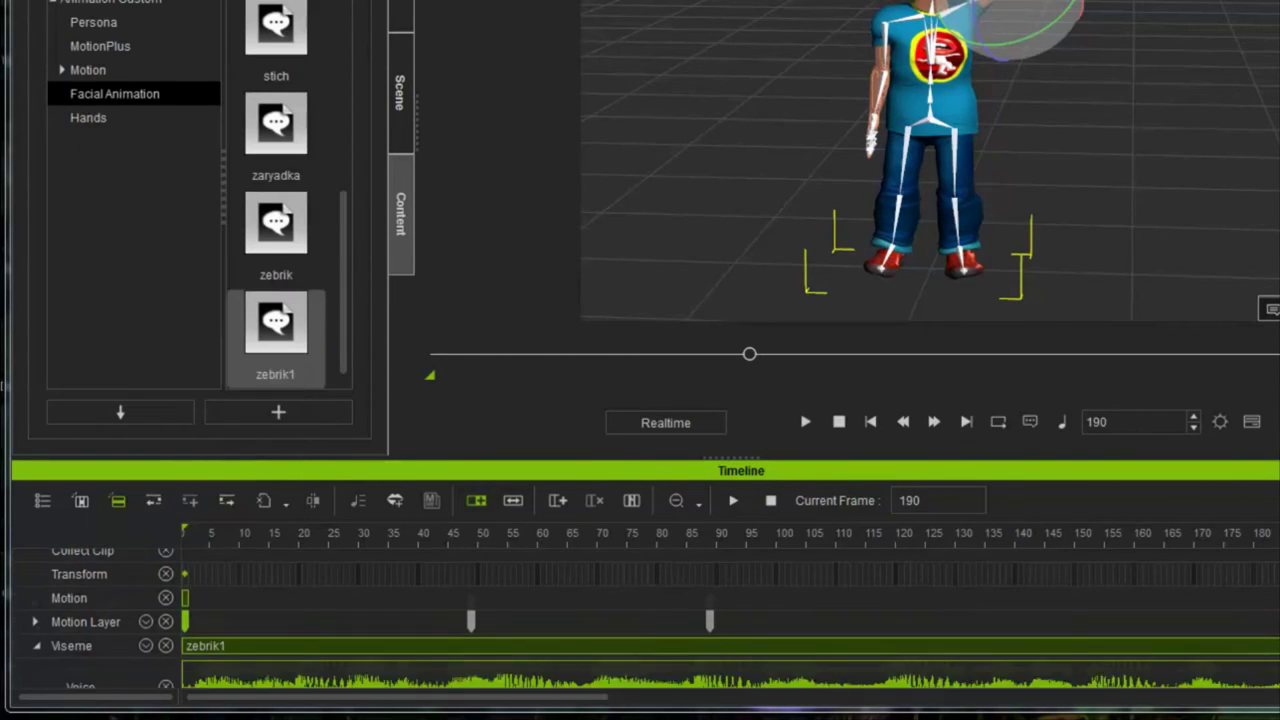
Step: Enlarge the timeline and expand the Motion Layer track to show the keys of its individual body parts
scroll(640, 620, down, 2)
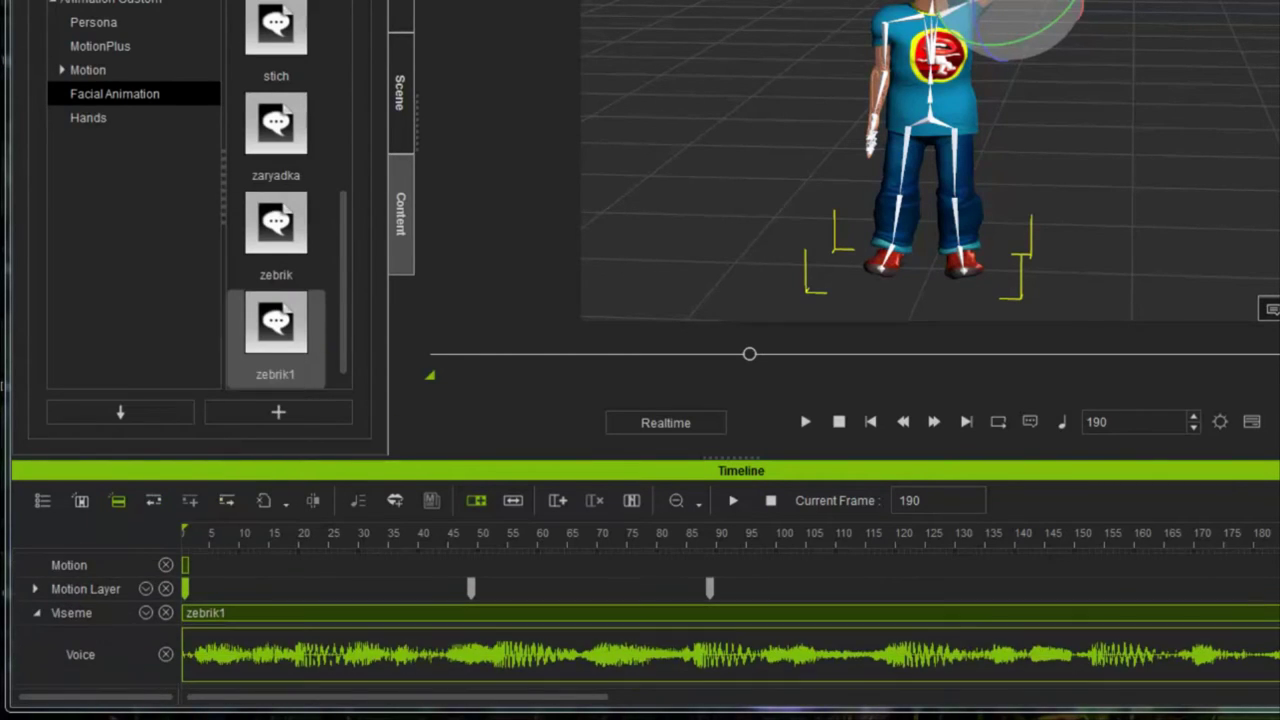
click(791, 457)
drag(791, 430, 796, 322)
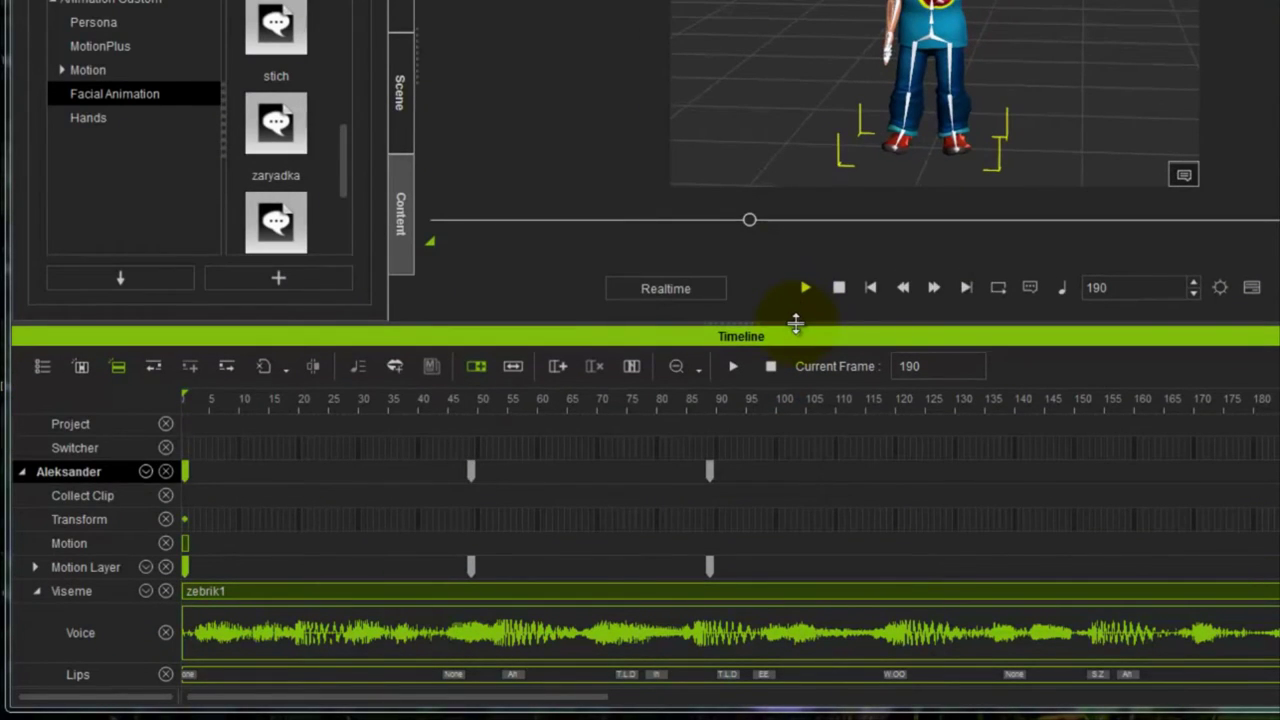
click(35, 567)
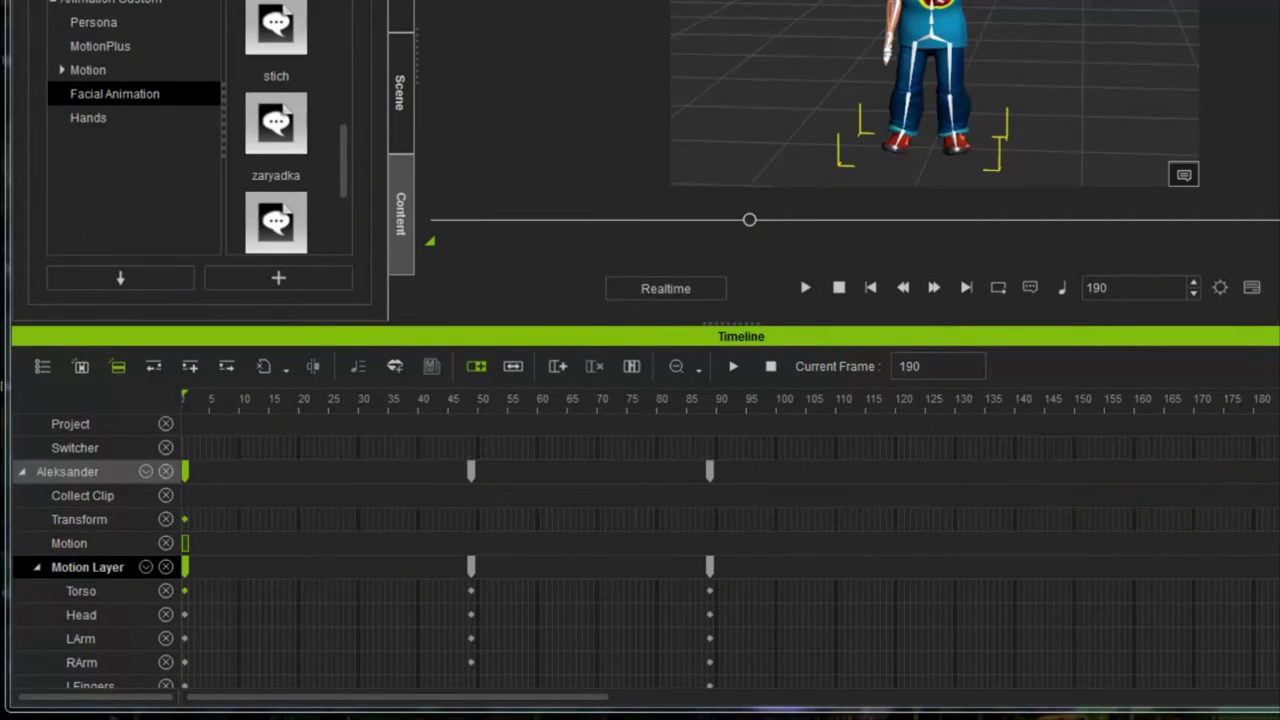
scroll(376, 573, down, 5)
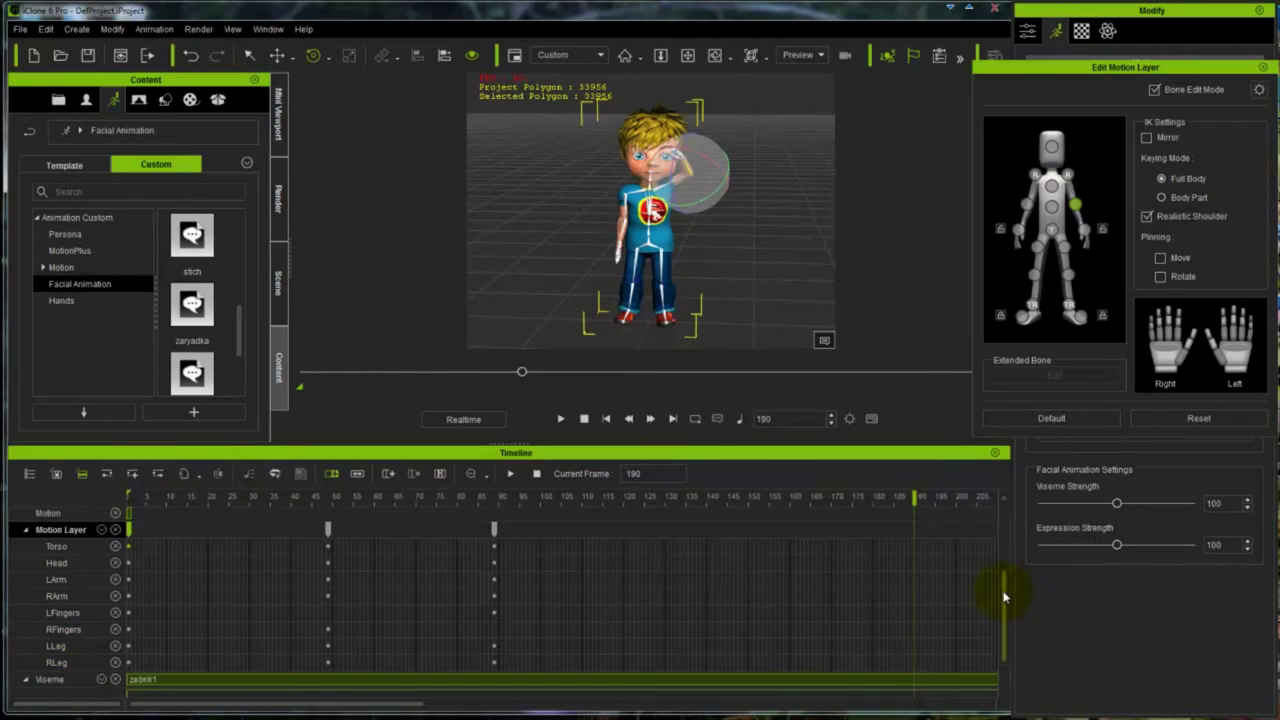
drag(1005, 595, 1005, 601)
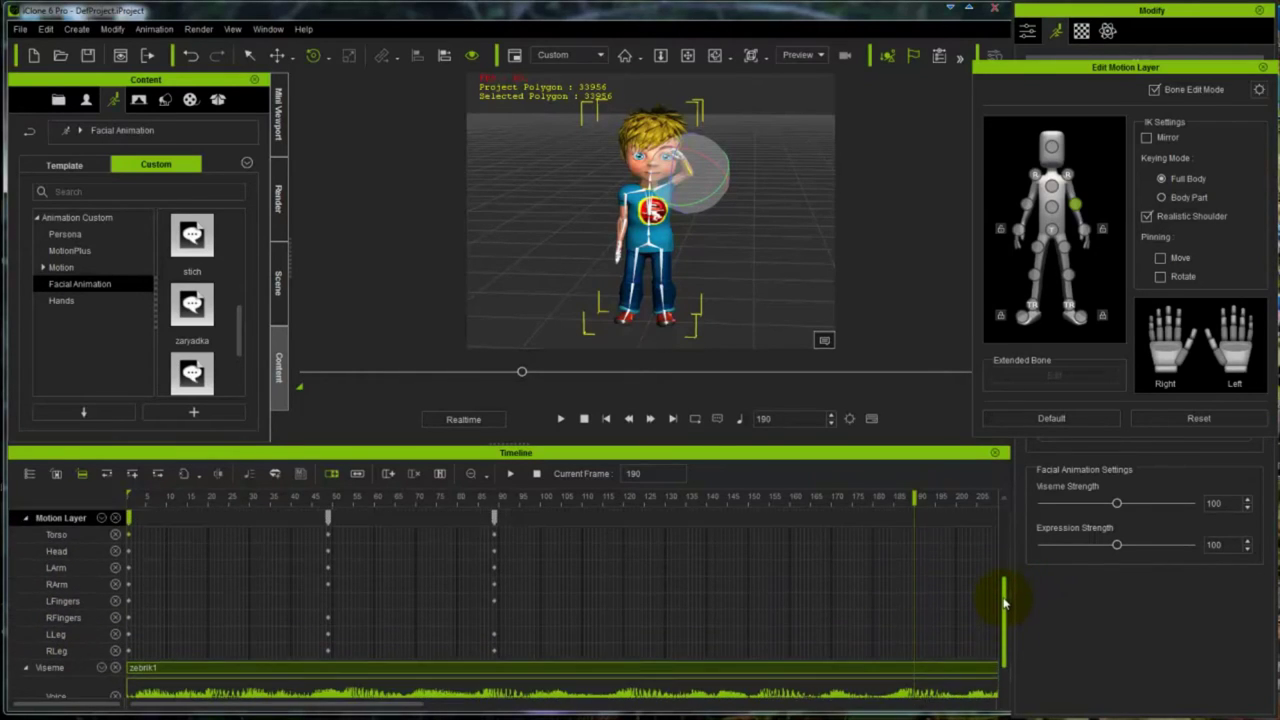
Step: Move the Motion Layer key at frame 49 to frame 56 and the key at frame 89 to frame 123
click(329, 519)
click(329, 519)
drag(329, 519, 360, 520)
click(360, 520)
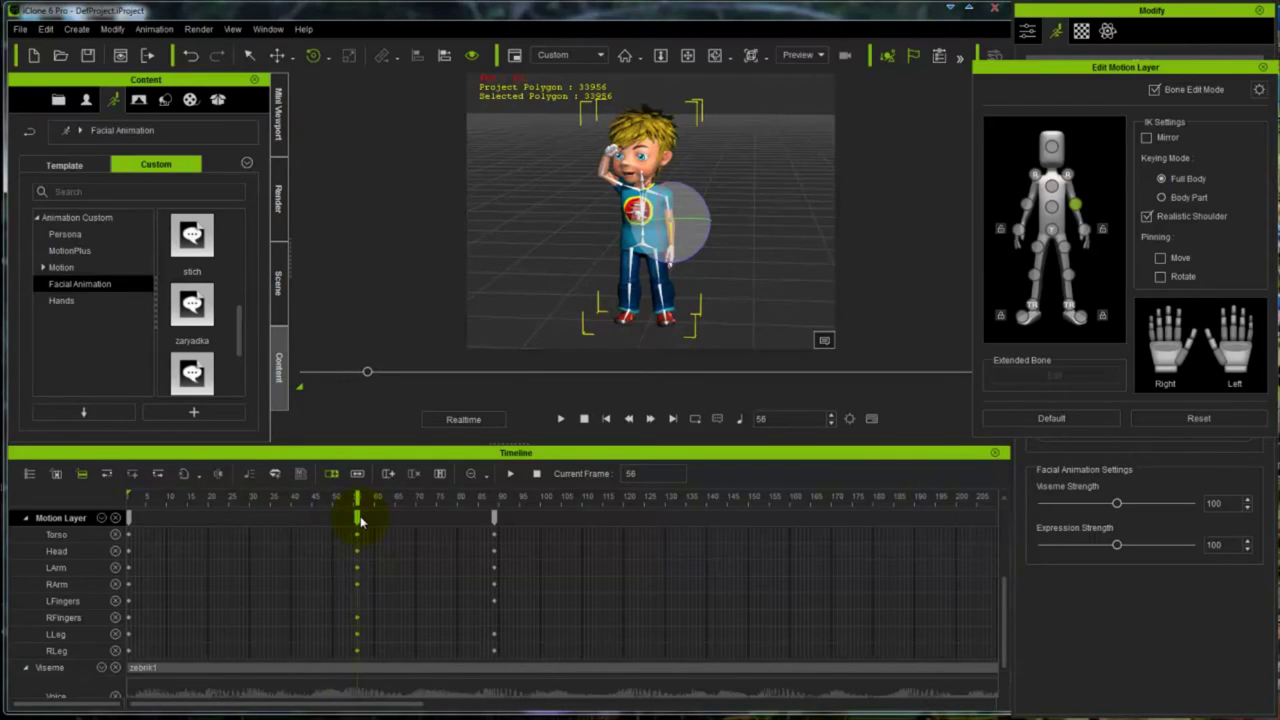
drag(494, 519, 636, 520)
click(636, 521)
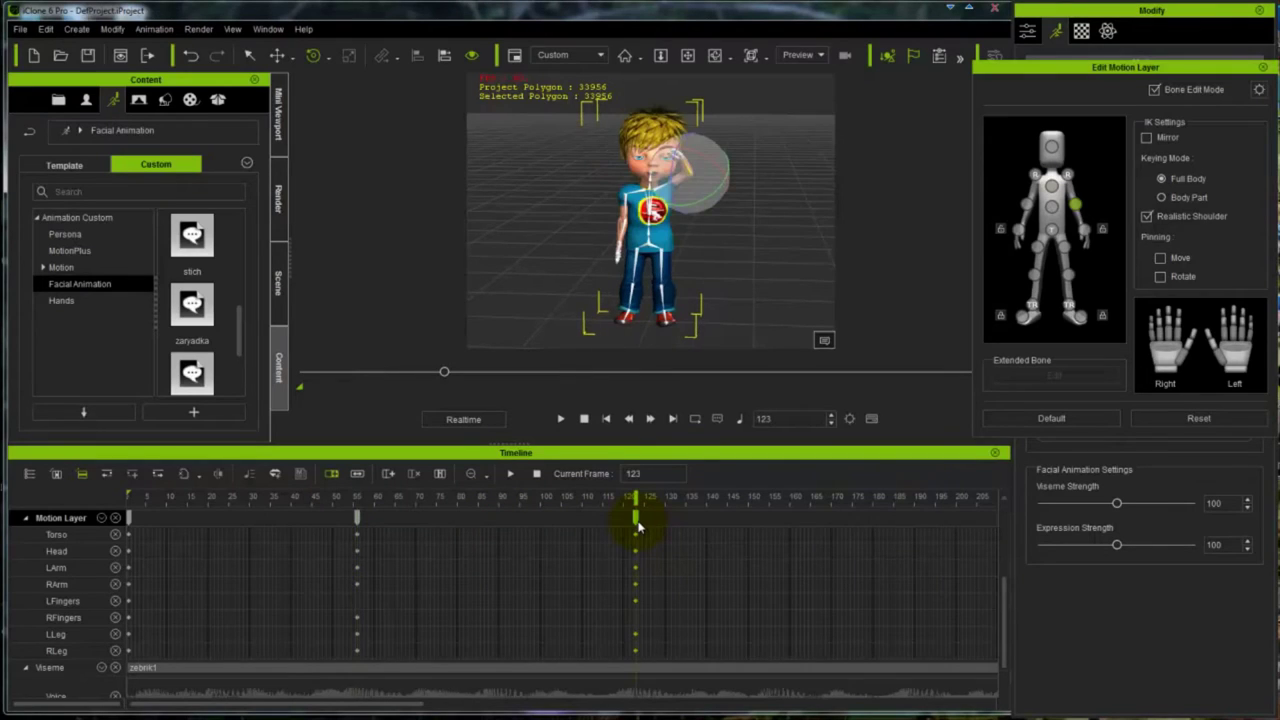
Step: Play the retimed animation from the first frame, scrub to the pose at frame 56 and return to the start
click(608, 420)
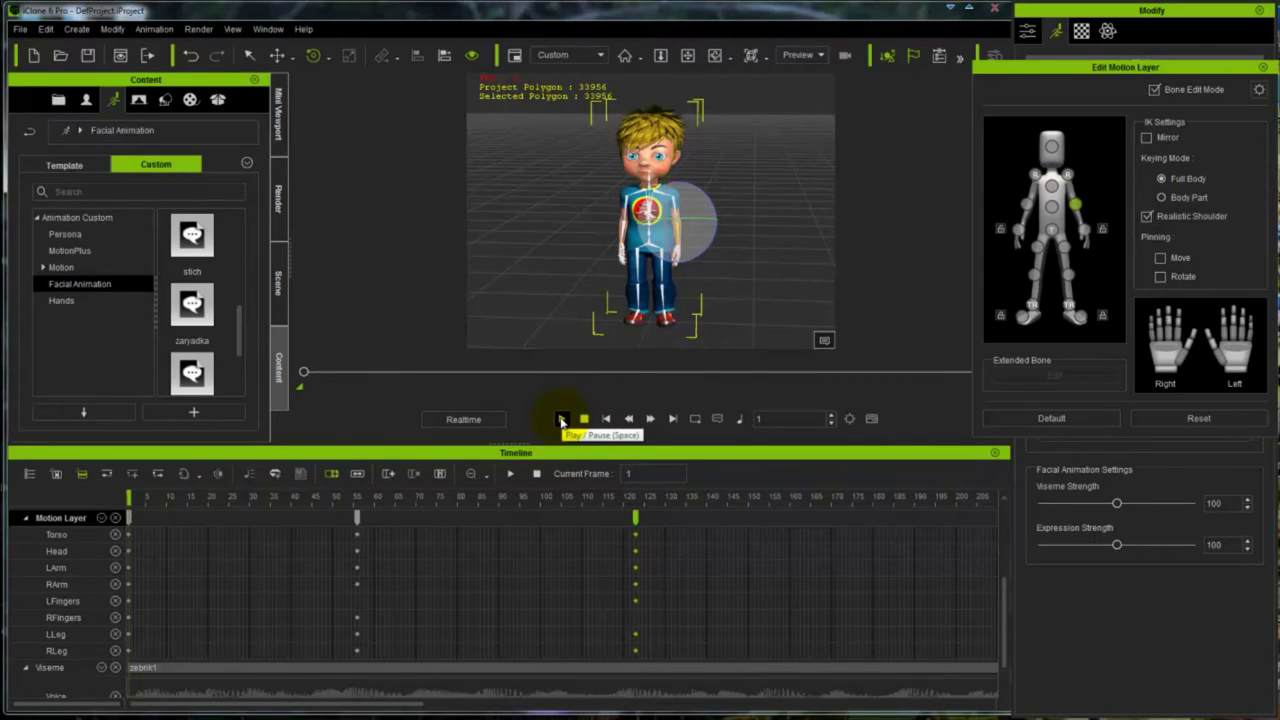
click(561, 420)
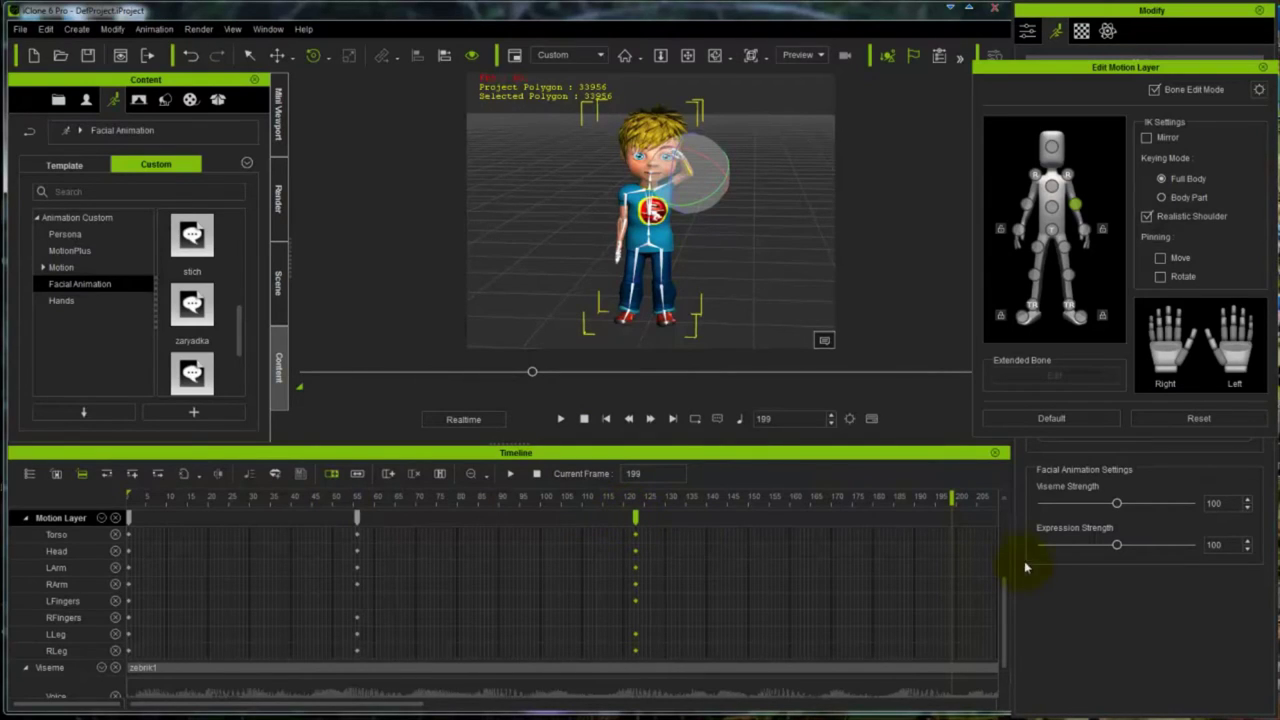
drag(1006, 588, 1005, 605)
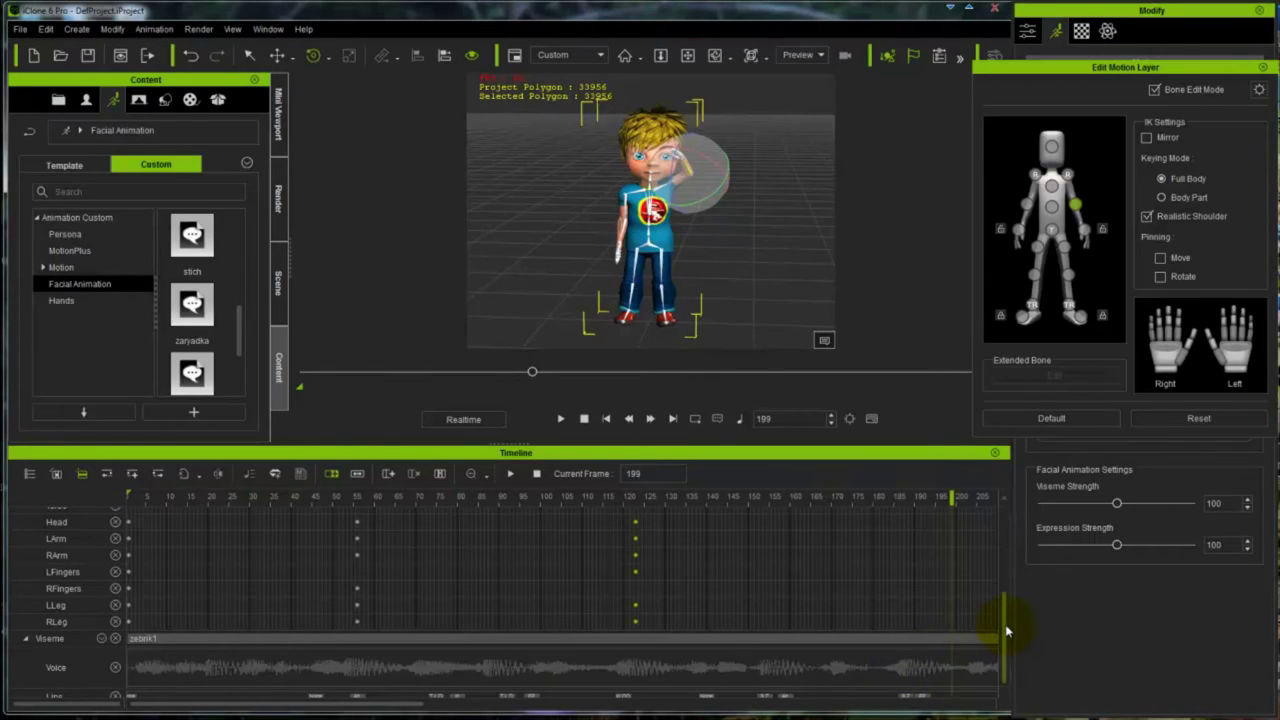
key(Home)
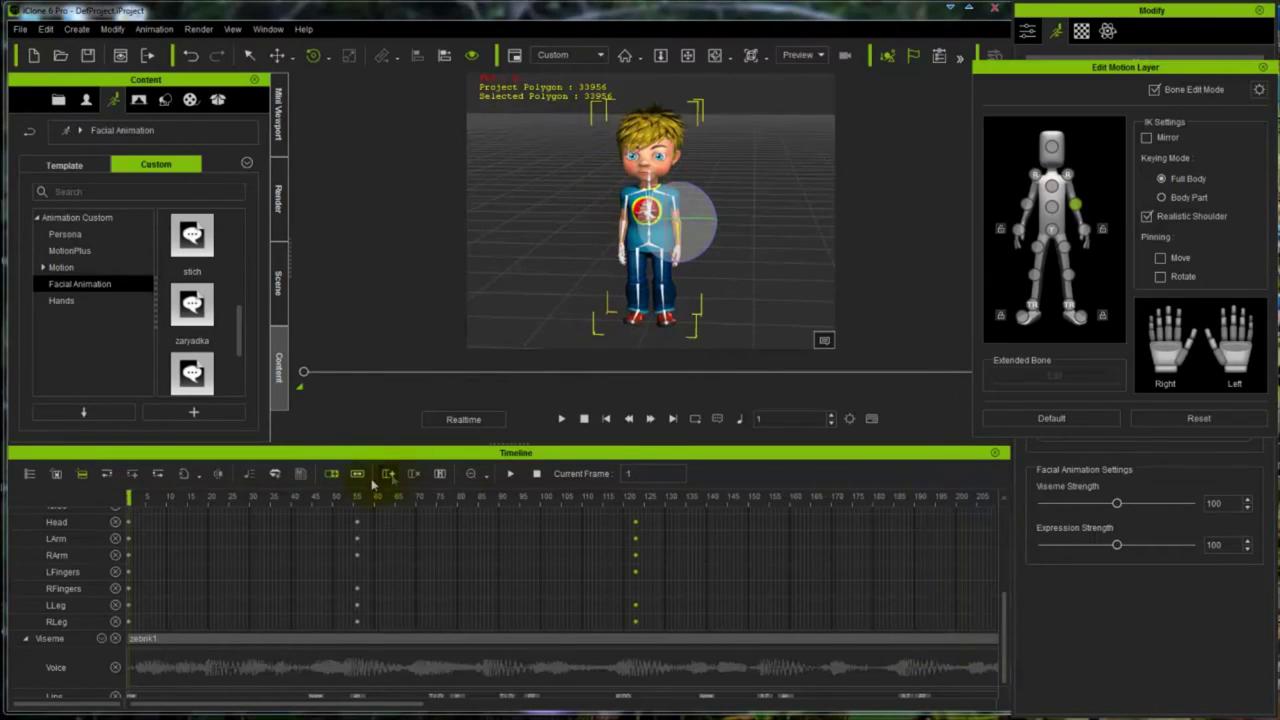
drag(304, 372, 369, 391)
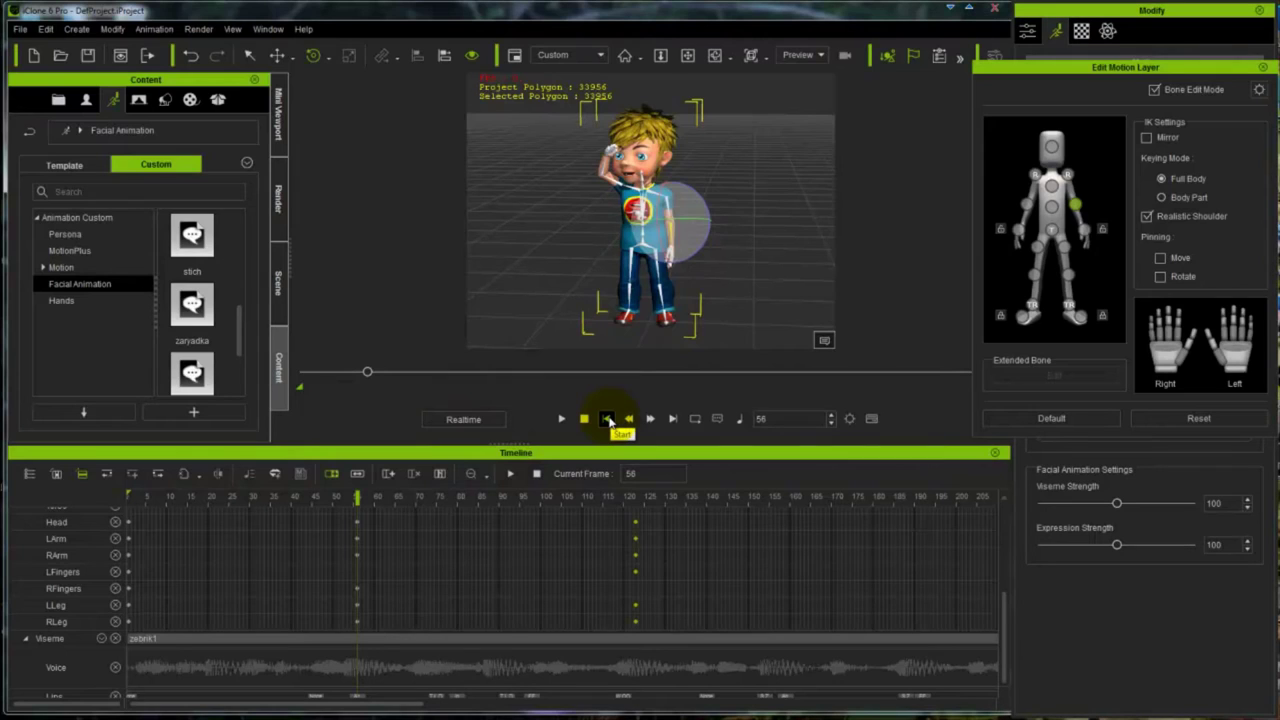
click(607, 419)
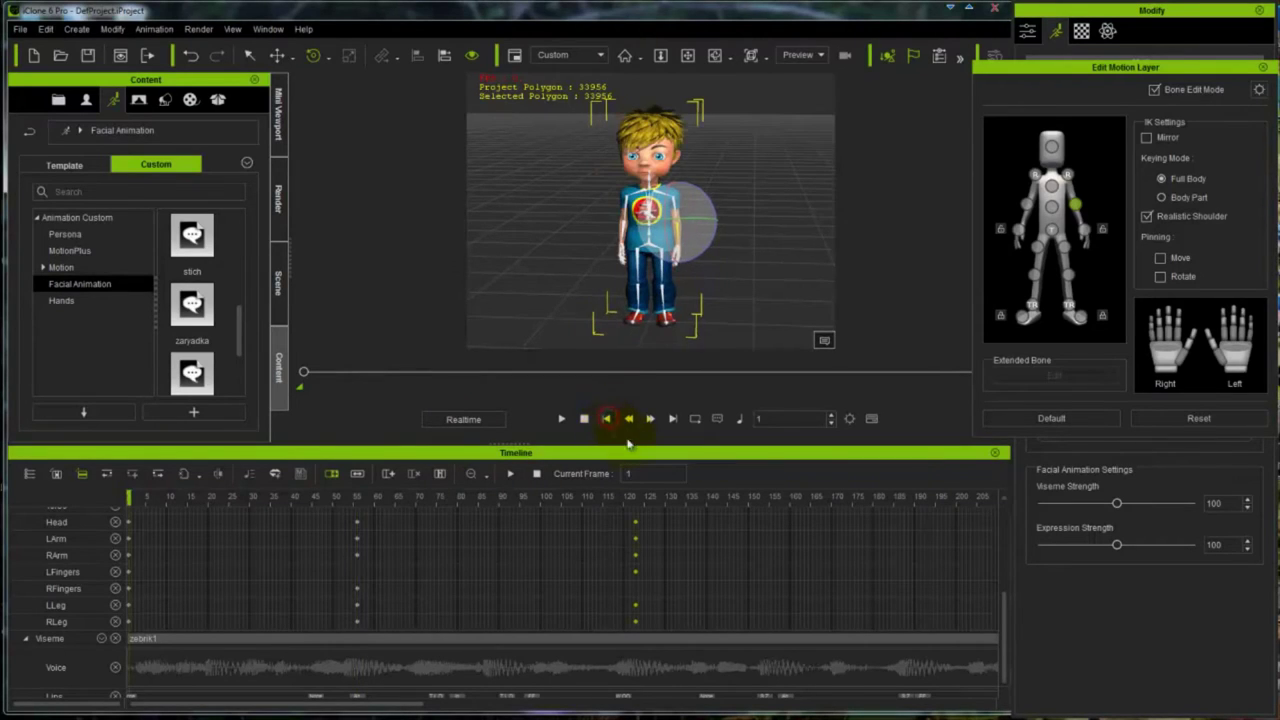
Step: Play the animation from the first frame and pause it past the last Motion Layer key
click(561, 419)
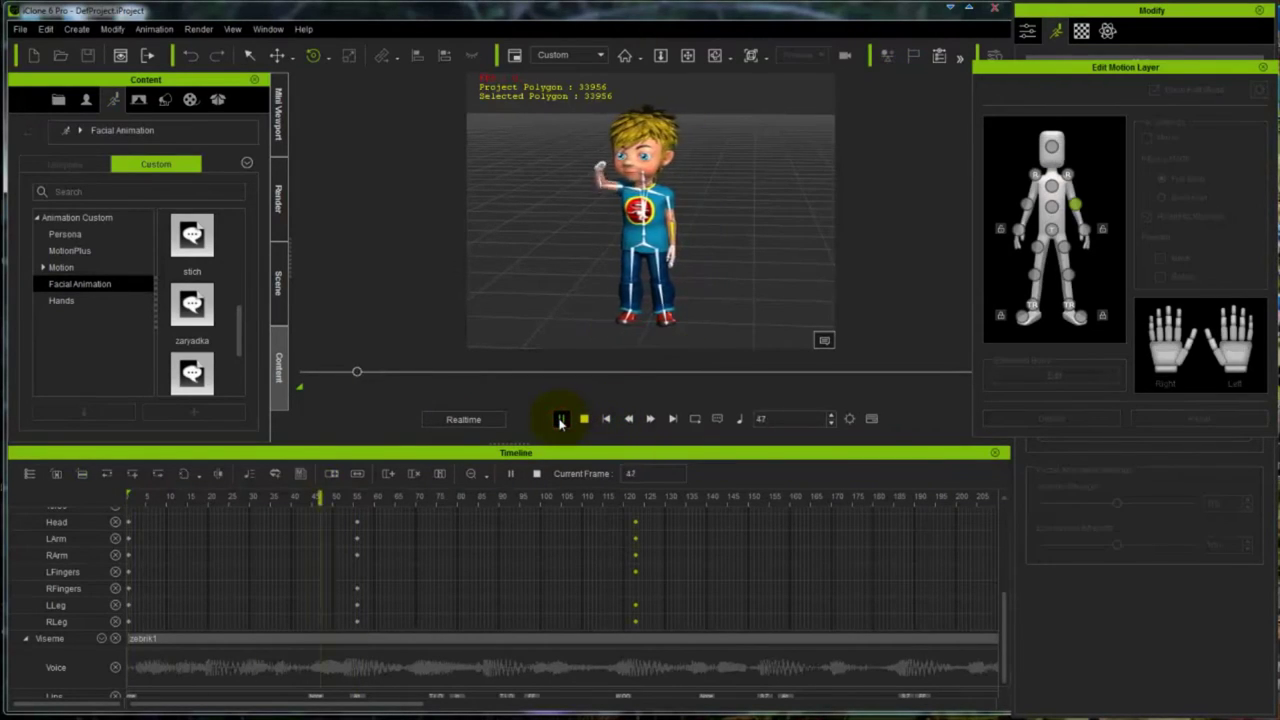
click(561, 419)
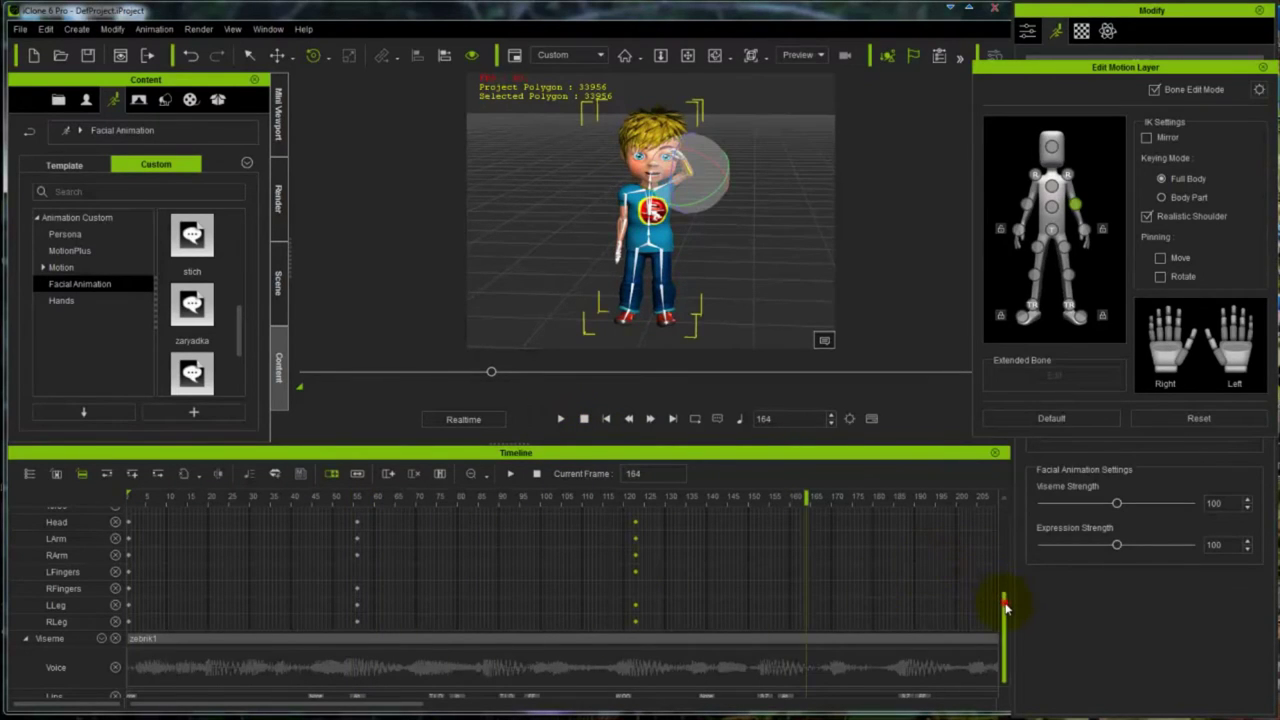
Step: Copy the Motion Layer key at frame 56 and paste it at frame 69 to hold the raised right-arm pose
drag(1004, 602, 1006, 579)
click(357, 541)
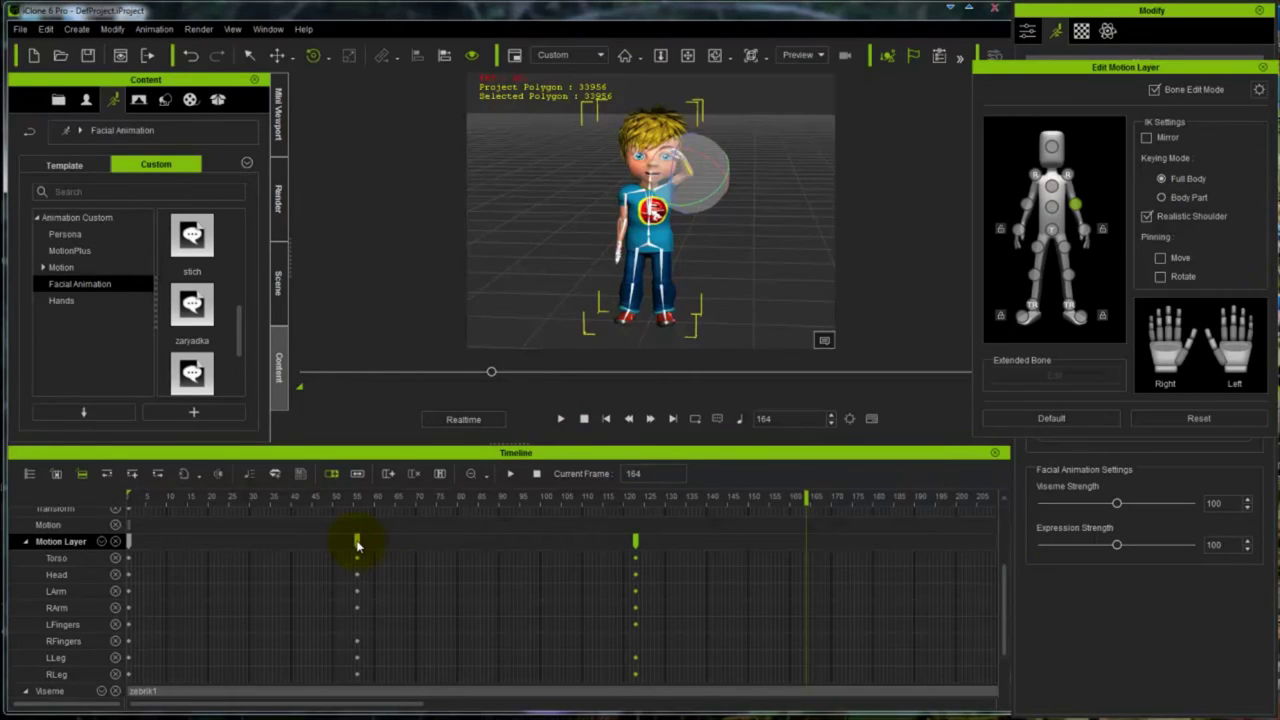
click(357, 542)
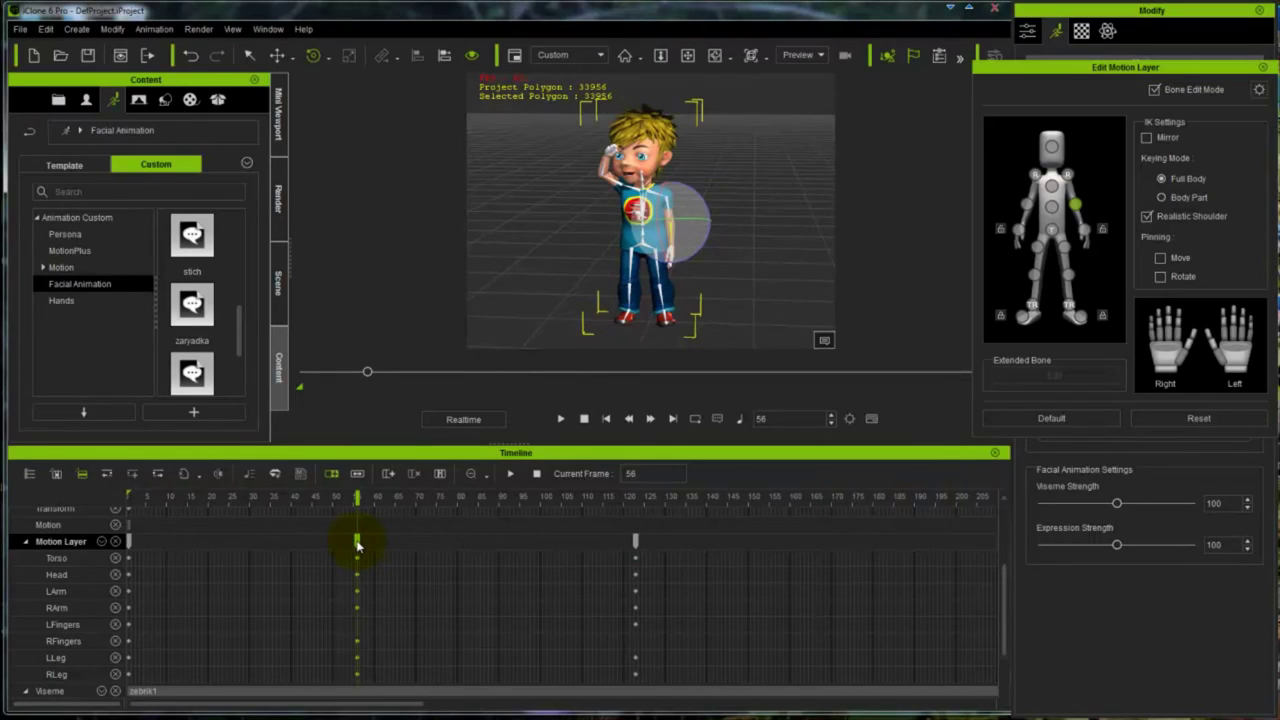
right_click(357, 544)
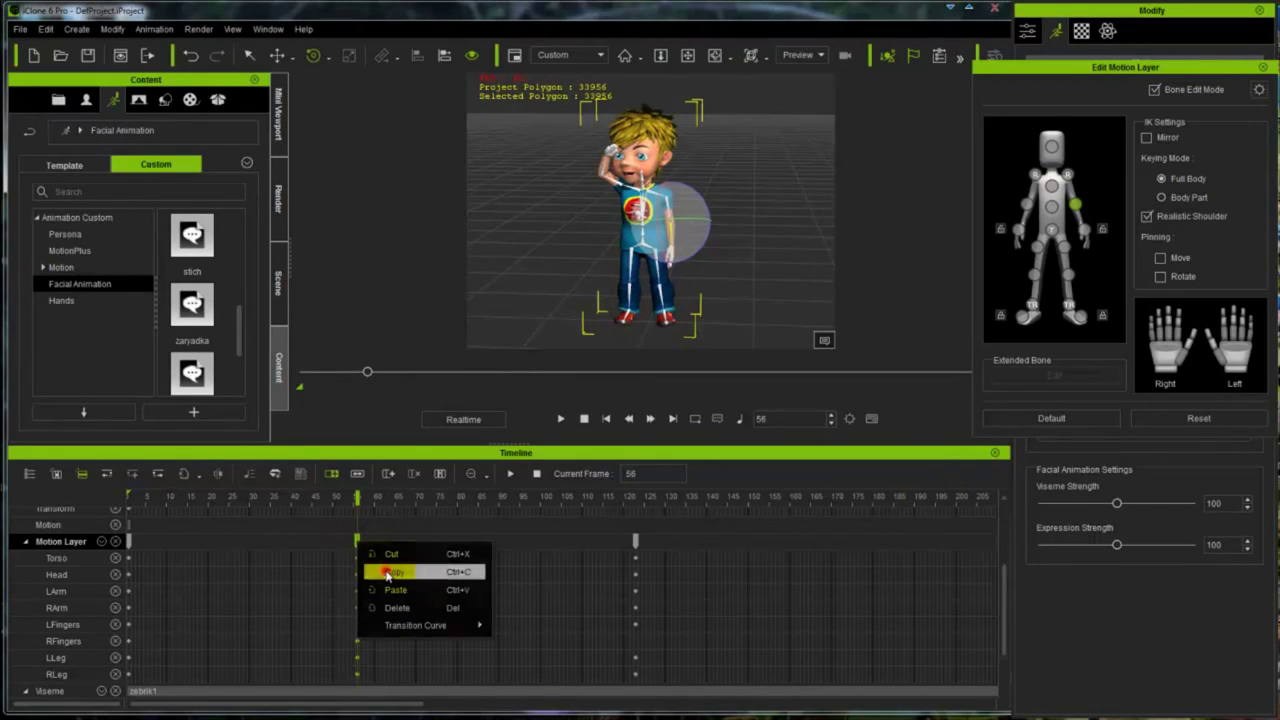
click(390, 573)
click(414, 542)
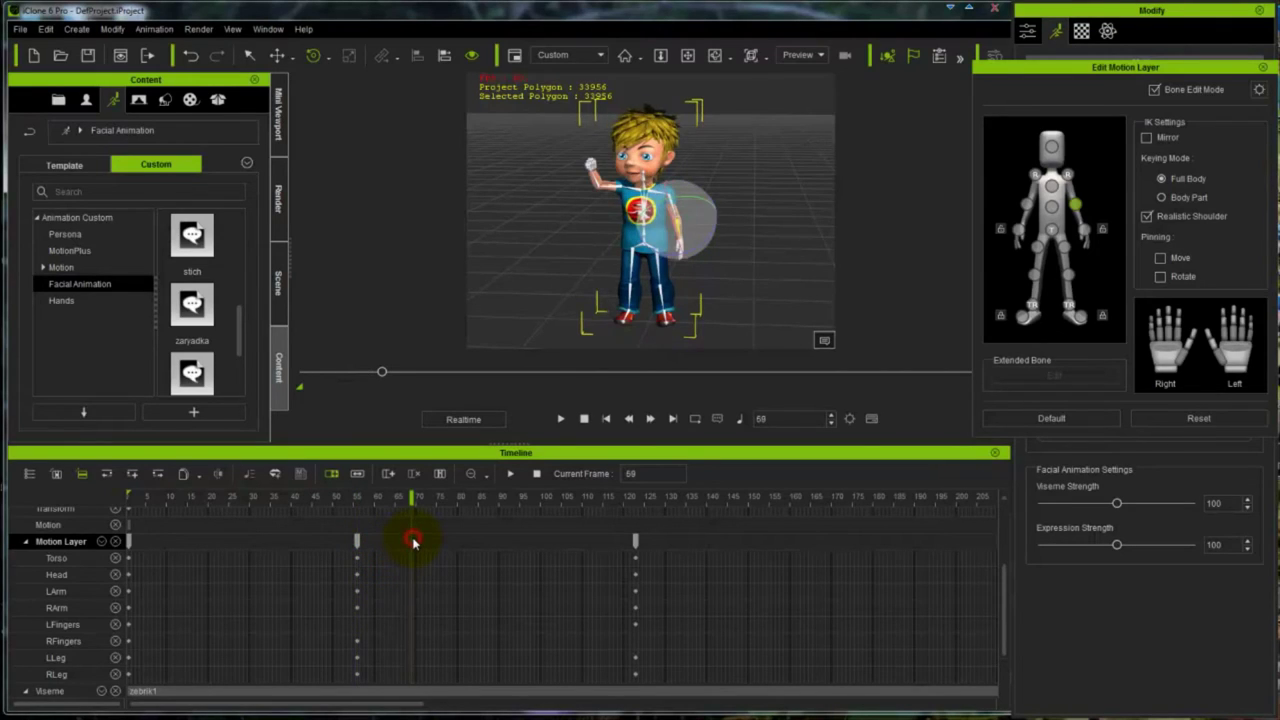
right_click(414, 544)
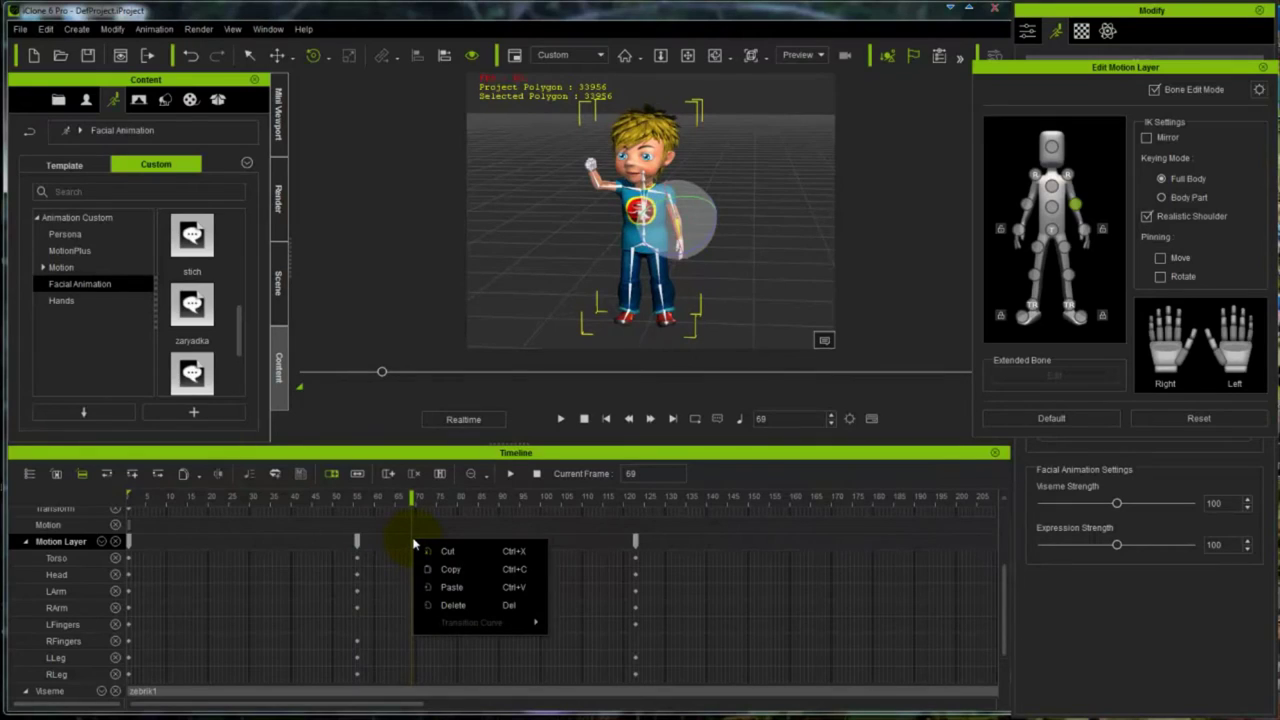
click(450, 587)
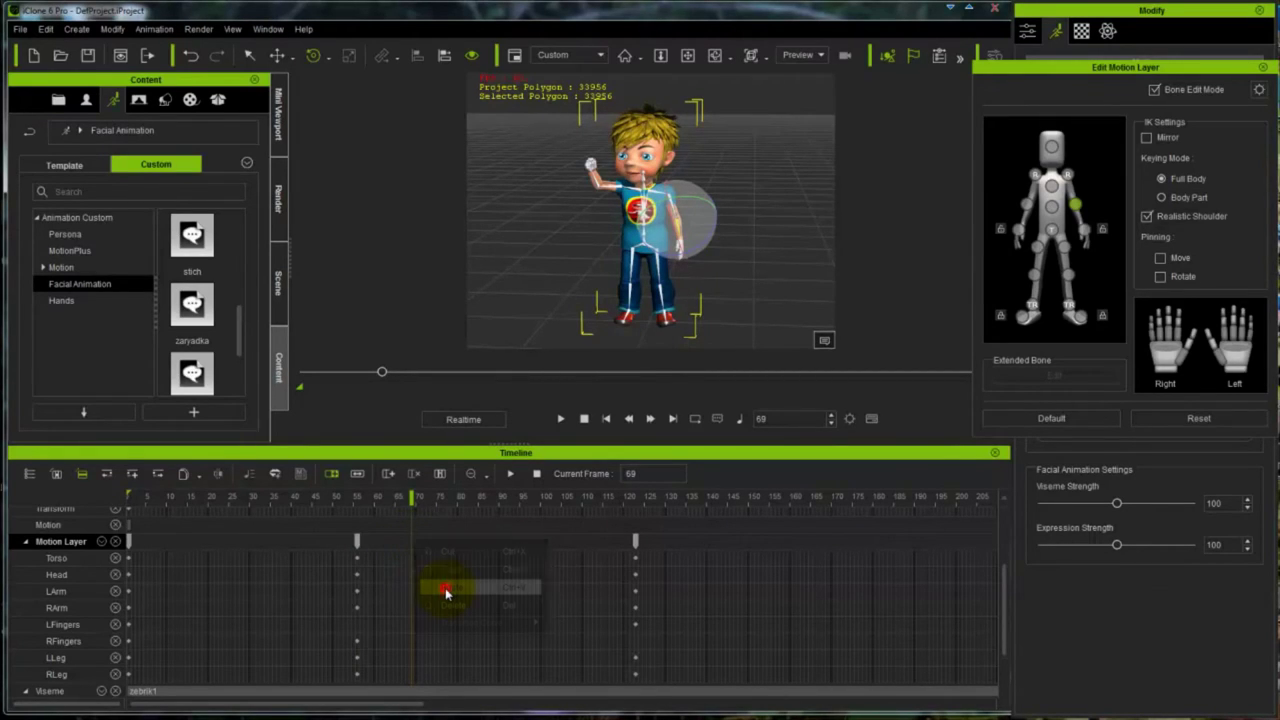
Step: Copy the Motion Layer key at frame 123 and paste it at frame 137 to hold the left-arm pose
click(638, 542)
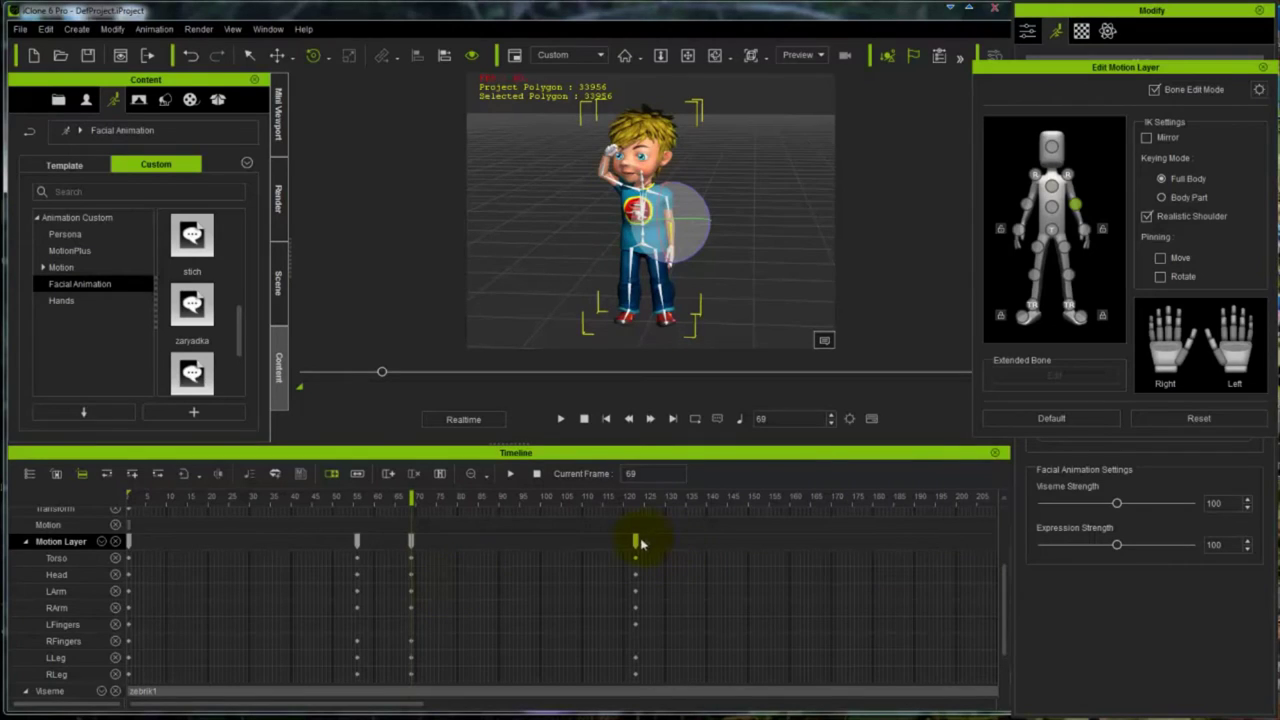
click(634, 543)
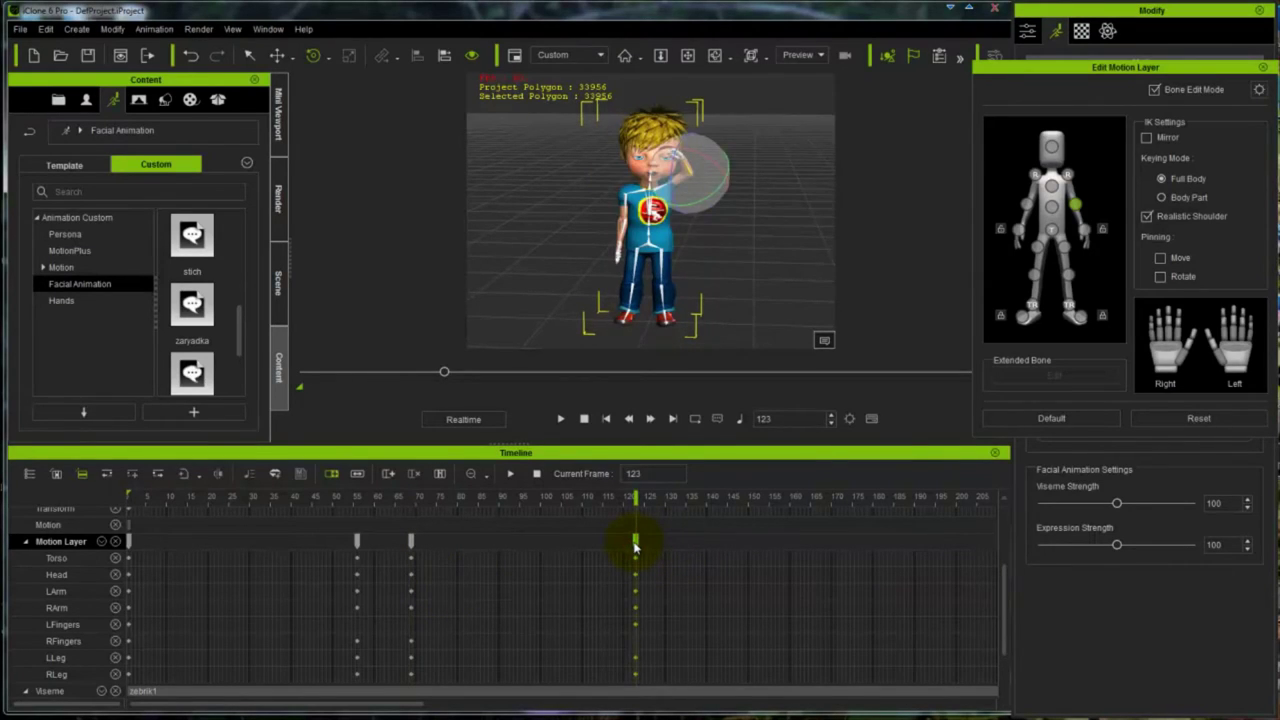
right_click(634, 545)
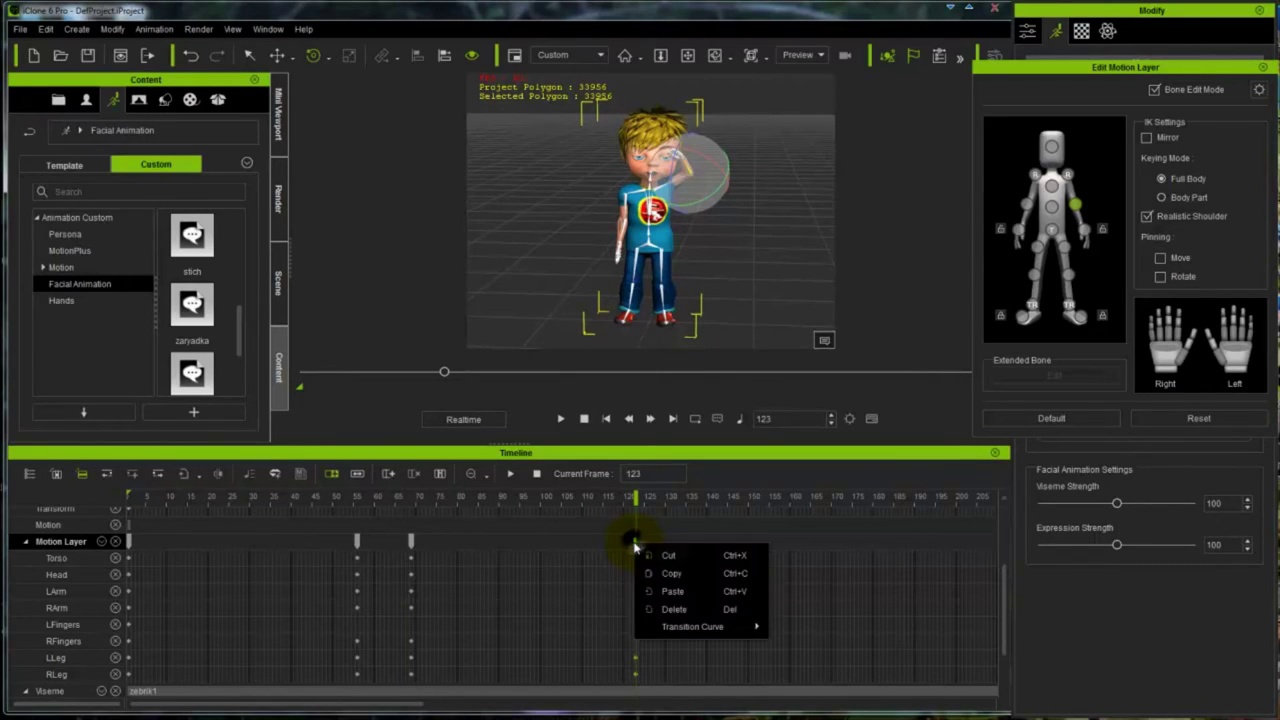
click(663, 575)
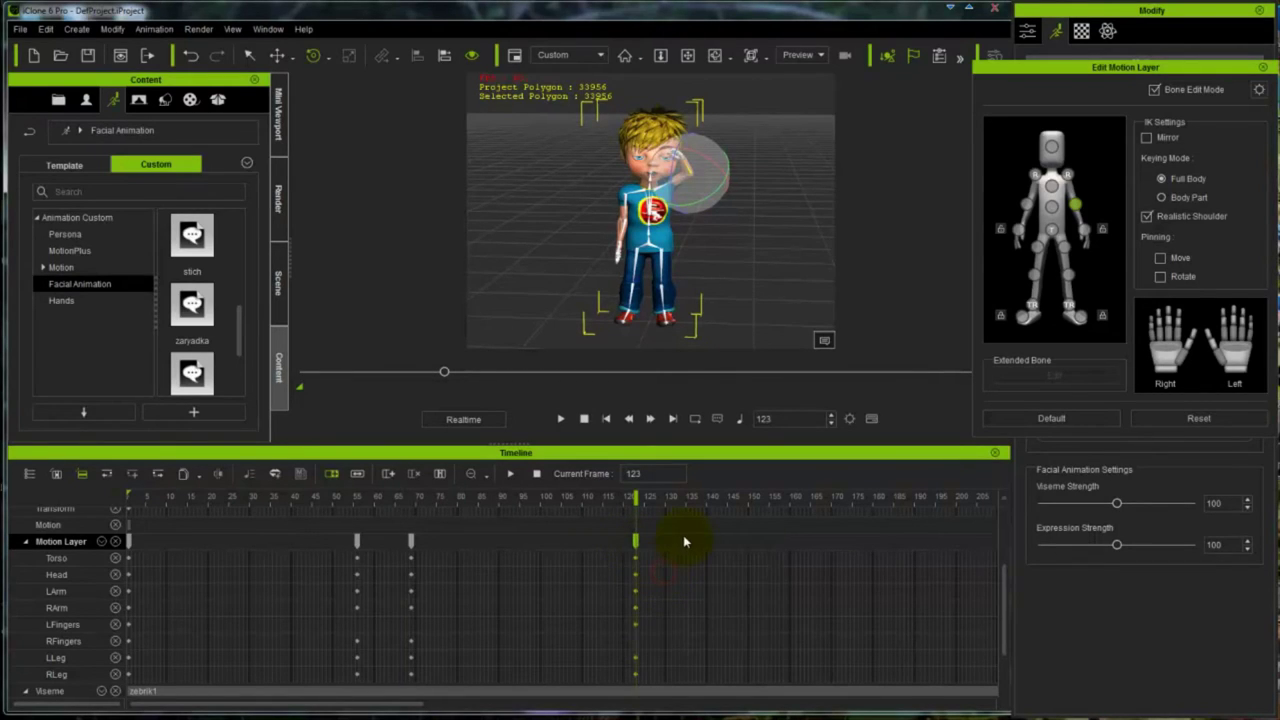
click(694, 545)
right_click(694, 545)
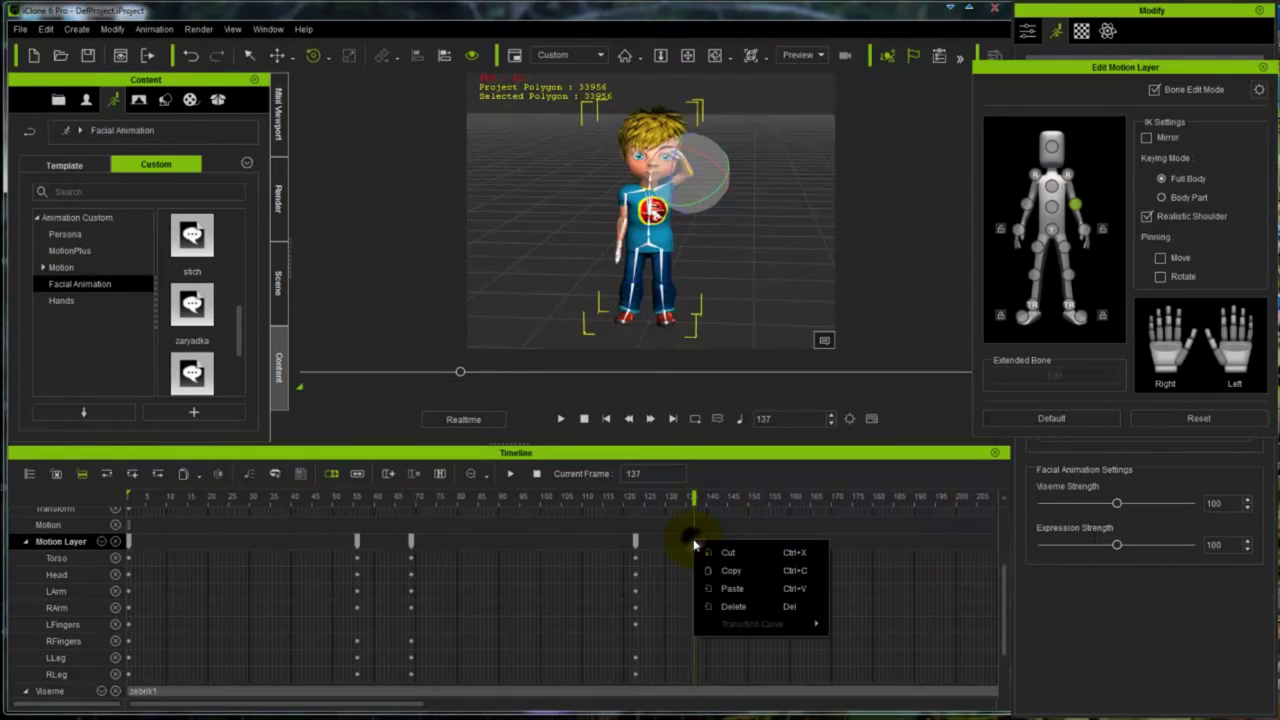
click(719, 588)
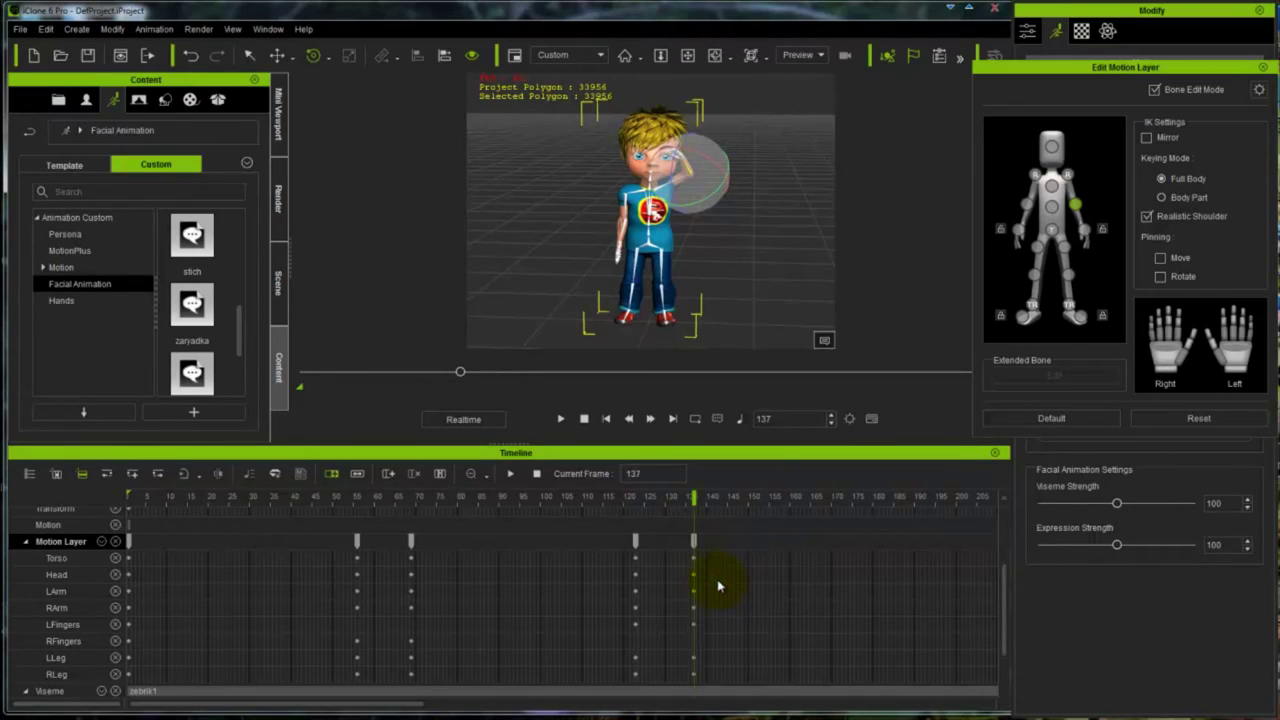
Step: Play the animation from the first frame to check the held poses
click(607, 419)
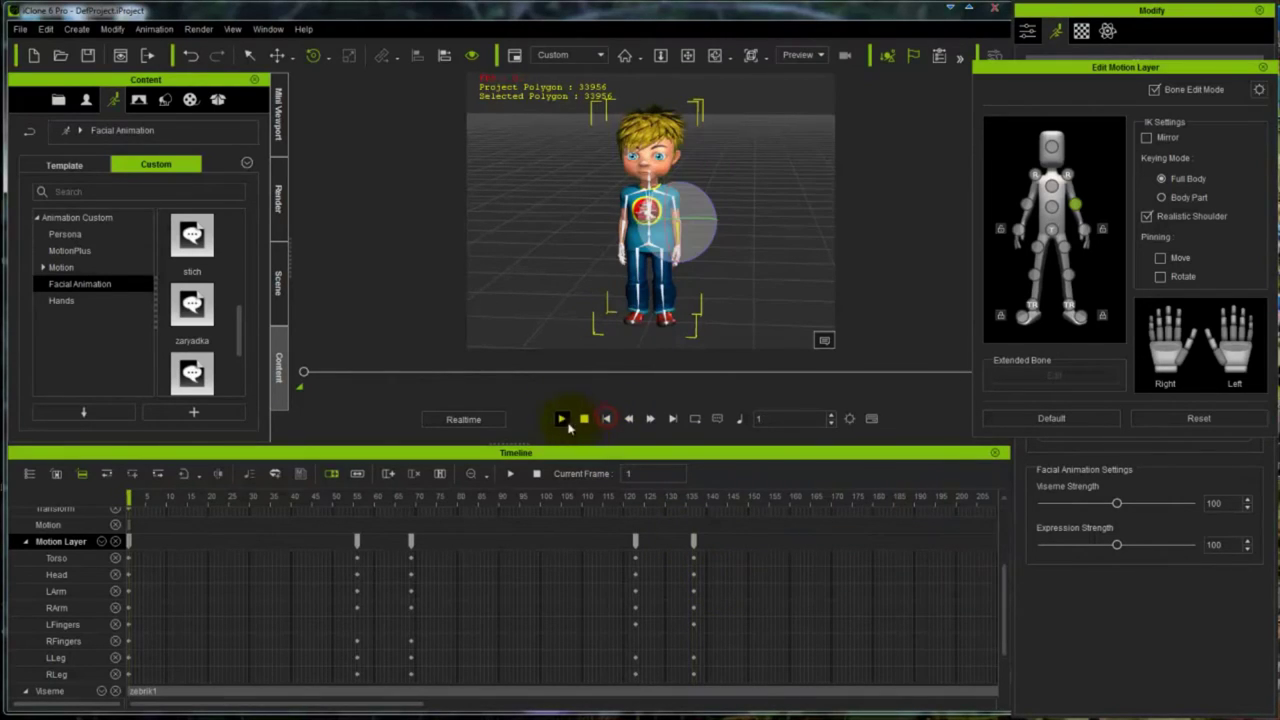
click(561, 420)
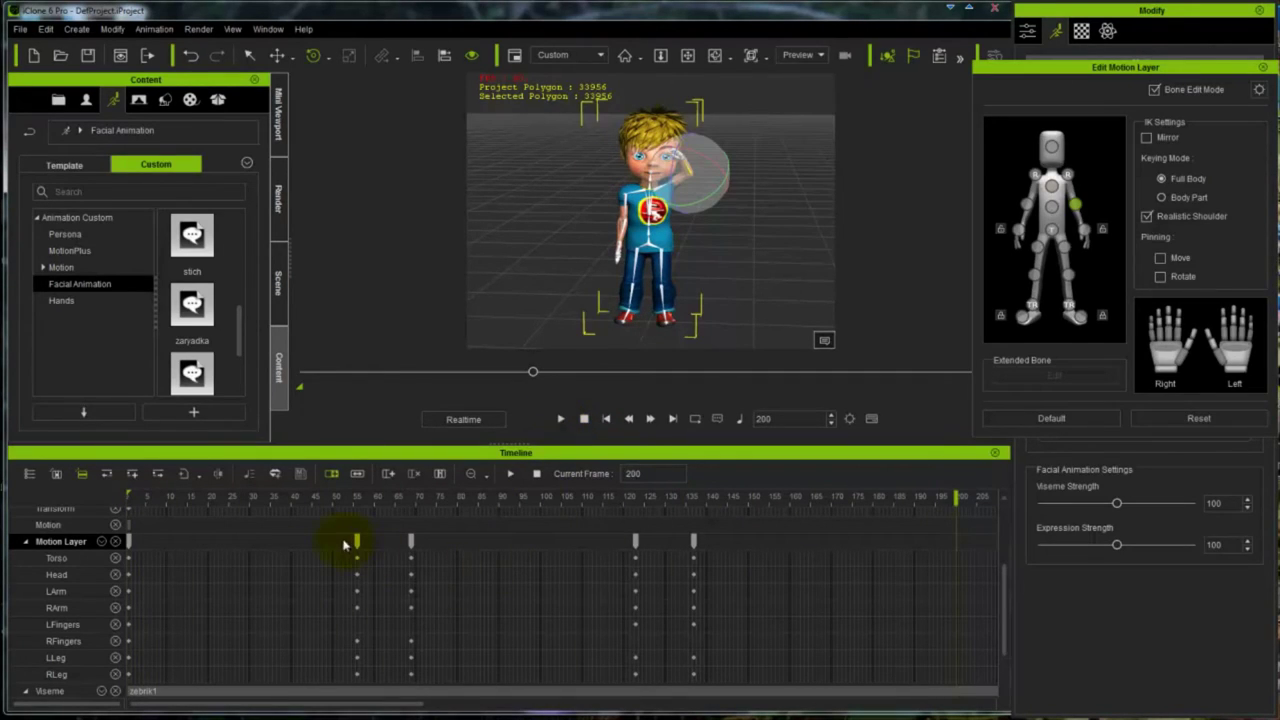
click(411, 541)
Step: Play the song from frame 90 with the Voice waveform in view, and place the playhead at frame 223
drag(1007, 614, 1007, 645)
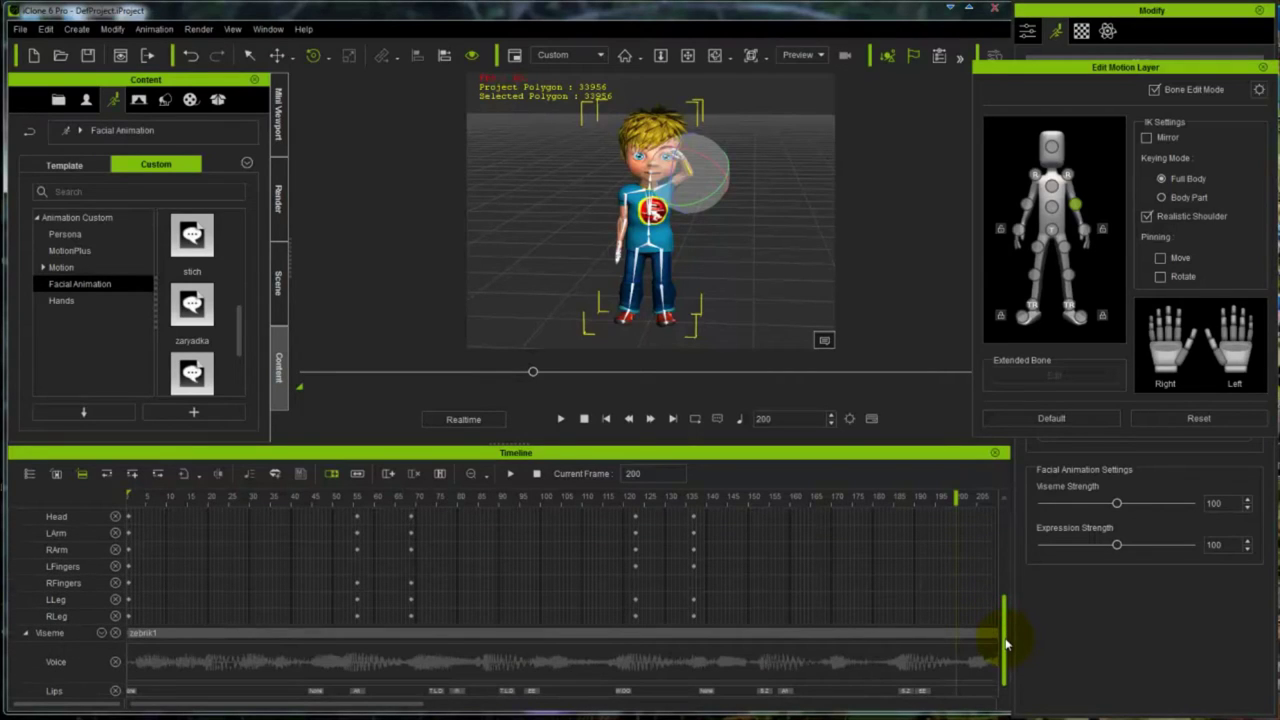
drag(419, 707, 411, 707)
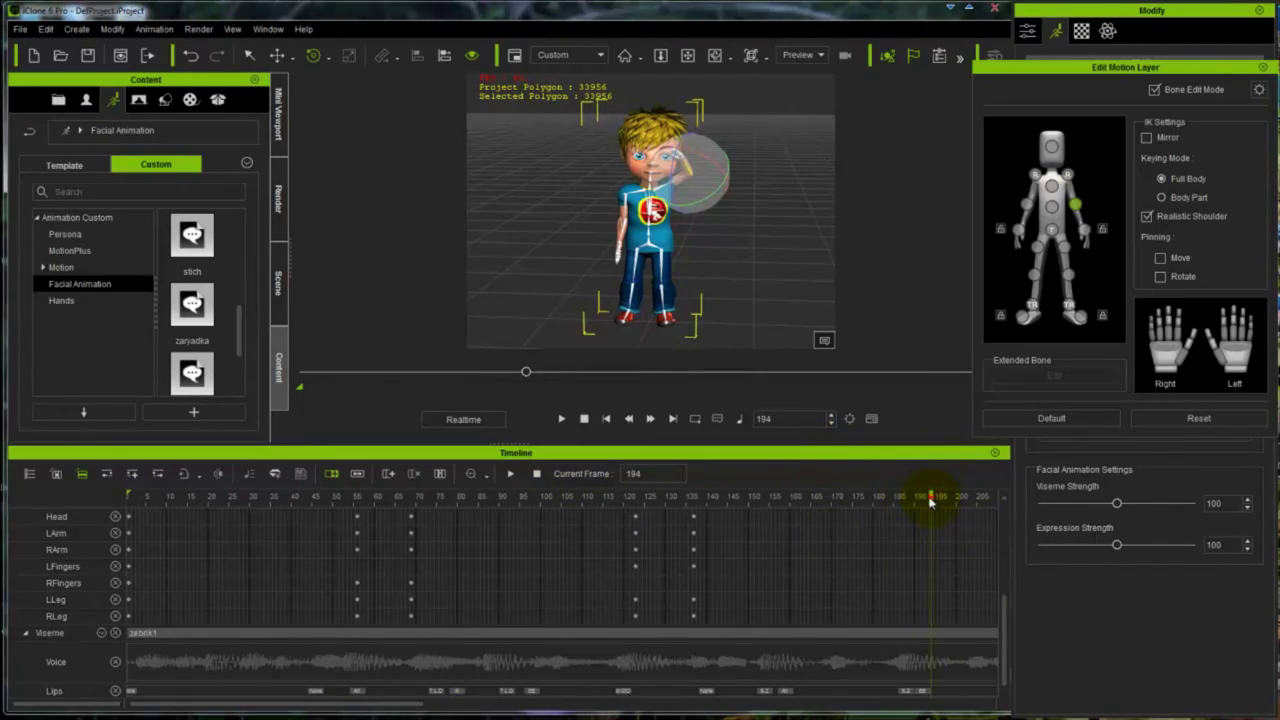
drag(930, 497, 500, 495)
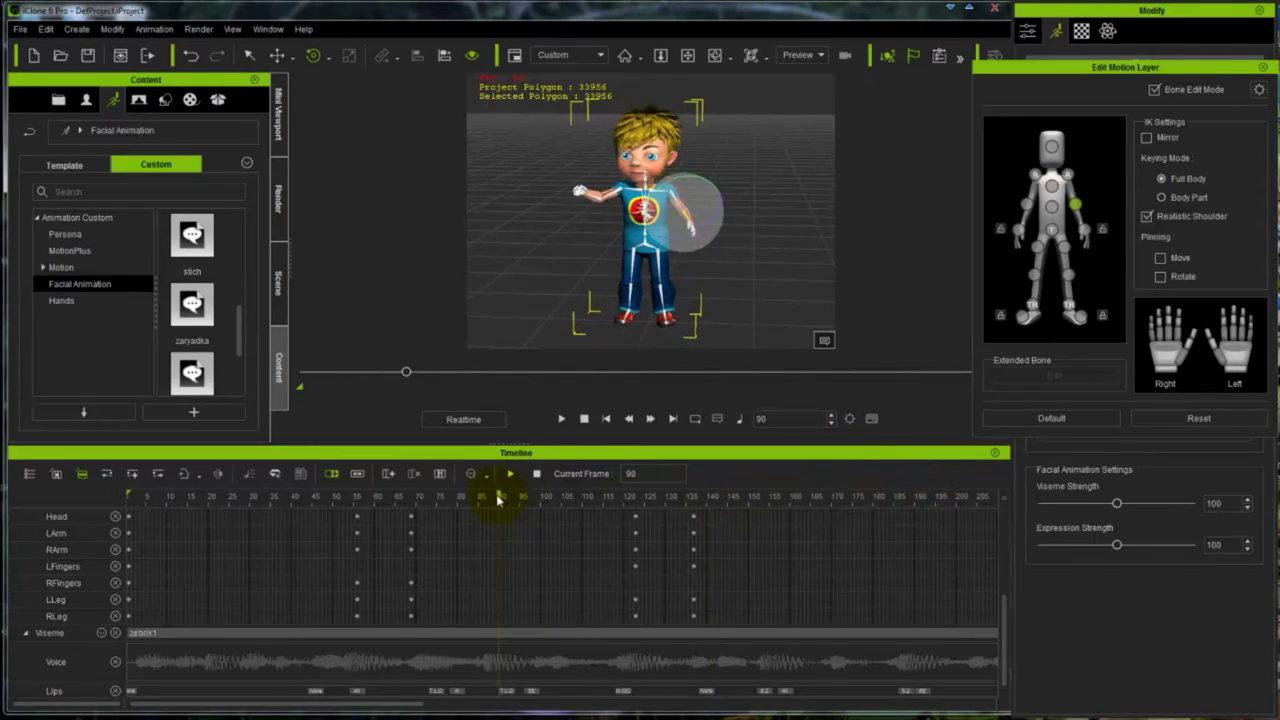
click(561, 420)
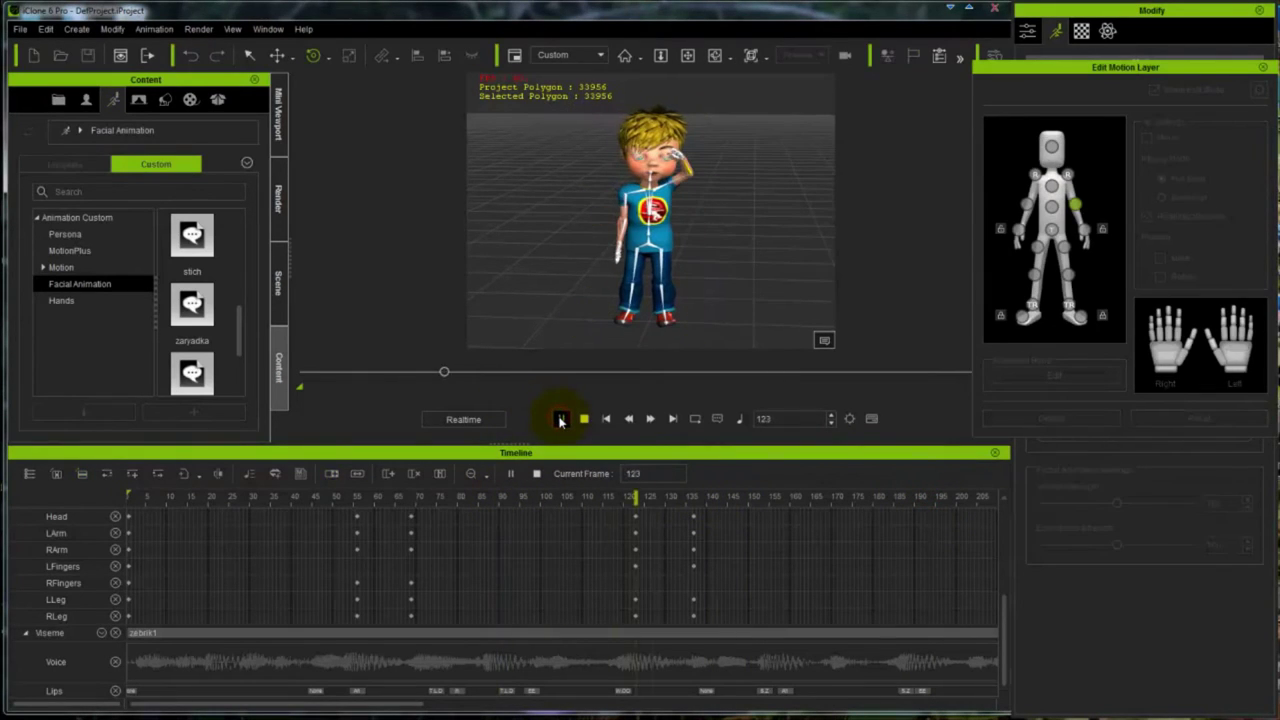
click(561, 420)
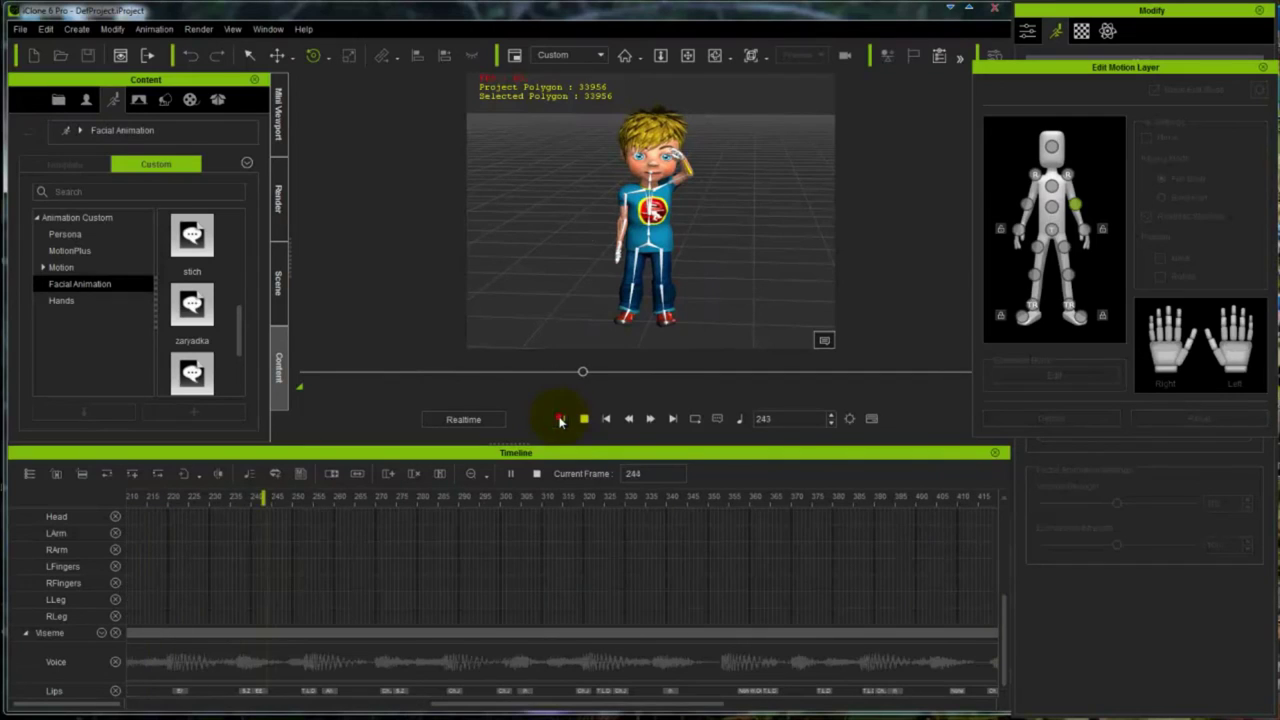
click(180, 500)
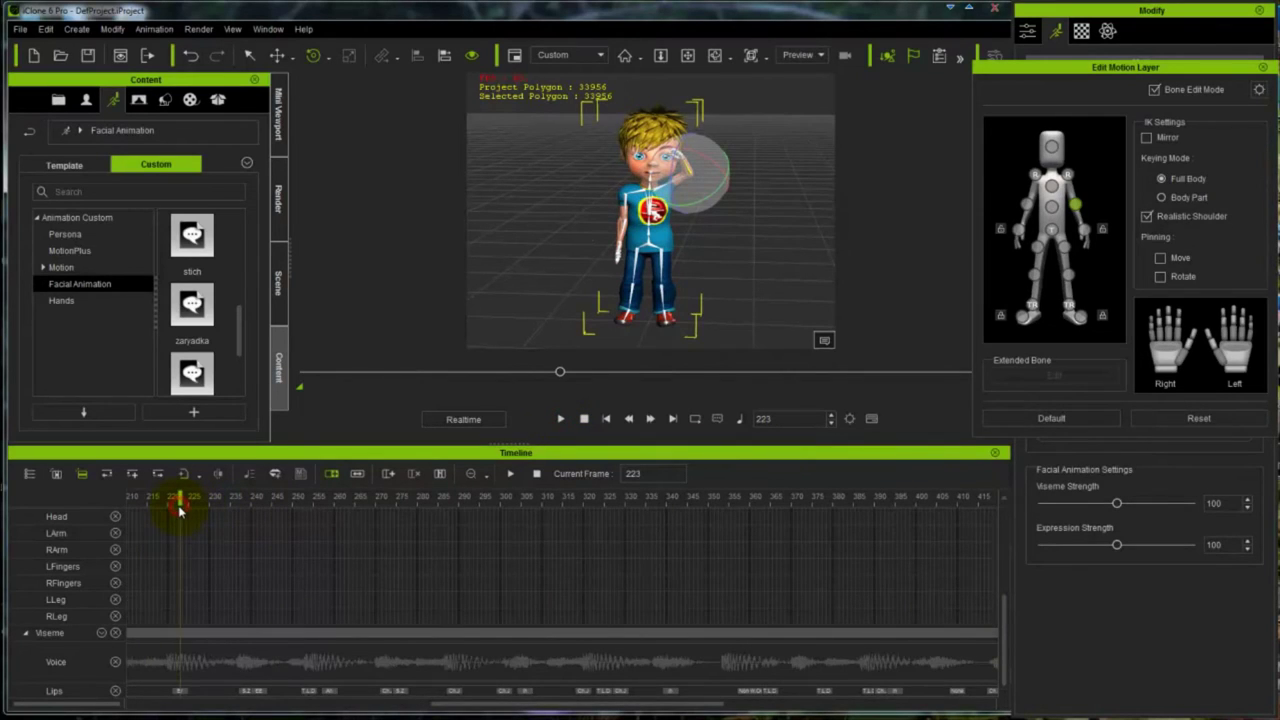
Step: Copy the Motion Layer key at frame 56 and paste it at frame 254 to repeat the raised right-arm pose
drag(634, 708, 379, 708)
drag(1002, 668, 1005, 635)
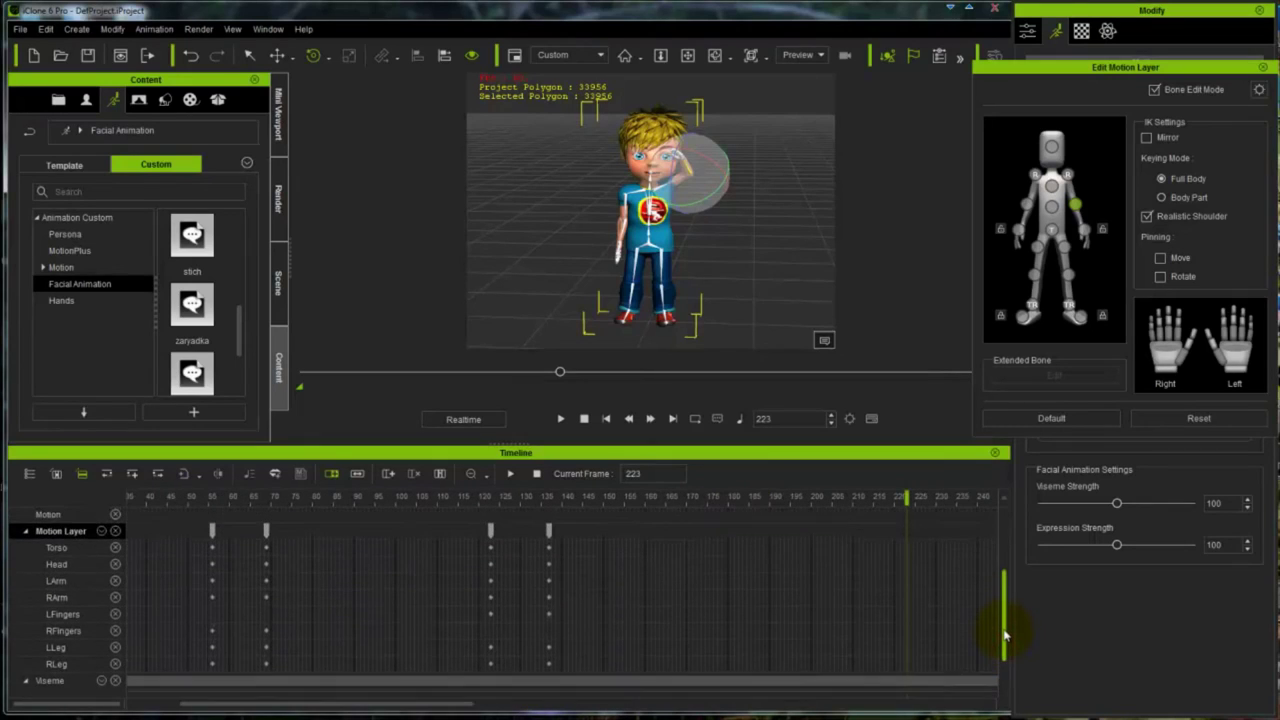
click(212, 534)
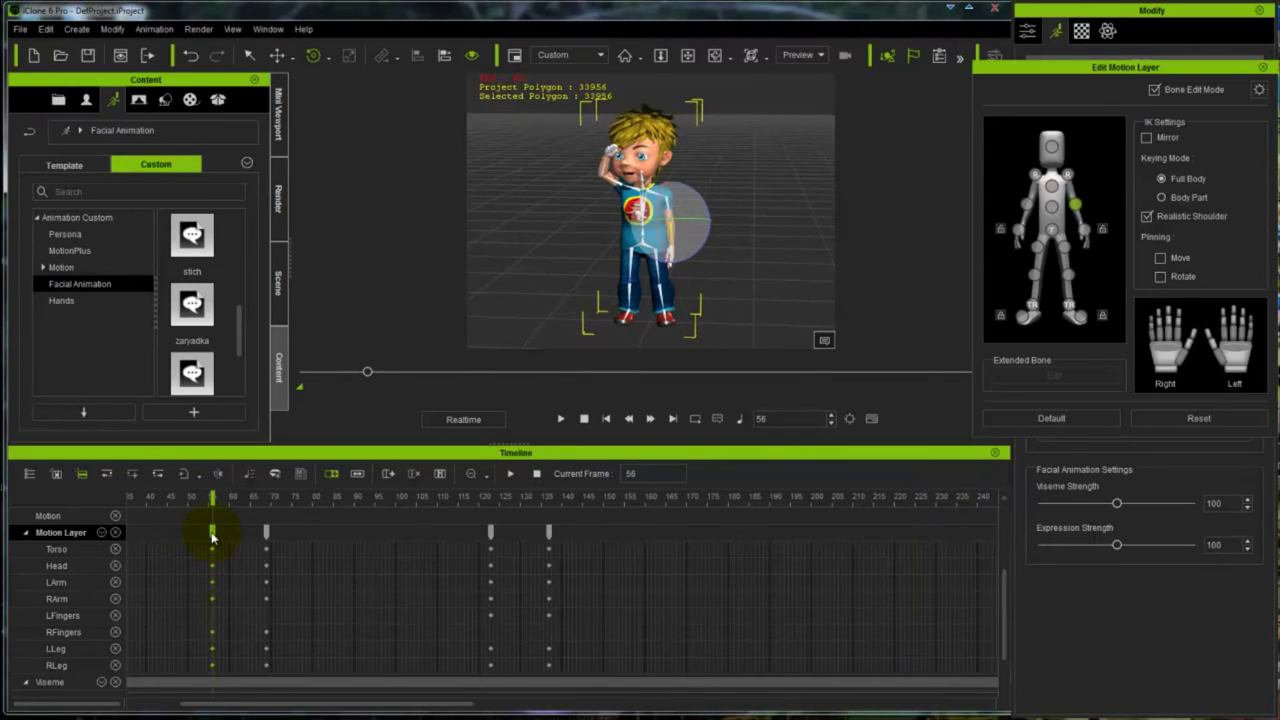
right_click(212, 537)
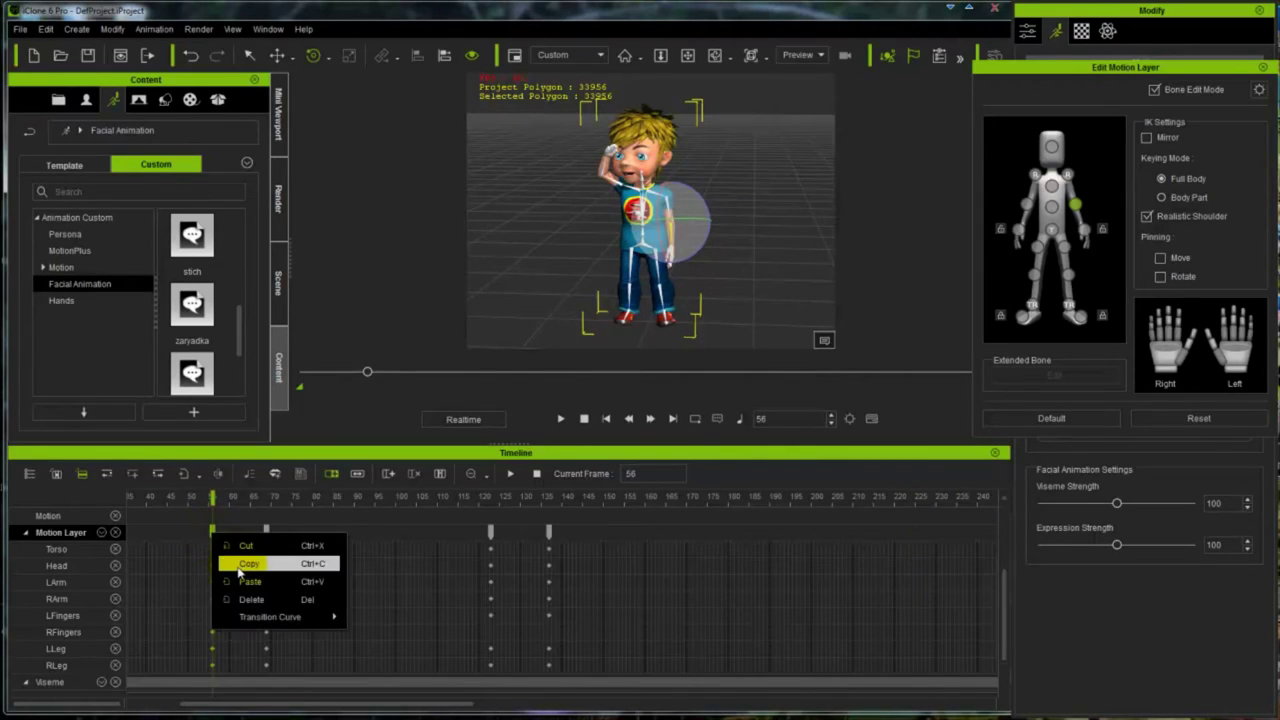
click(238, 571)
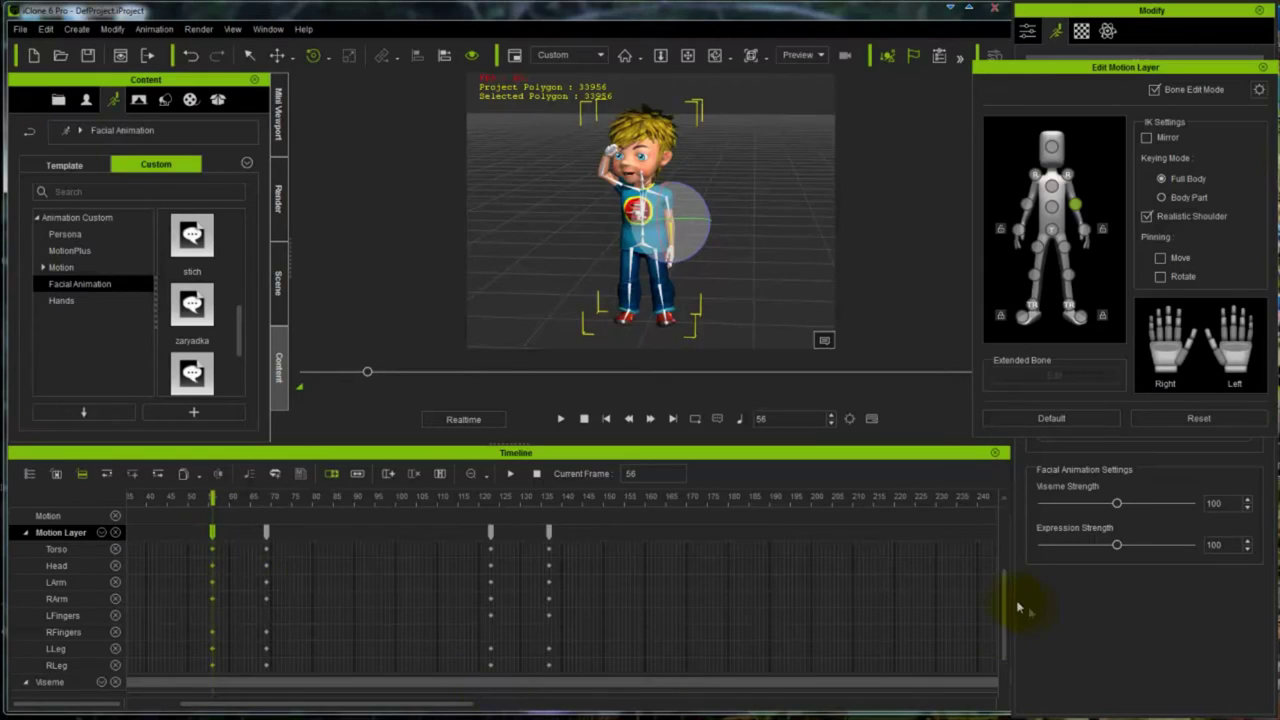
drag(1005, 597, 1003, 609)
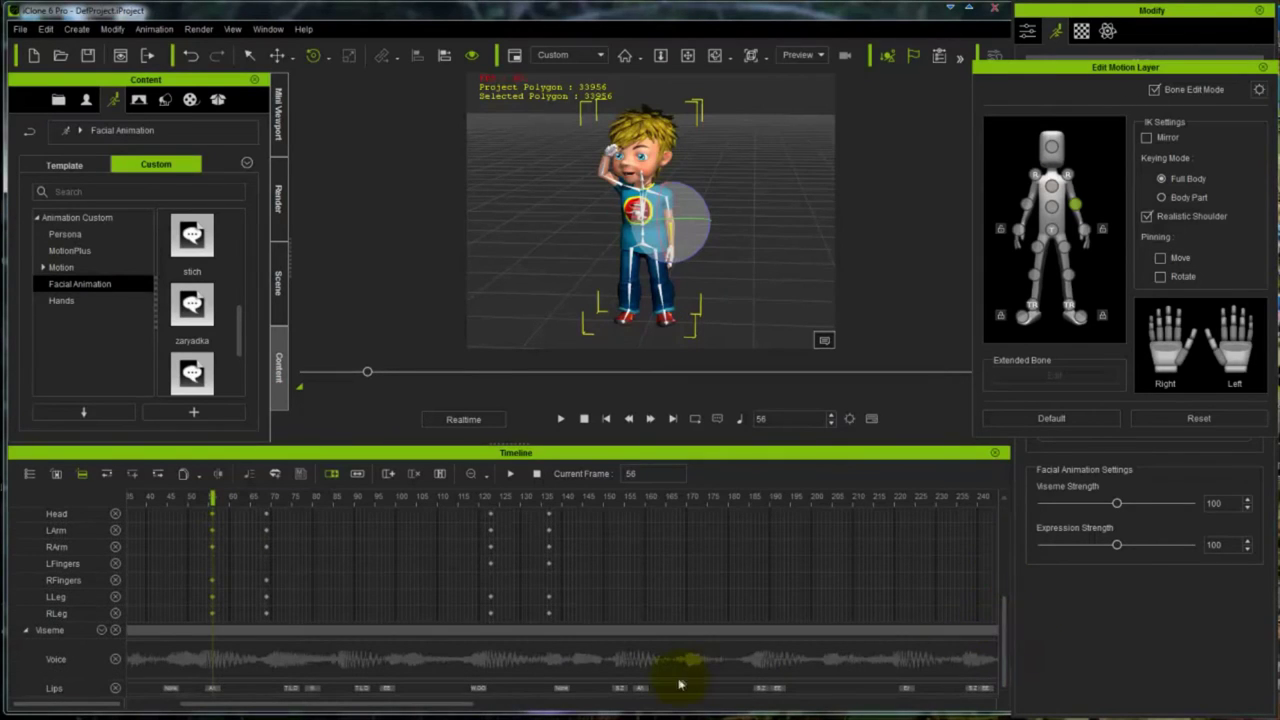
drag(465, 706, 512, 705)
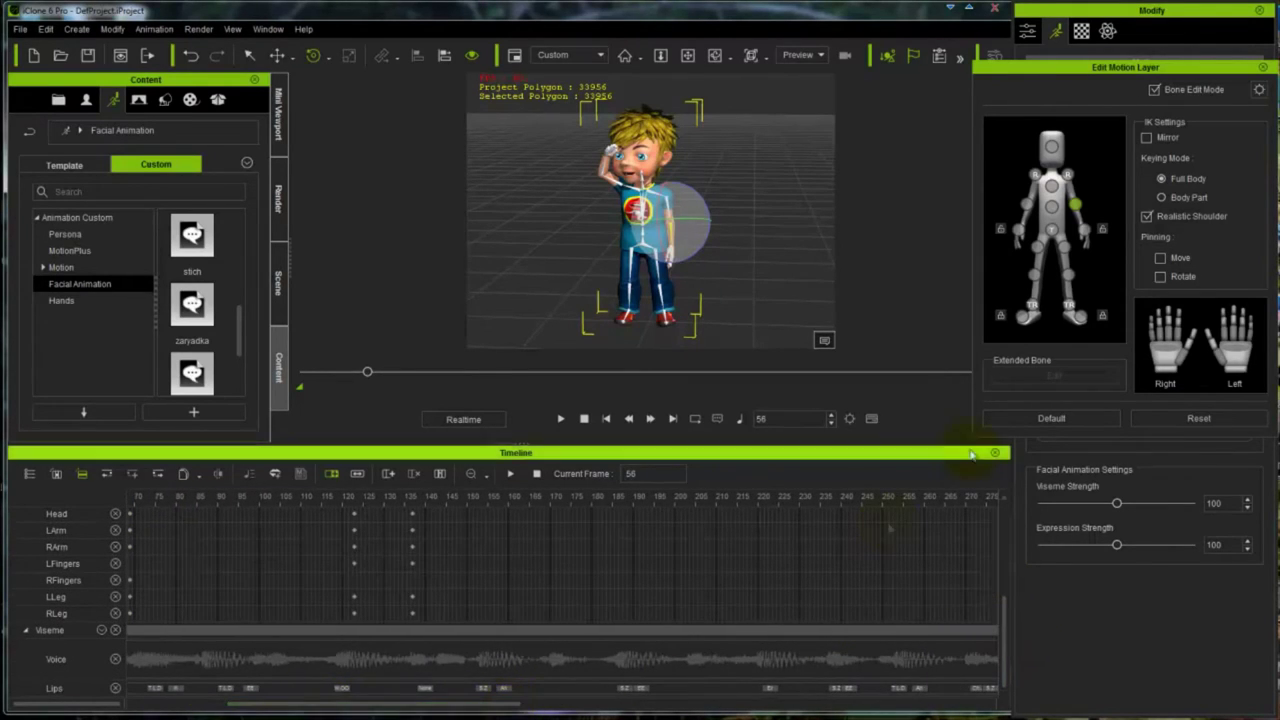
click(898, 514)
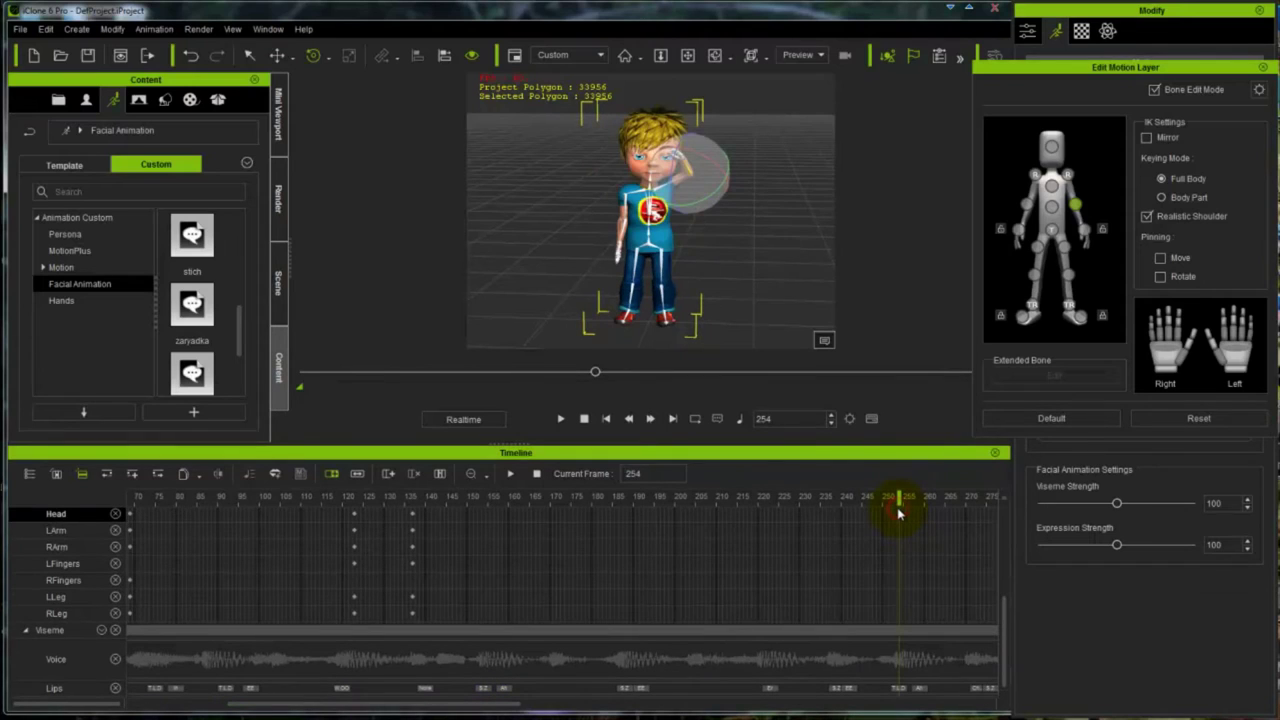
drag(1006, 604, 1003, 571)
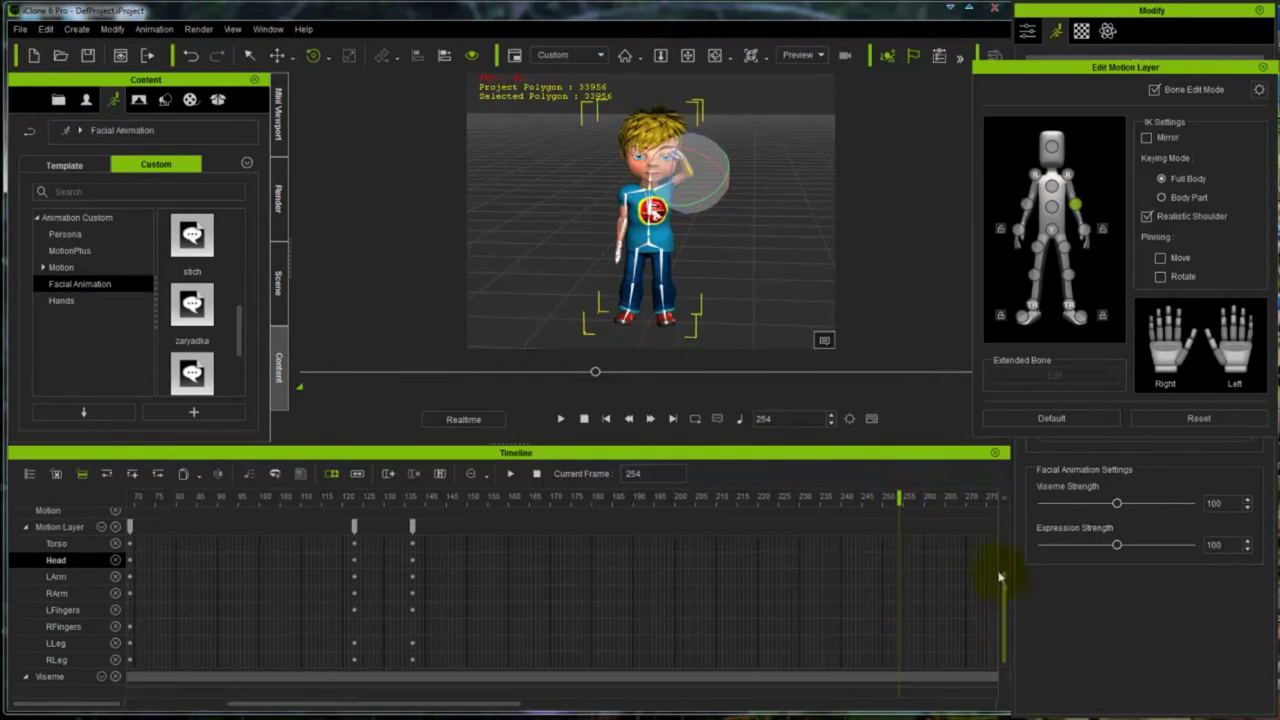
right_click(898, 526)
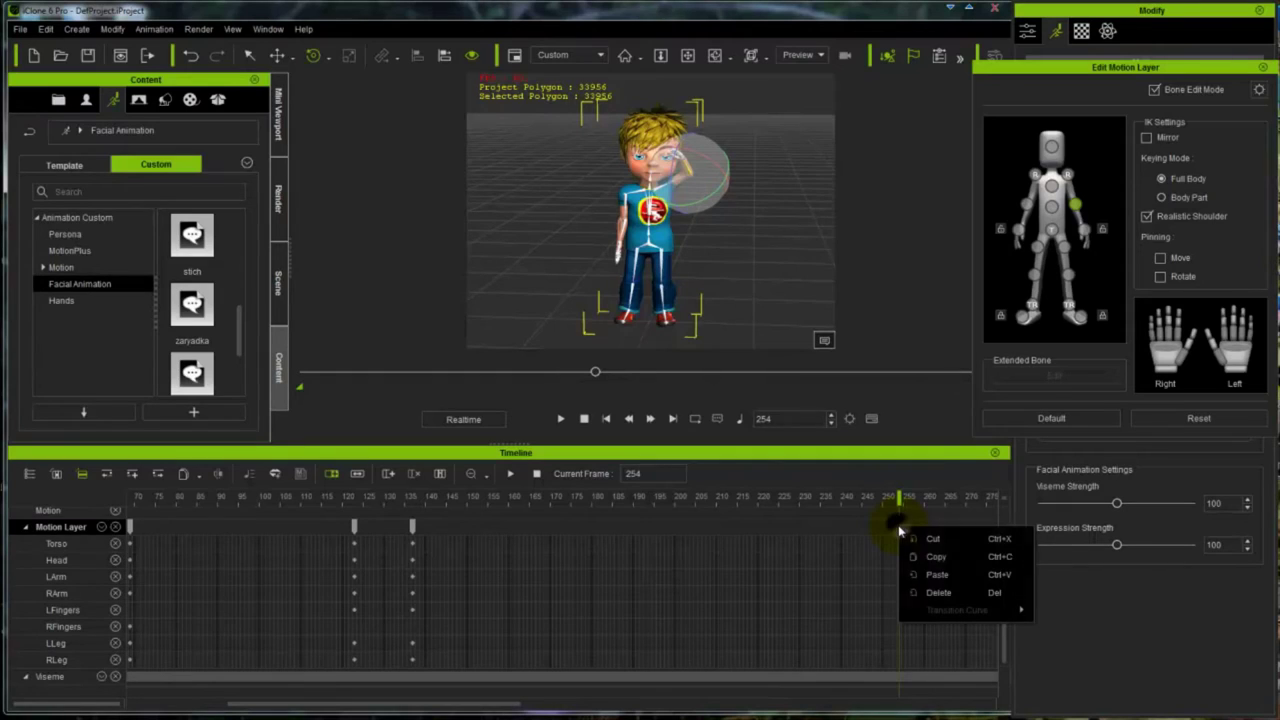
click(920, 569)
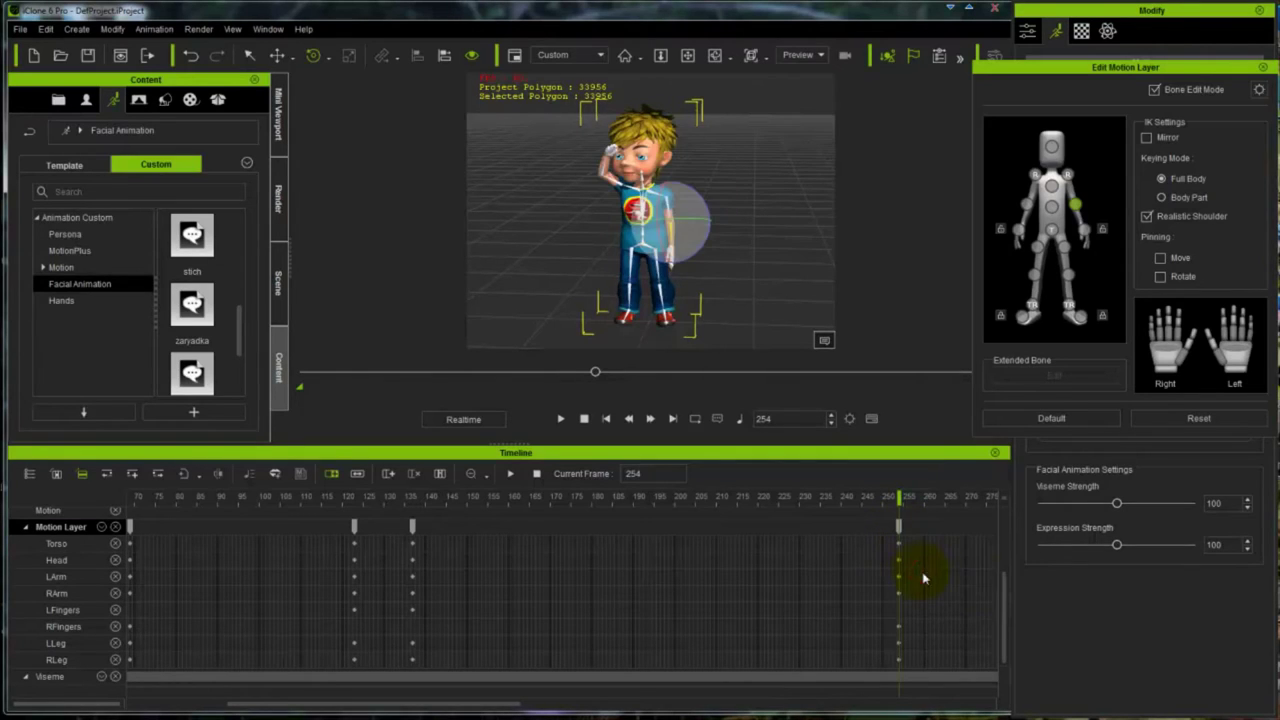
Step: Play the animation from frame 89 through the key pasted at frame 254, following the Voice track
drag(1006, 597, 1006, 622)
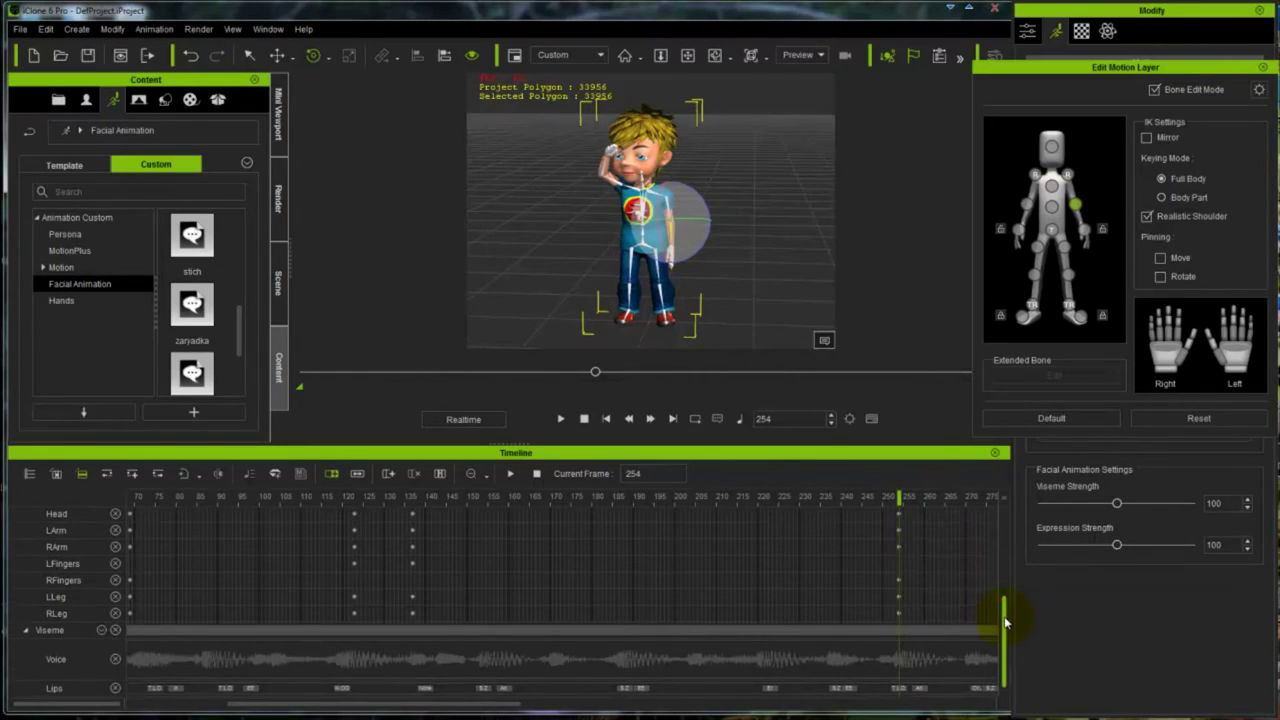
click(214, 498)
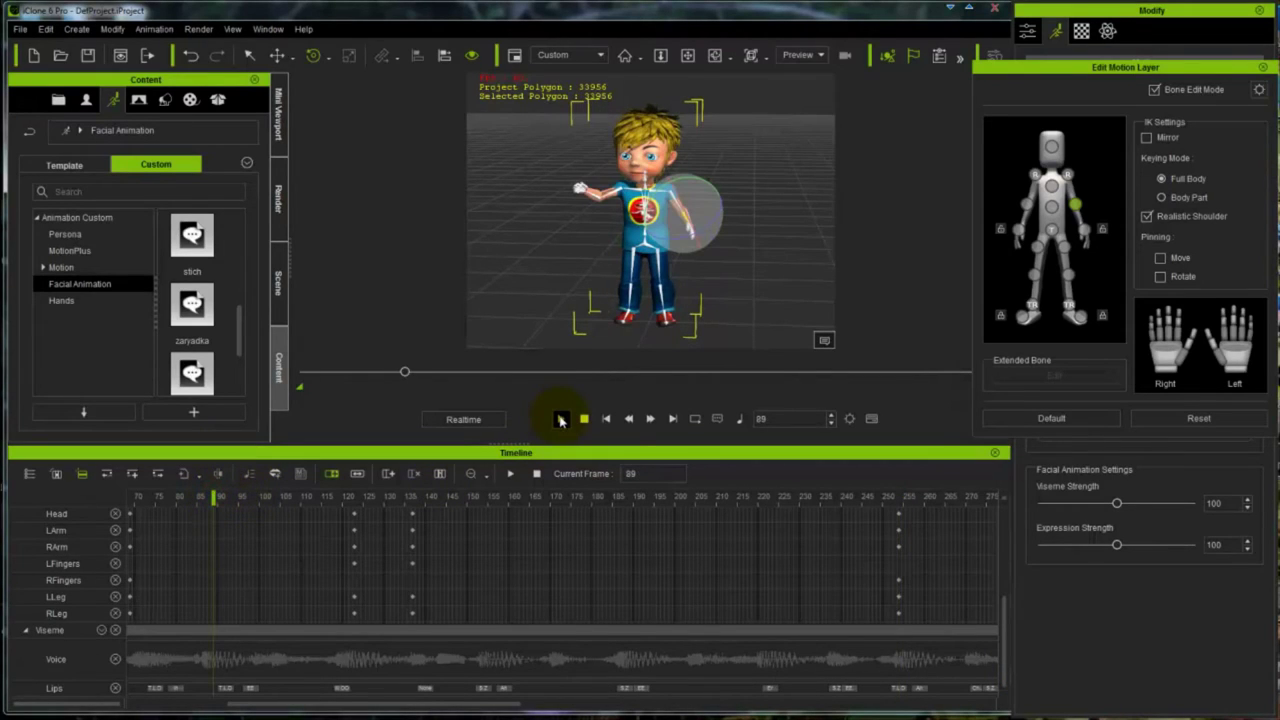
click(561, 419)
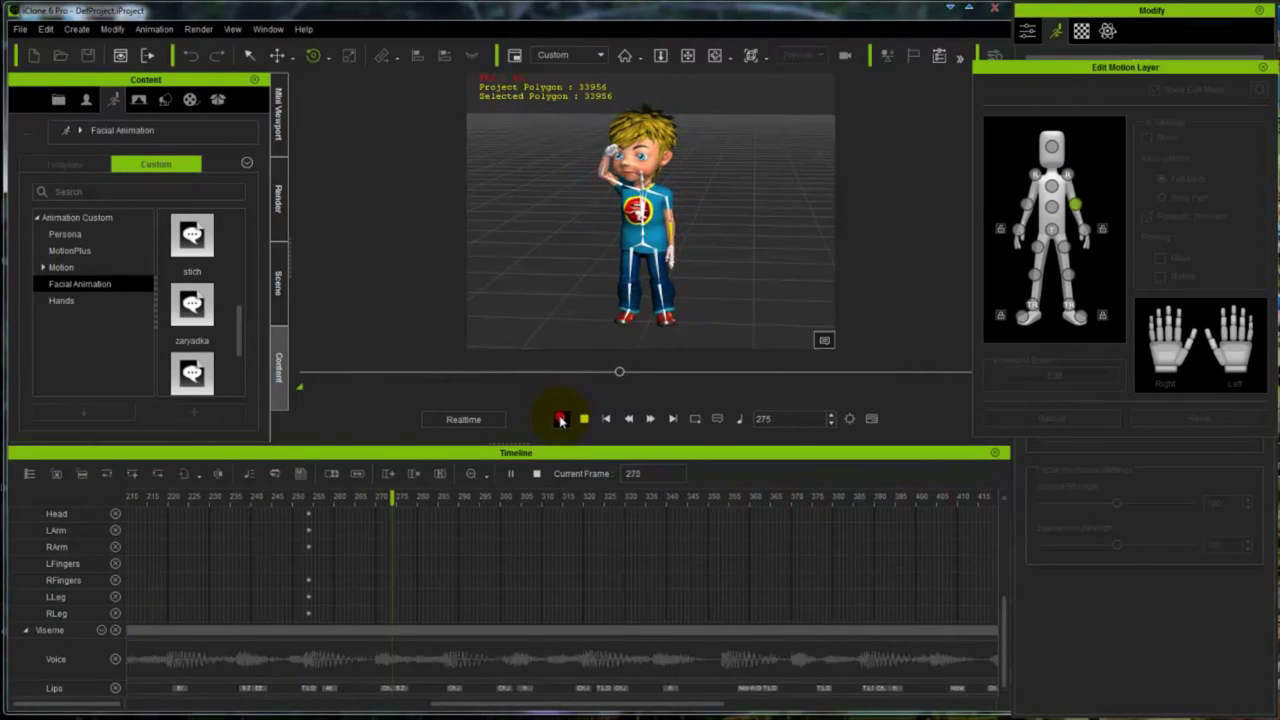
Step: Stop the playback and move the Motion Layer key from frame 254 to frame 190
click(561, 419)
drag(462, 709, 352, 706)
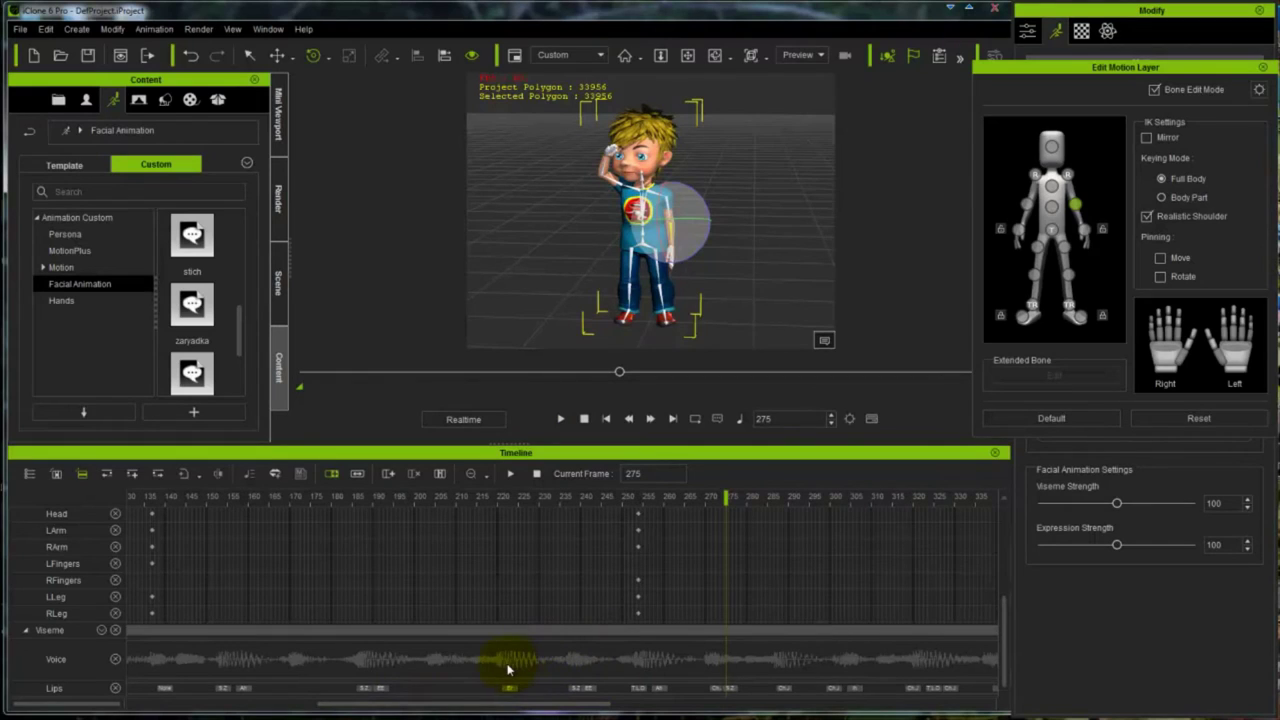
click(585, 420)
drag(590, 430, 590, 403)
scroll(1005, 608, up, 1)
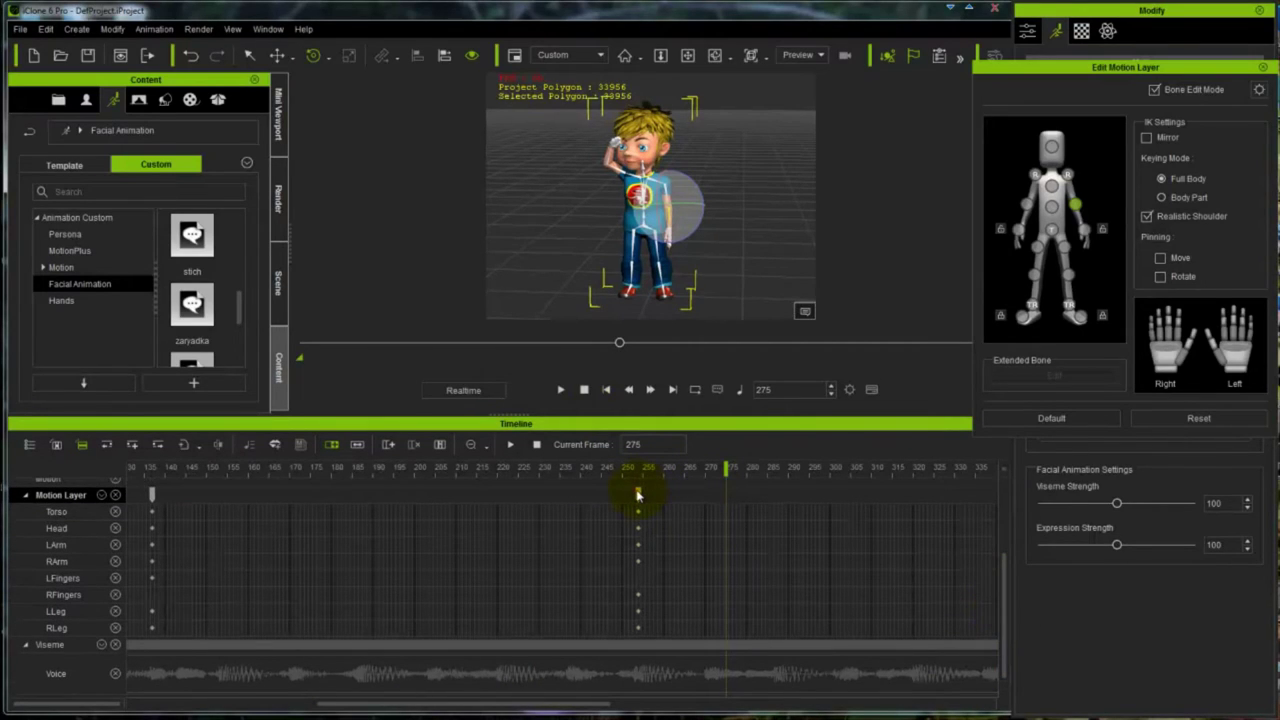
drag(638, 493, 375, 527)
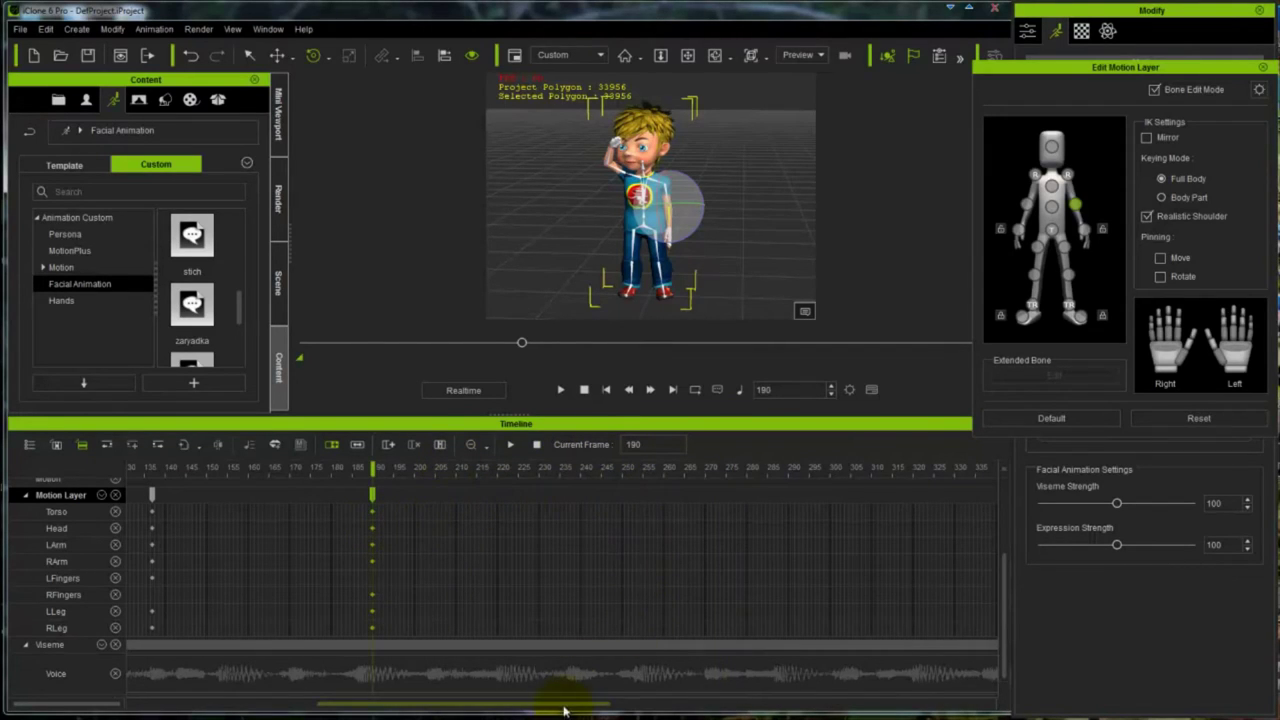
Step: Play the animation from frame 26 through the moved key to check its timing against the song
drag(563, 706, 389, 701)
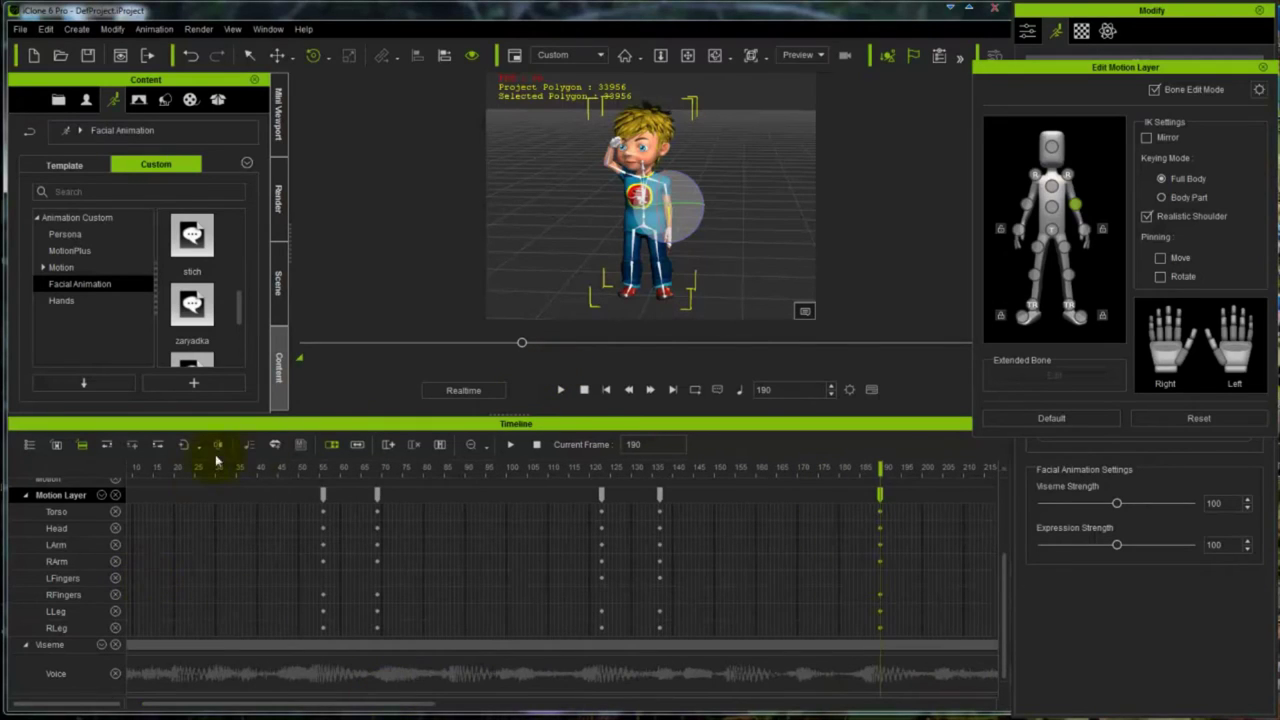
click(197, 470)
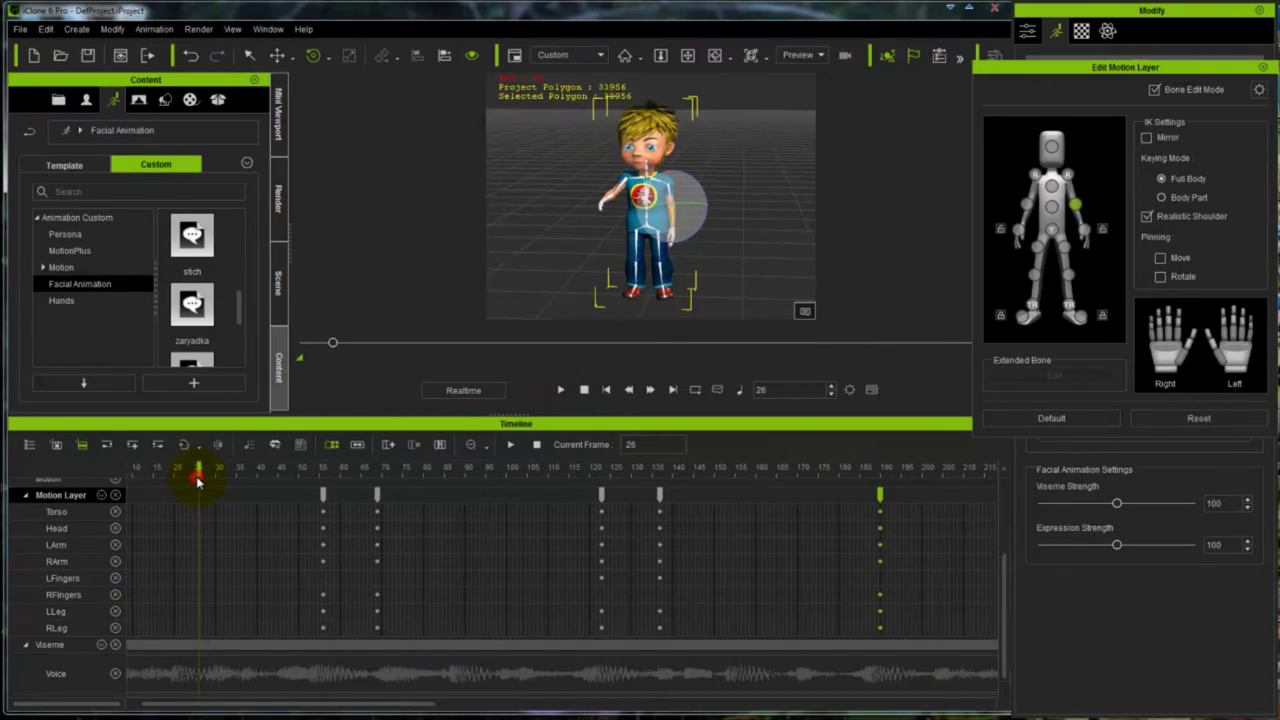
click(560, 390)
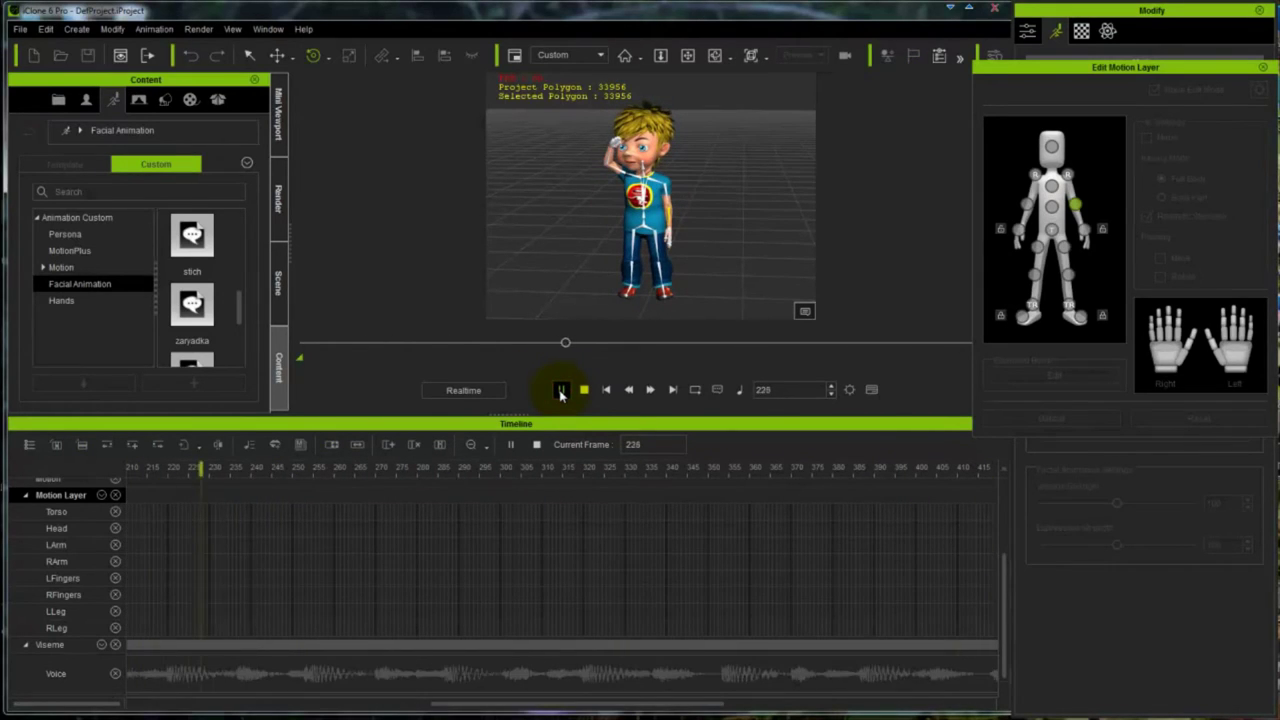
click(561, 391)
Step: Copy the Motion Layer key at frame 69 and paste it at frame 209 to hold the raised right-arm pose
drag(608, 705, 360, 700)
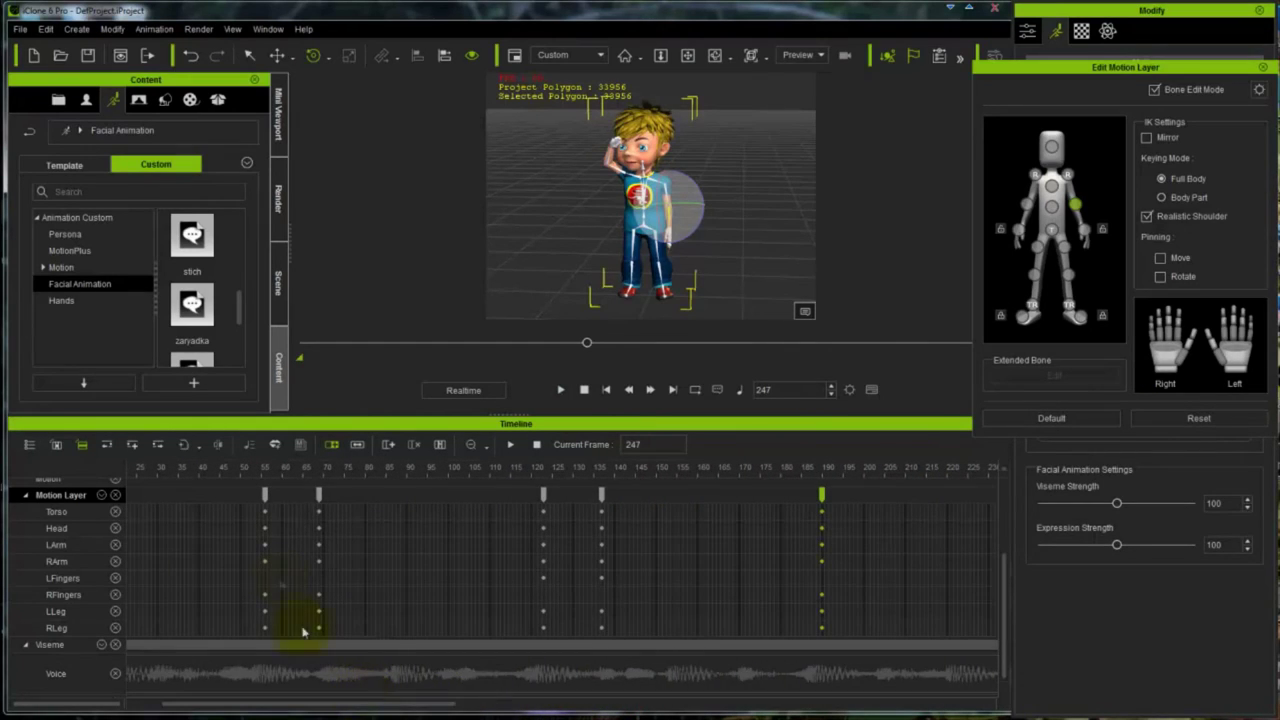
click(319, 497)
right_click(319, 497)
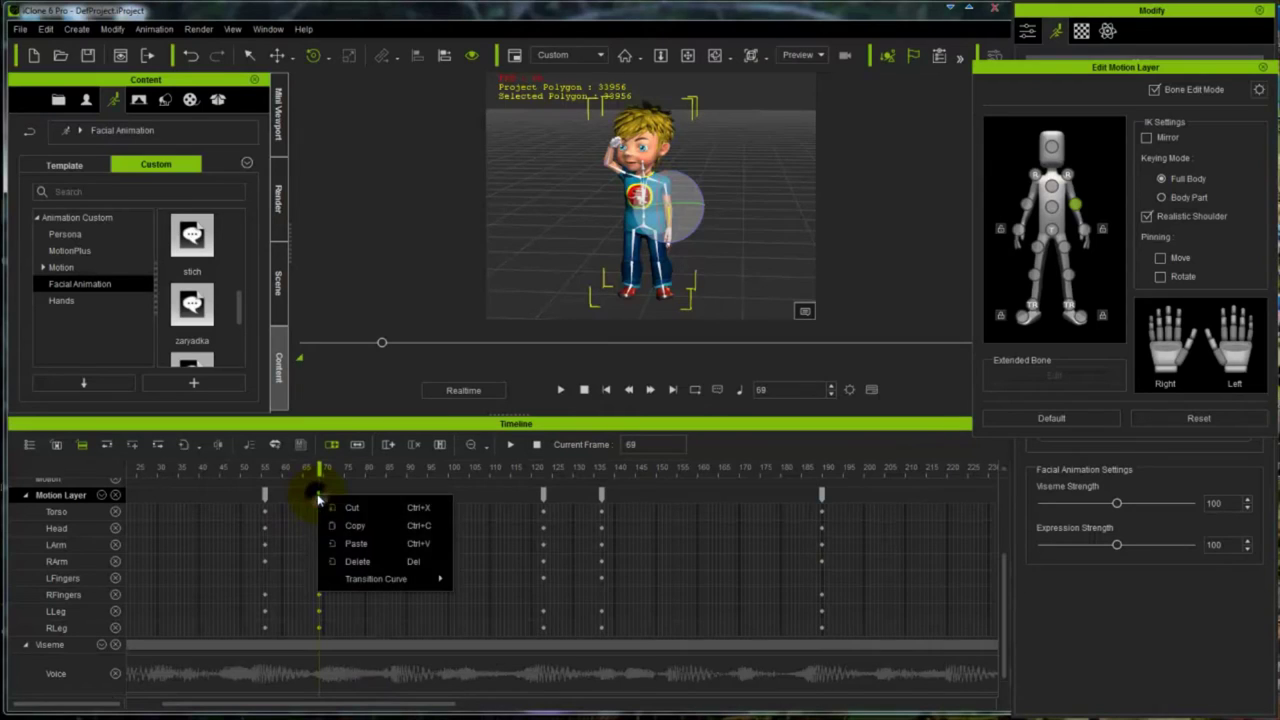
click(336, 524)
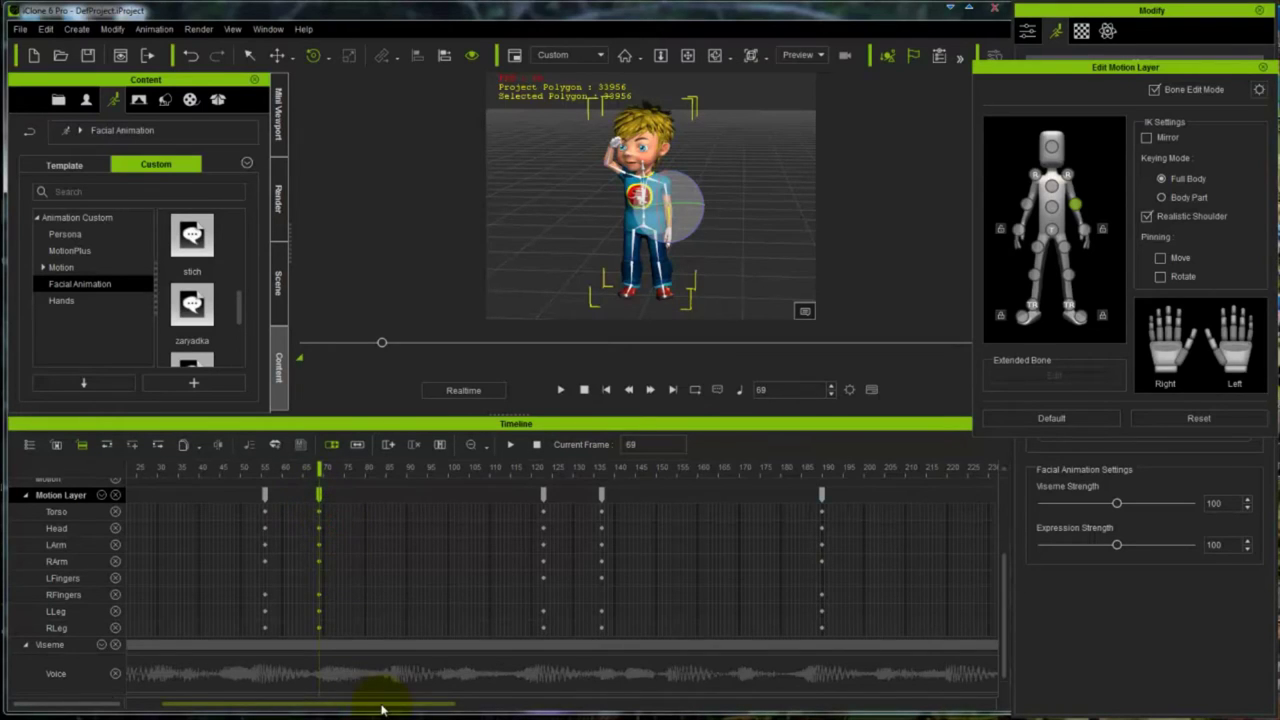
drag(381, 709, 459, 706)
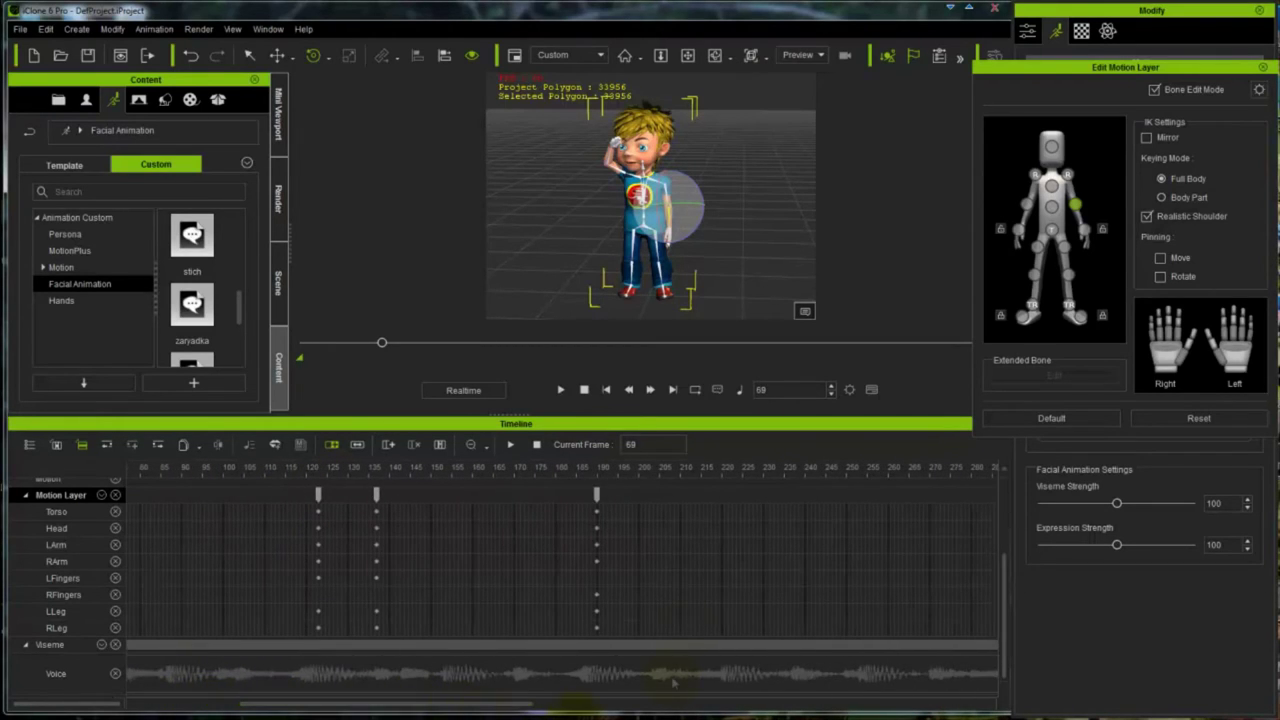
click(677, 494)
right_click(677, 491)
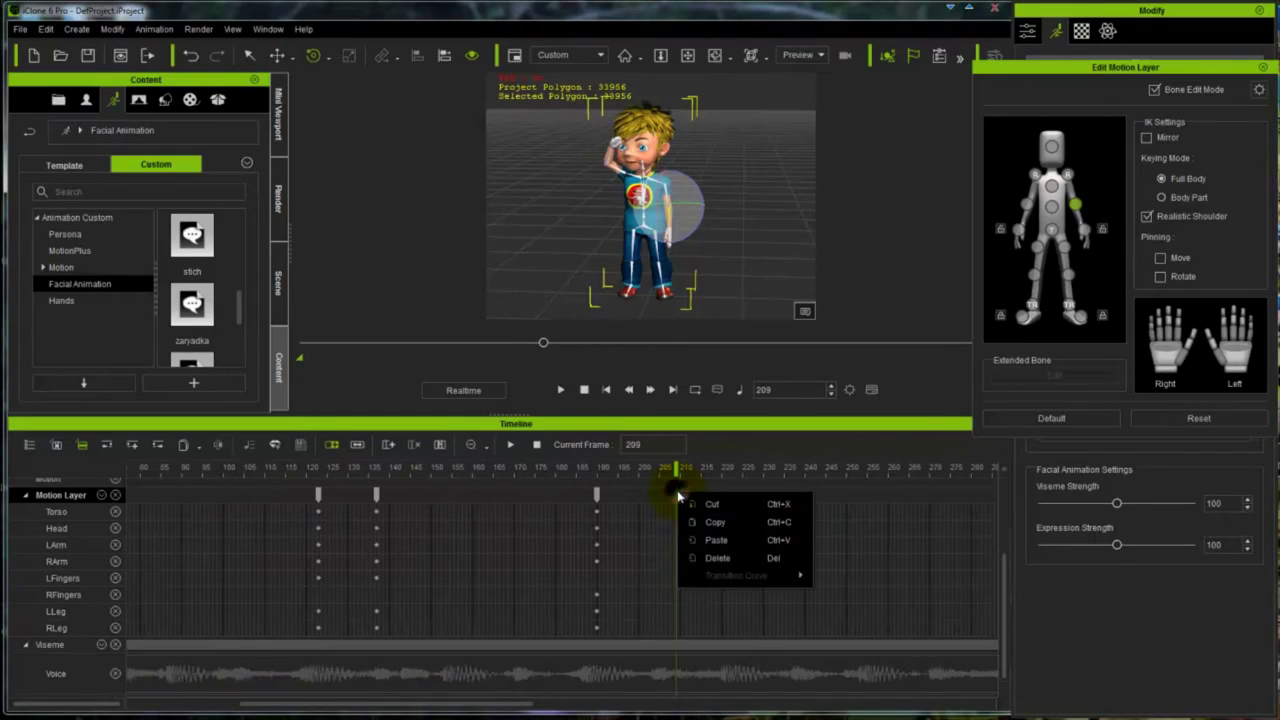
click(712, 541)
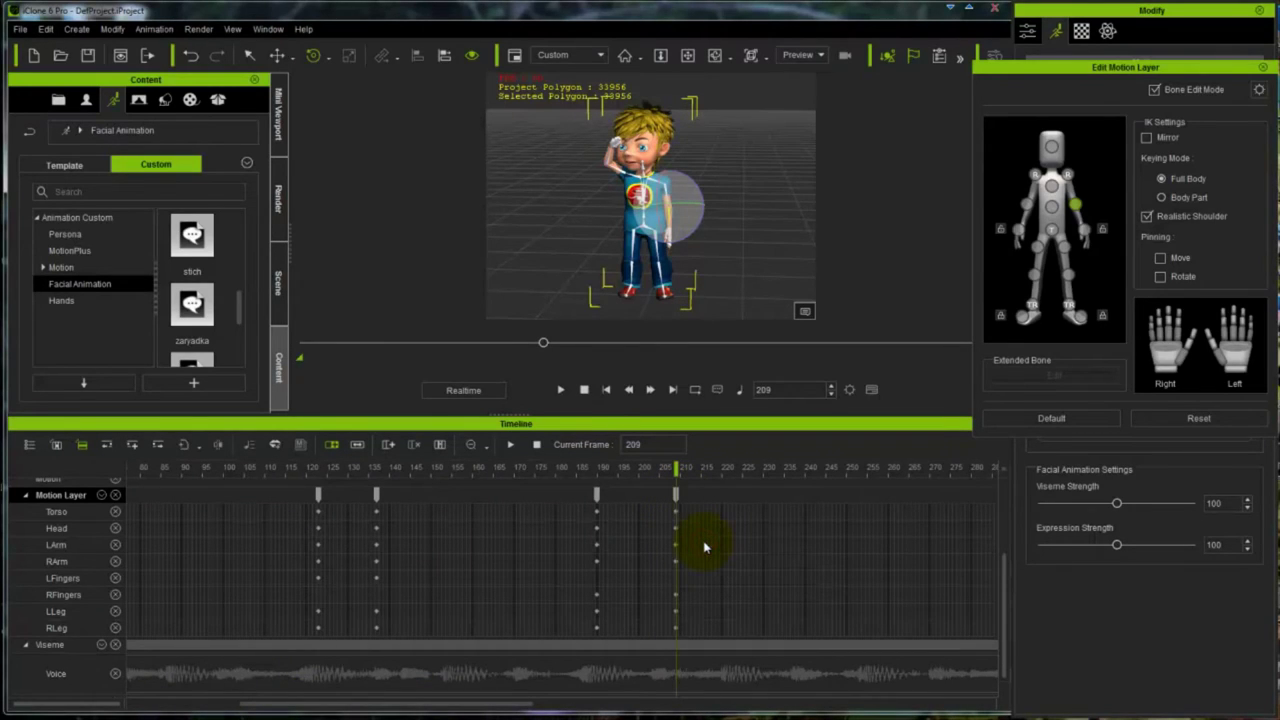
Step: Copy the Motion Layer key at frame 123 and paste it at frame 256 to repeat the raised left-arm pose
drag(506, 704, 543, 706)
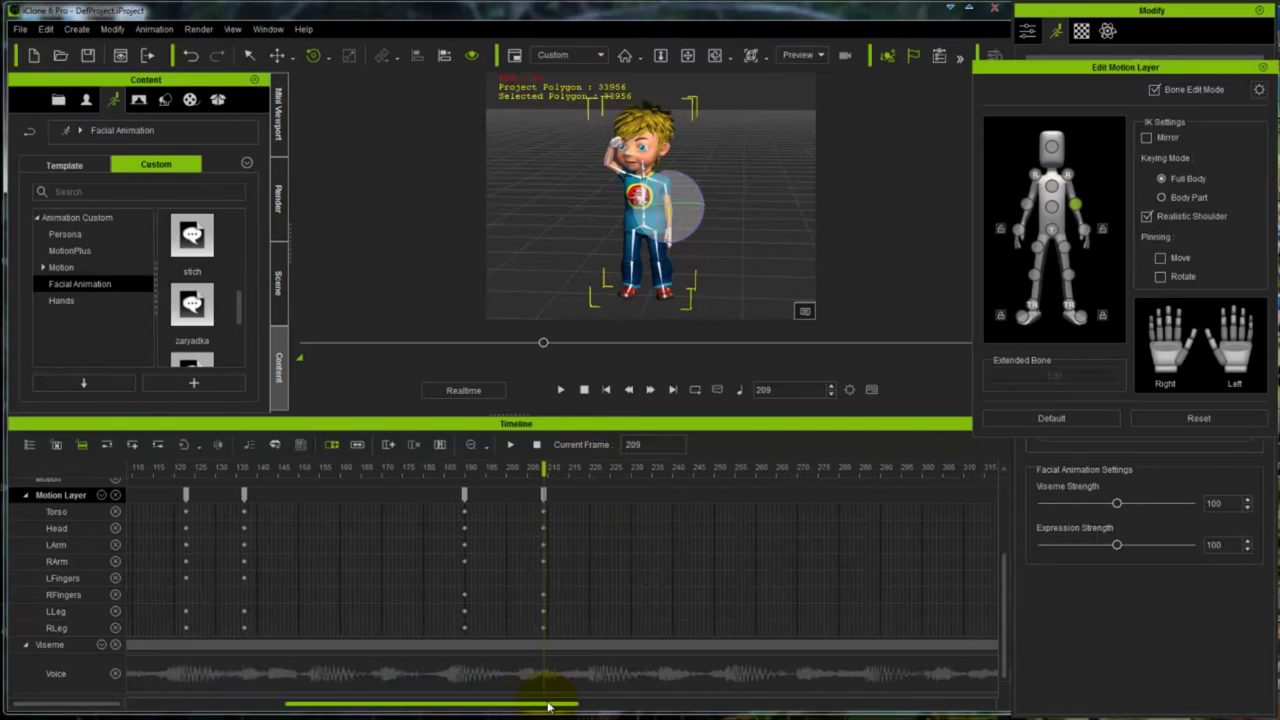
click(186, 497)
right_click(186, 497)
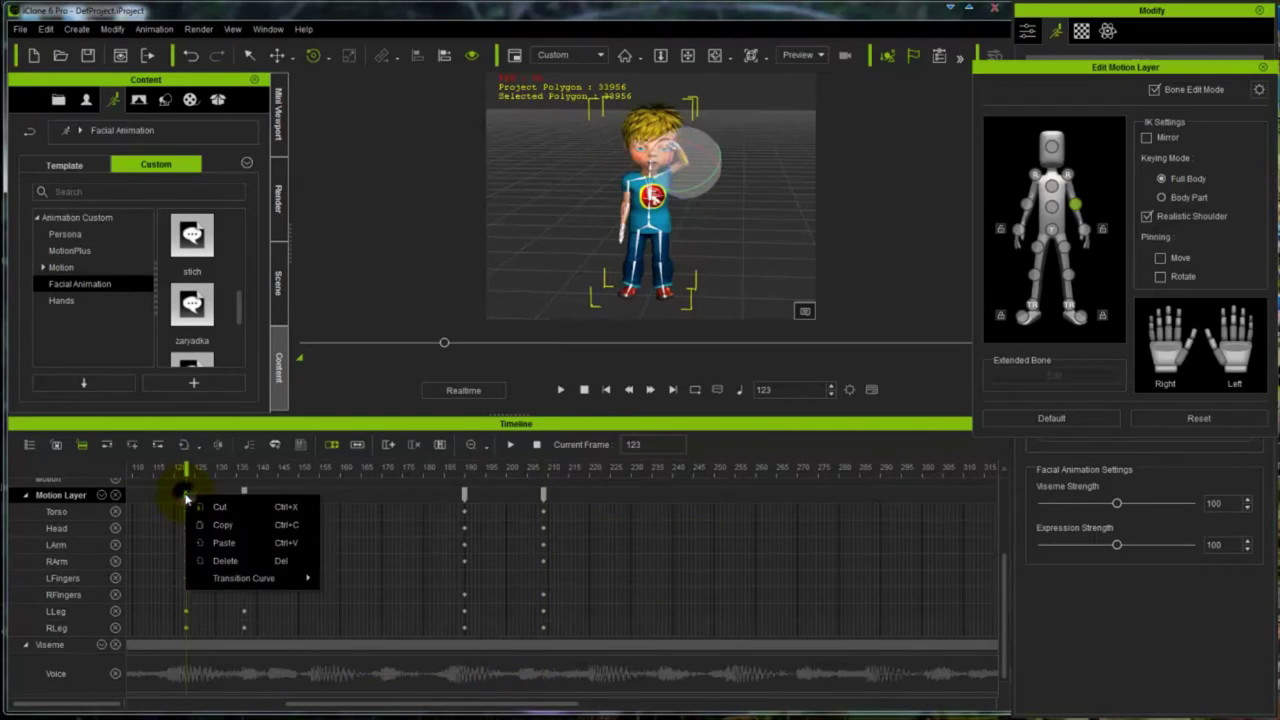
click(213, 530)
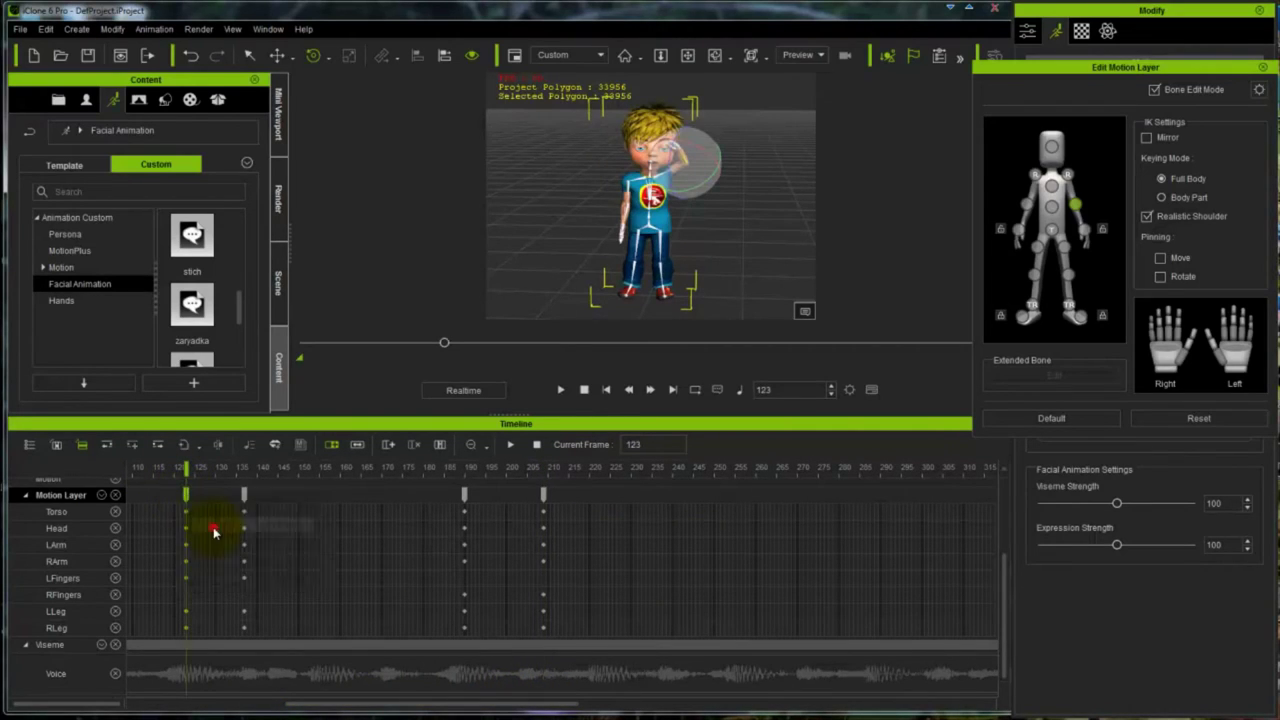
click(740, 494)
right_click(740, 494)
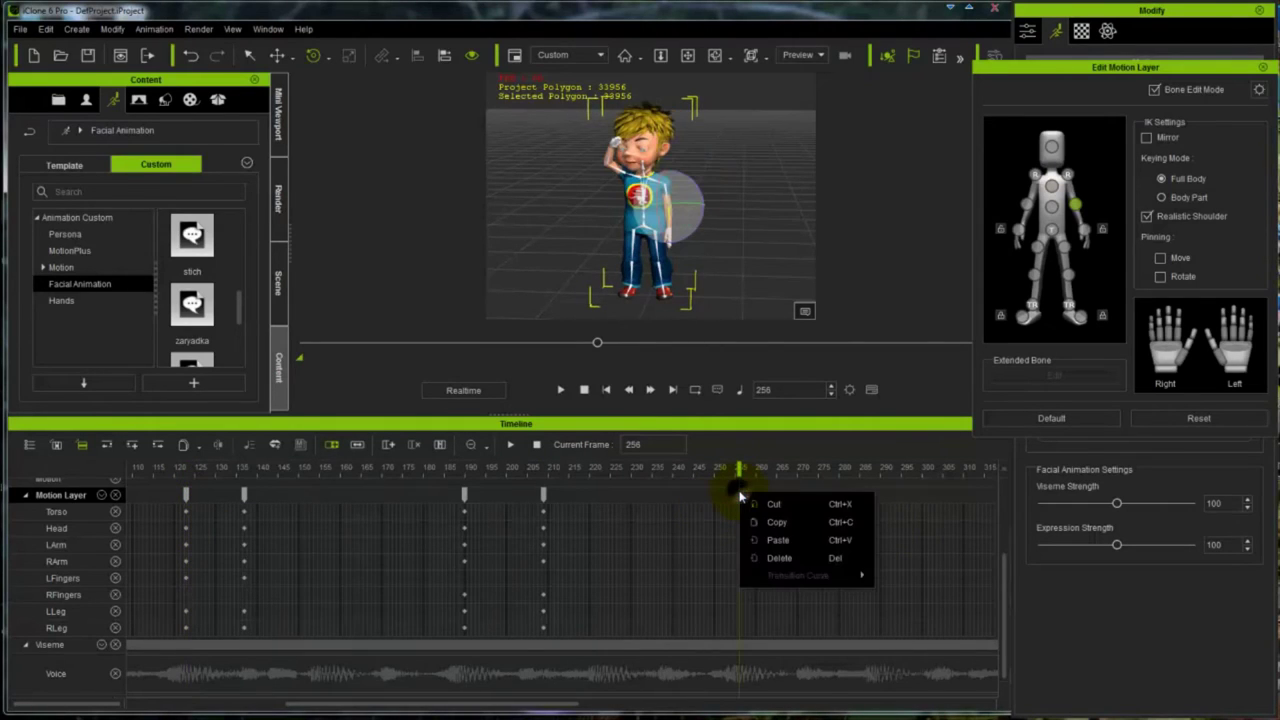
click(753, 539)
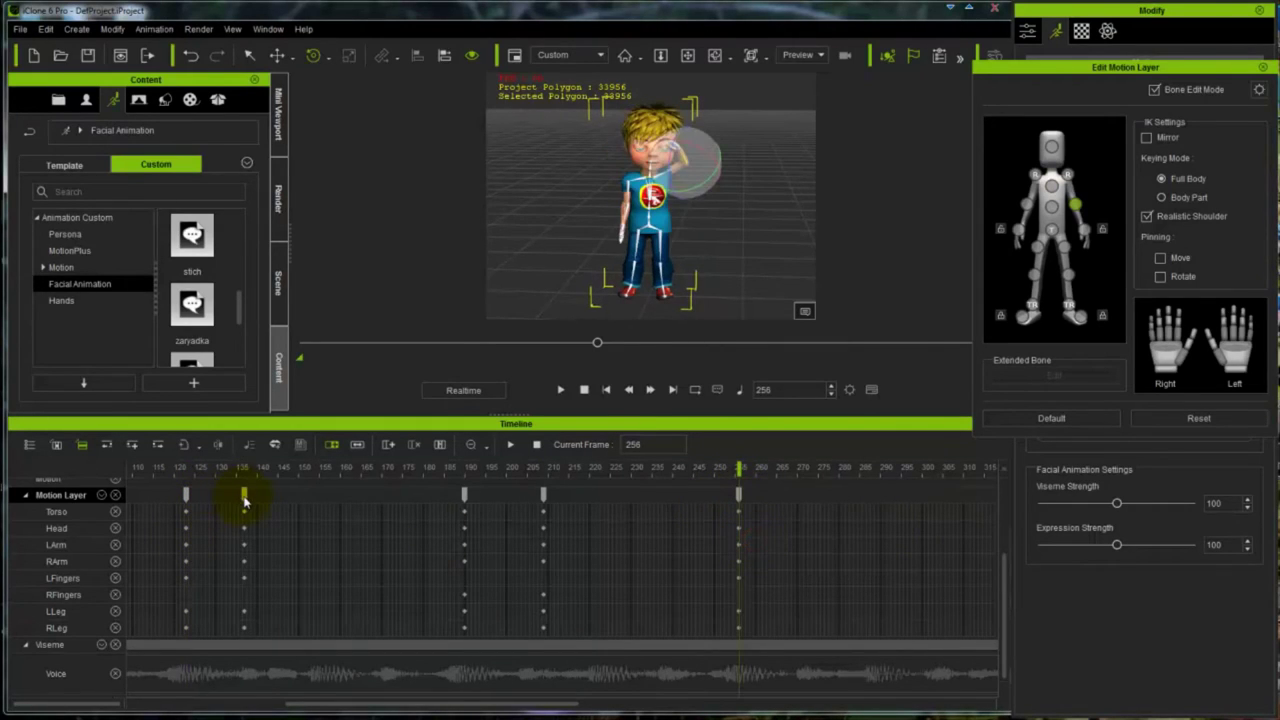
Step: Copy the Motion Layer key at frame 137 and paste it at frame 275 to hold the raised left-arm pose
click(244, 494)
right_click(244, 494)
click(276, 545)
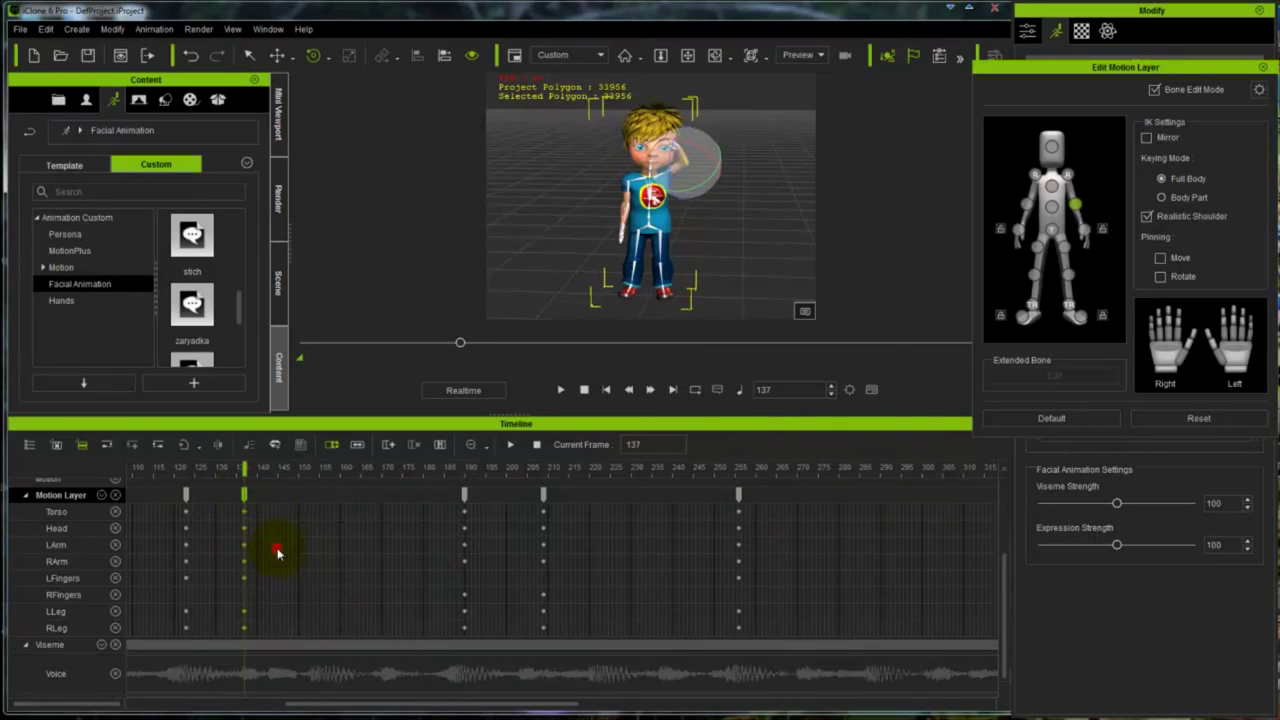
right_click(244, 494)
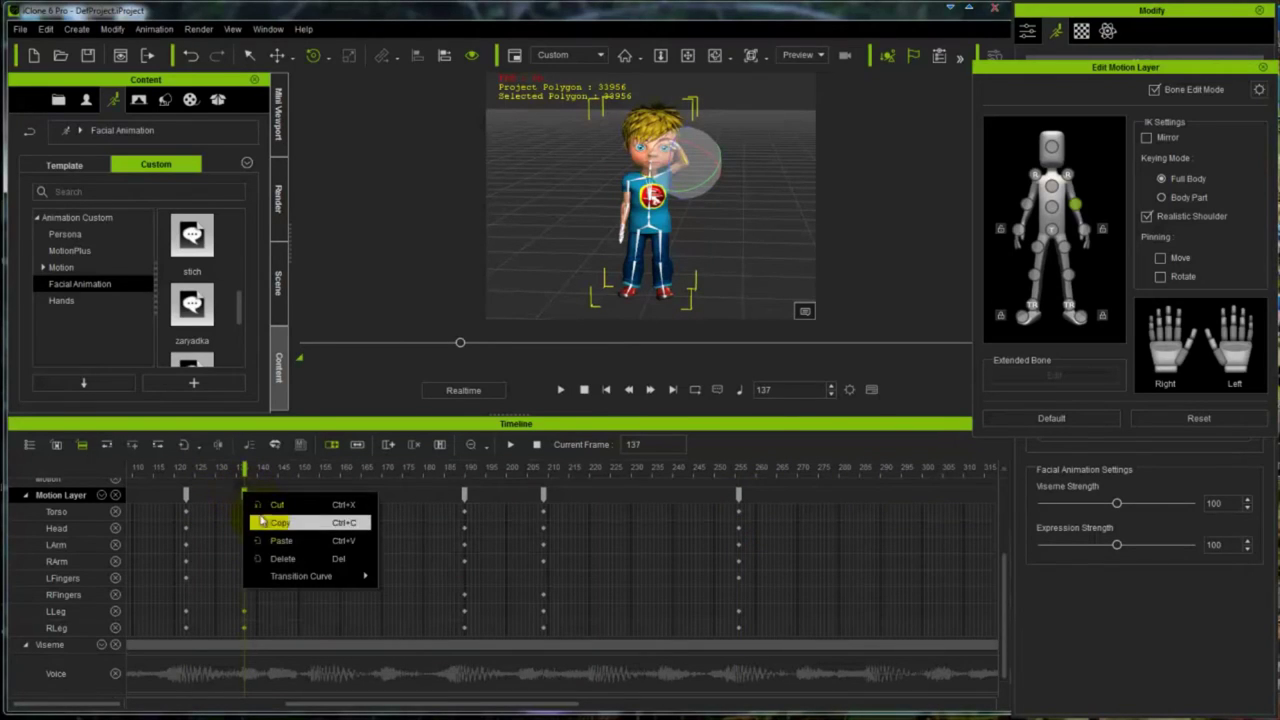
click(260, 523)
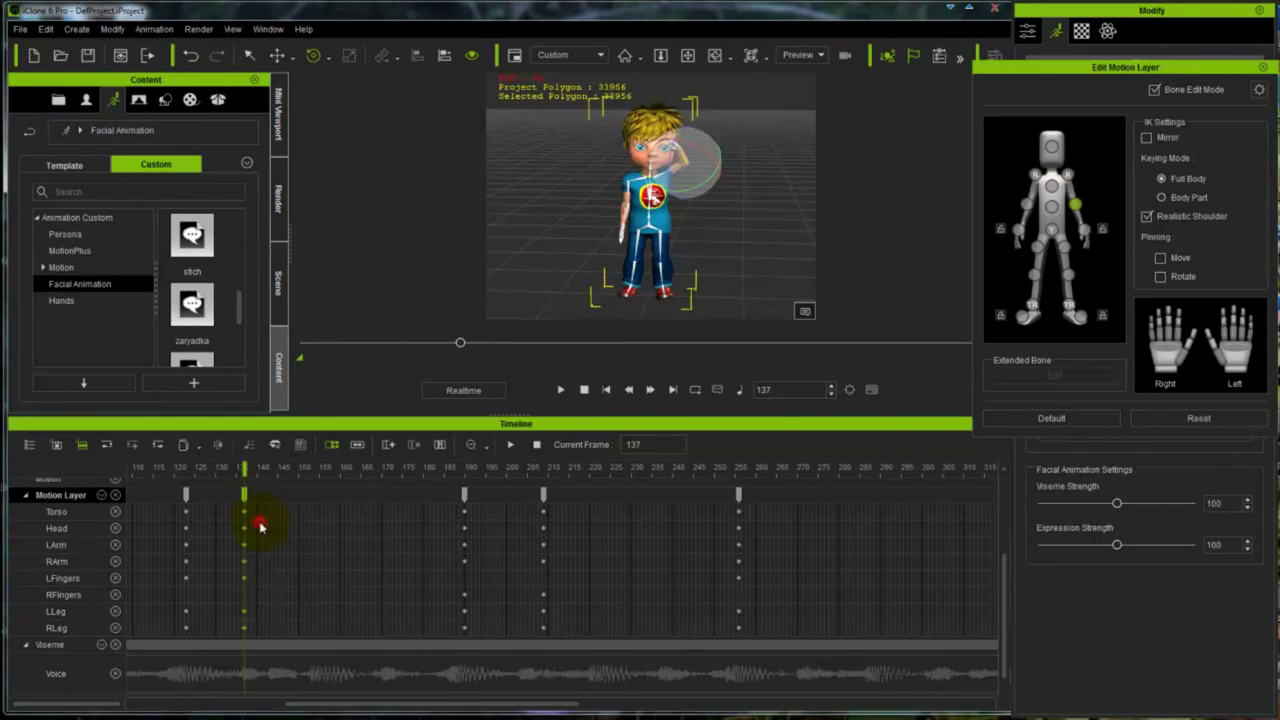
click(816, 497)
right_click(816, 495)
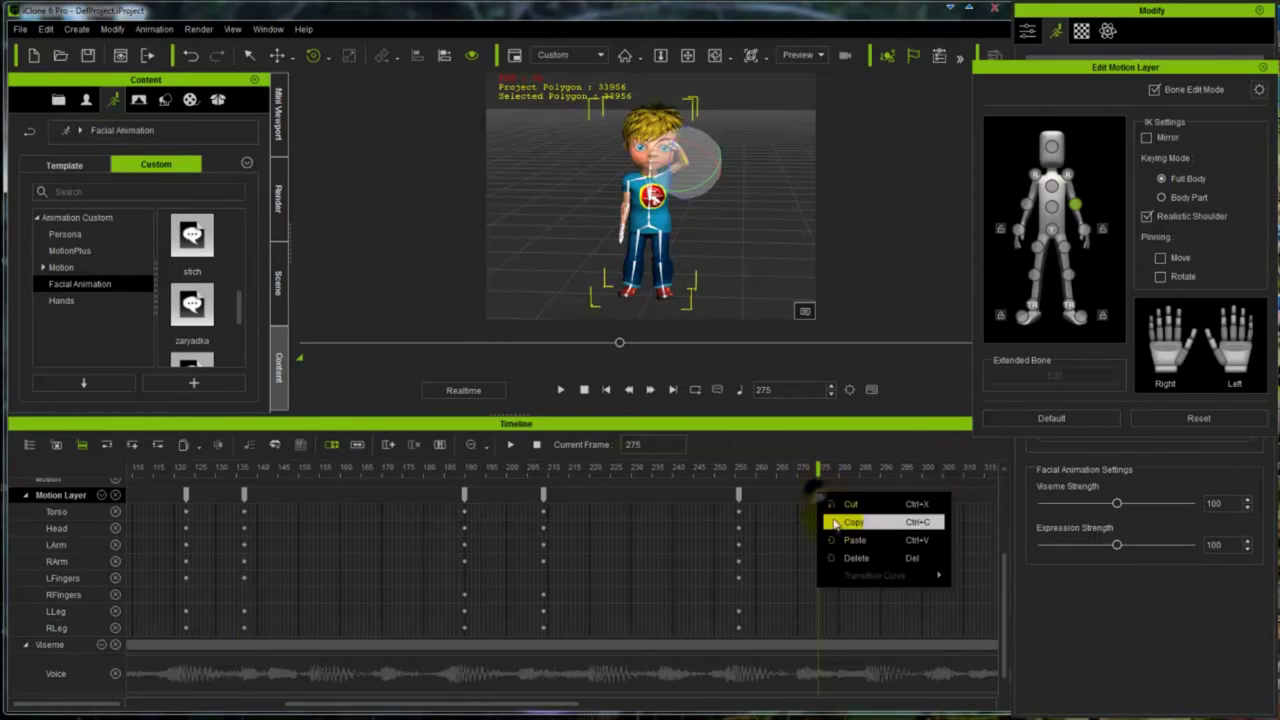
click(845, 541)
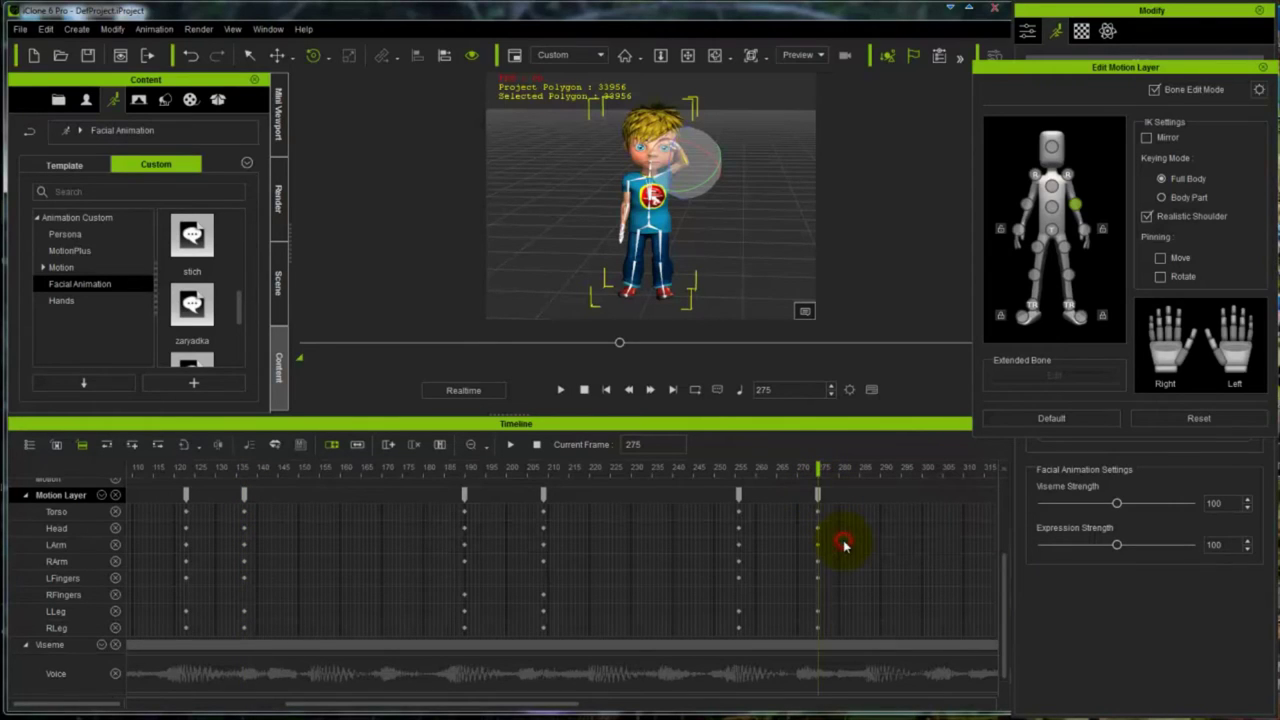
Step: Play the animation from the first frame, and replay the song beyond the key at frame 275
click(607, 390)
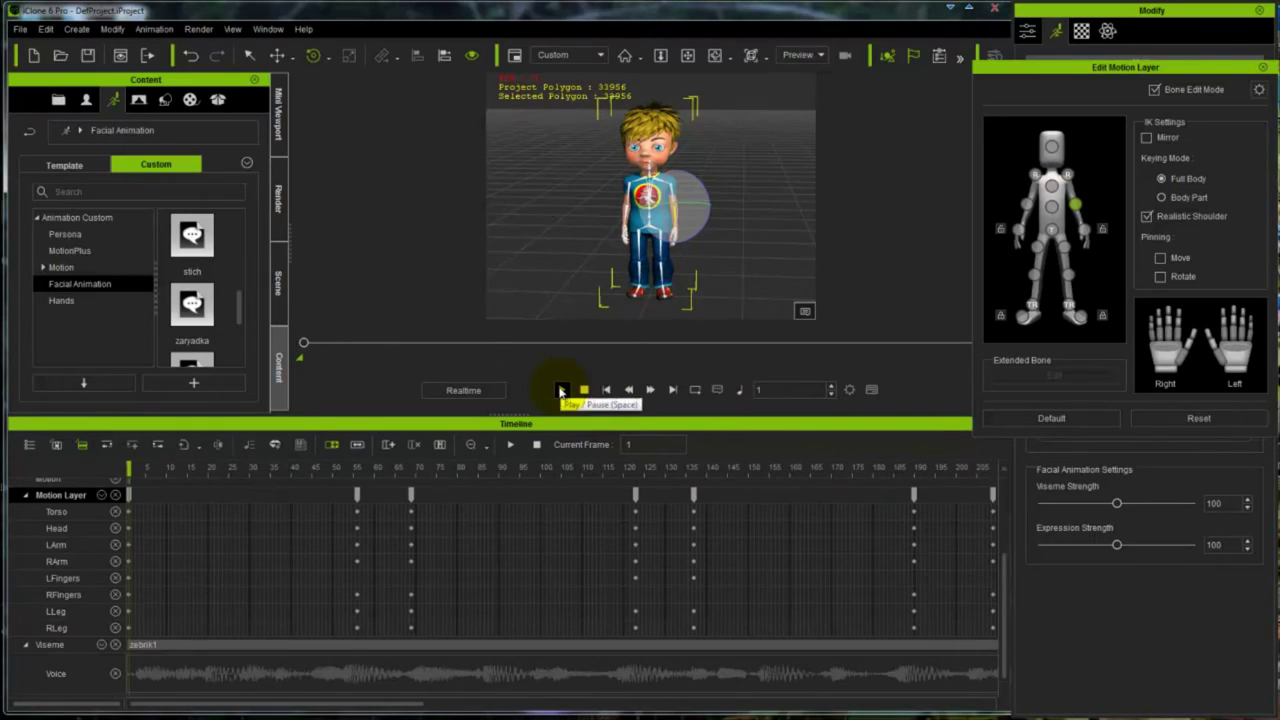
click(560, 391)
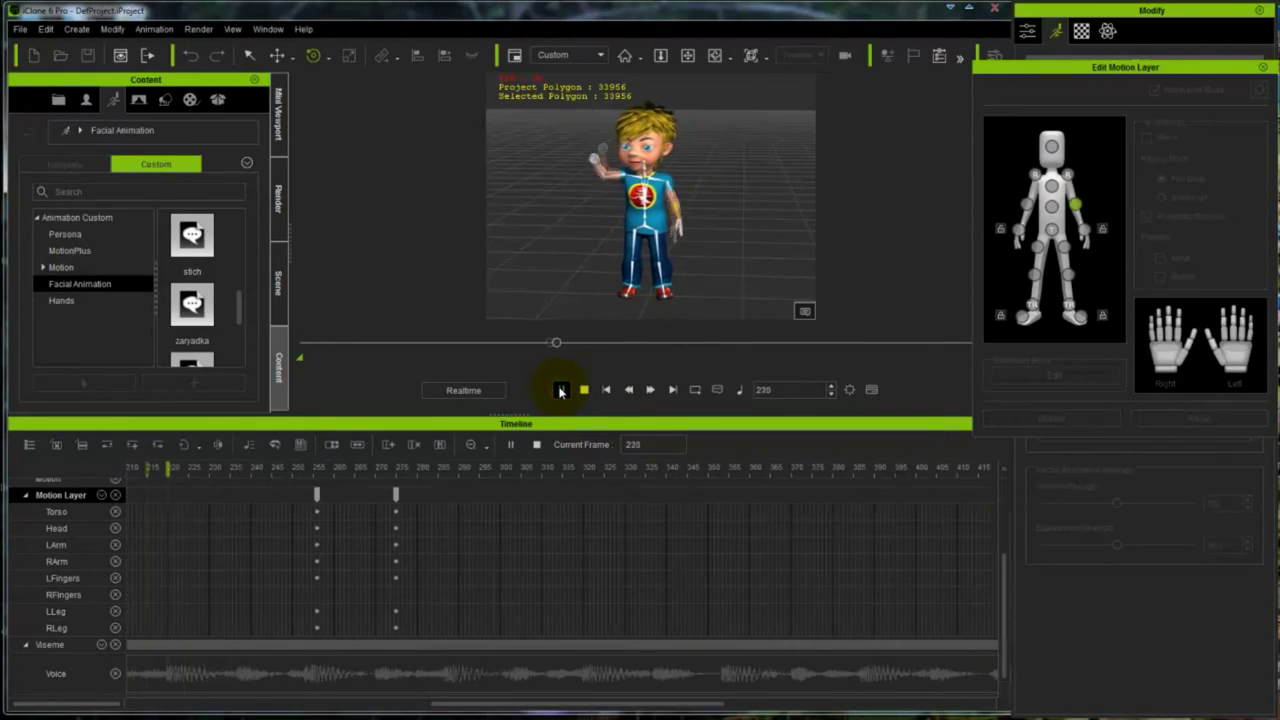
click(560, 391)
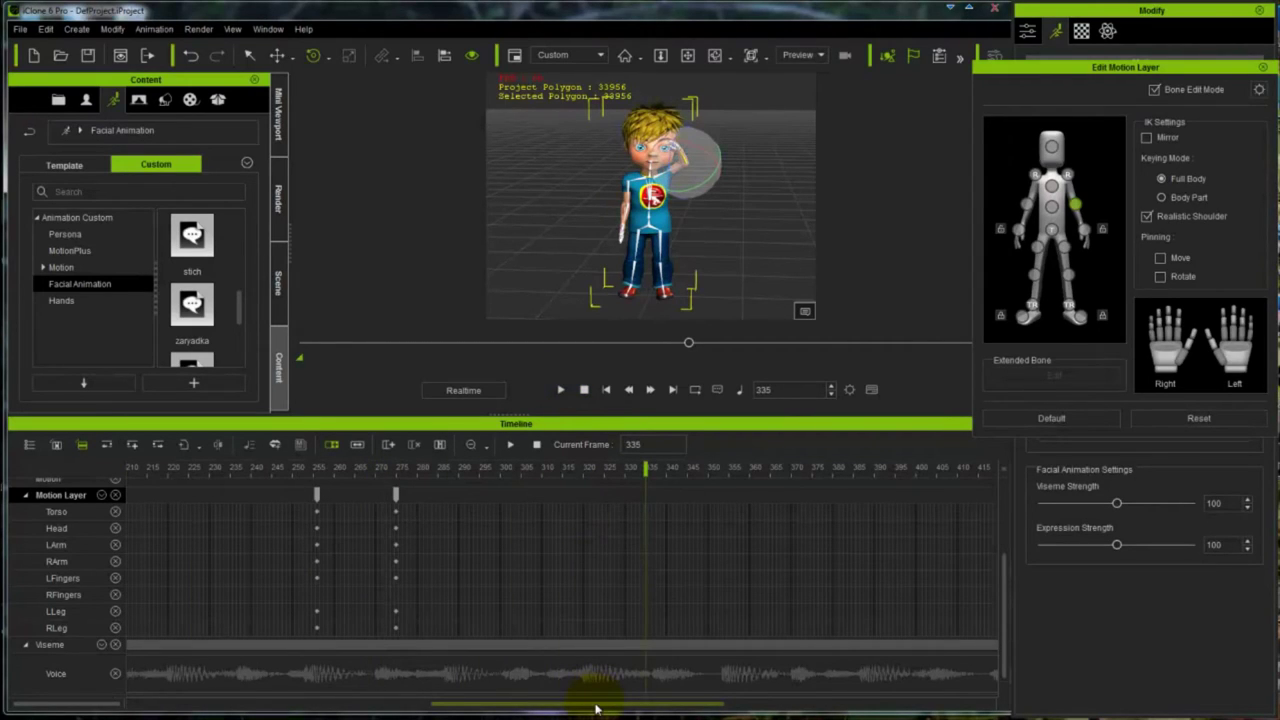
click(497, 467)
click(561, 390)
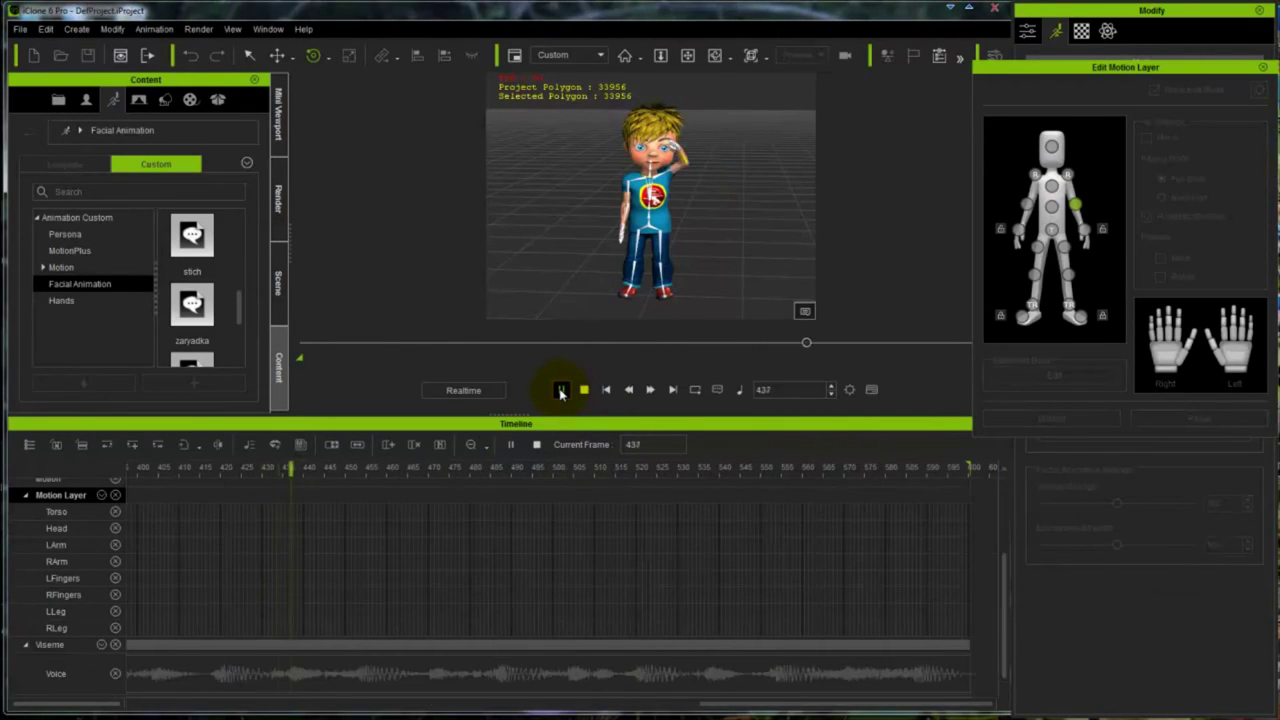
click(561, 390)
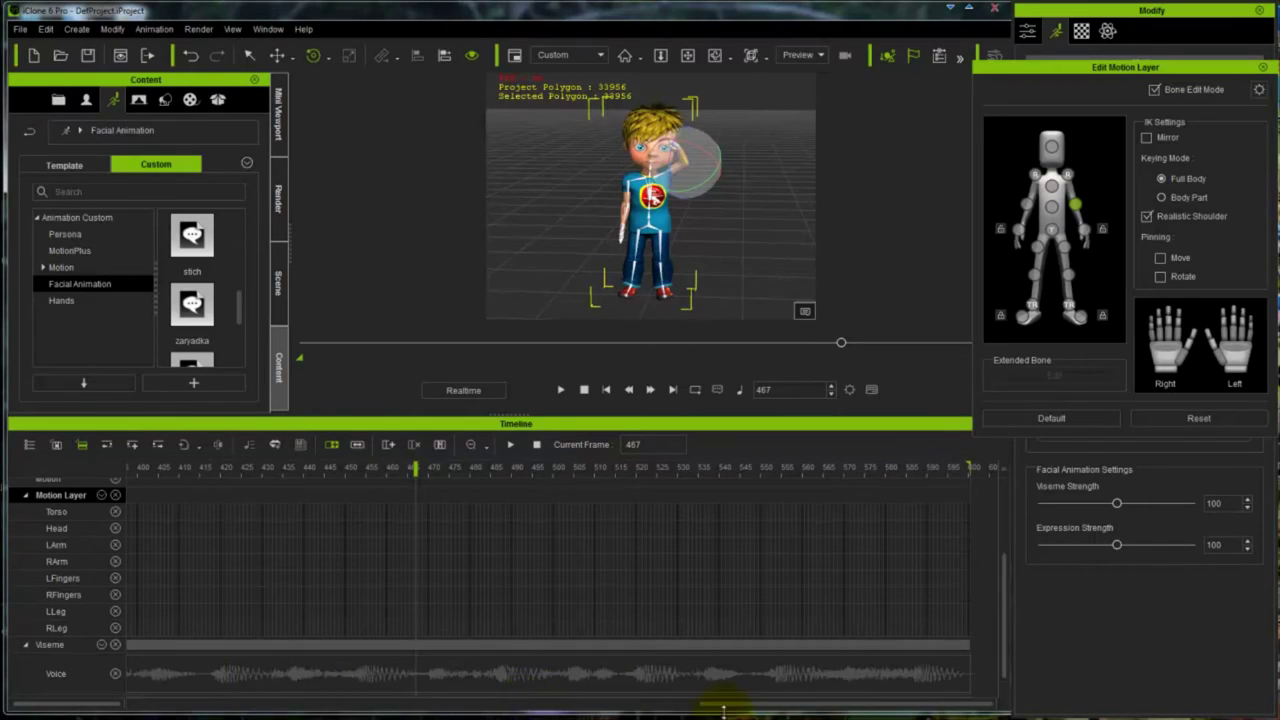
Step: At frame 320, adjust the left upper arm so the raised hand swings outward from the forehead
drag(728, 705, 486, 711)
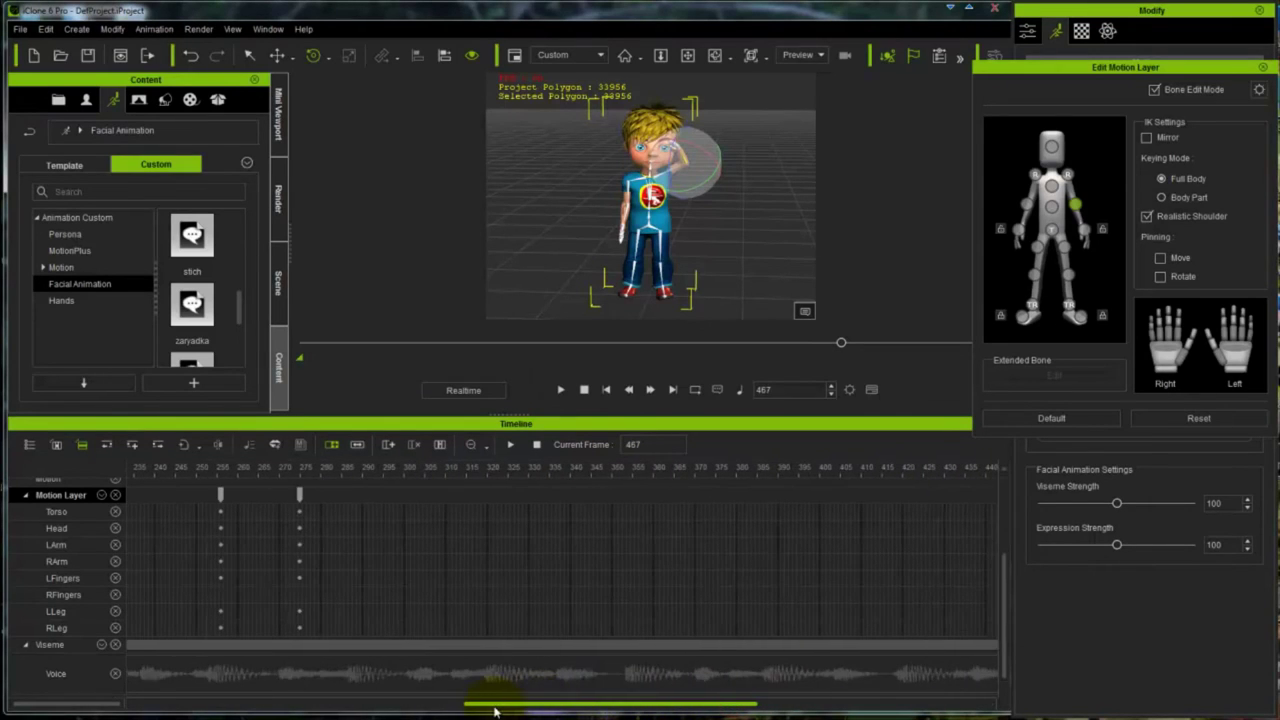
click(487, 493)
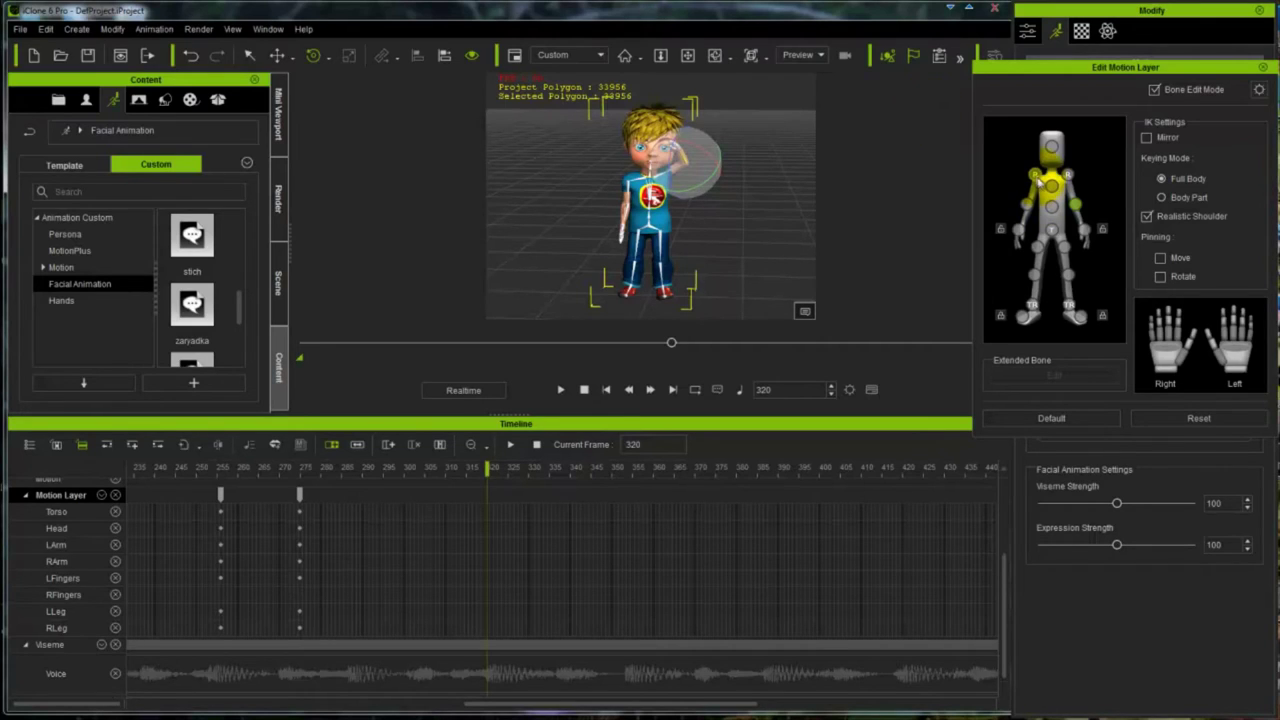
click(1068, 178)
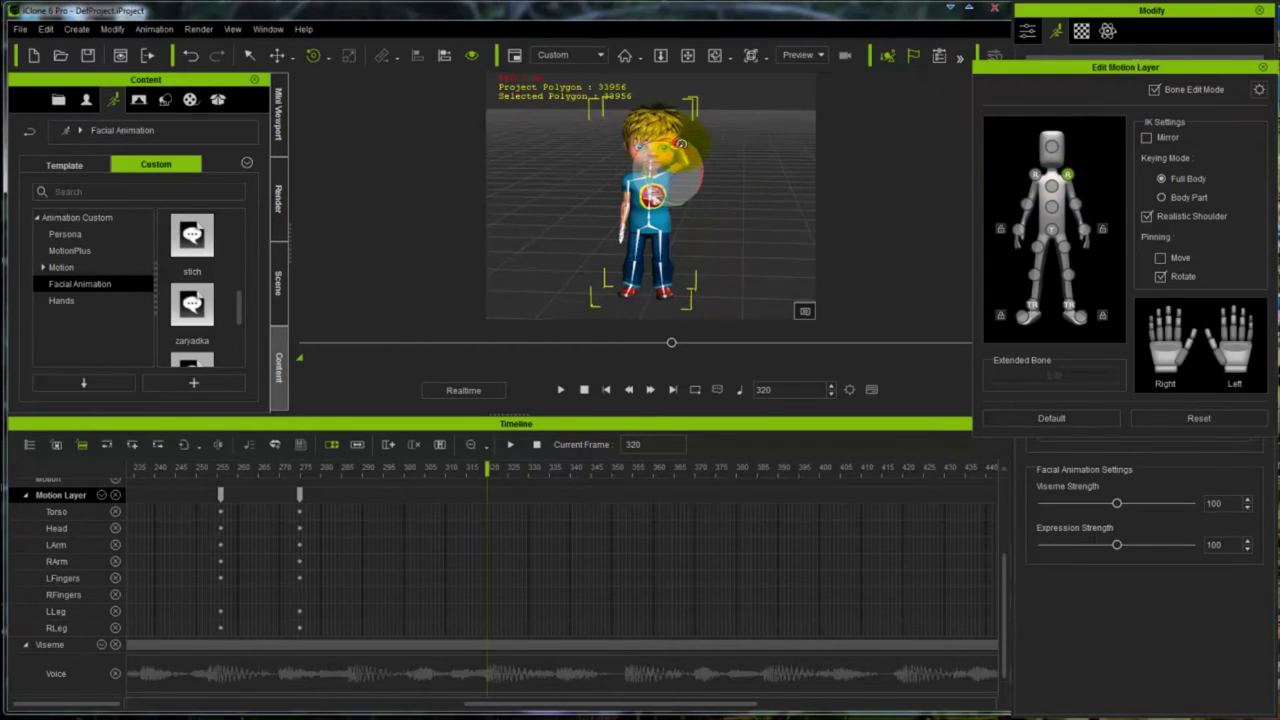
drag(682, 145, 690, 149)
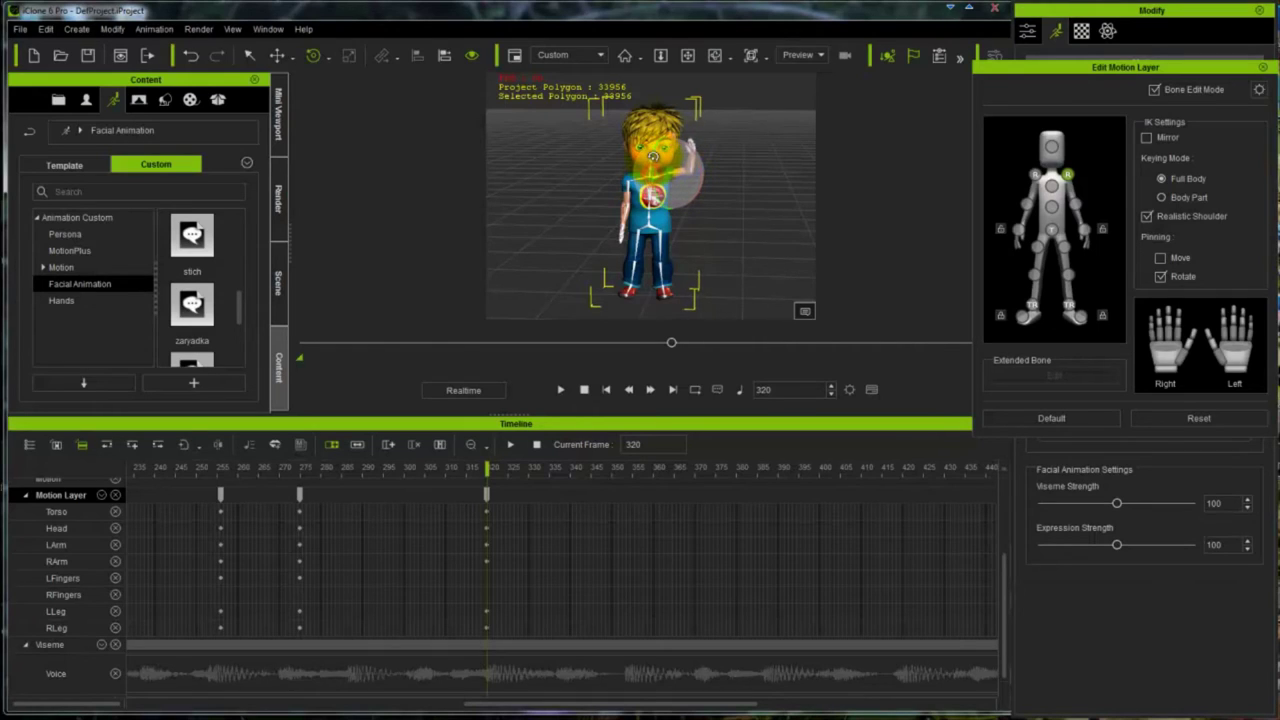
Step: At frame 320, adjust the left forearm and upper arm so the raised hand rests against the side of the head
click(1078, 205)
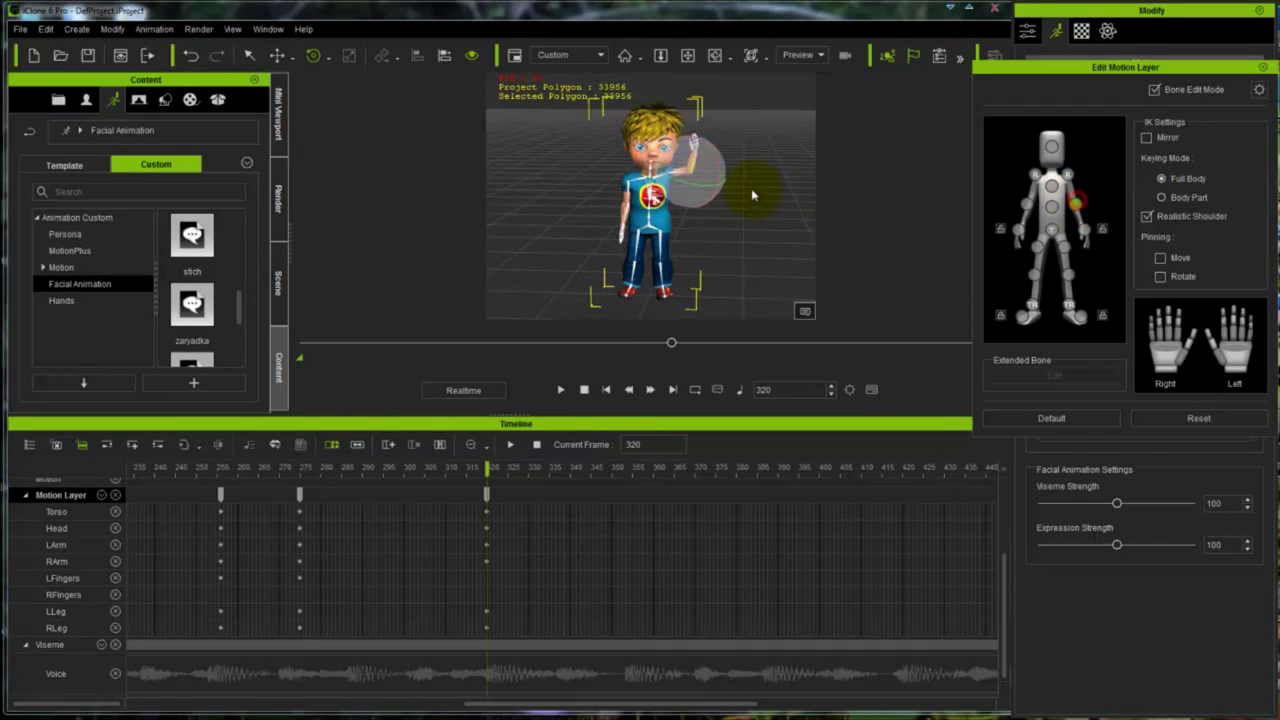
drag(720, 170, 667, 178)
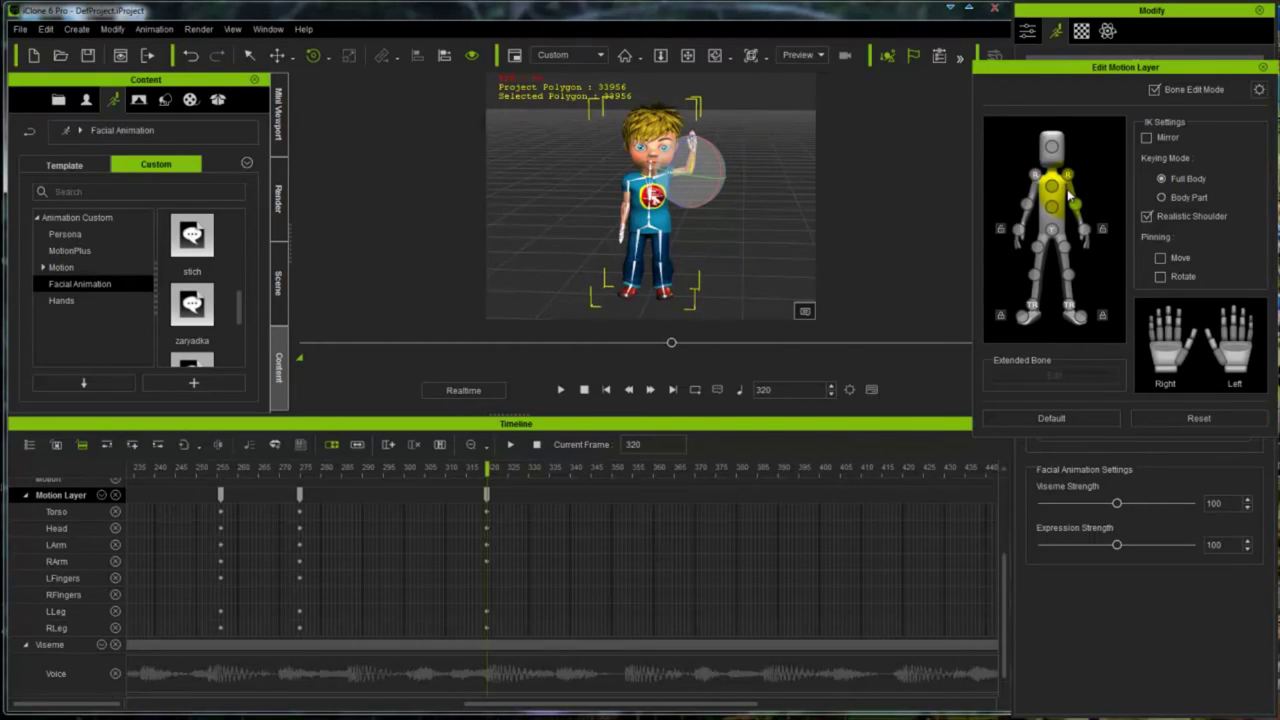
click(691, 122)
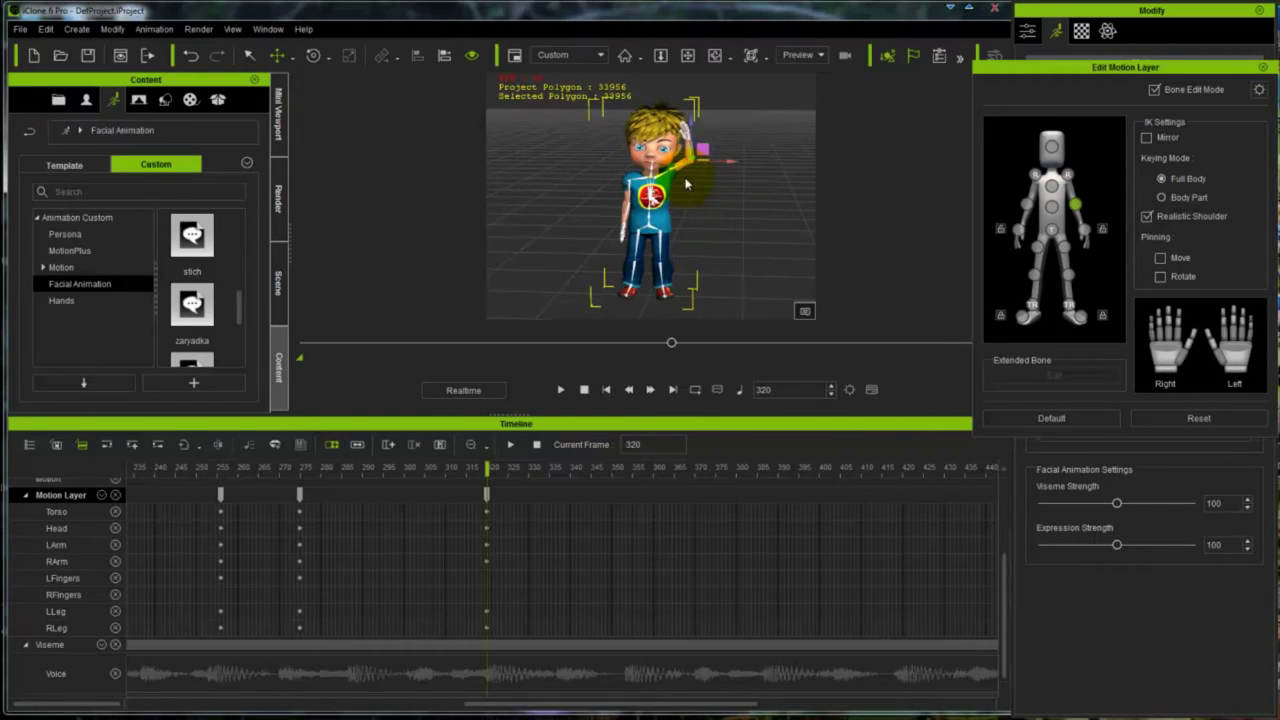
click(1068, 175)
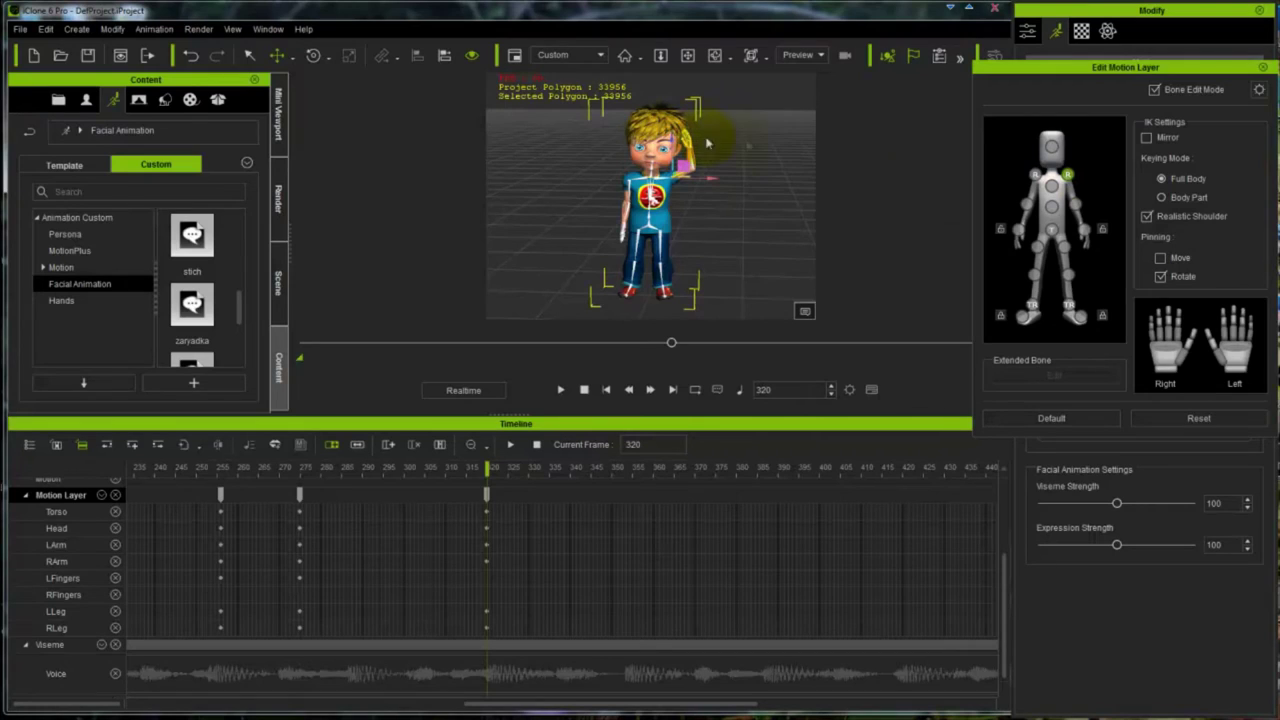
click(1076, 205)
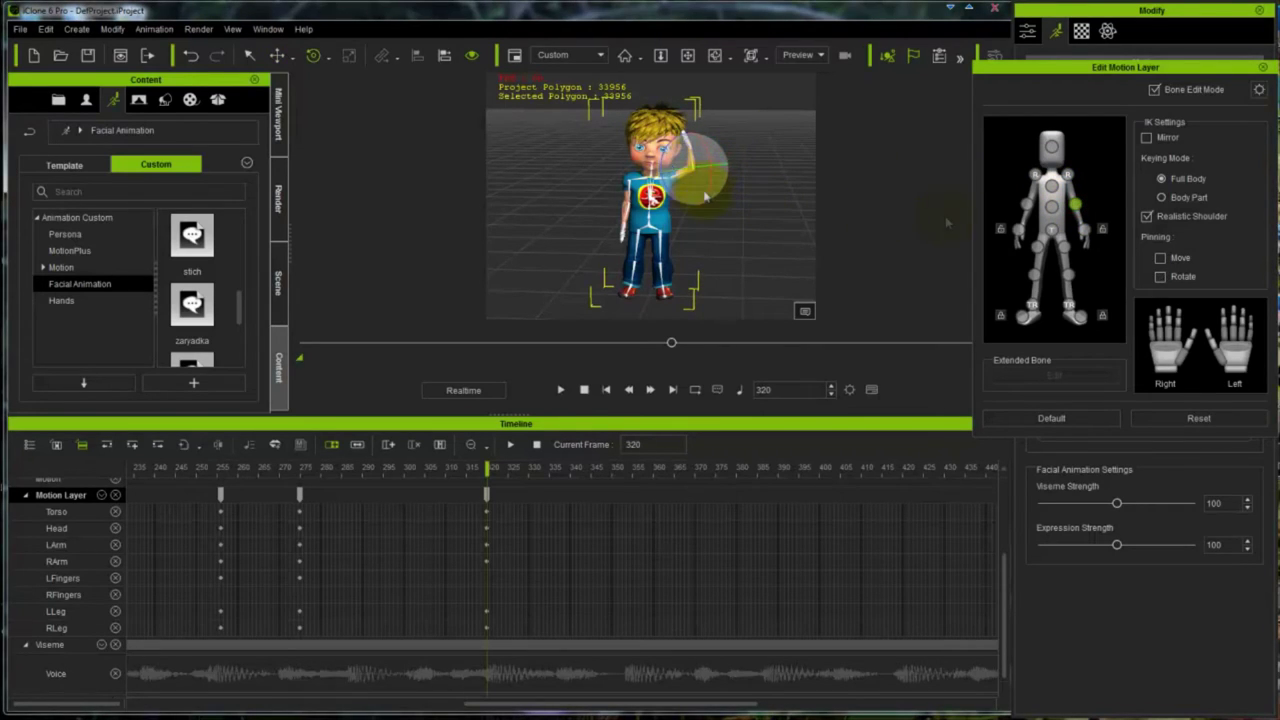
Step: Raise the right upper arm out to the side at frame 320 and bend the right forearm upward
click(1036, 177)
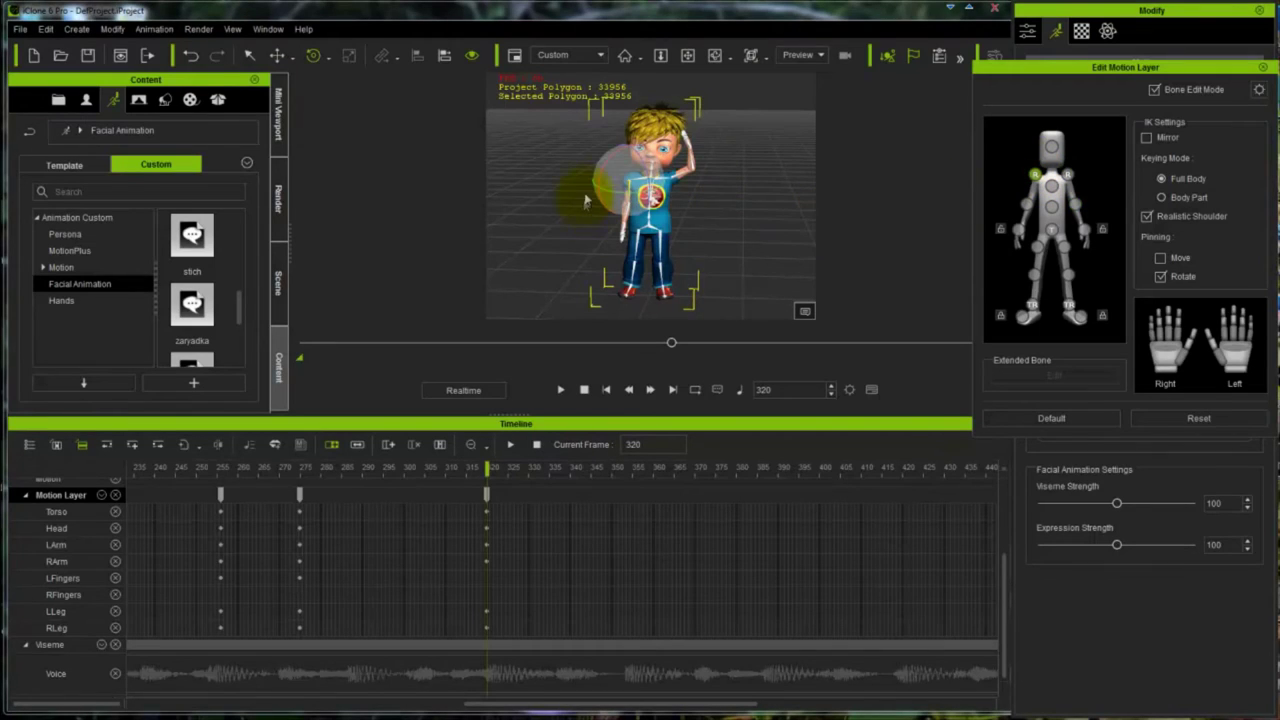
drag(603, 171, 620, 125)
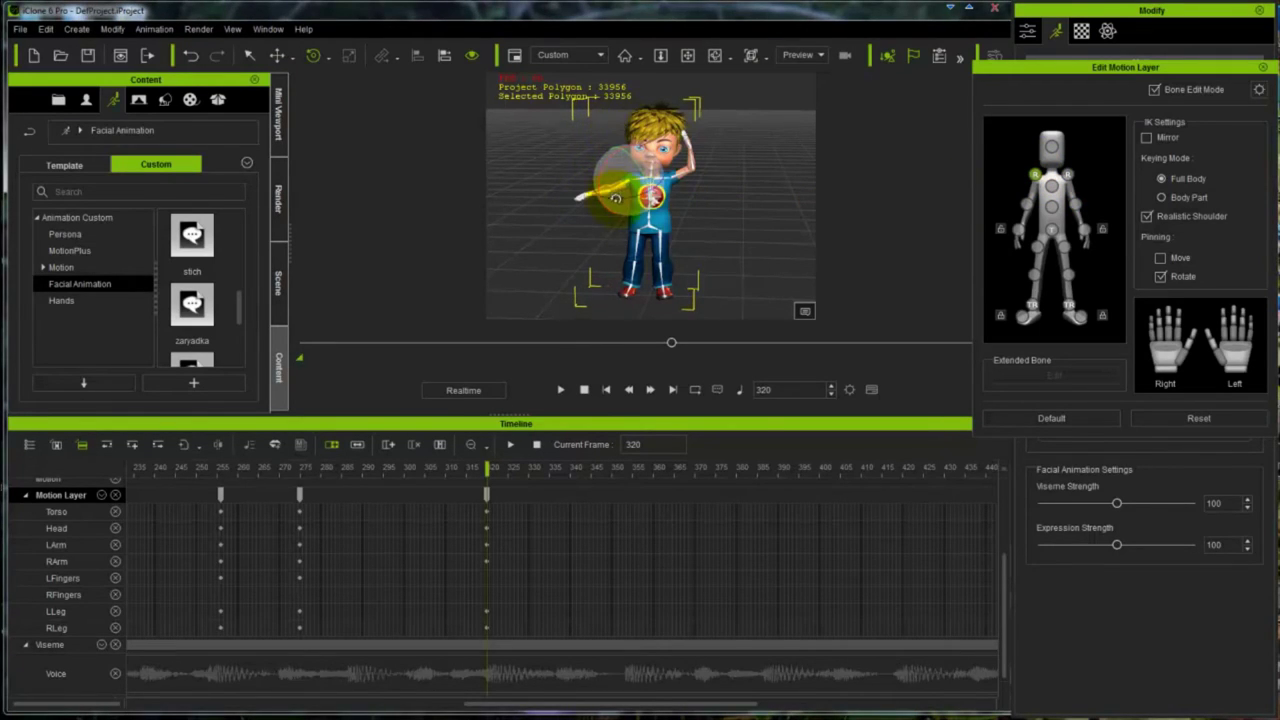
drag(614, 197, 606, 200)
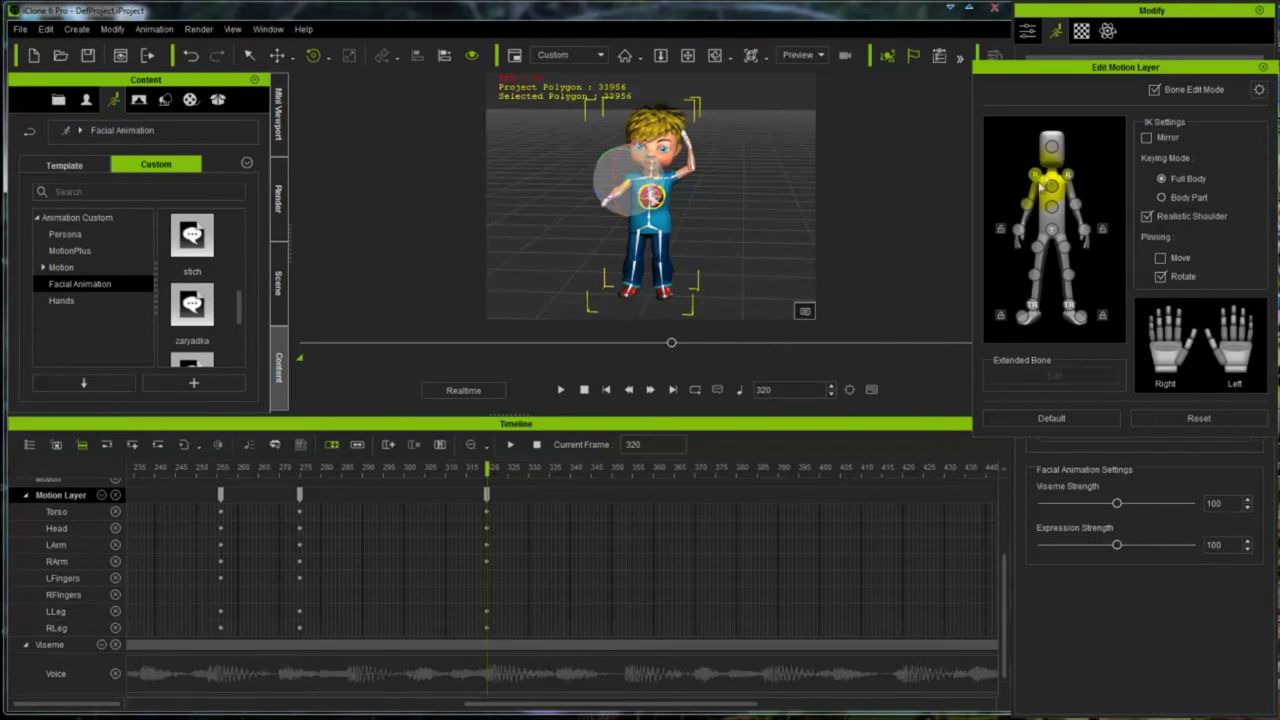
click(1027, 203)
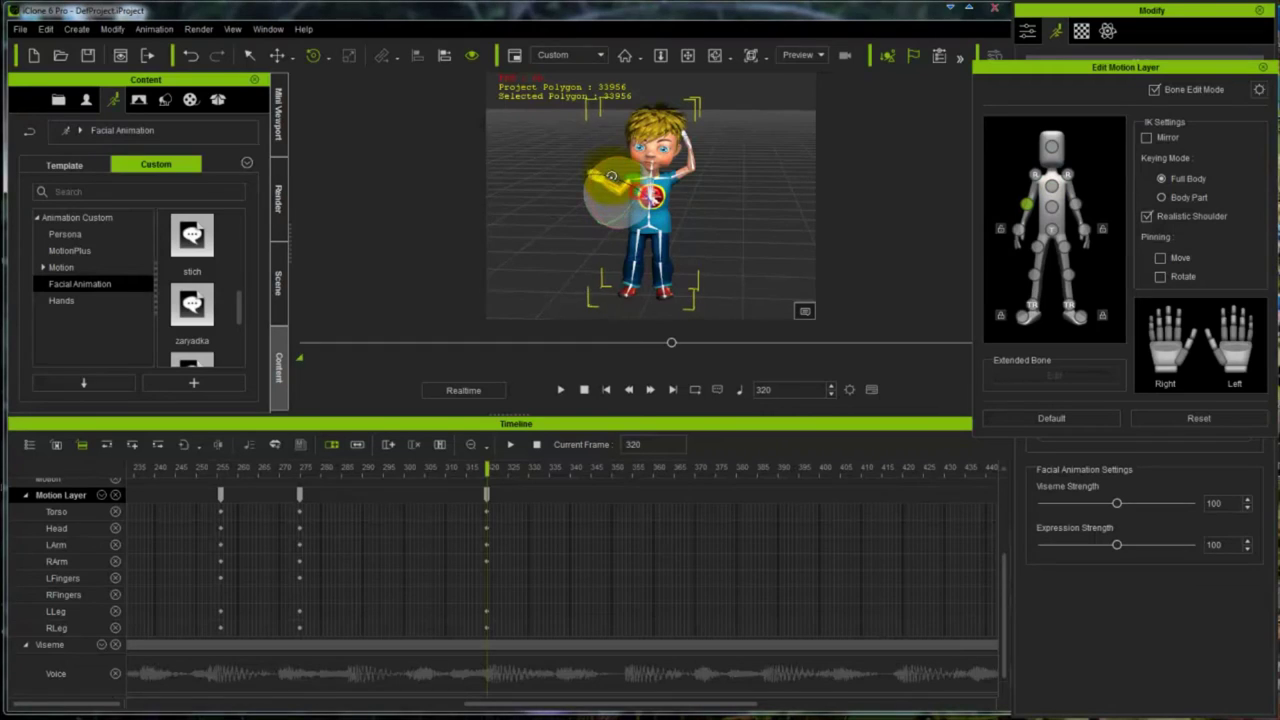
mouse_move(614, 175)
mouse_down()
mouse_move(600, 195)
mouse_move(599, 176)
mouse_up()
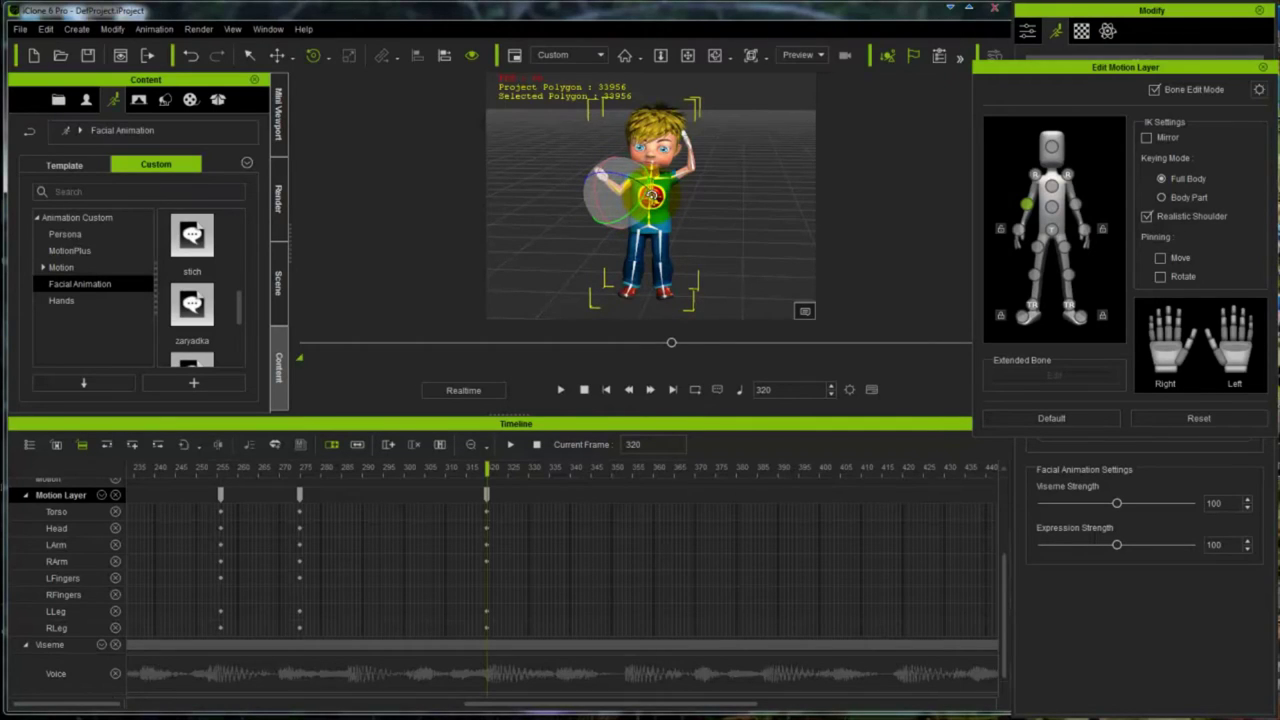
Step: Rotate the right upper arm, forearm and hand so the right hand also rests against the side of the head
click(1034, 176)
mouse_move(616, 163)
mouse_down()
mouse_move(605, 158)
mouse_move(618, 138)
mouse_up()
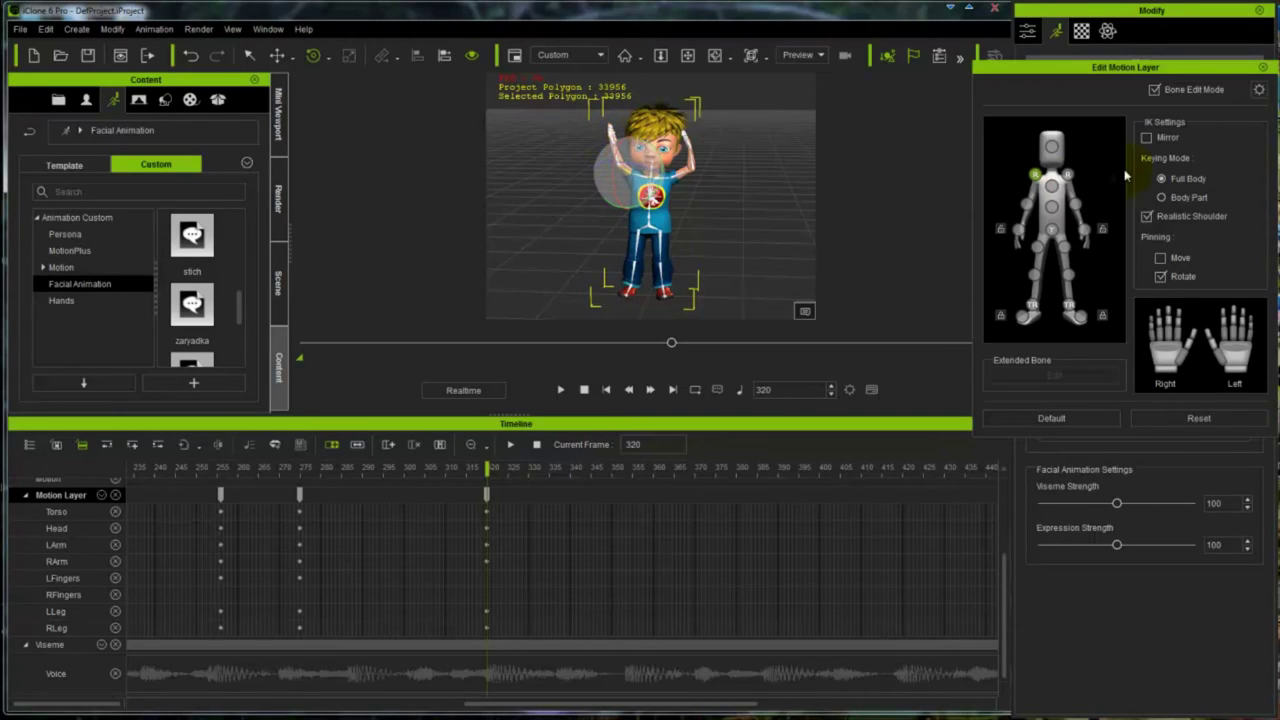
click(1026, 204)
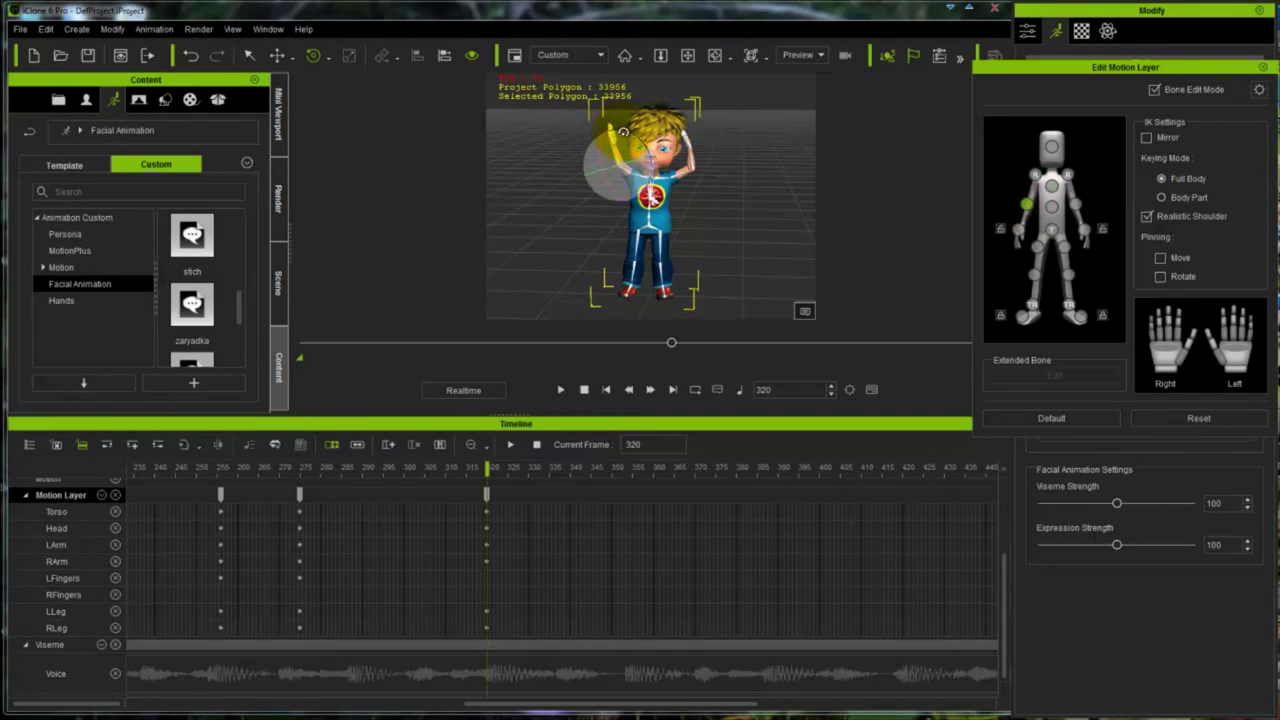
drag(624, 131, 639, 141)
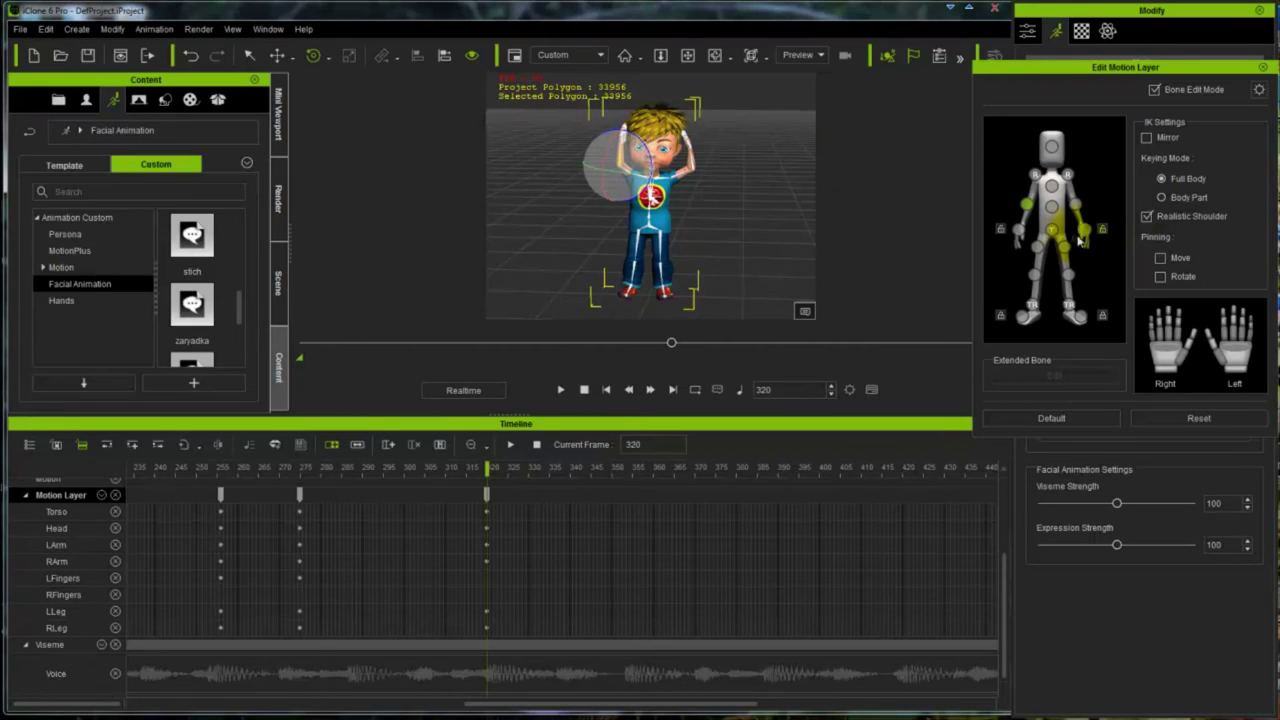
click(1018, 231)
drag(612, 148, 649, 131)
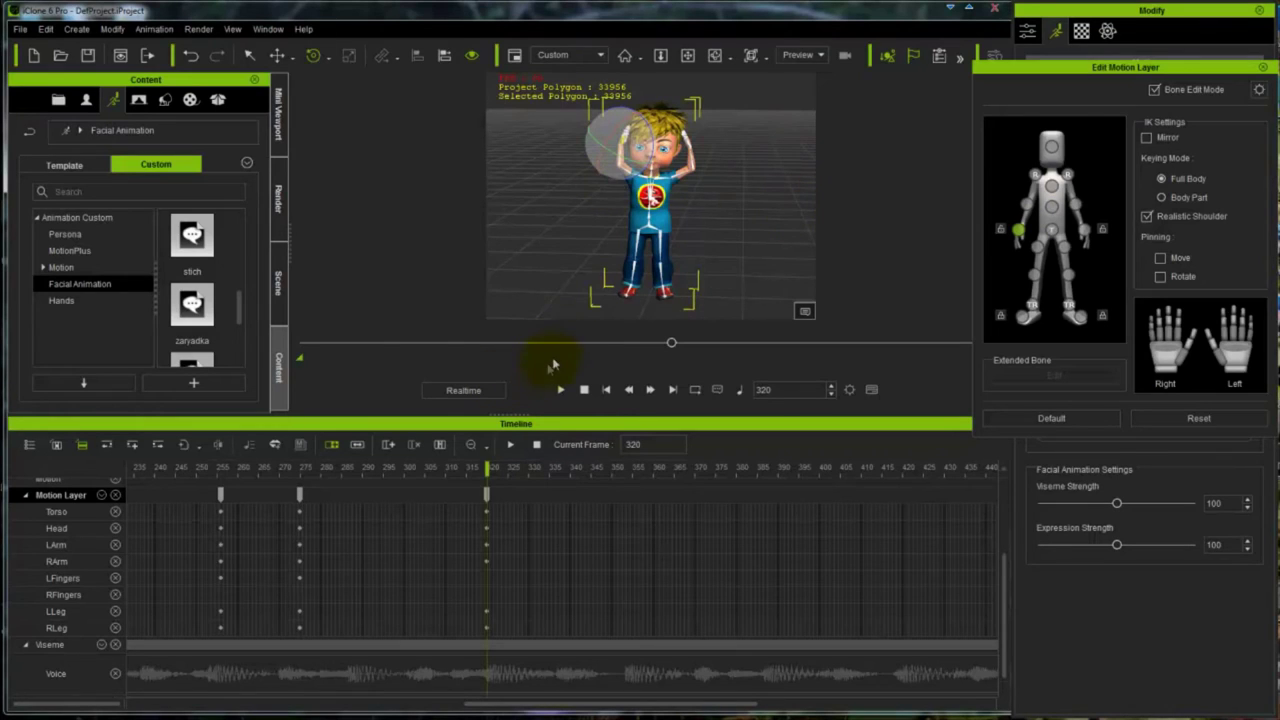
Step: Rotate the left upper arm slightly forward at frame 320, checking the raised arms from the side
right_drag(557, 294, 194, 246)
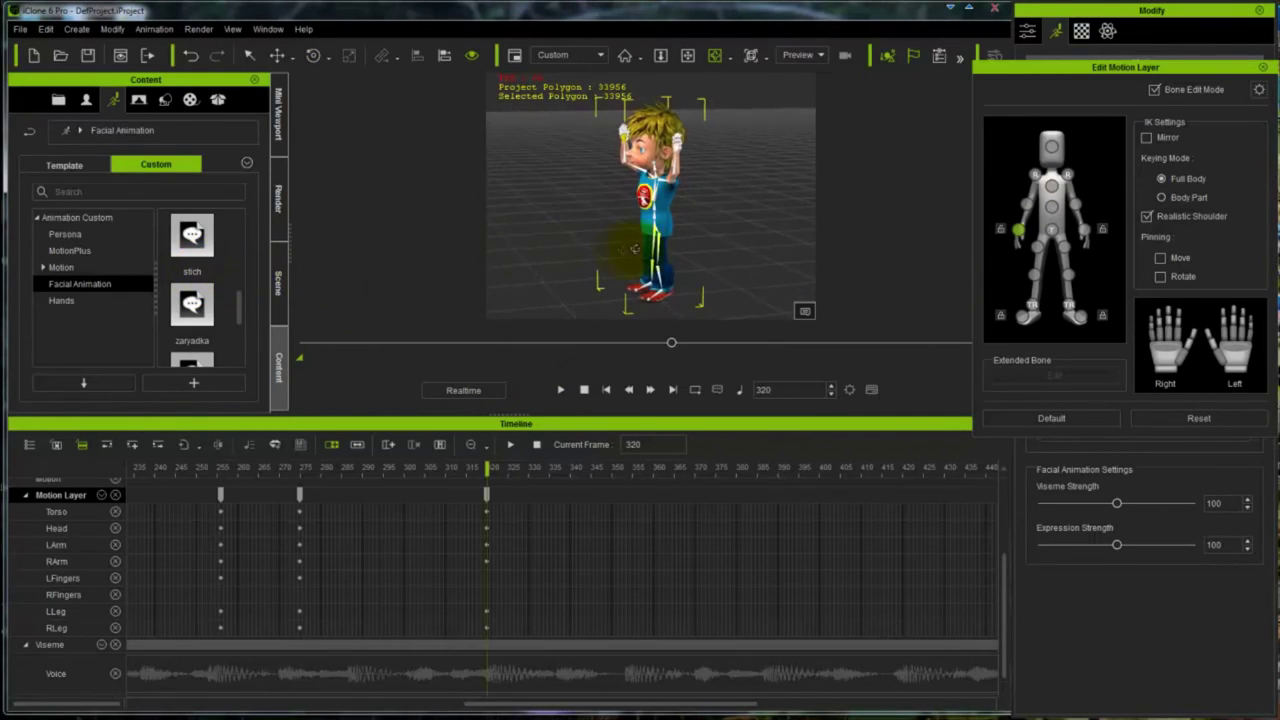
click(690, 176)
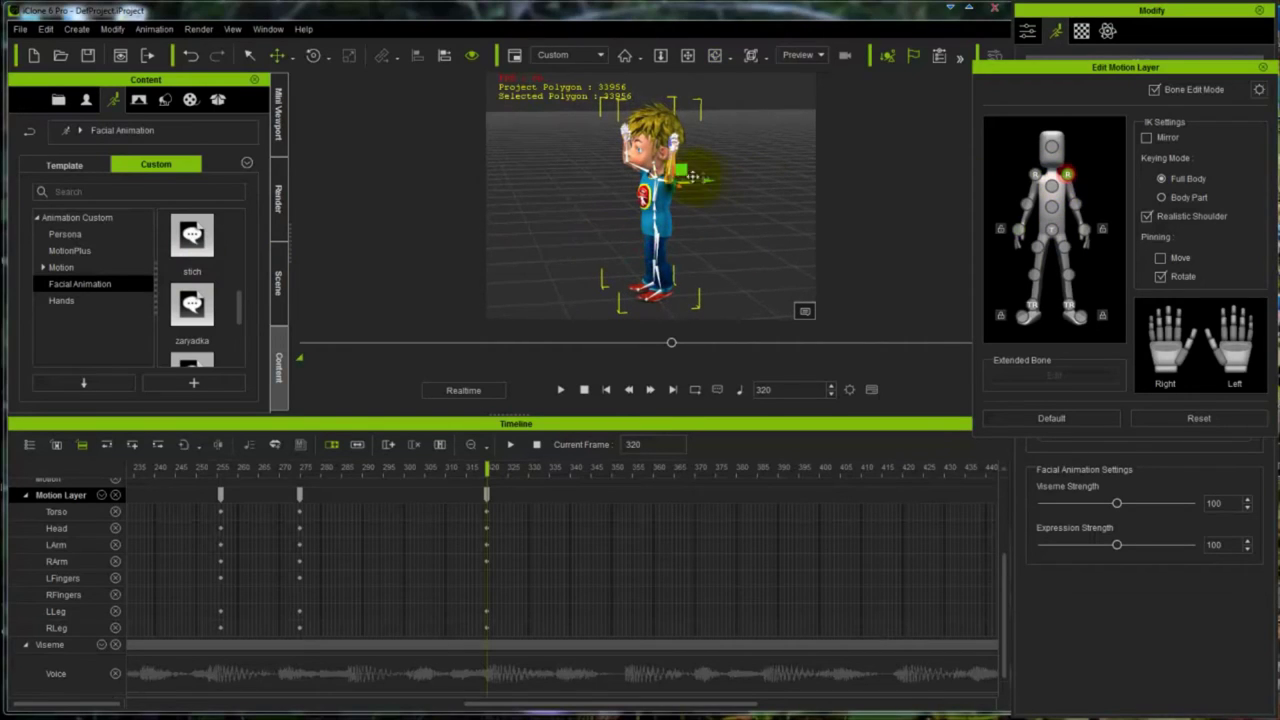
key(e)
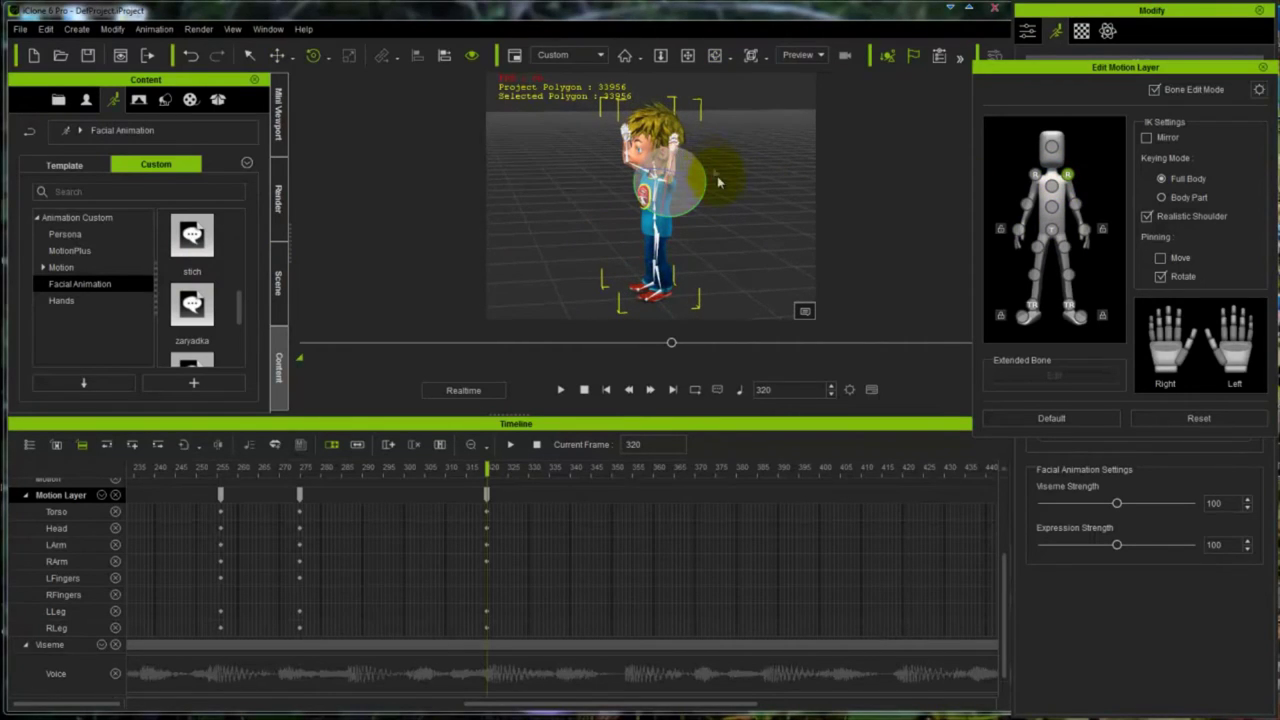
drag(707, 176, 697, 158)
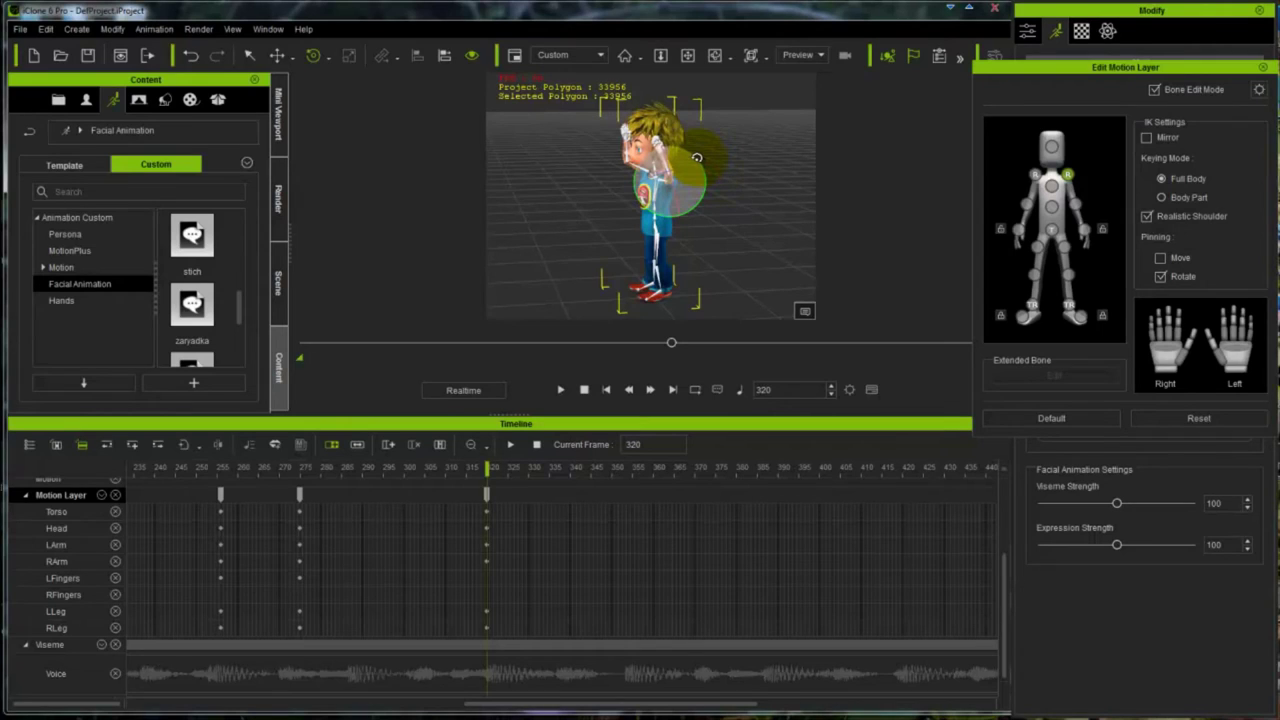
mouse_move(593, 260)
right_down()
mouse_move(741, 263)
mouse_move(851, 246)
mouse_move(723, 249)
mouse_move(771, 246)
right_up()
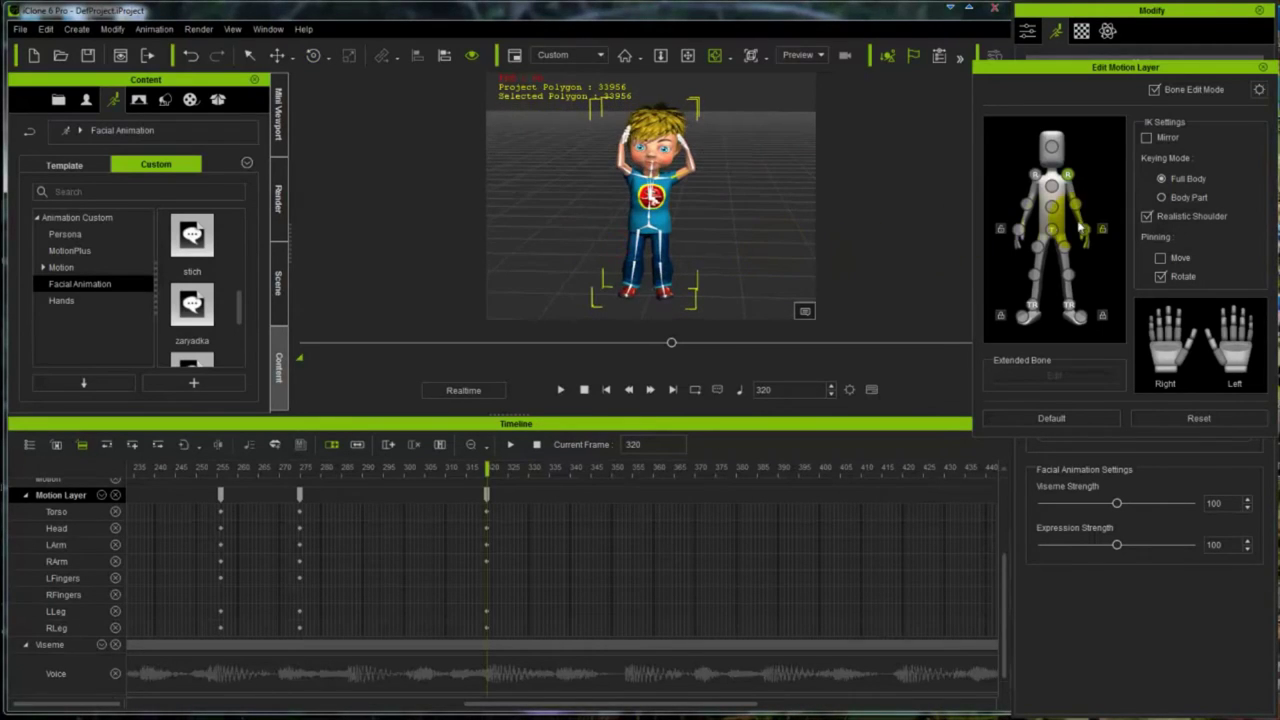
Step: Shift the hips slightly toward the avatar's right and lower them a little at frame 320
click(684, 234)
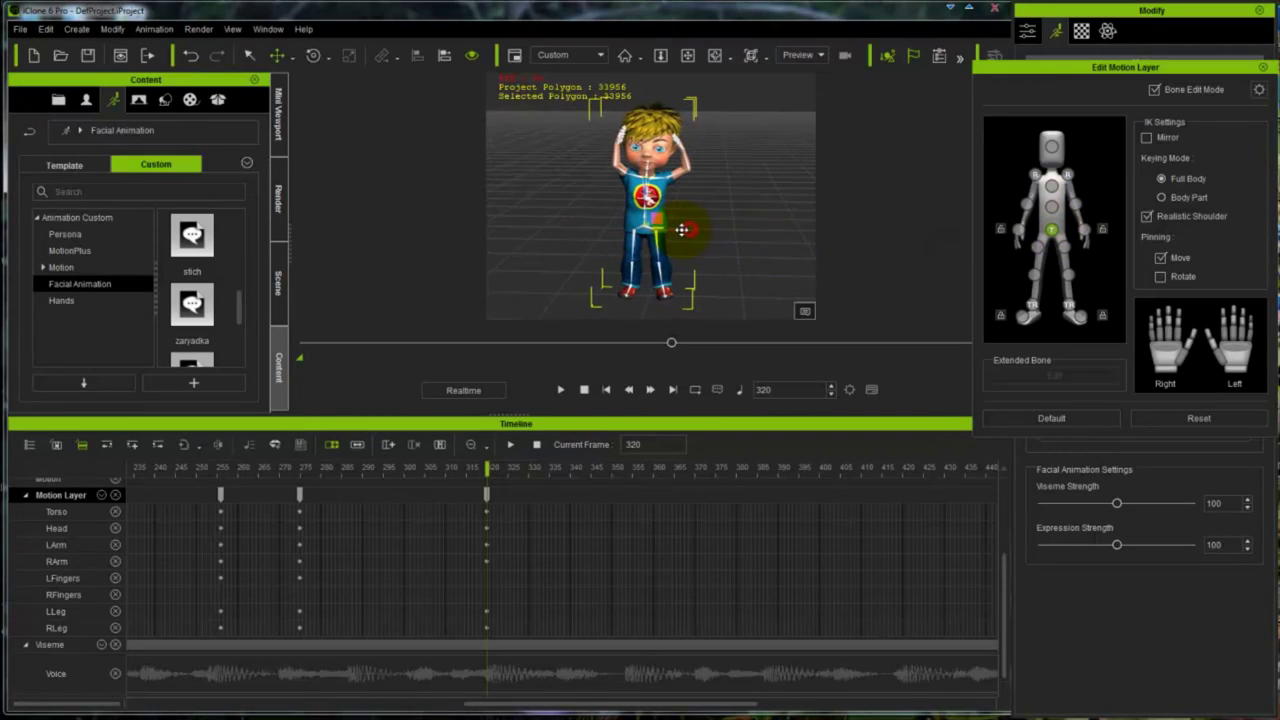
drag(681, 230, 684, 230)
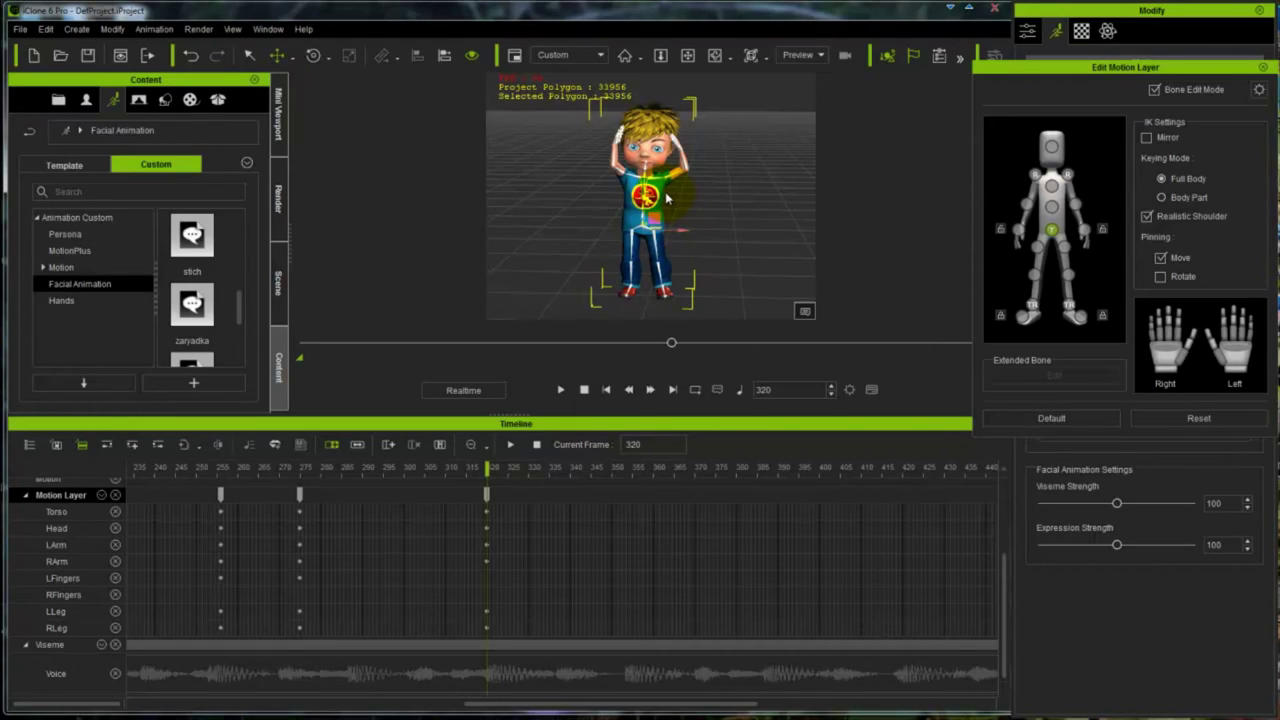
click(1052, 233)
drag(645, 196, 648, 200)
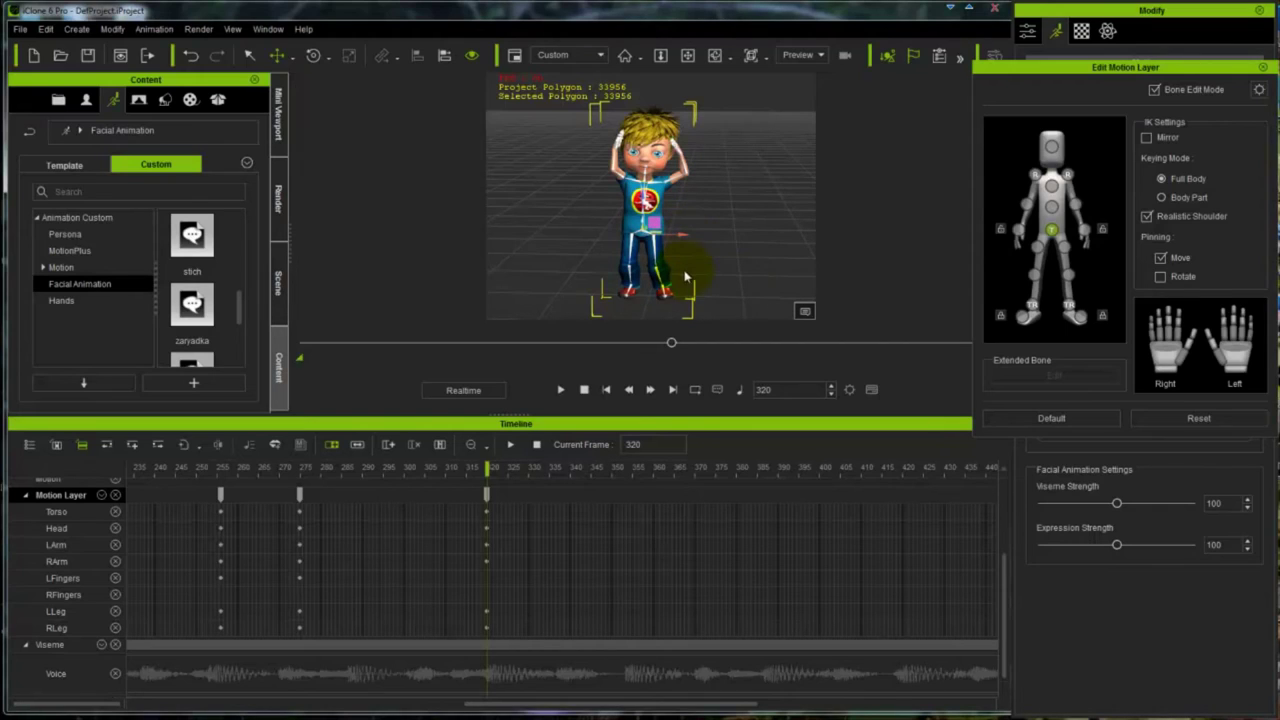
Step: At frame 351, lower the right upper arm so the hand comes down from the head to about chin height
click(615, 499)
click(1035, 176)
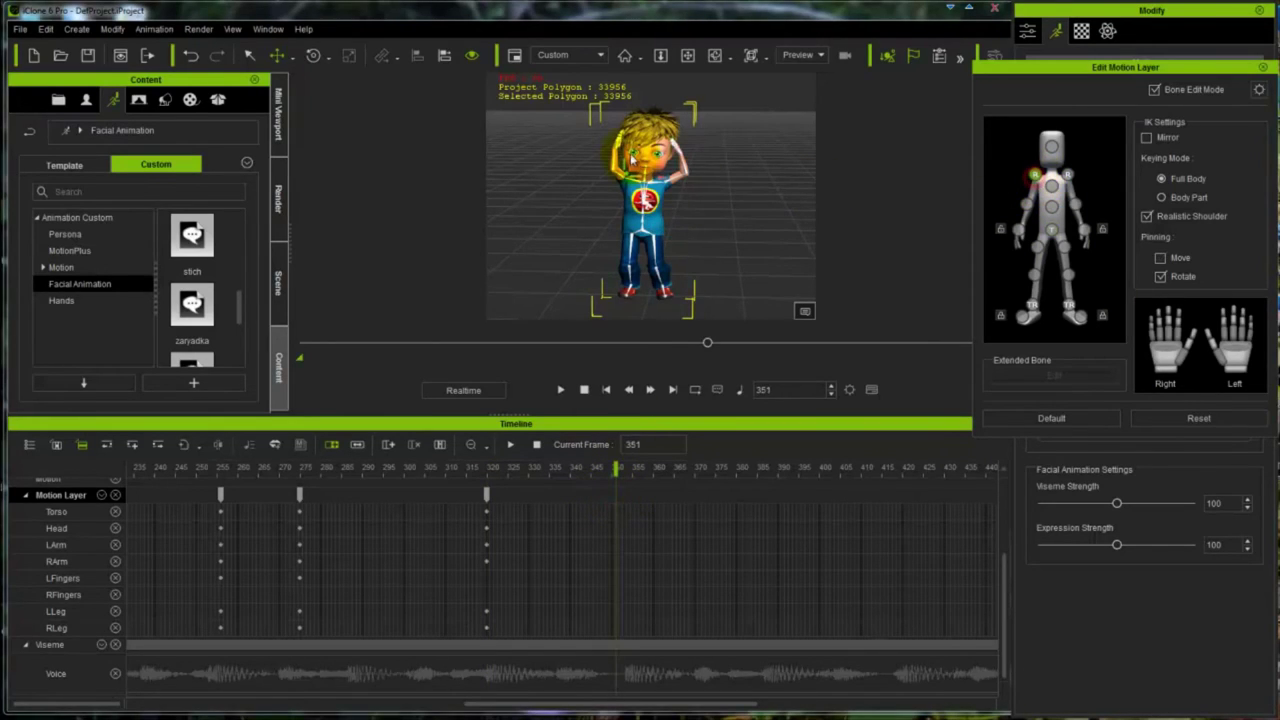
click(630, 156)
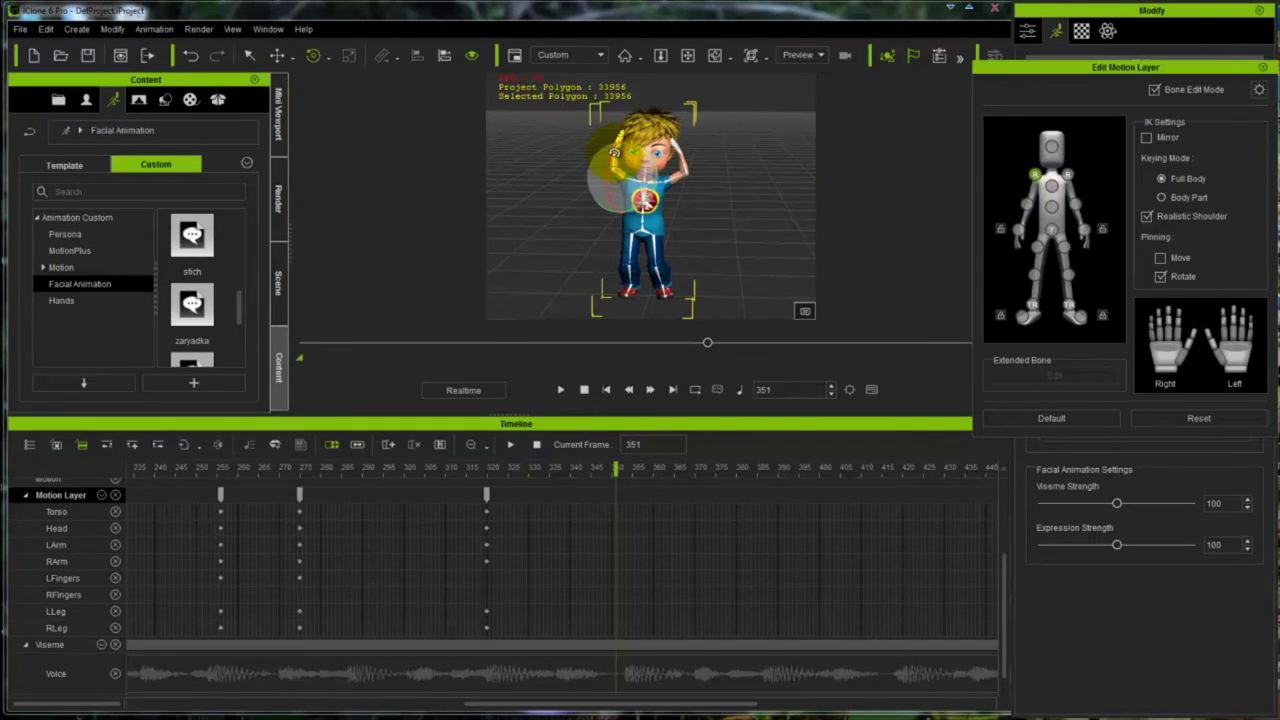
mouse_move(615, 152)
mouse_down()
mouse_move(603, 183)
mouse_move(620, 148)
mouse_up()
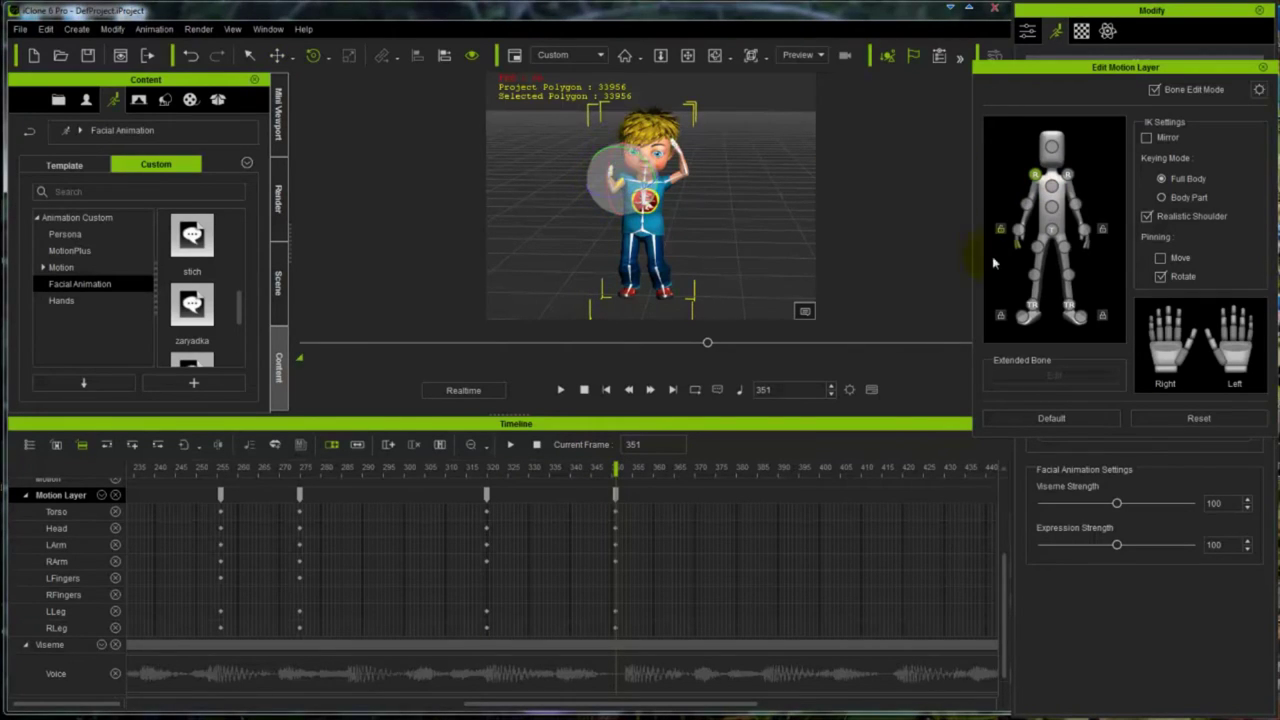
Step: Rotate the right forearm inward at frame 351 so it folds across the chest
click(1018, 230)
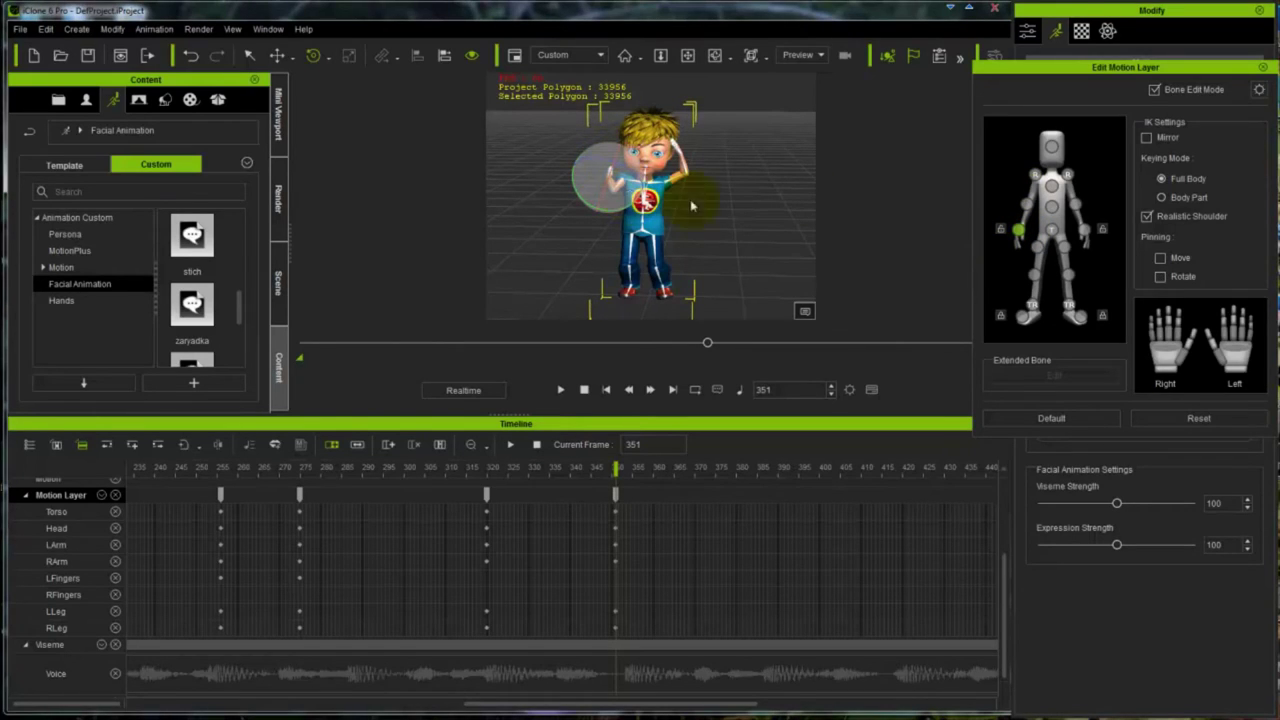
click(1027, 205)
mouse_move(585, 205)
mouse_down()
mouse_move(600, 190)
mouse_move(695, 186)
mouse_move(560, 172)
mouse_move(596, 210)
mouse_up()
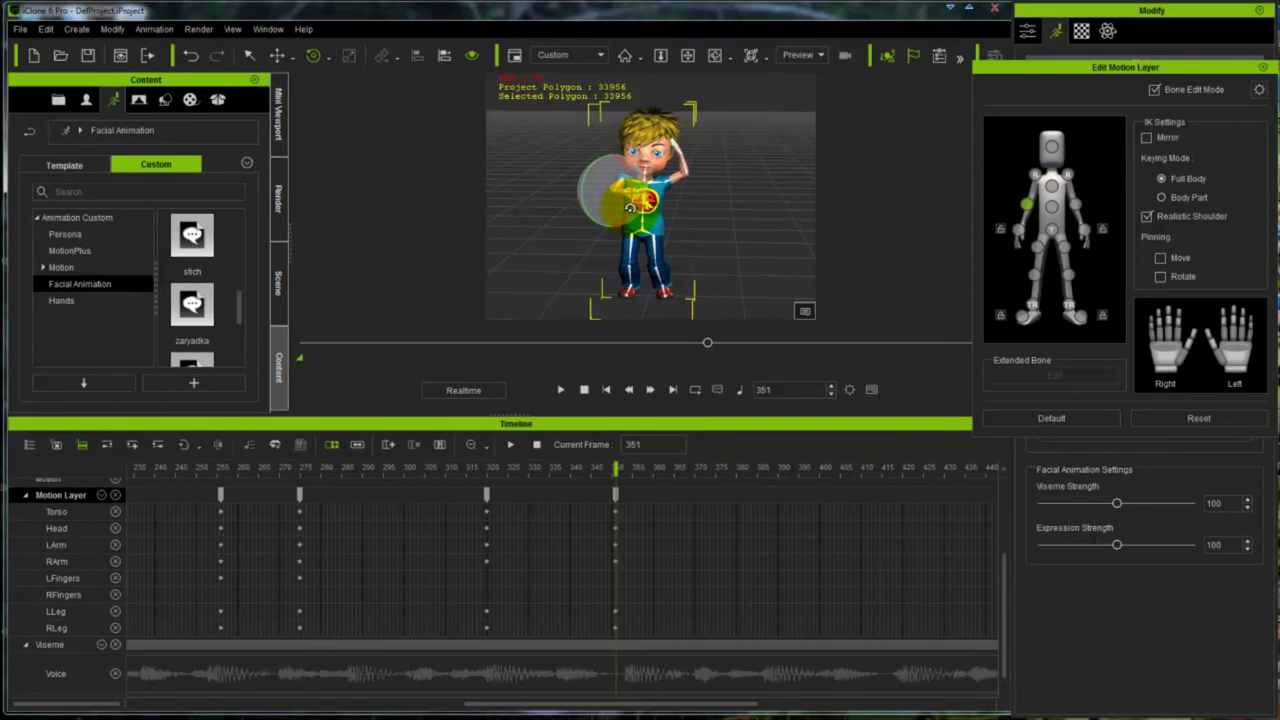
click(1036, 175)
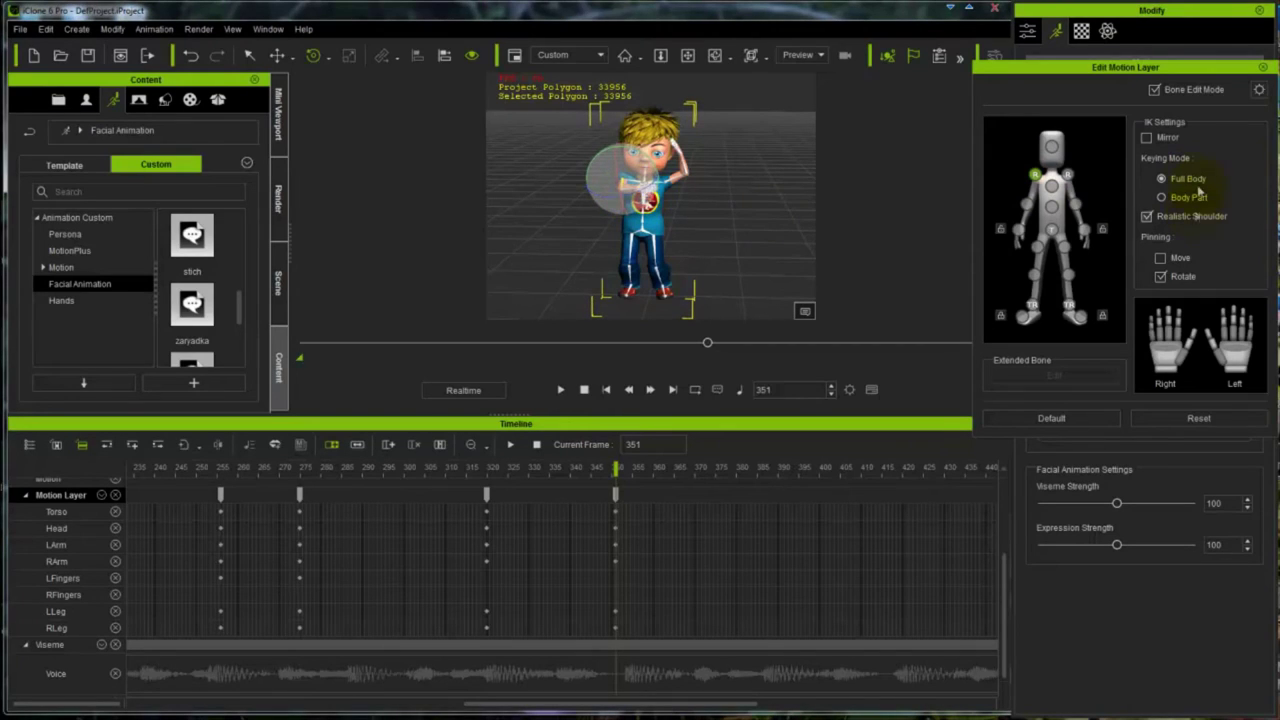
Step: Lower the left upper arm at frame 351 and position the forearm so both arms are folded in front of the chest
click(1067, 175)
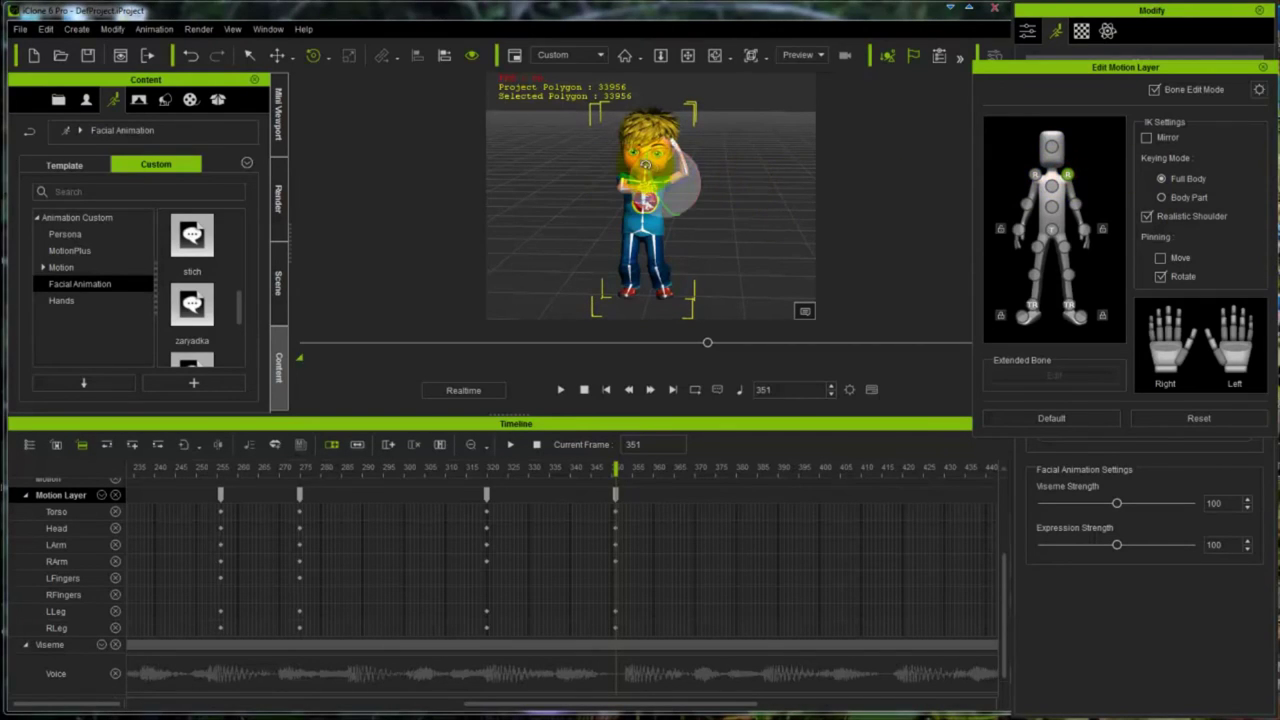
drag(645, 167, 646, 196)
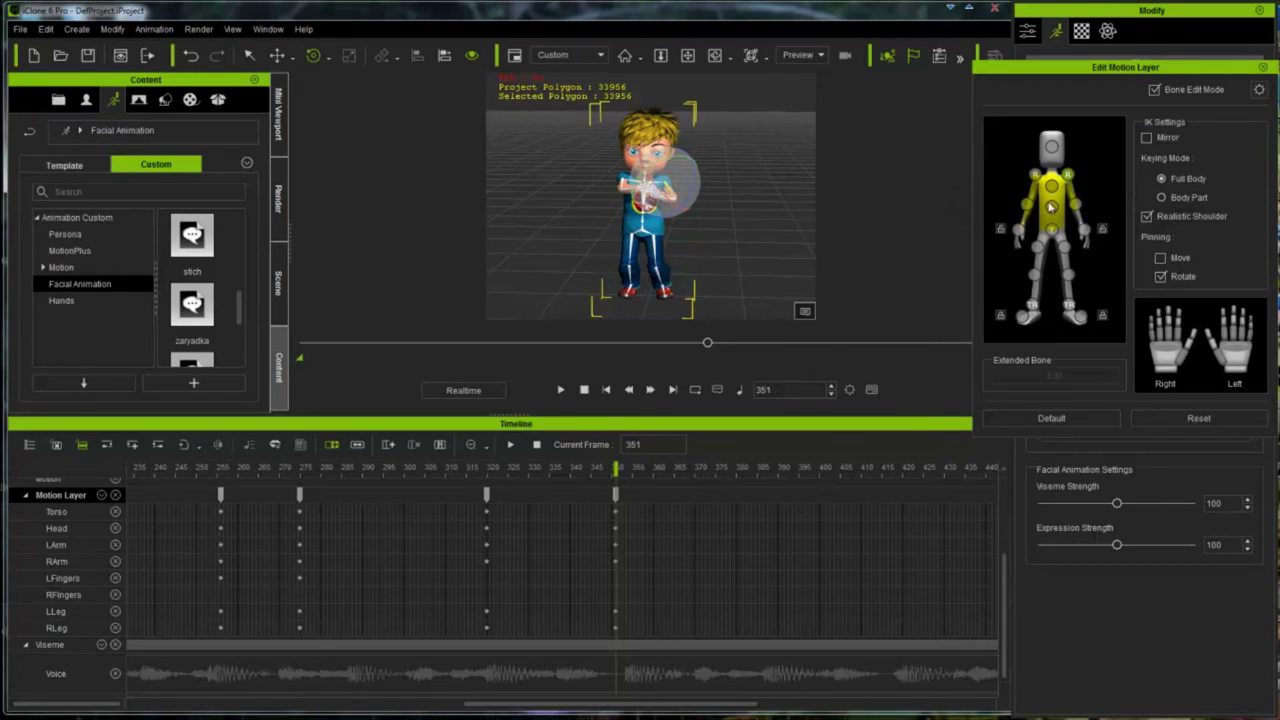
click(665, 193)
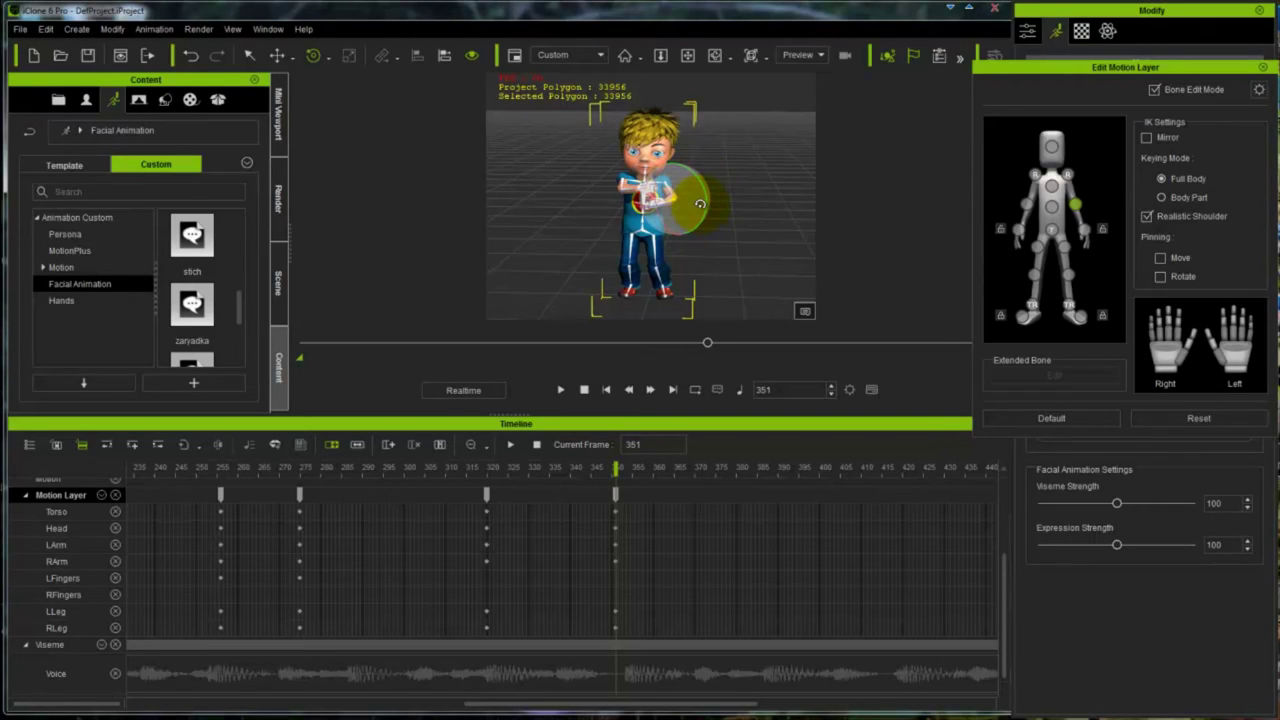
mouse_move(700, 210)
mouse_down()
mouse_move(715, 208)
mouse_move(705, 199)
mouse_up()
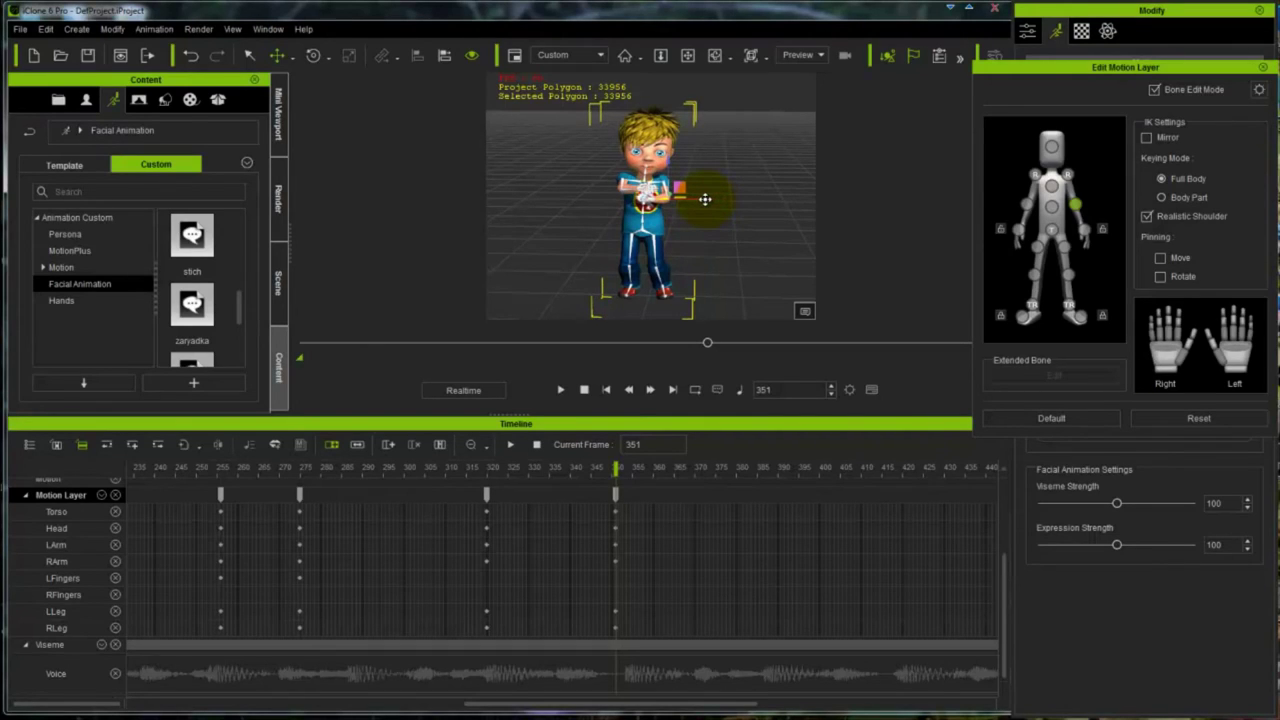
drag(705, 199, 705, 201)
Step: At frame 351, shift the hips slightly toward the avatar's left and rotate the chest slightly
click(1160, 258)
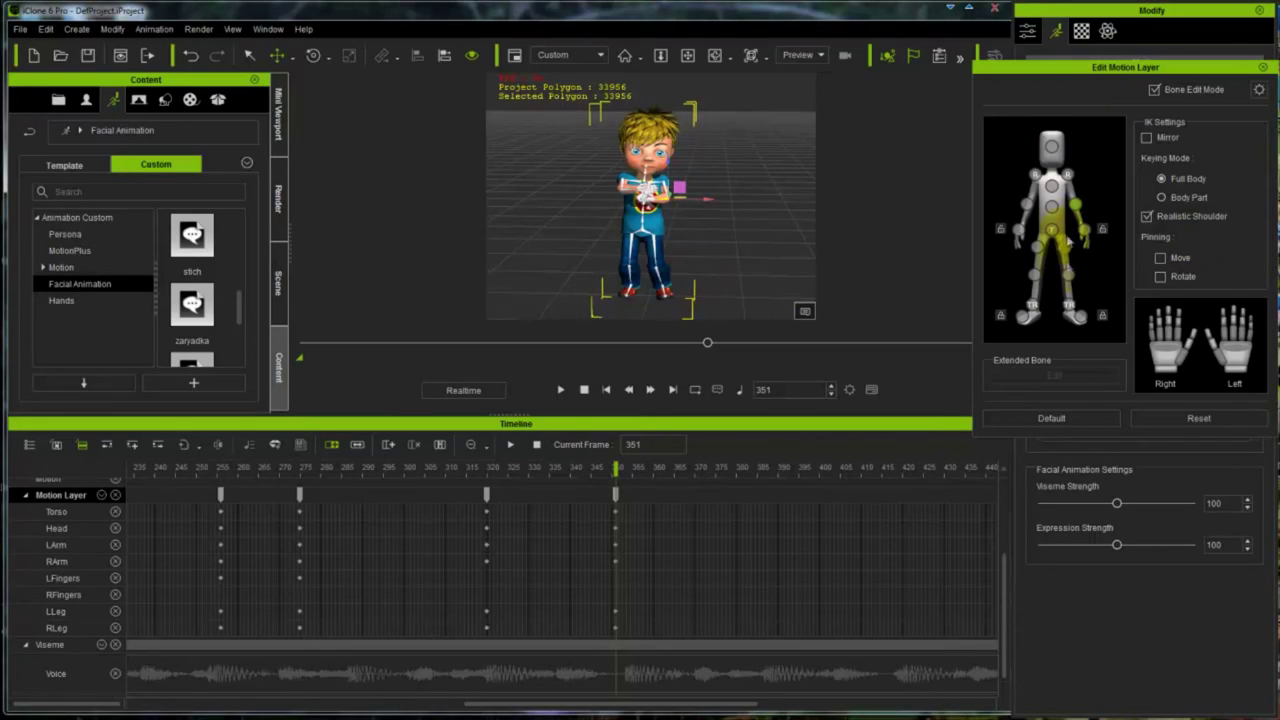
click(678, 236)
drag(678, 236, 686, 237)
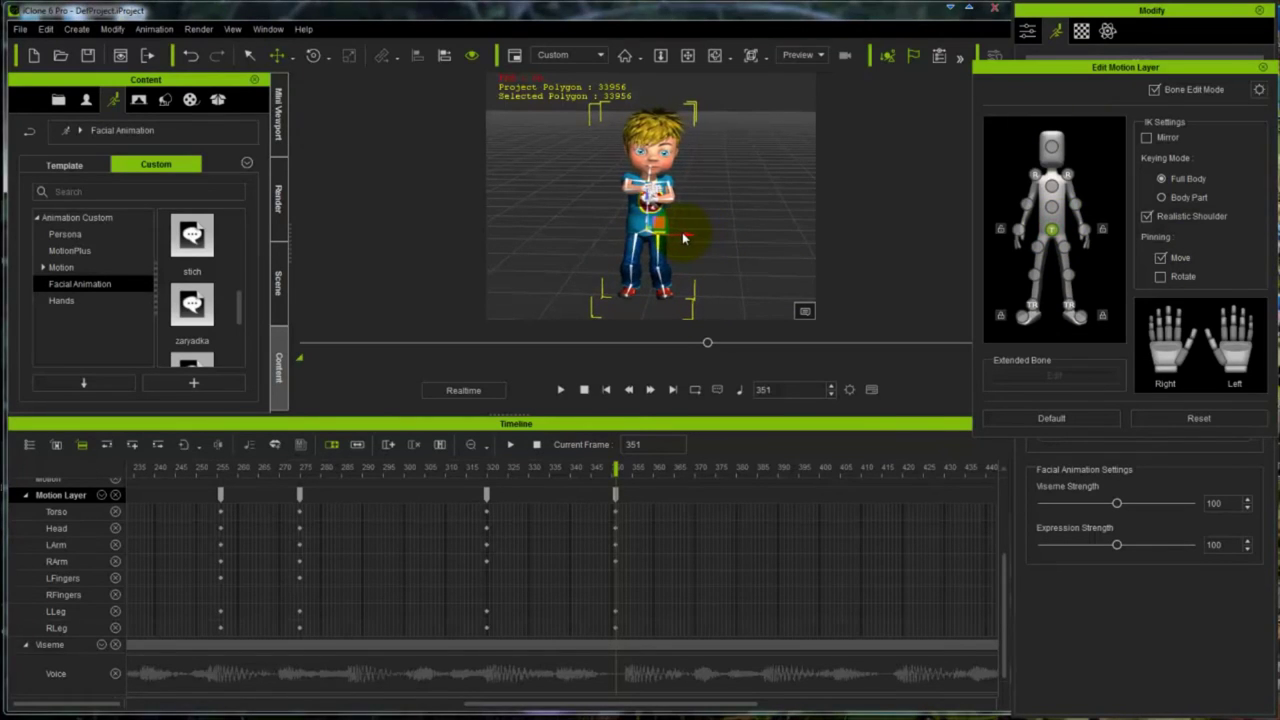
click(1055, 192)
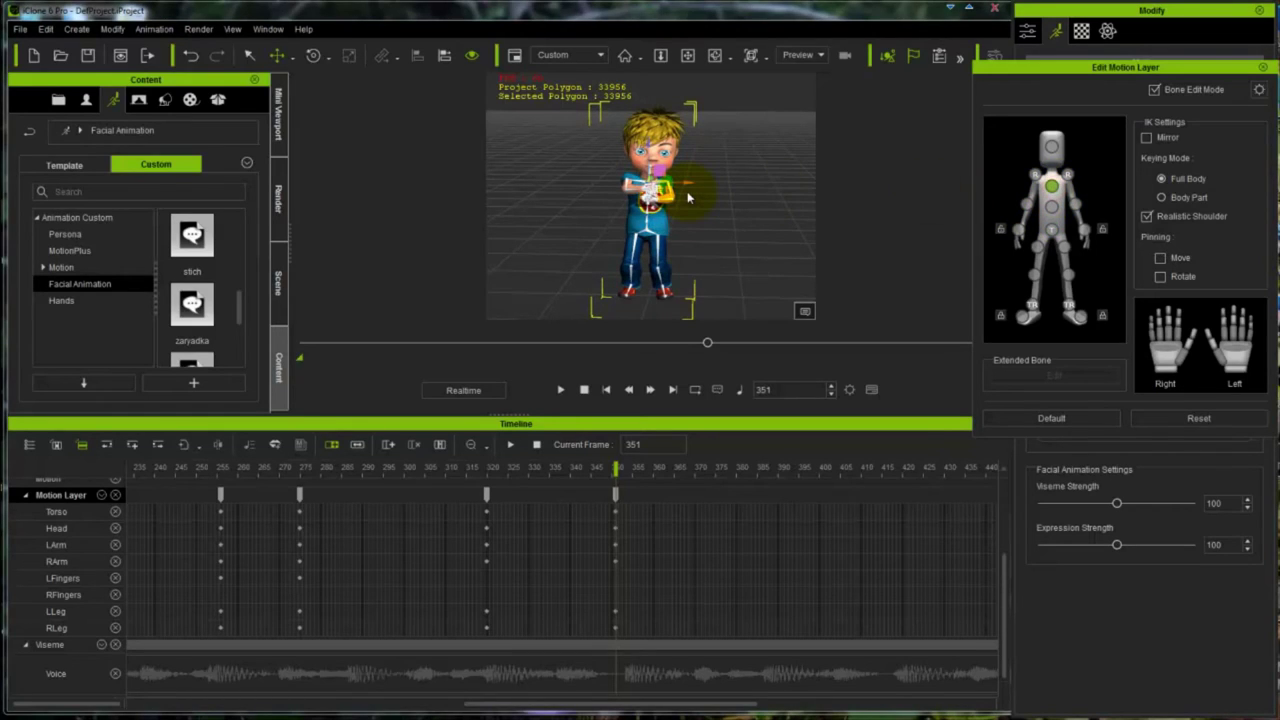
key(e)
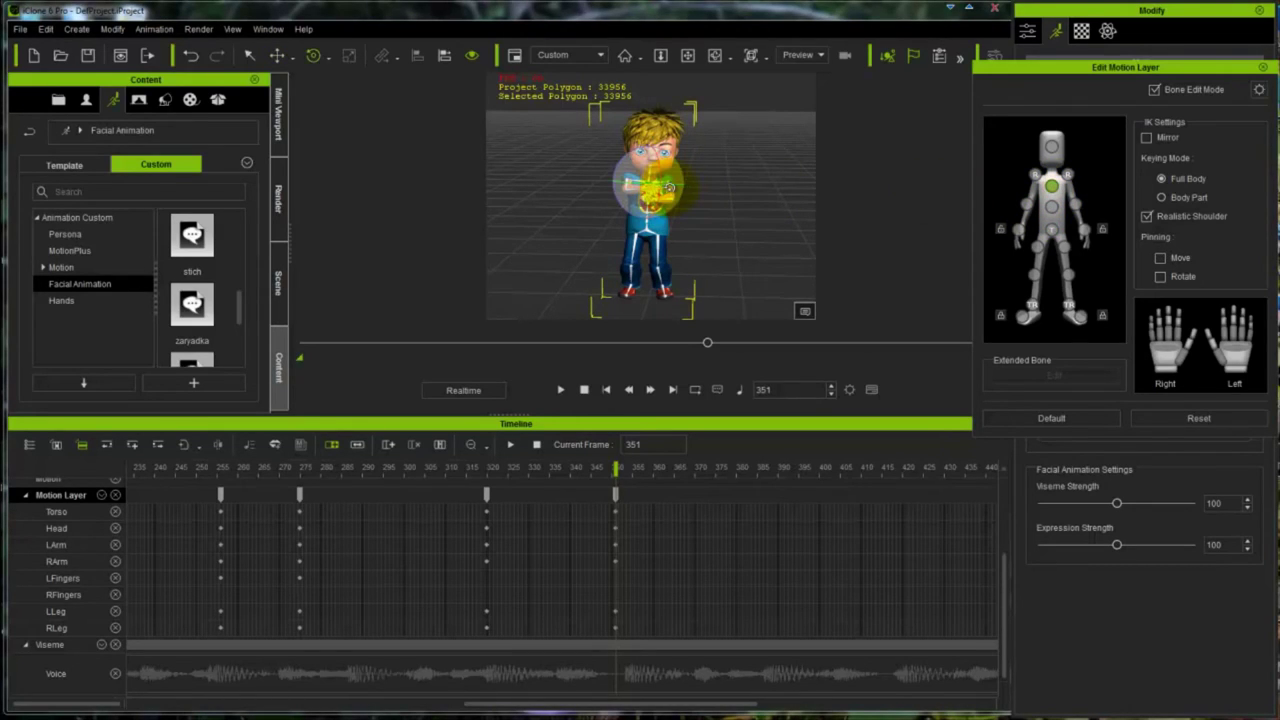
drag(678, 184, 698, 233)
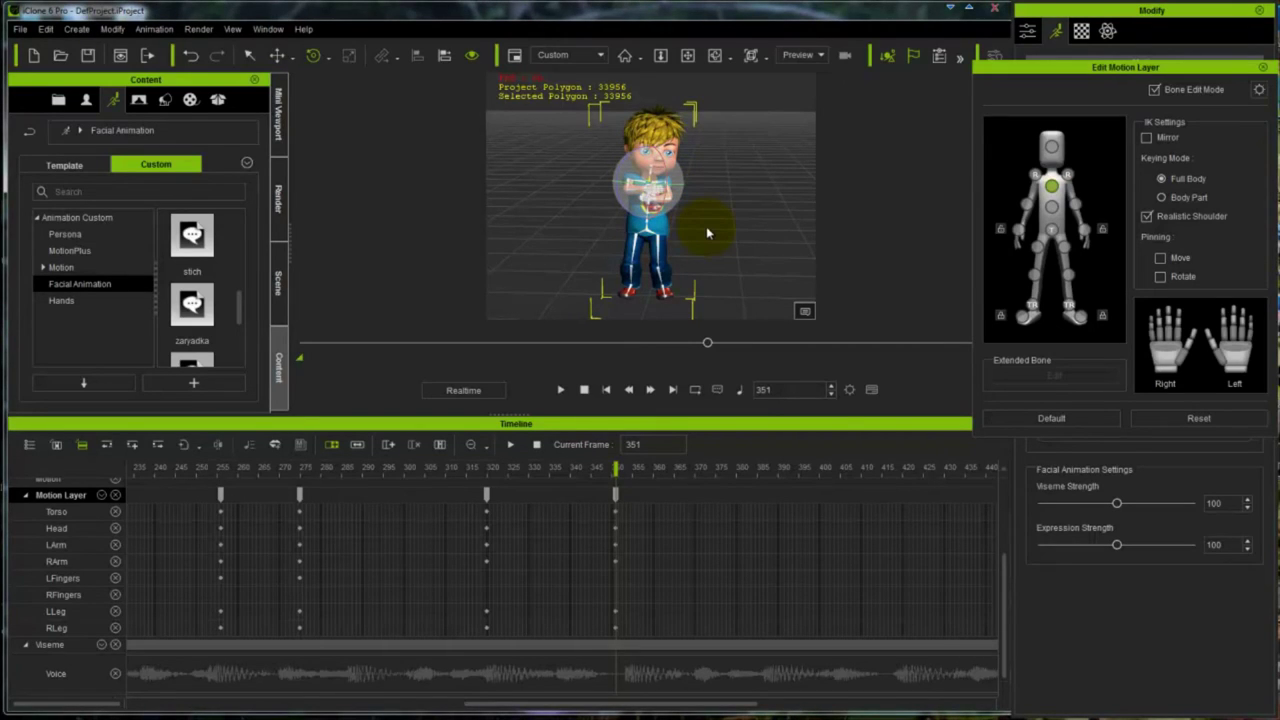
Step: At frame 377, lower the left upper arm and swing the forearm and hand outward, away from the body
click(726, 499)
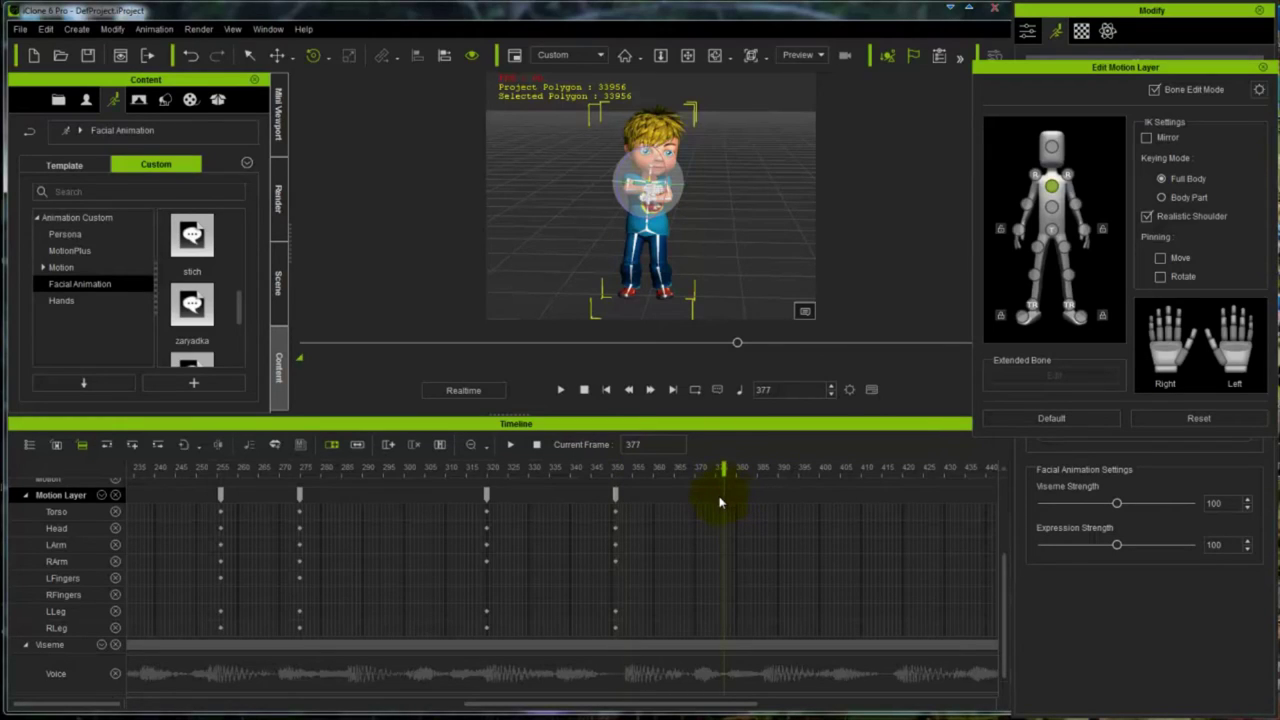
click(1040, 178)
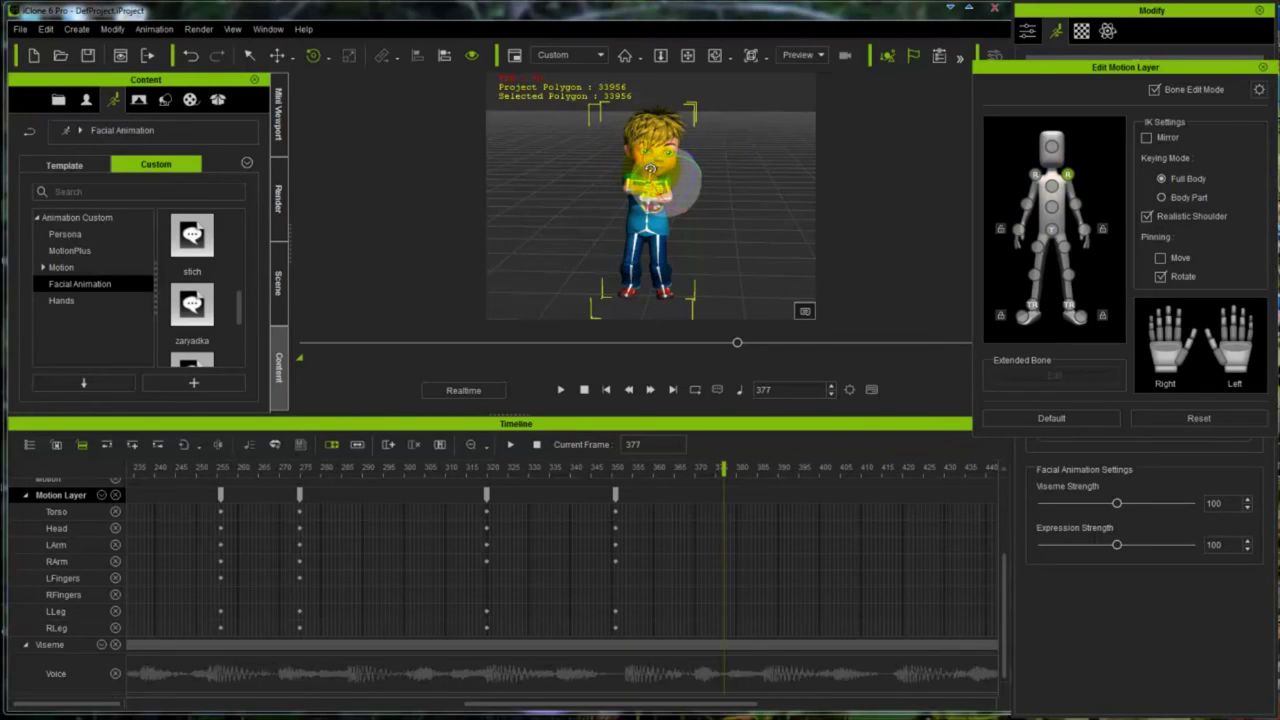
drag(652, 186, 674, 222)
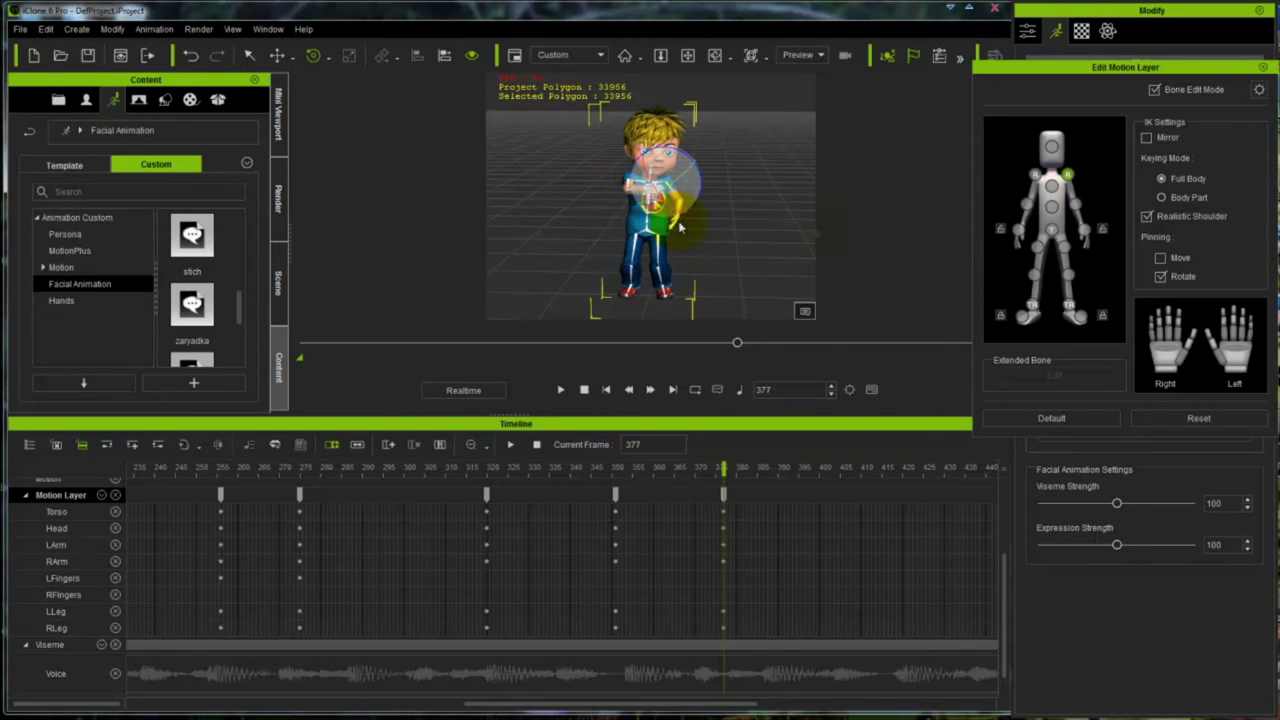
click(1075, 205)
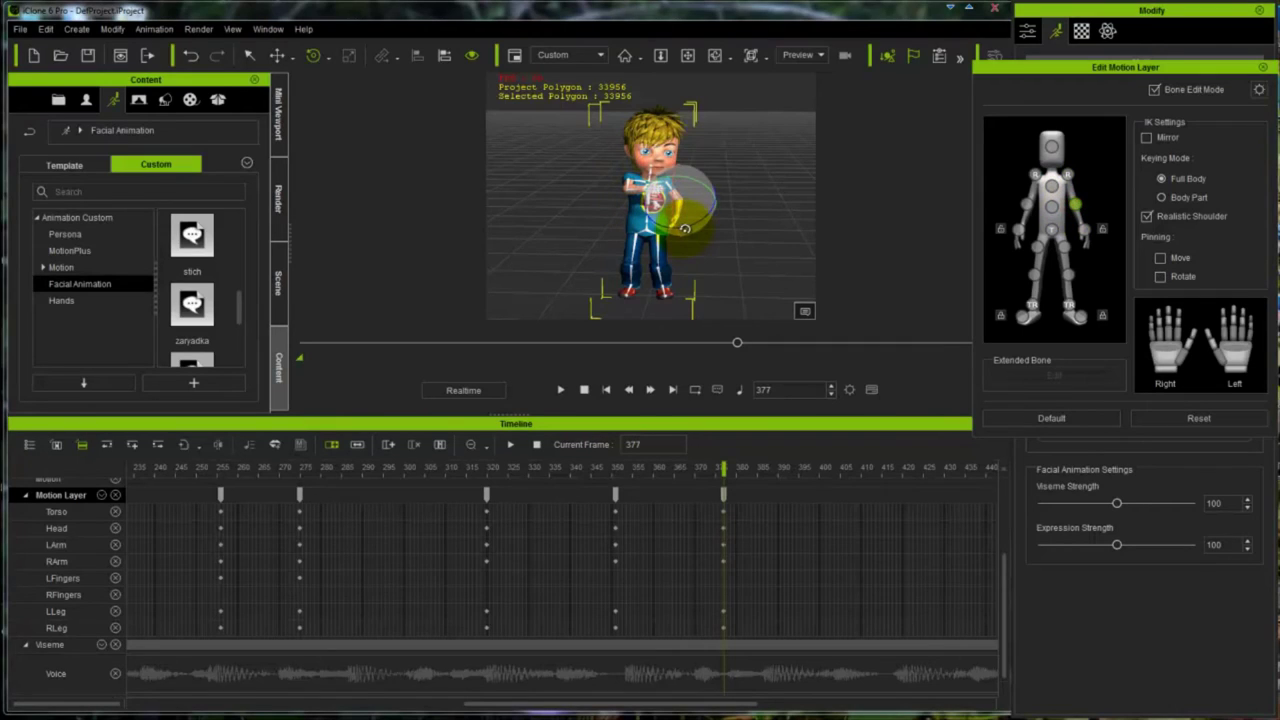
mouse_move(685, 228)
mouse_down()
mouse_move(713, 226)
mouse_move(690, 198)
mouse_move(684, 208)
mouse_move(706, 218)
mouse_up()
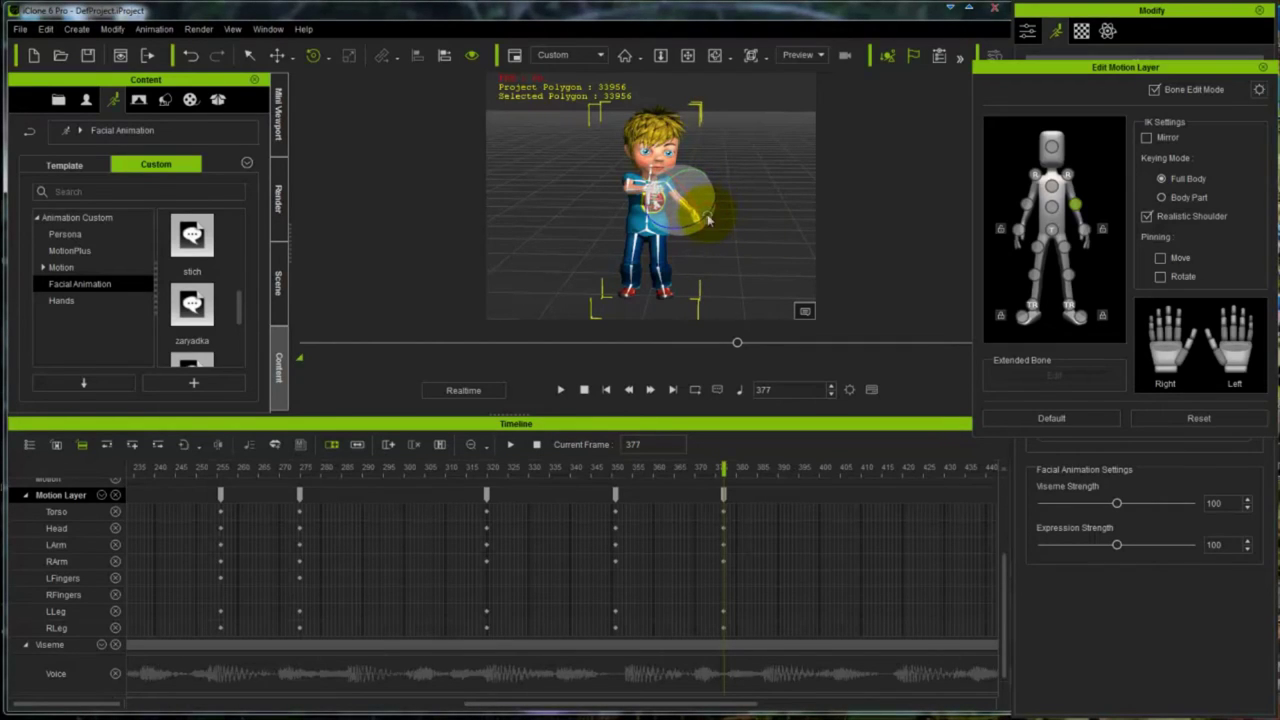
click(709, 214)
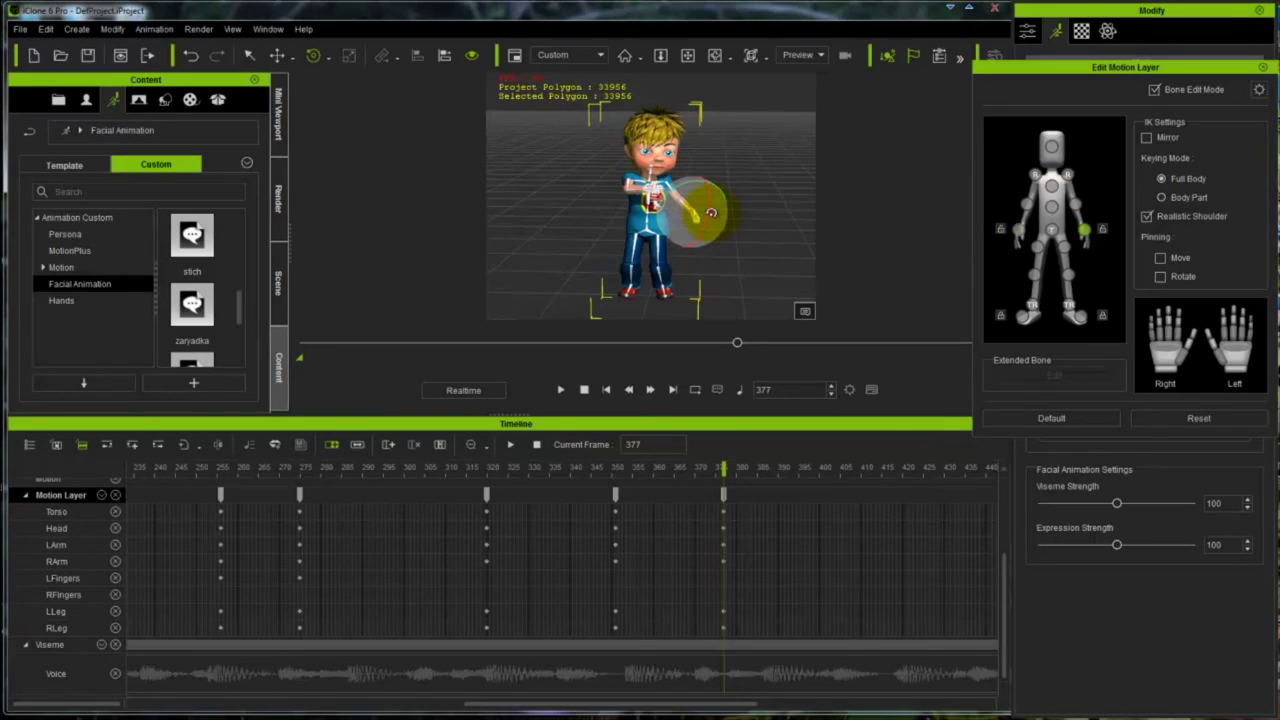
drag(711, 213, 711, 204)
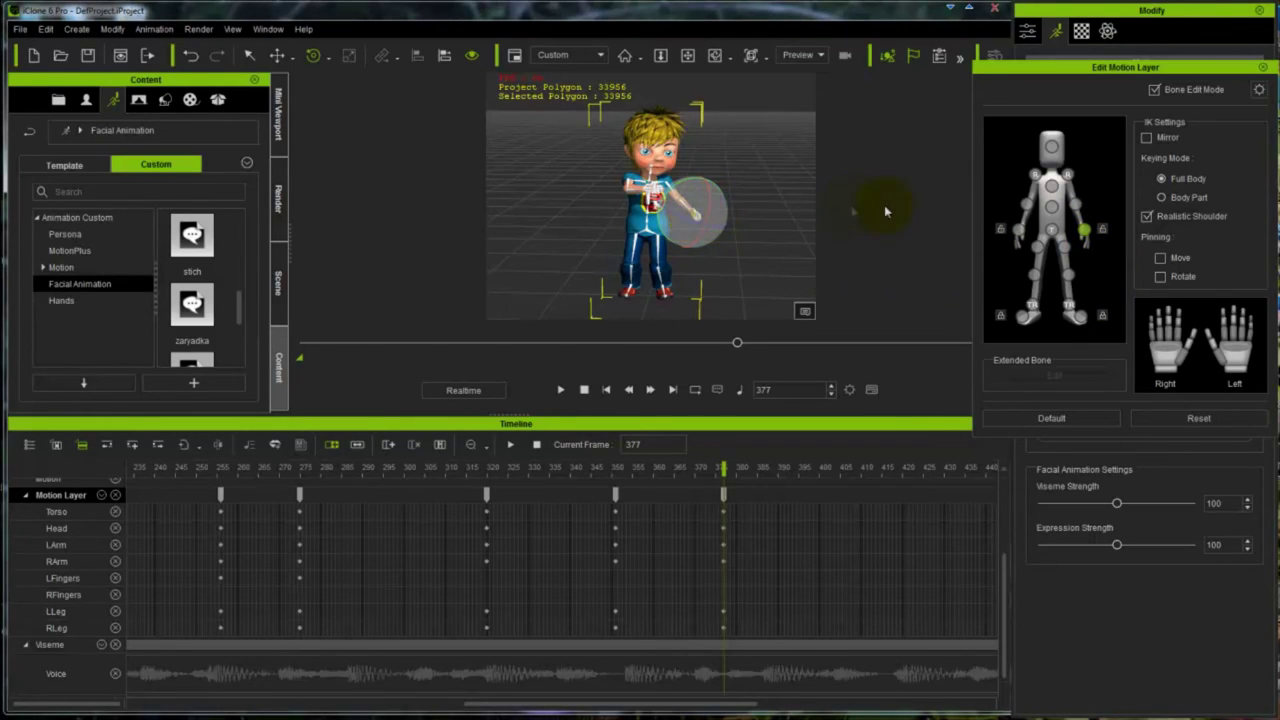
Step: Unfold the right arm at frame 377, lowering it from the chest so the hand rests out beside the hip
click(1036, 175)
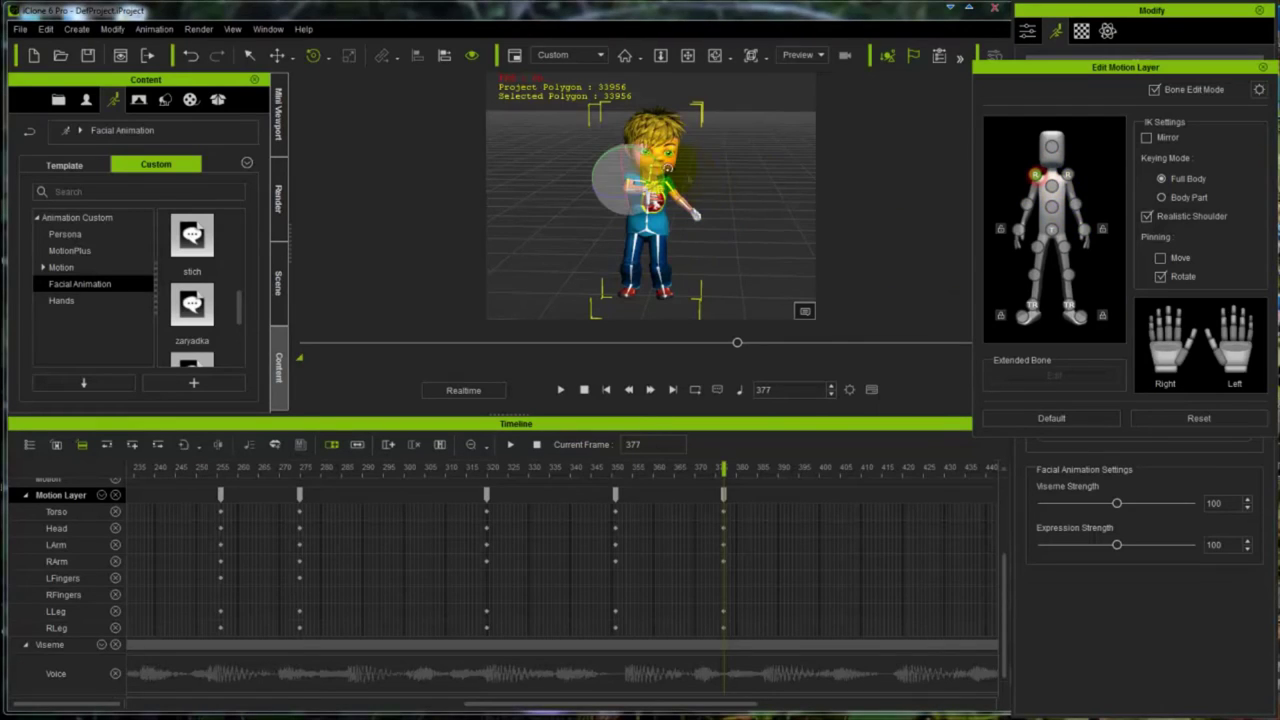
drag(653, 186, 605, 198)
click(1027, 205)
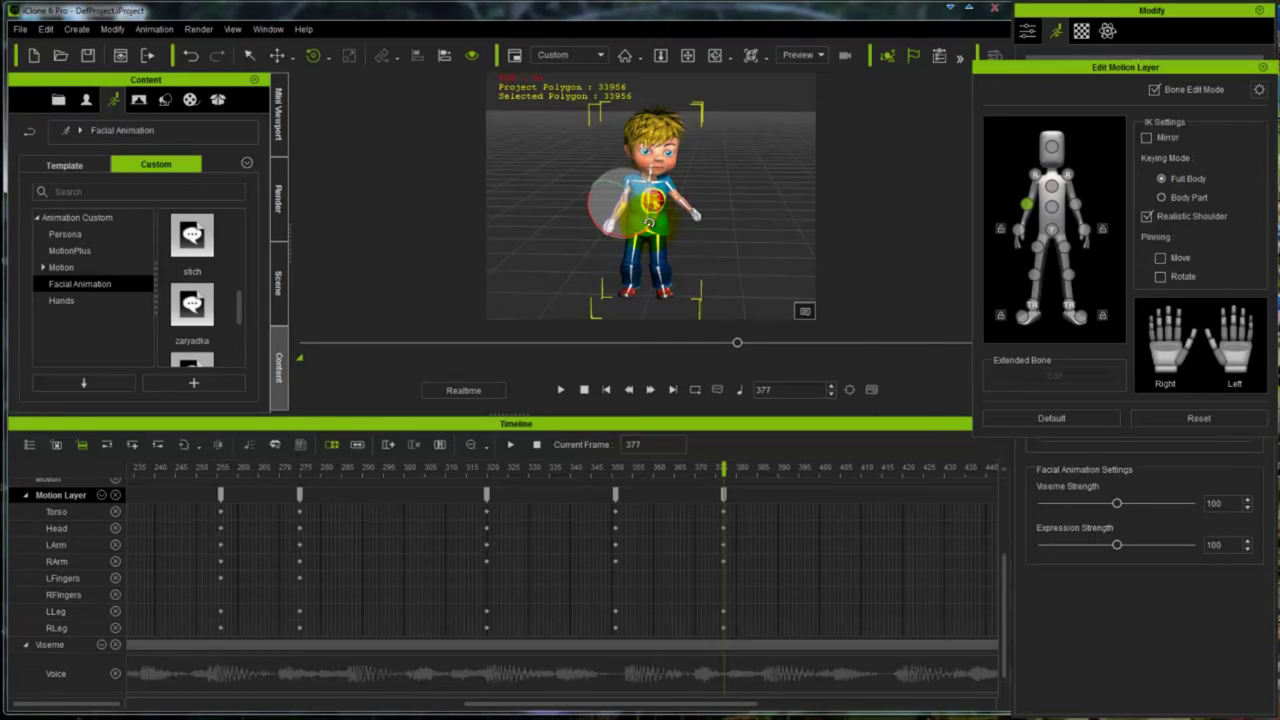
click(1034, 178)
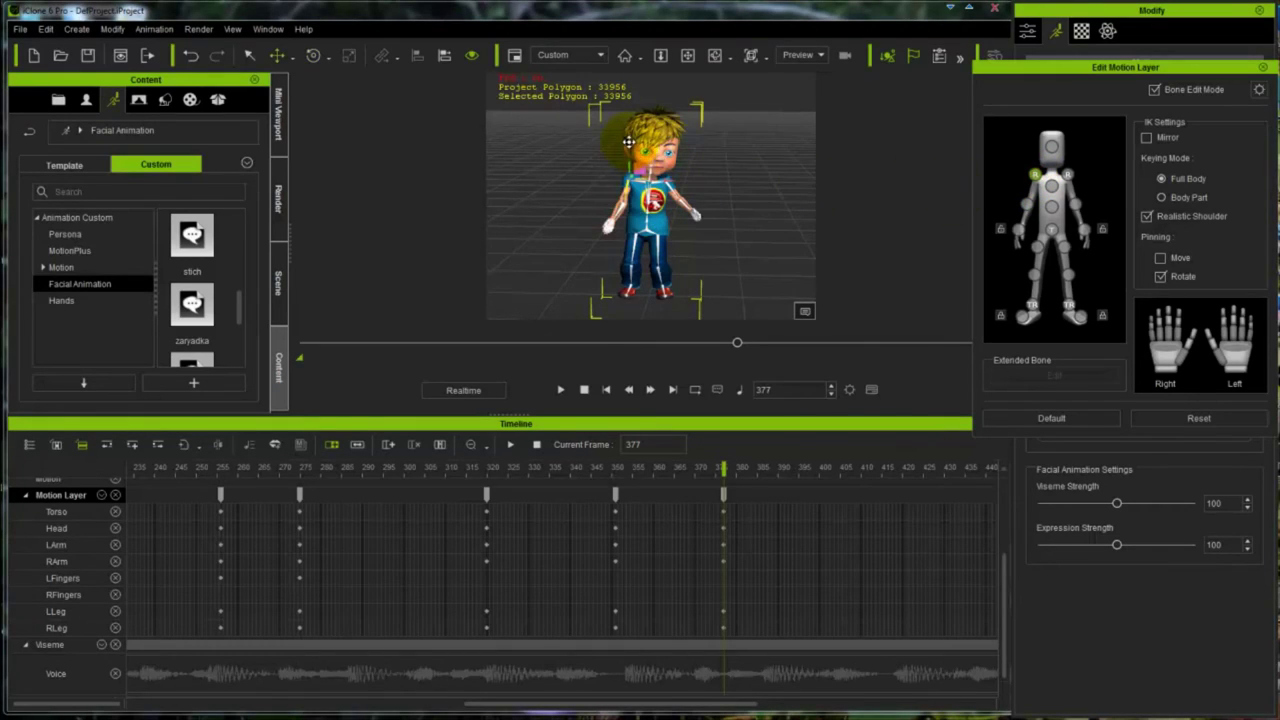
Step: Working from a side view at frame 377, rotate the left upper arm back and lower the forearm so the hand hangs beside the hip
click(1076, 182)
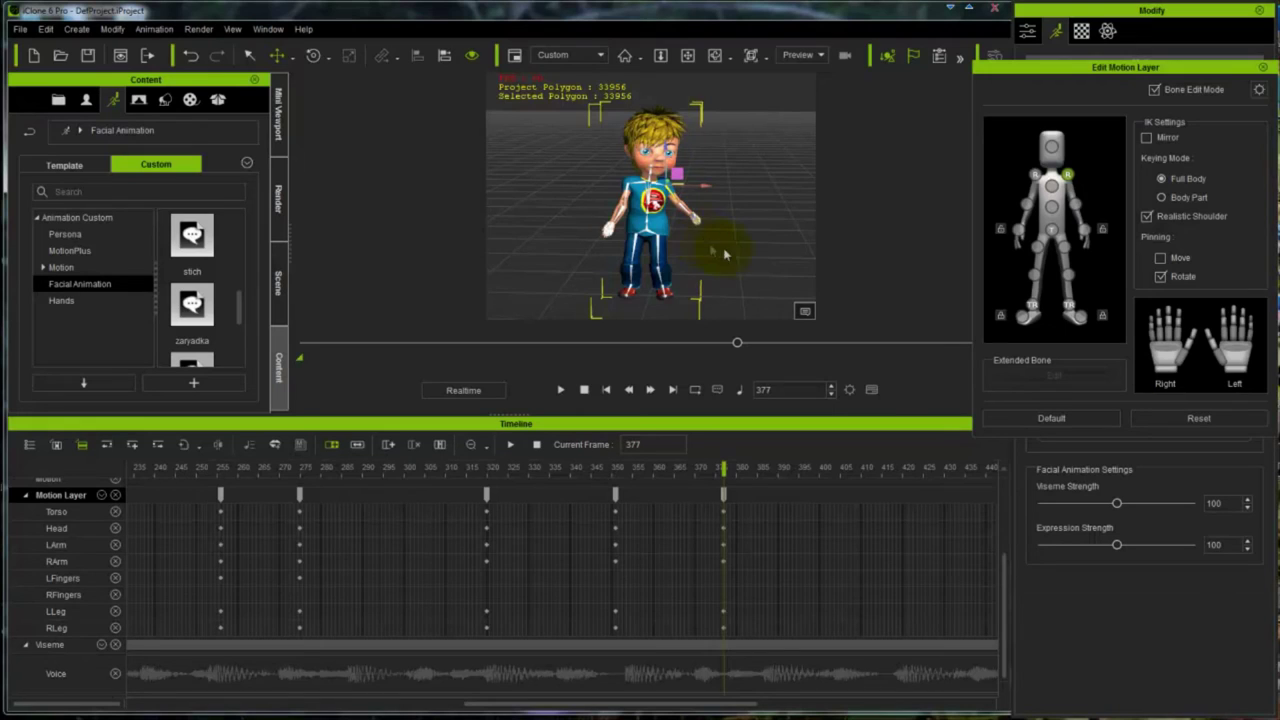
right_drag(726, 254, 455, 257)
right_drag(780, 248, 571, 263)
drag(726, 251, 737, 246)
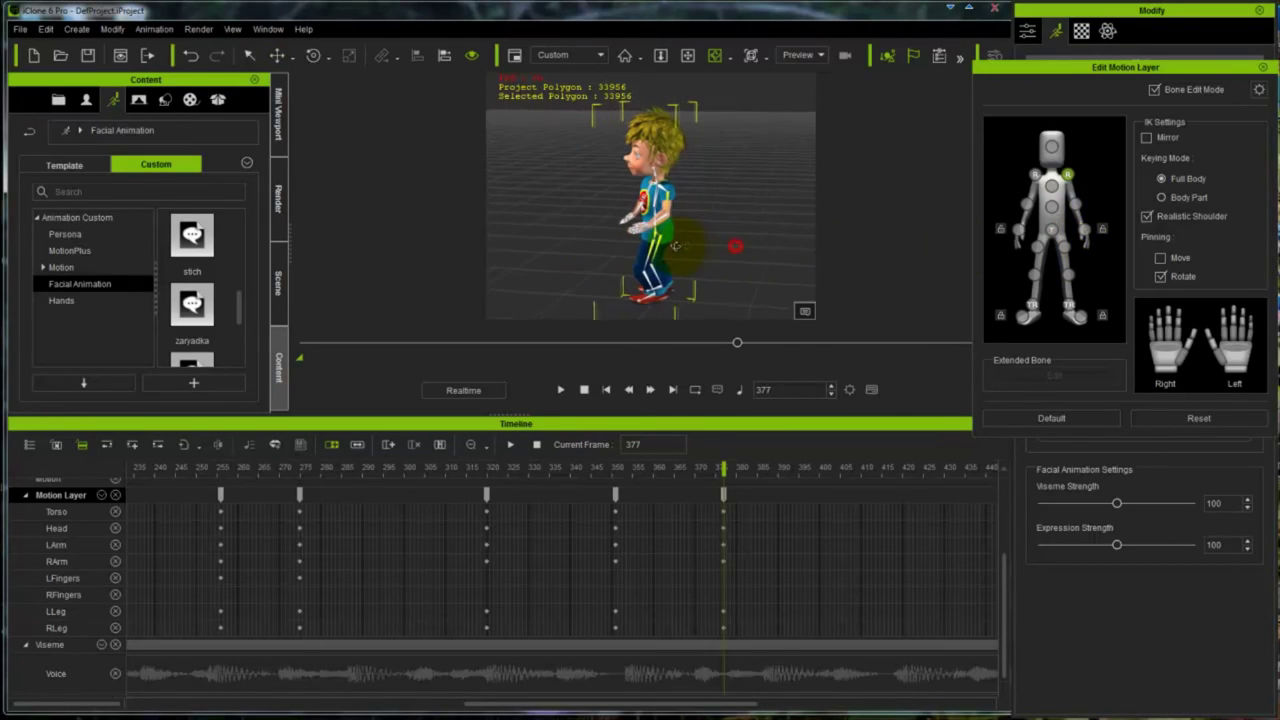
click(1061, 187)
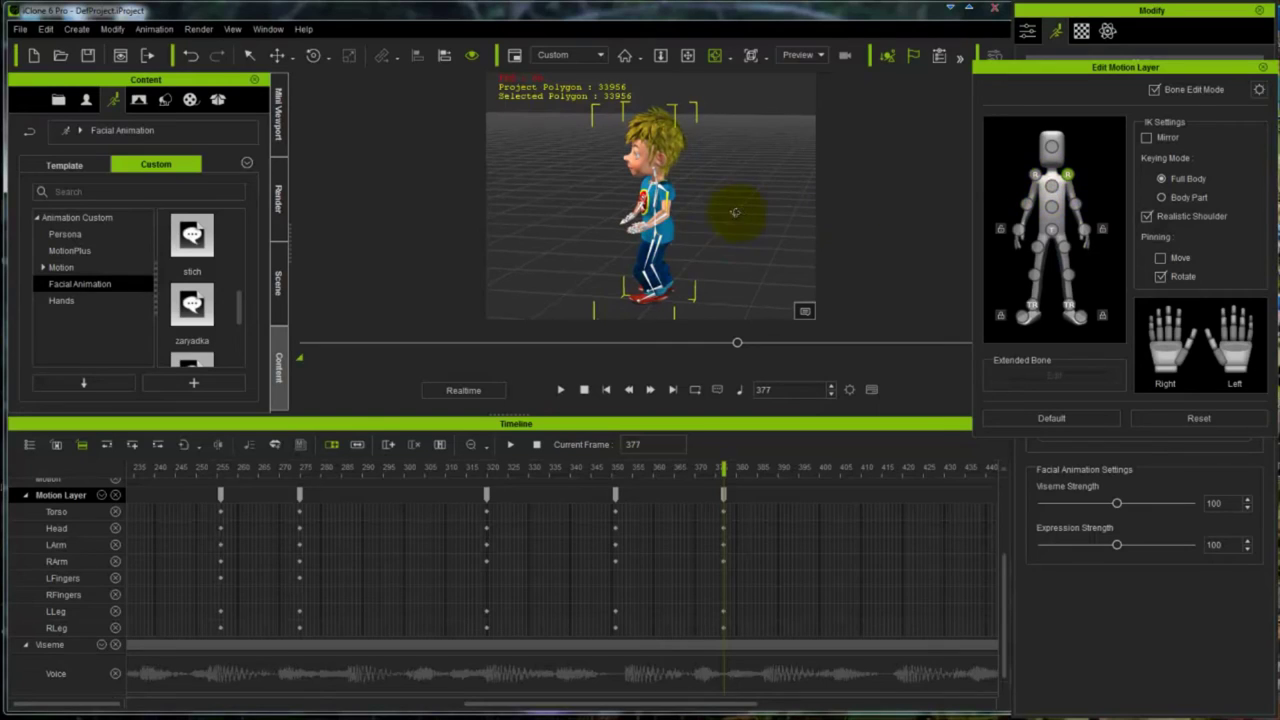
drag(673, 218, 652, 218)
click(1073, 205)
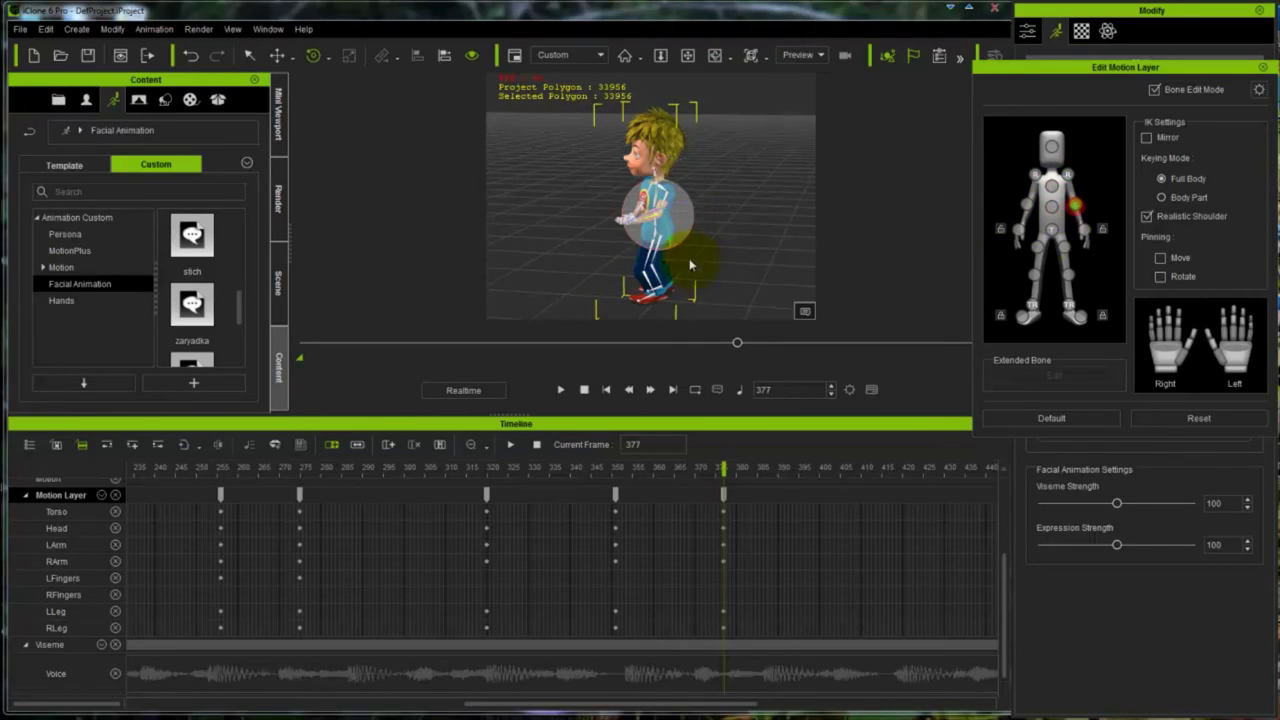
drag(645, 237, 661, 258)
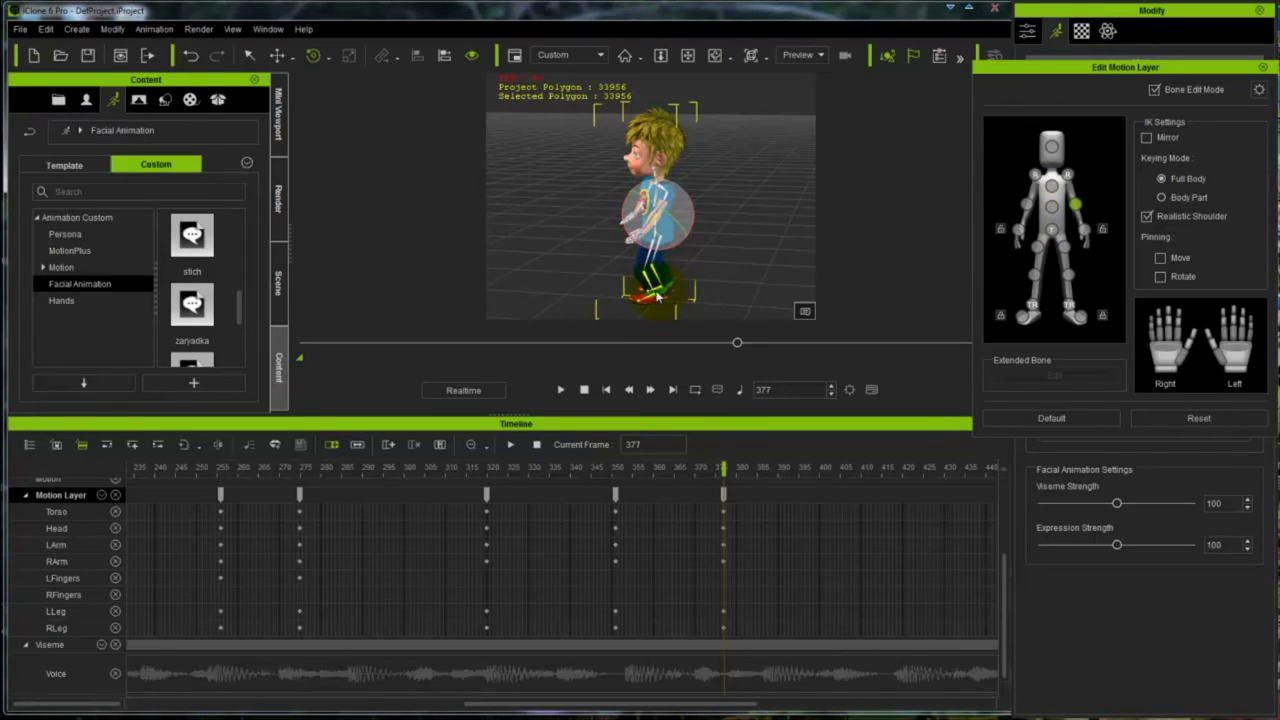
right_drag(661, 258, 800, 246)
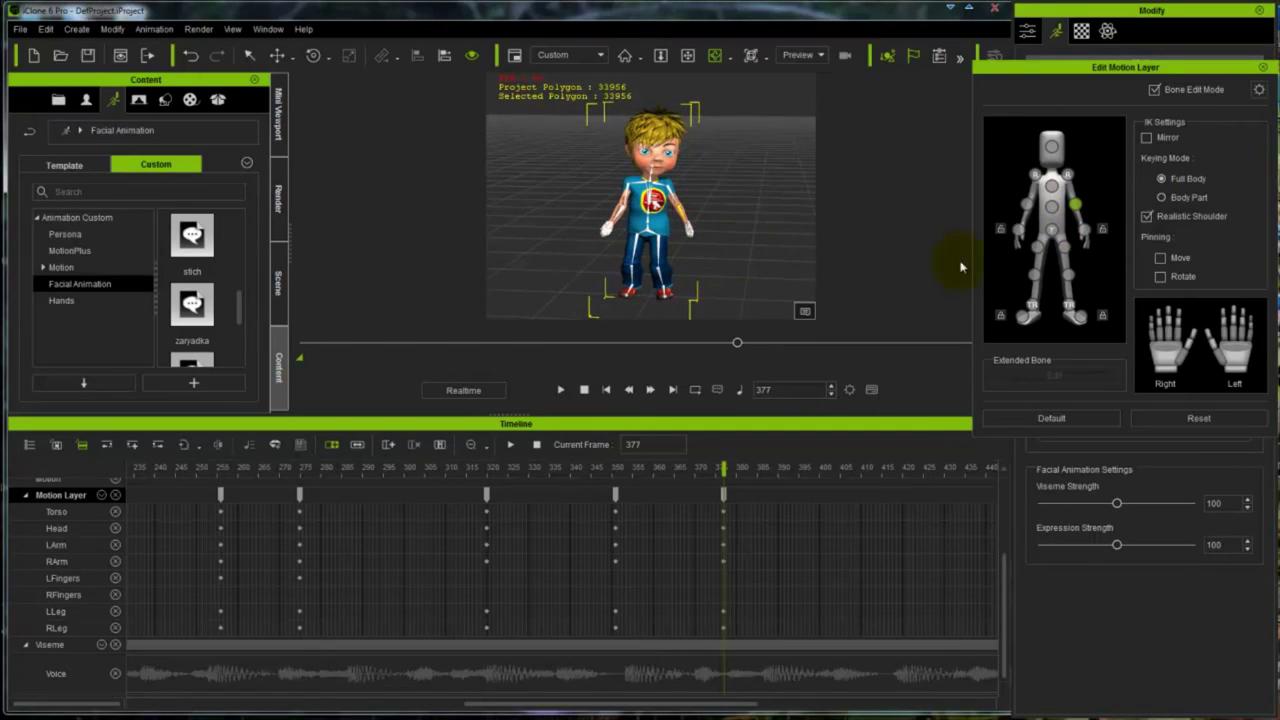
Step: Rotate the chest slightly and raise the hips at frame 377 so the legs straighten
click(1052, 192)
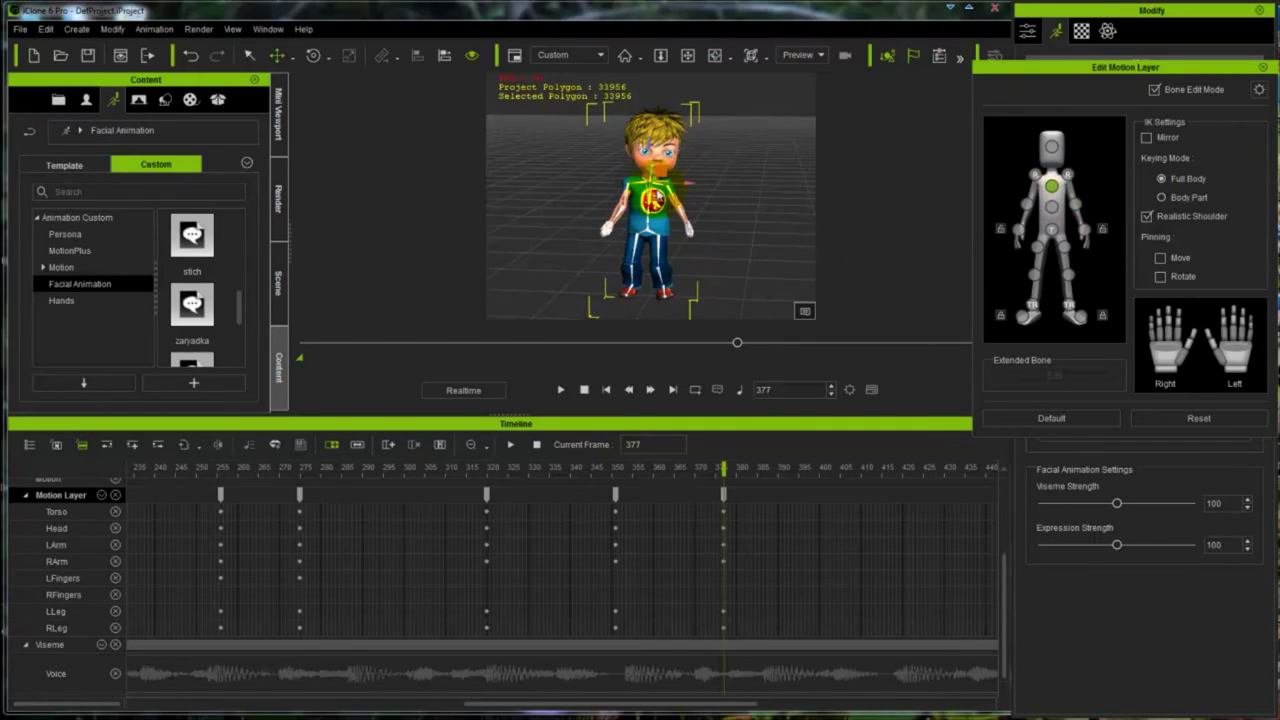
key(e)
drag(677, 185, 660, 187)
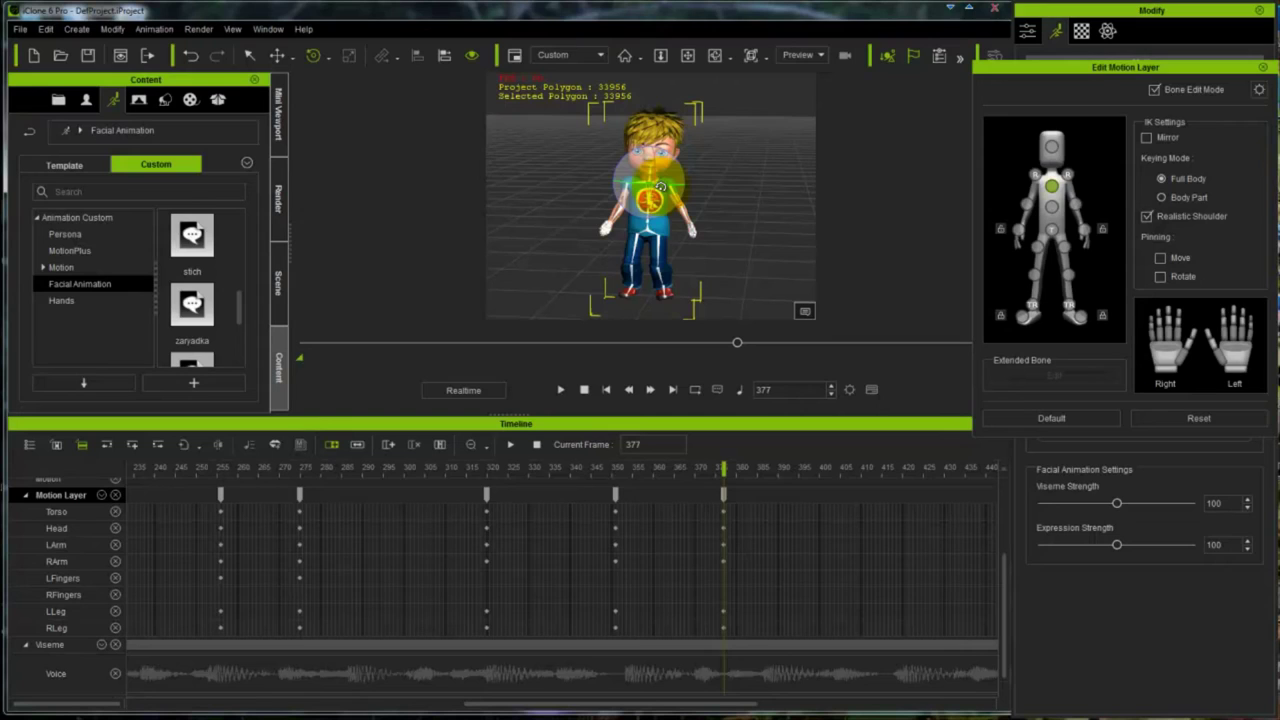
click(1049, 236)
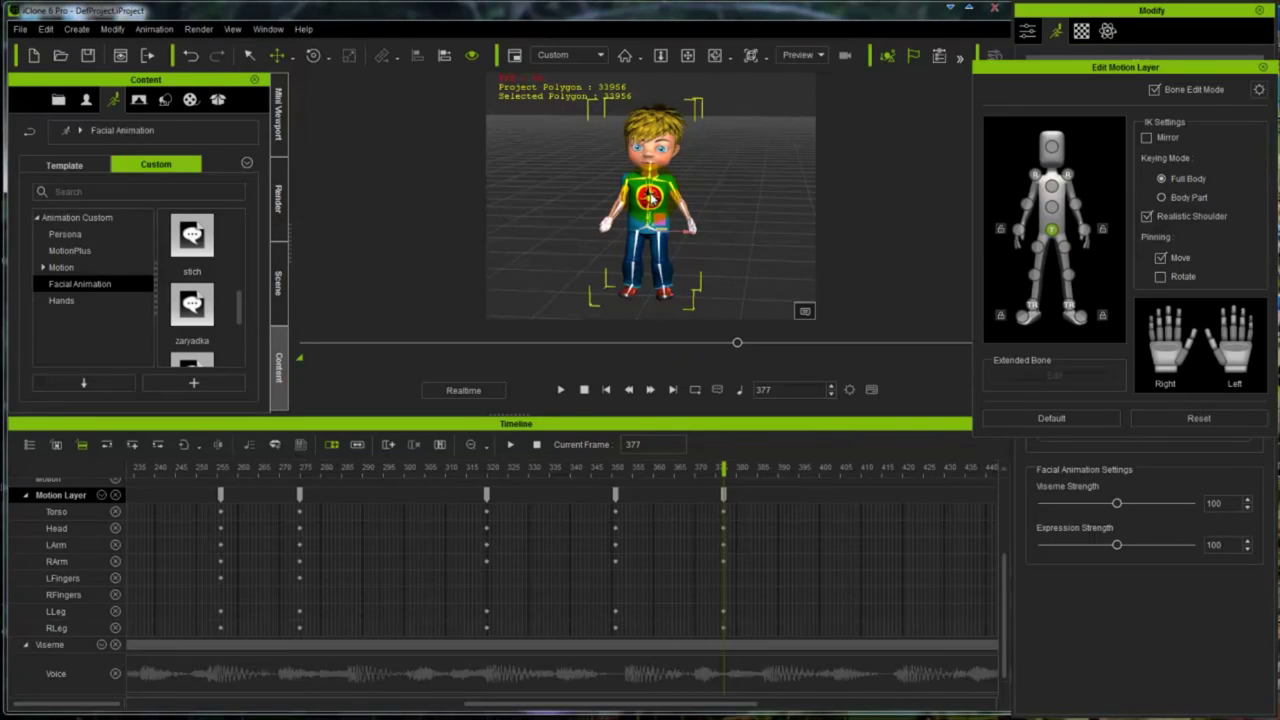
click(797, 220)
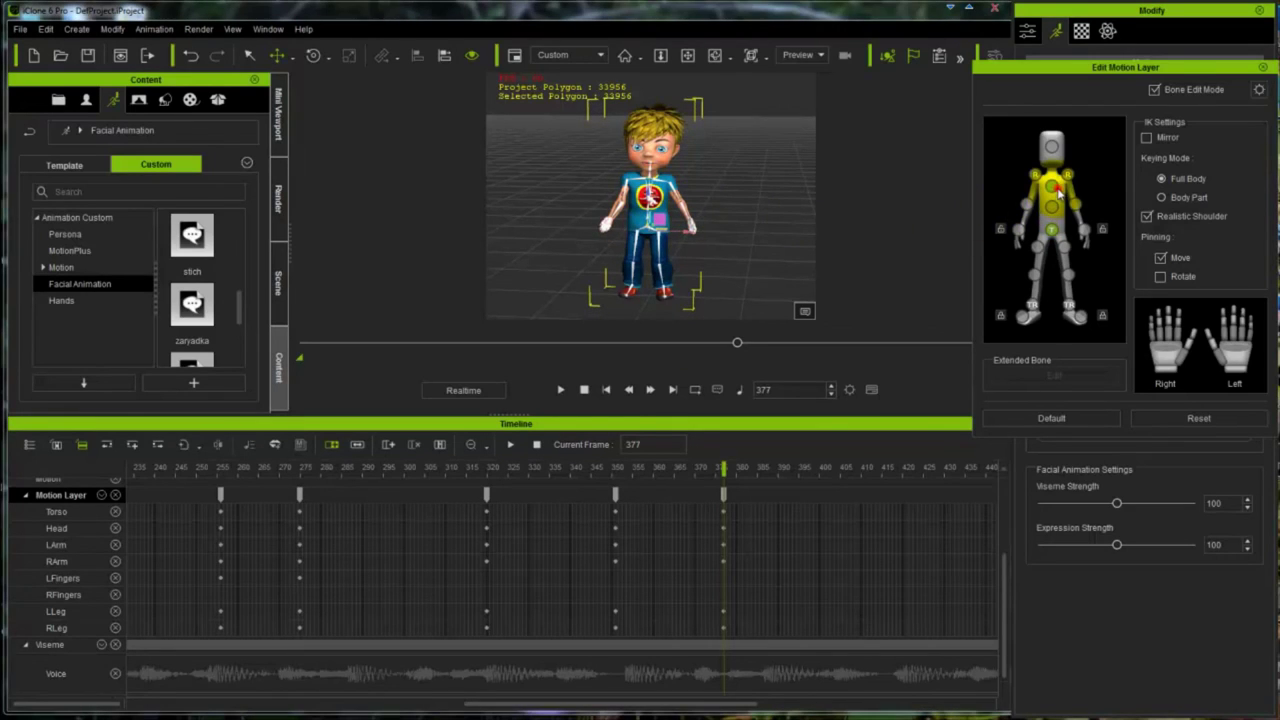
click(730, 187)
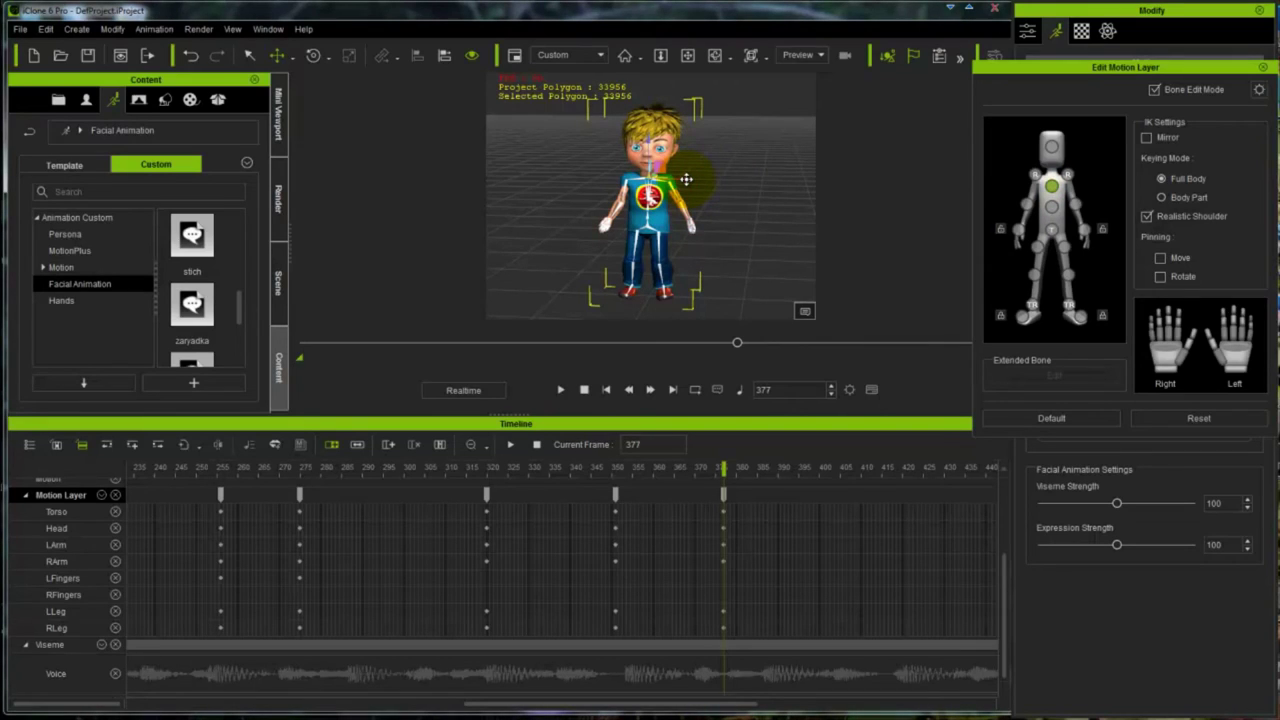
drag(686, 187, 706, 217)
Step: Play the animation from the start to review the timing of the new poses
click(607, 390)
click(561, 391)
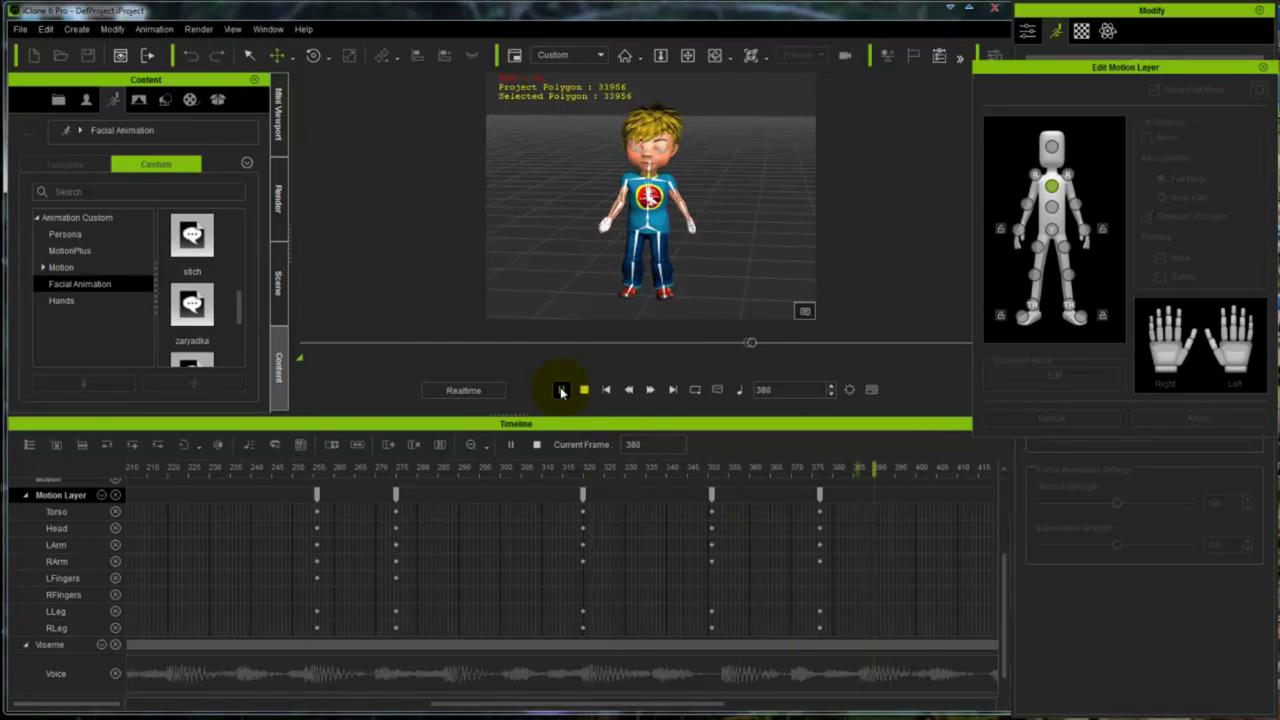
click(561, 391)
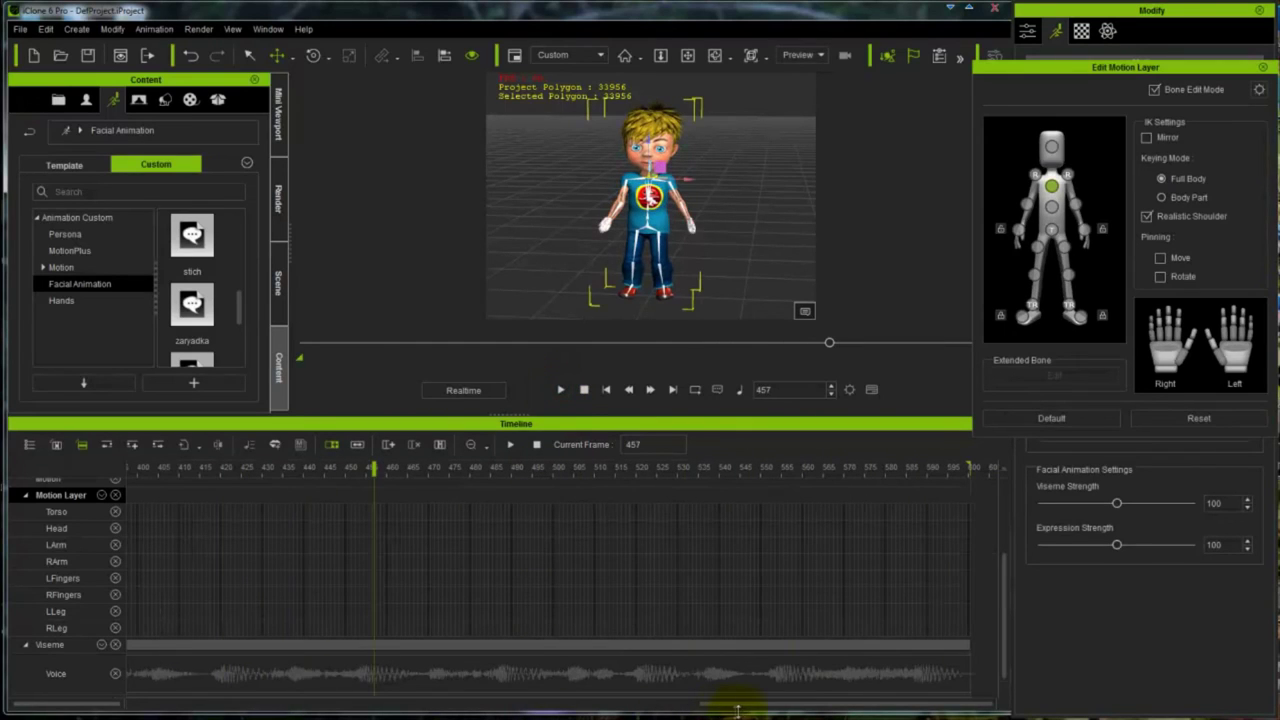
Step: Move the hands-on-head key in the motion layer from frame 320 to frame 322
drag(737, 709, 492, 707)
click(520, 500)
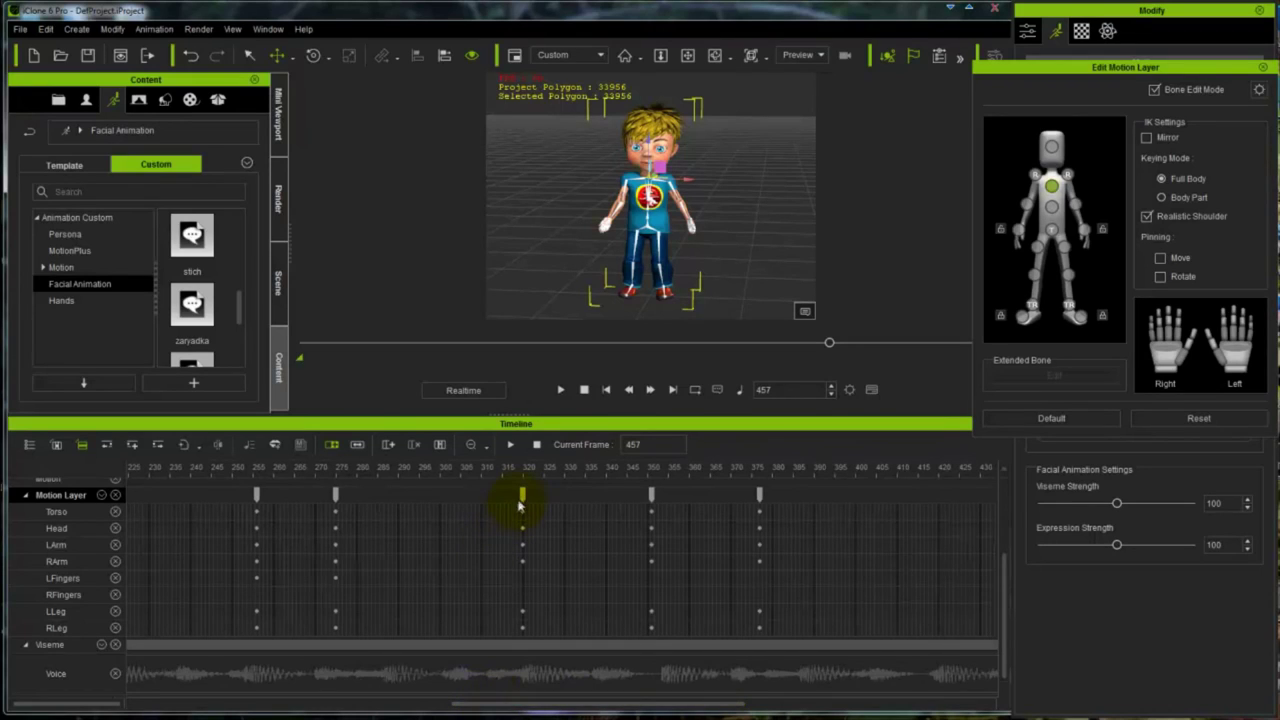
drag(522, 497, 532, 501)
click(532, 500)
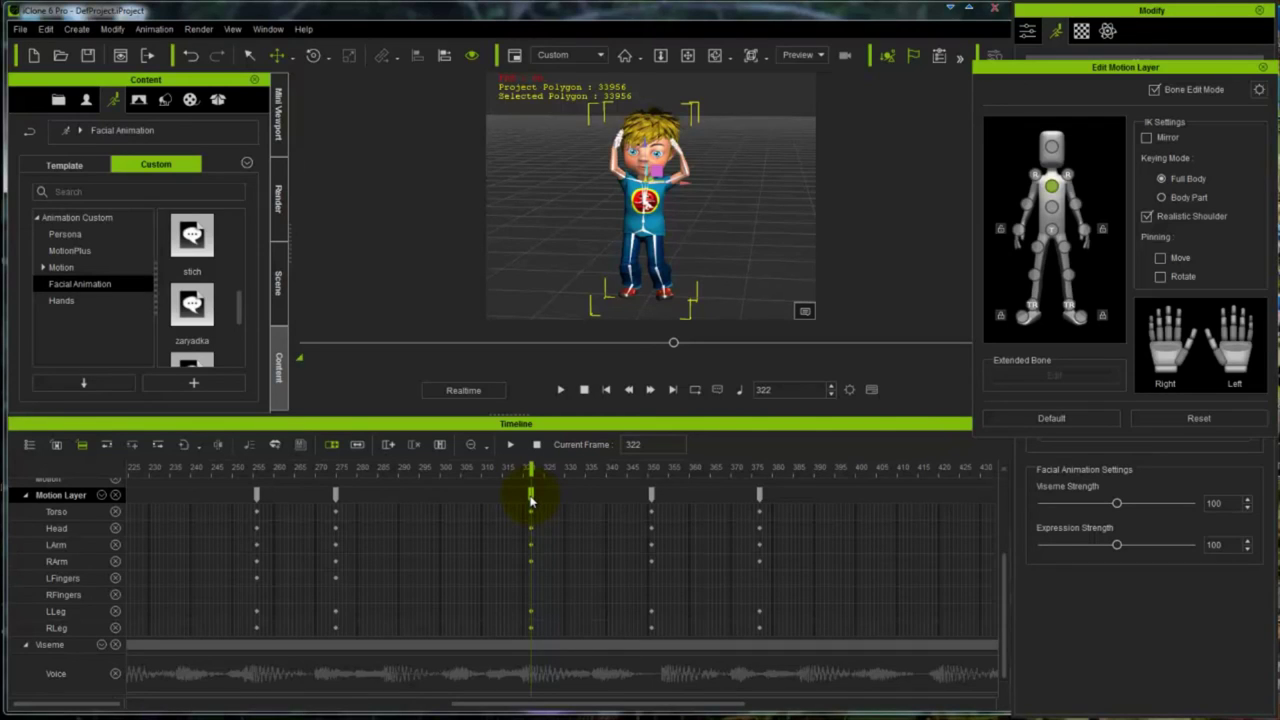
Step: Copy the motion-layer key at frame 322 and paste it at frame 329 to hold the hands-on-head pose
right_click(530, 500)
click(545, 526)
click(561, 493)
right_click(560, 490)
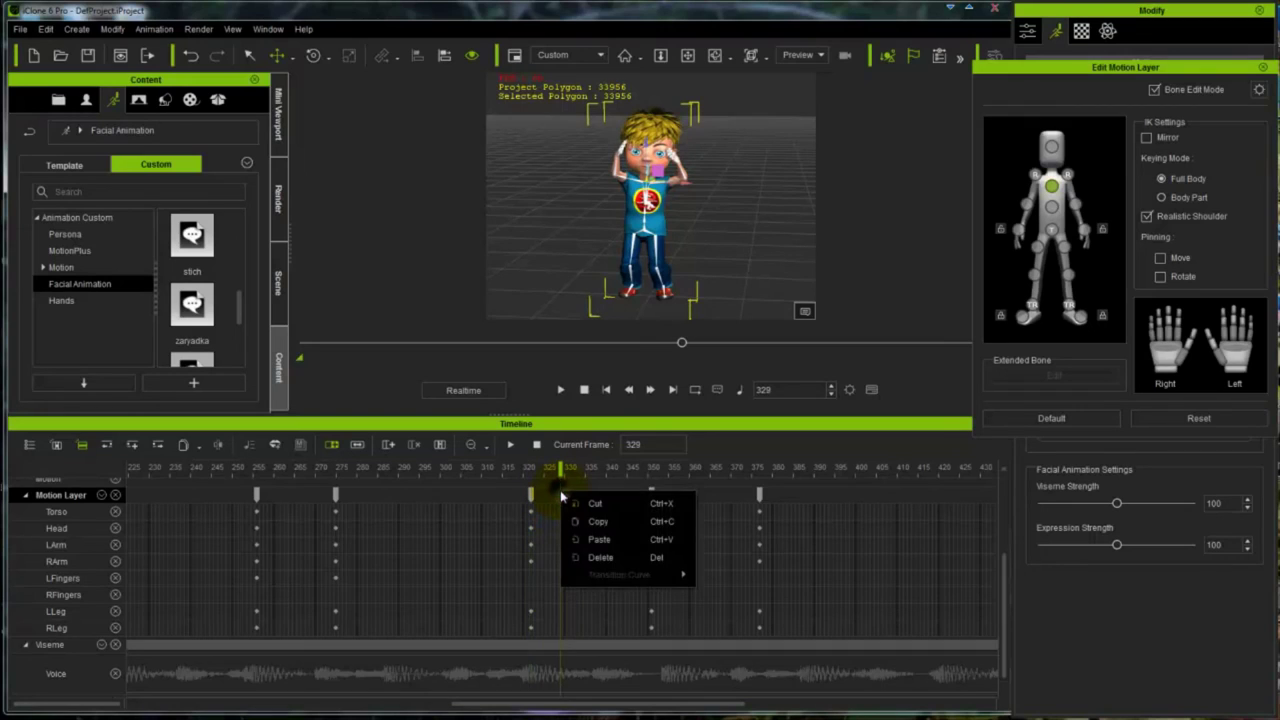
click(572, 535)
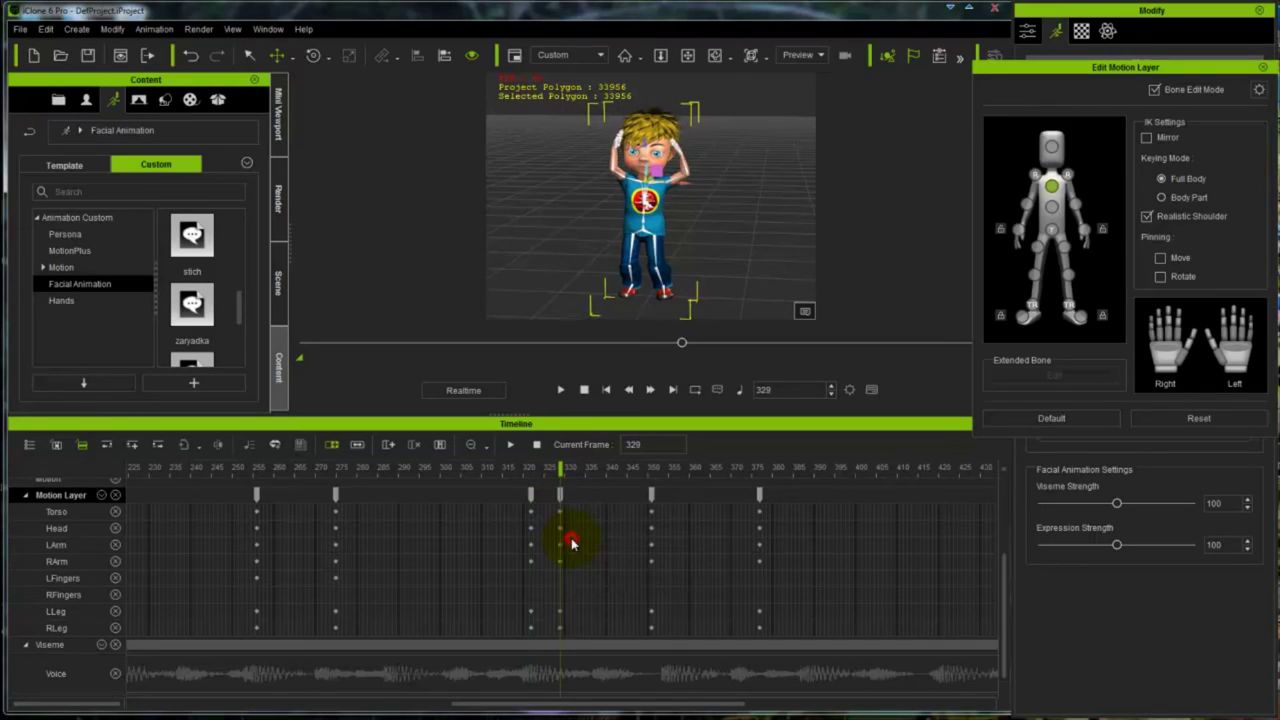
Step: Retime the folded-arms key to frame 354 and the lowered-arms key to frame 389
drag(655, 498, 671, 499)
click(671, 499)
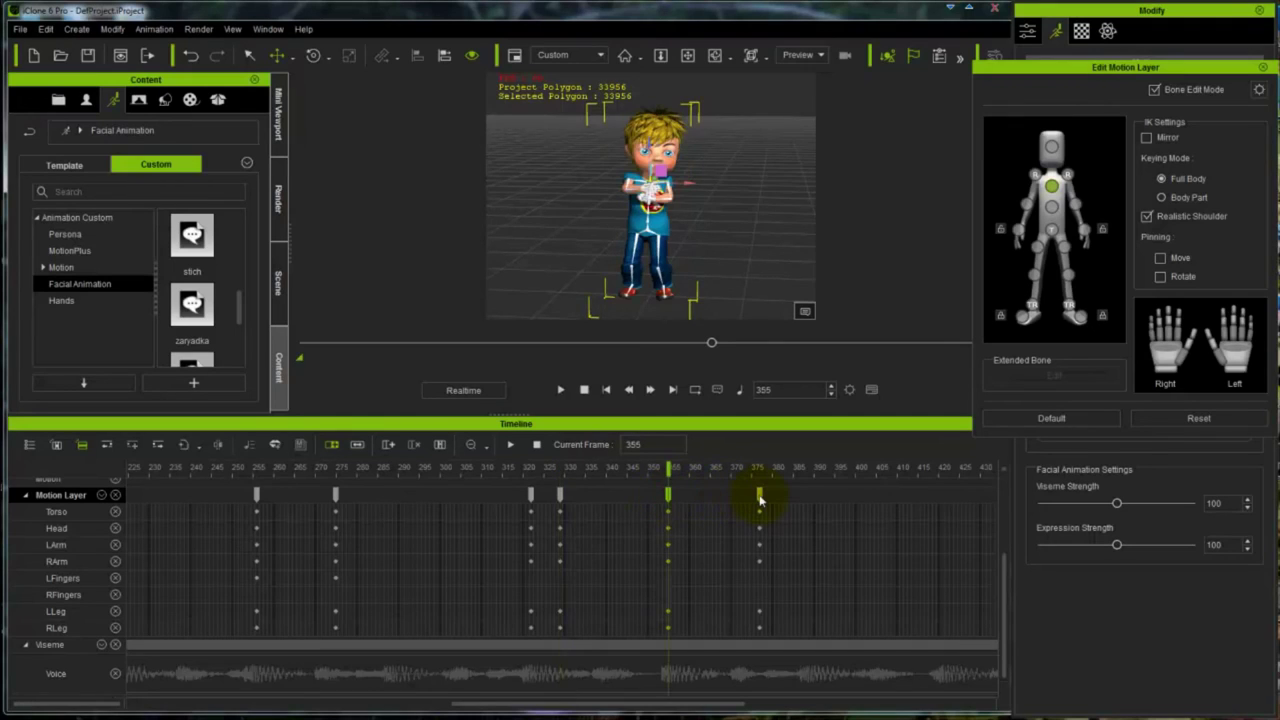
drag(760, 497, 810, 500)
click(809, 499)
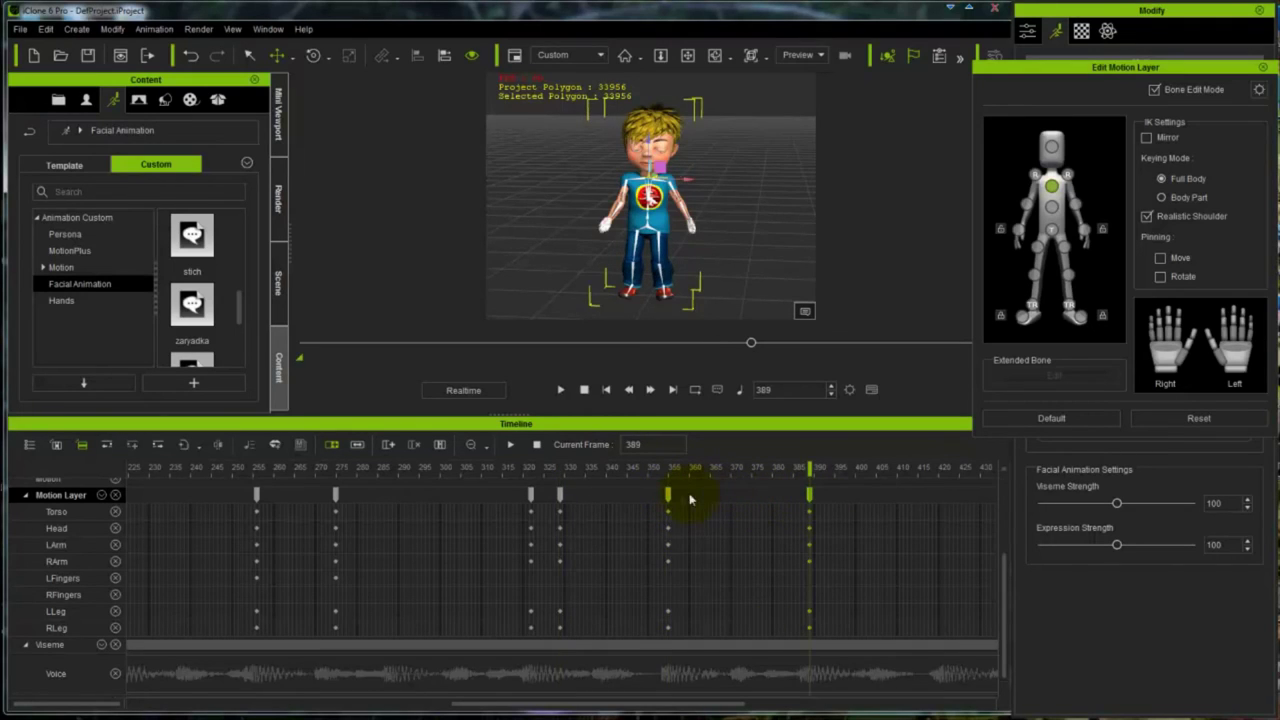
drag(671, 499, 666, 500)
click(666, 500)
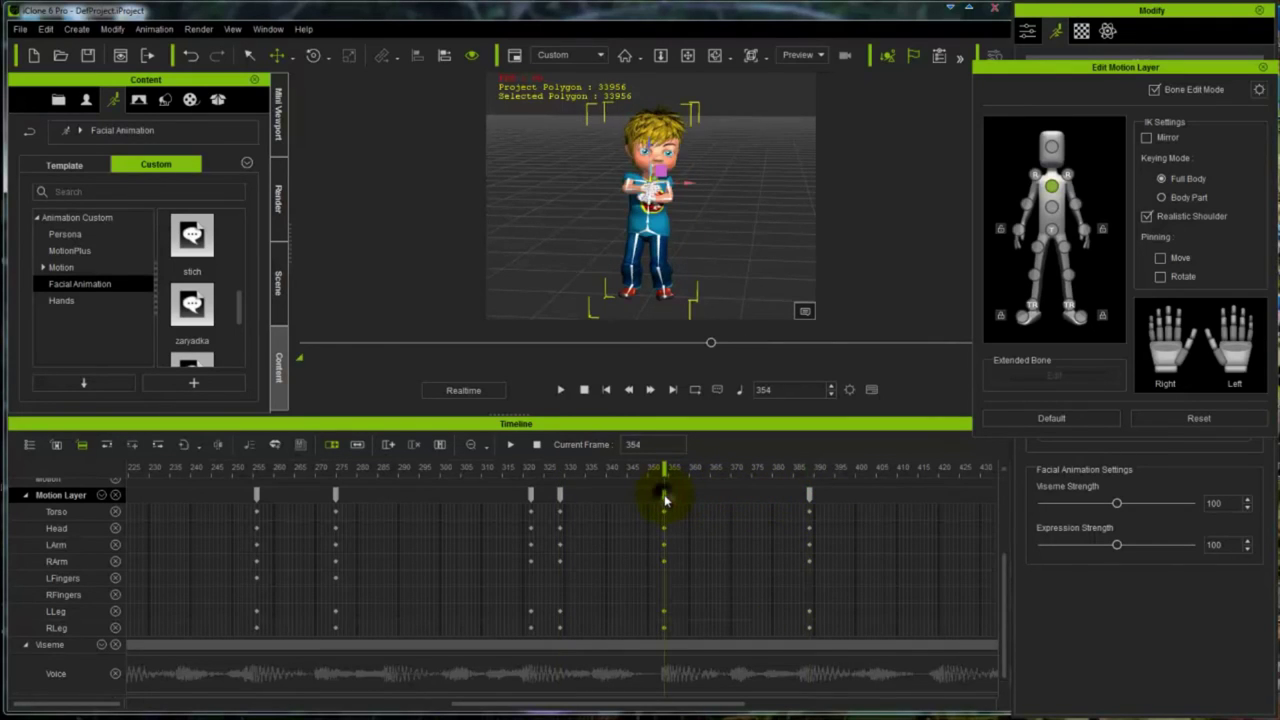
Step: Copy the folded-arms key at frame 354 in the motion layer and paste it at frame 364
right_click(664, 500)
click(682, 523)
click(706, 497)
right_click(708, 500)
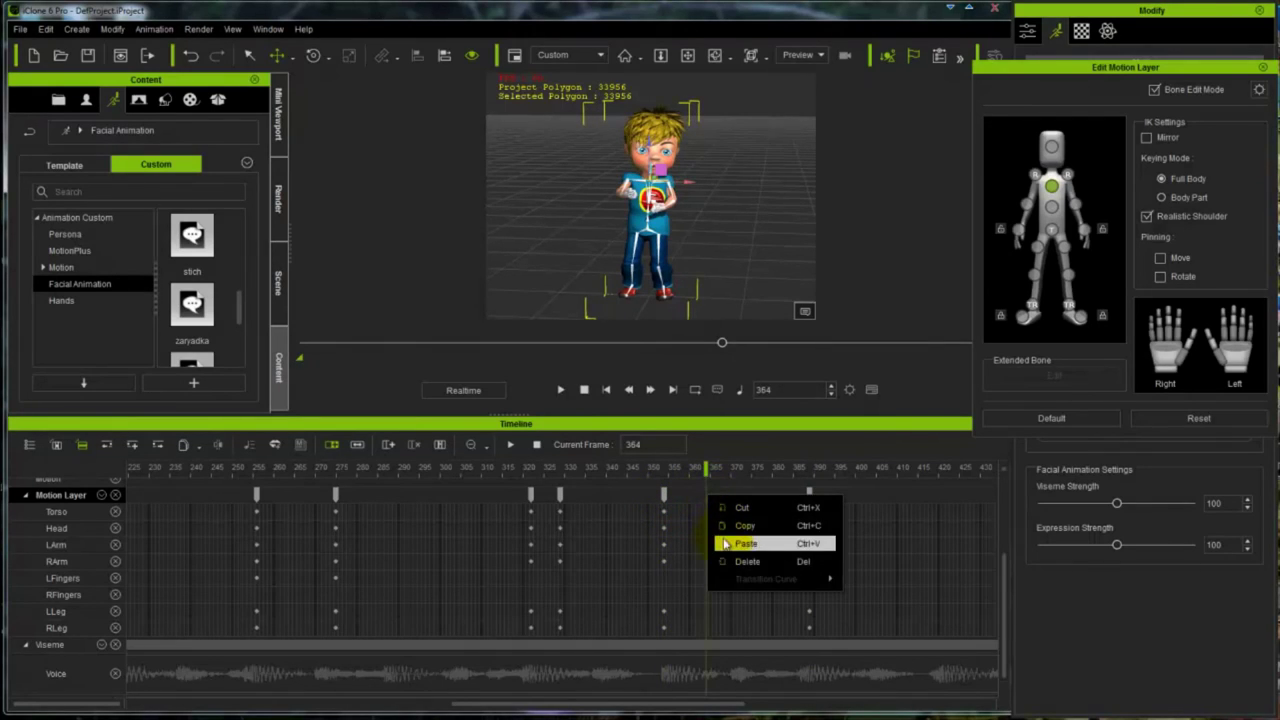
click(724, 539)
Step: Copy the lowered-arms key at frame 389 in the motion layer and paste it at frame 400
click(810, 498)
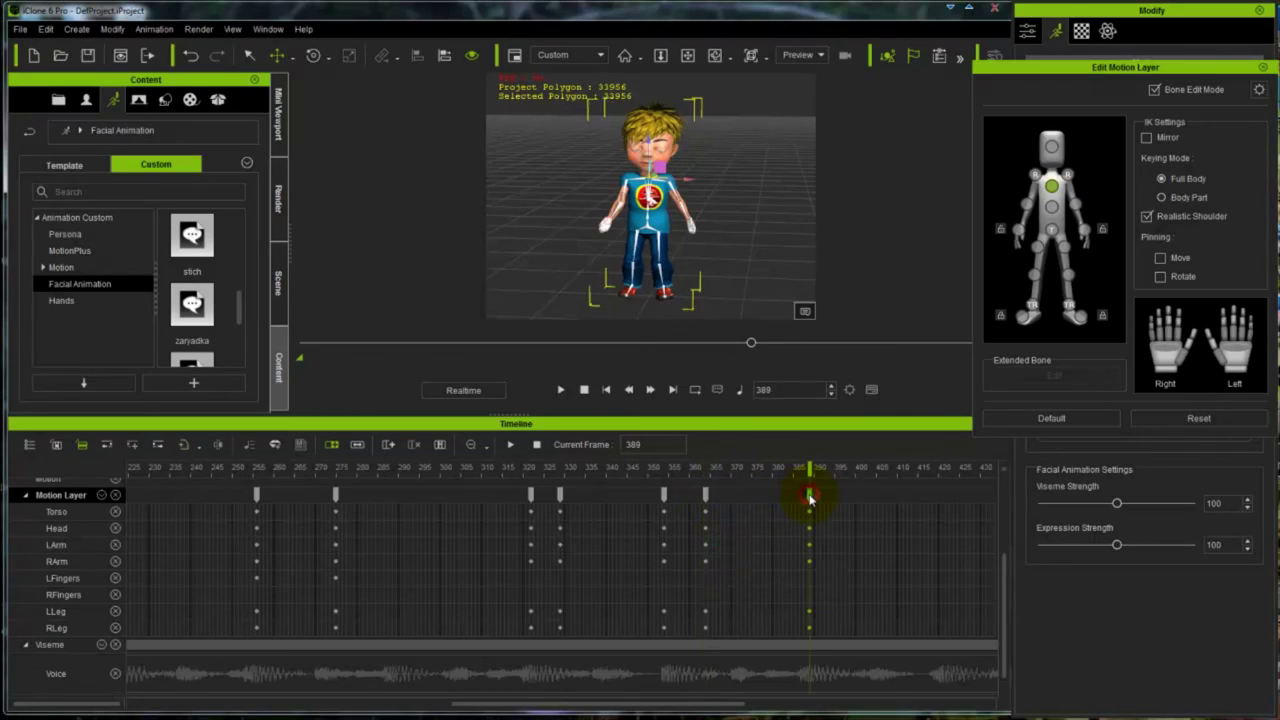
right_click(809, 497)
click(821, 527)
click(857, 496)
right_click(857, 497)
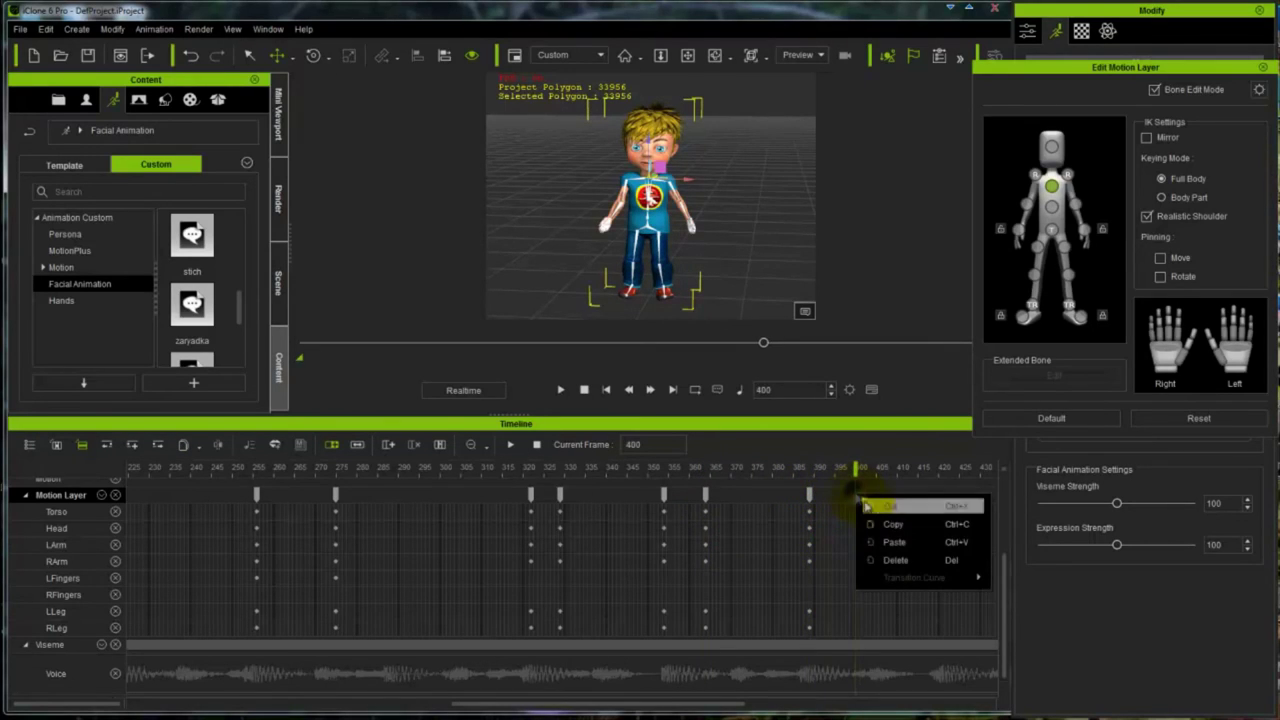
click(891, 545)
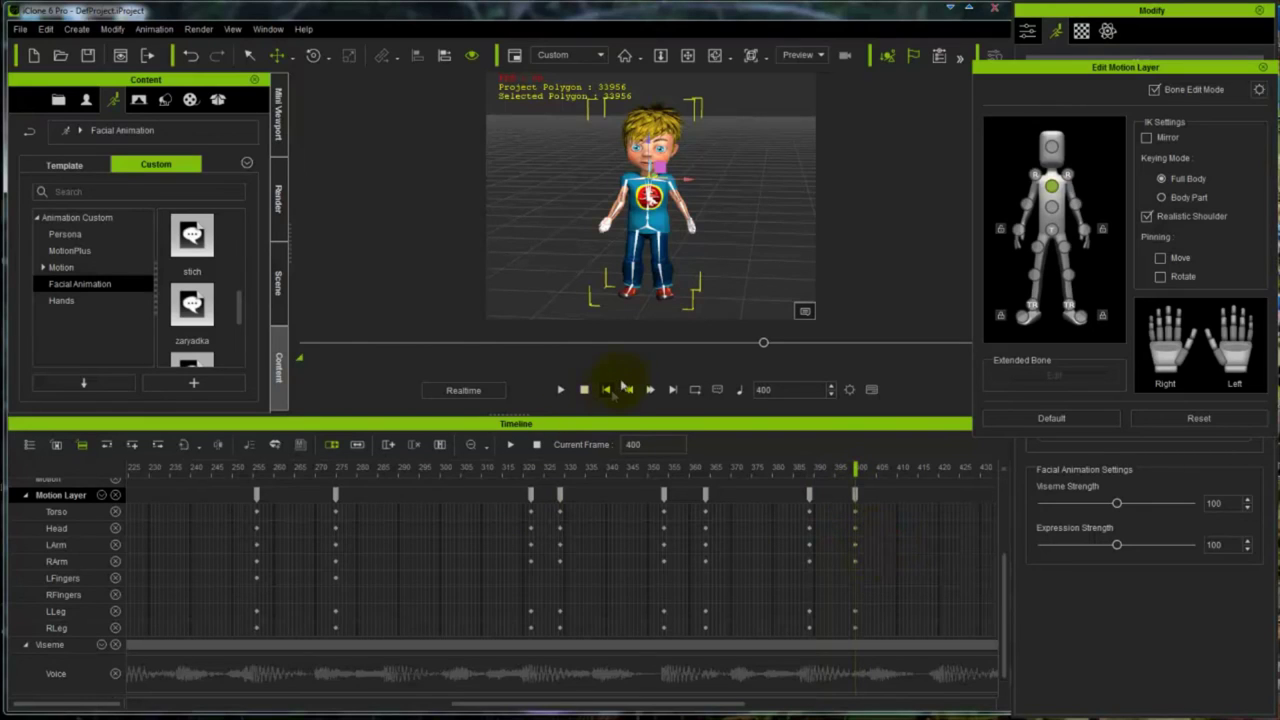
Step: Play the animation from the start to about frame 584 to review the poses against the song
click(606, 389)
click(563, 390)
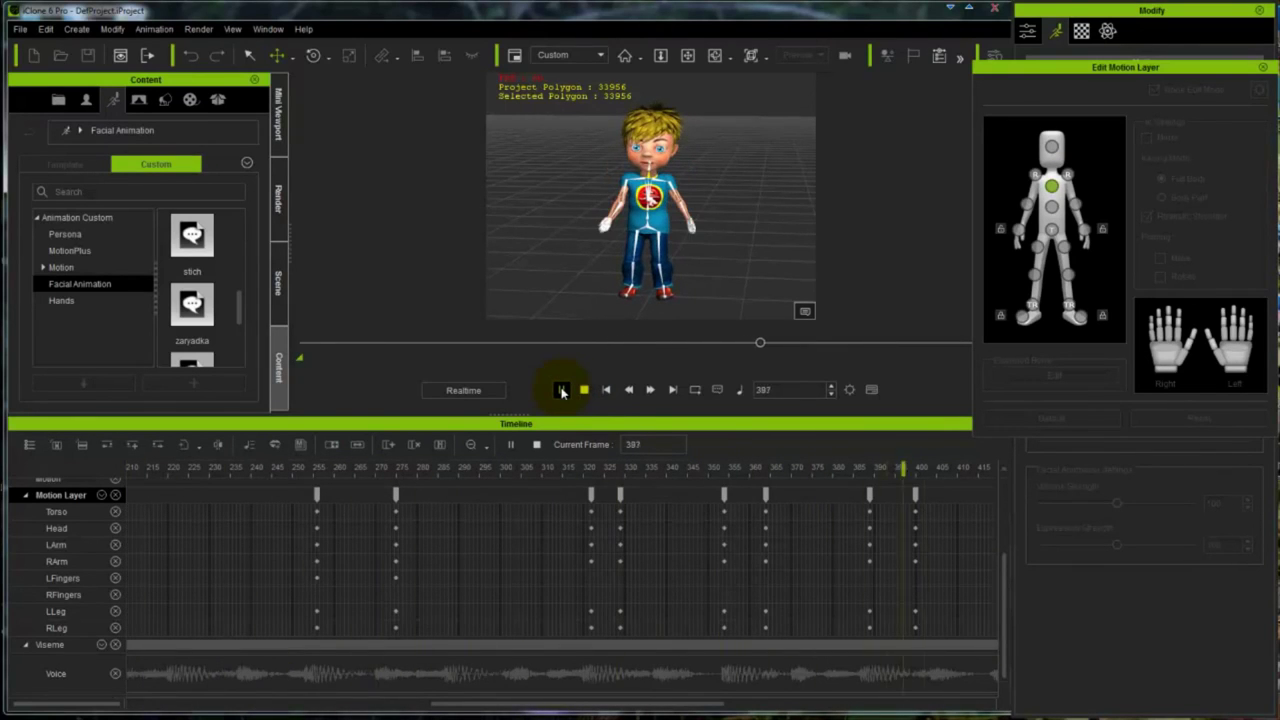
click(561, 390)
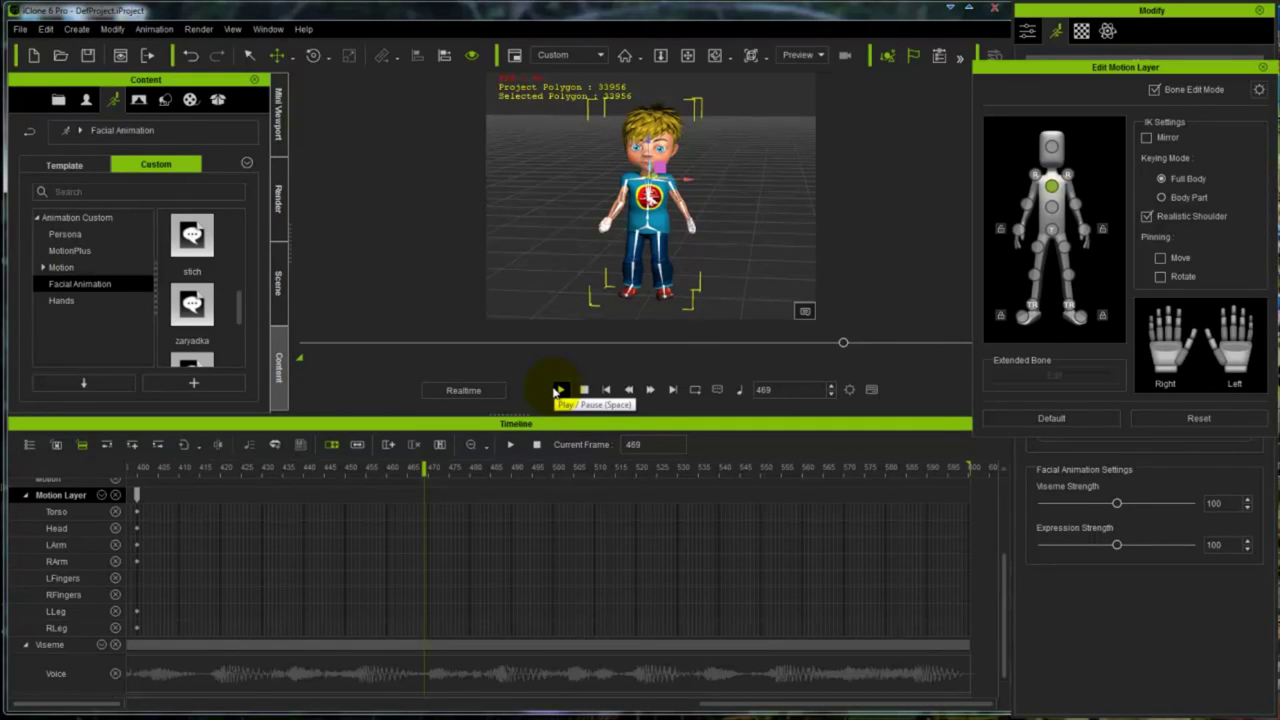
click(562, 390)
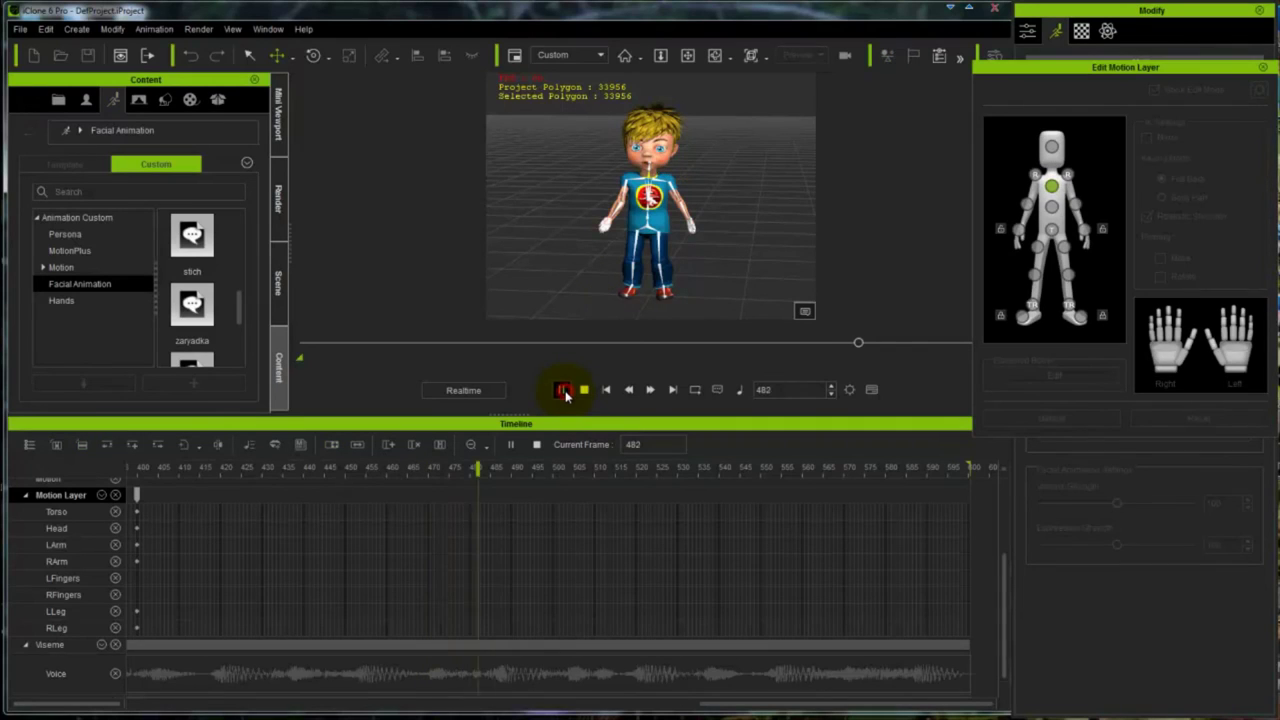
click(562, 390)
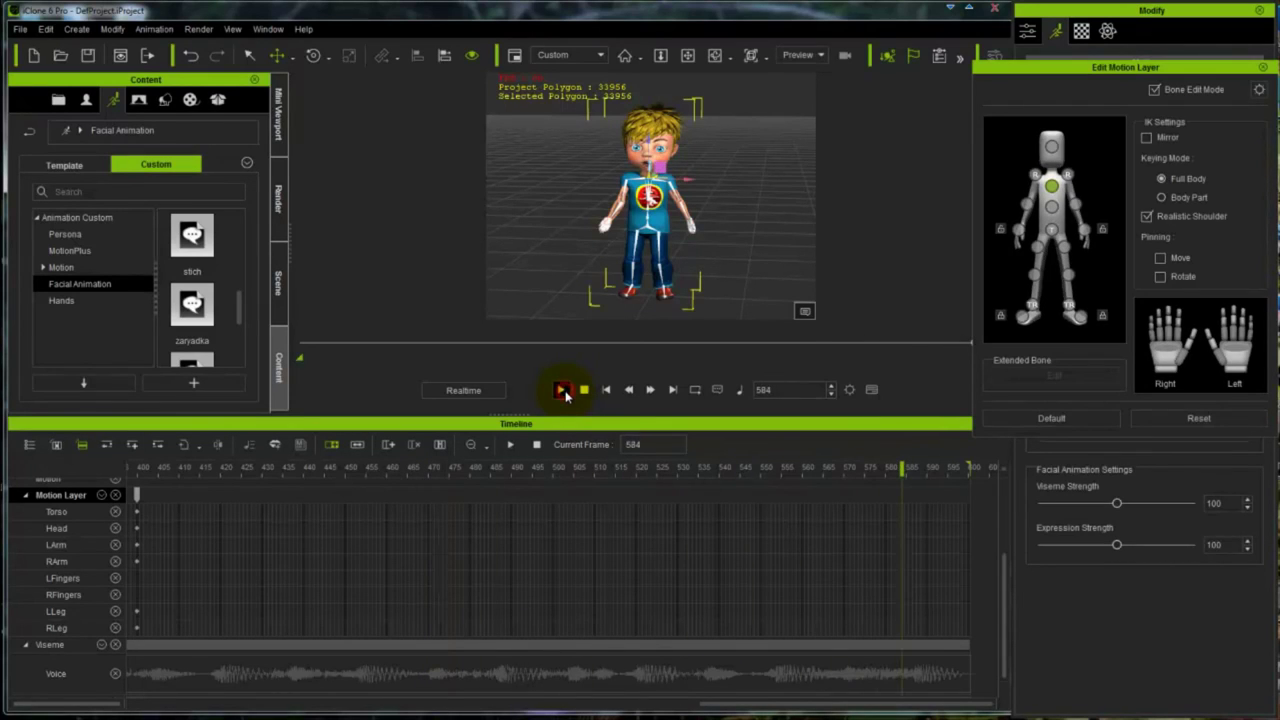
Step: Raise the avatar's right foot at frame 457, and lower it with the hips shifted to the avatar's right at frame 486
click(357, 492)
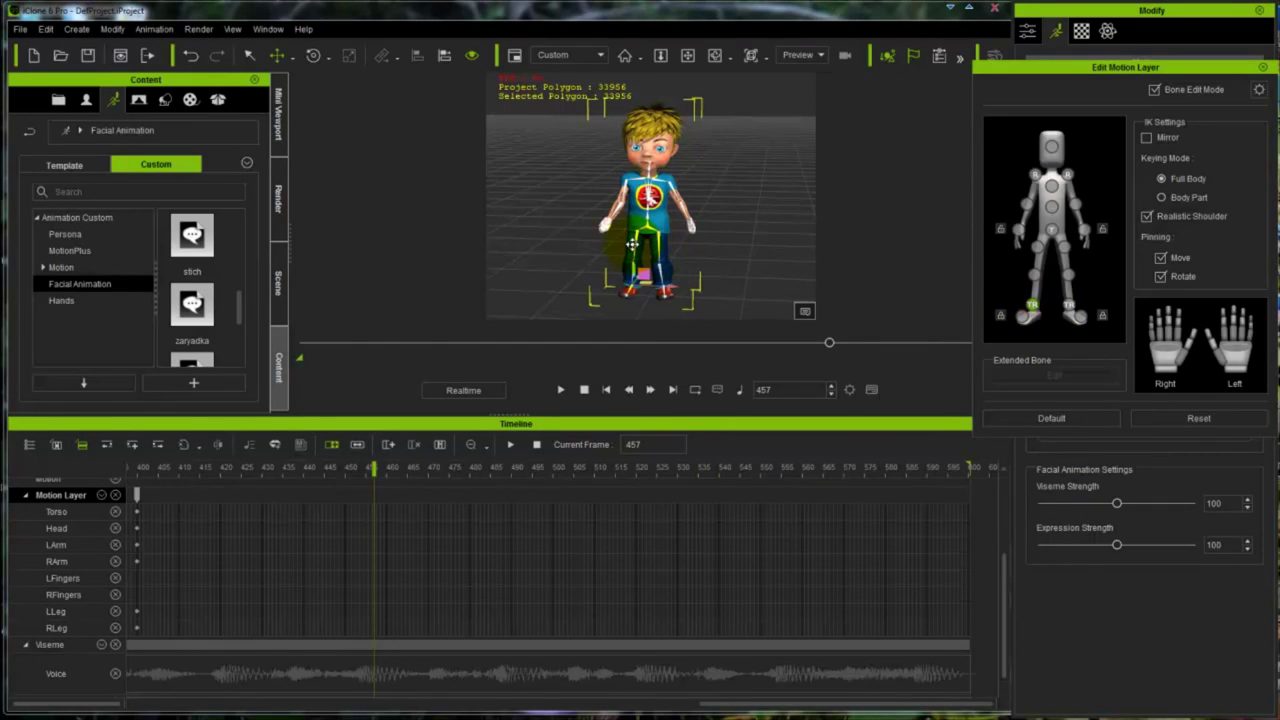
drag(631, 228, 632, 227)
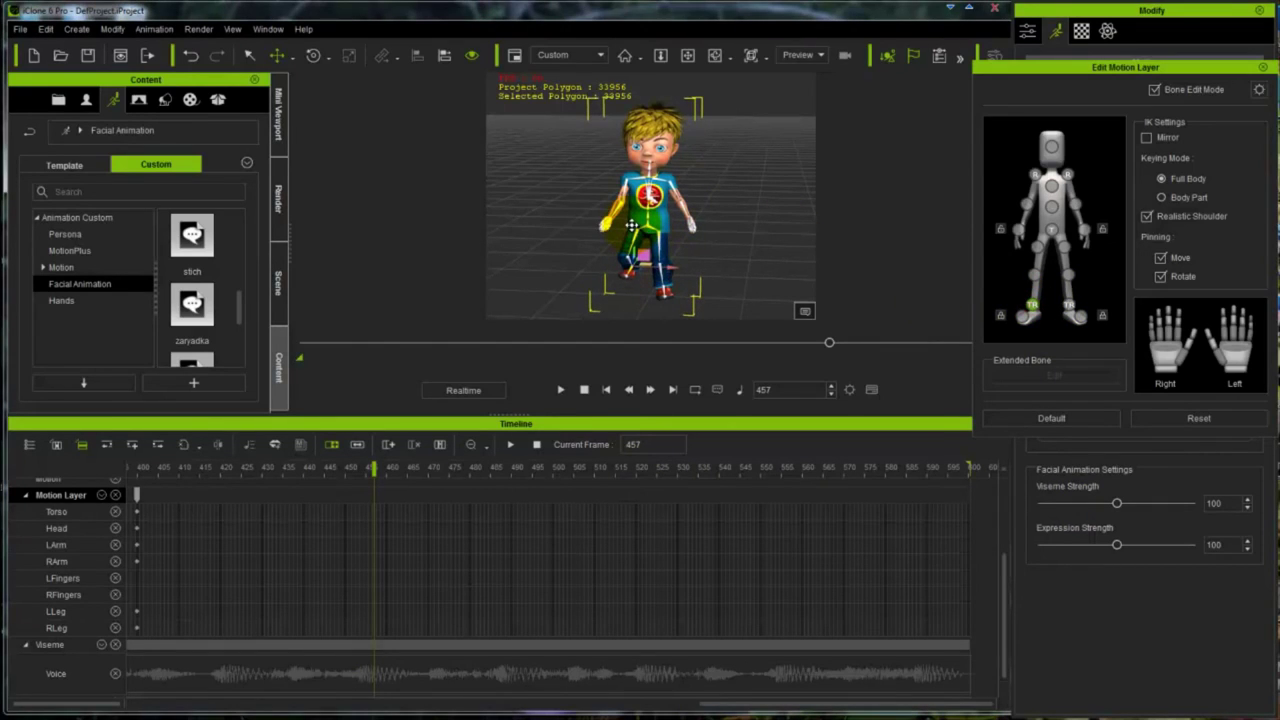
click(497, 500)
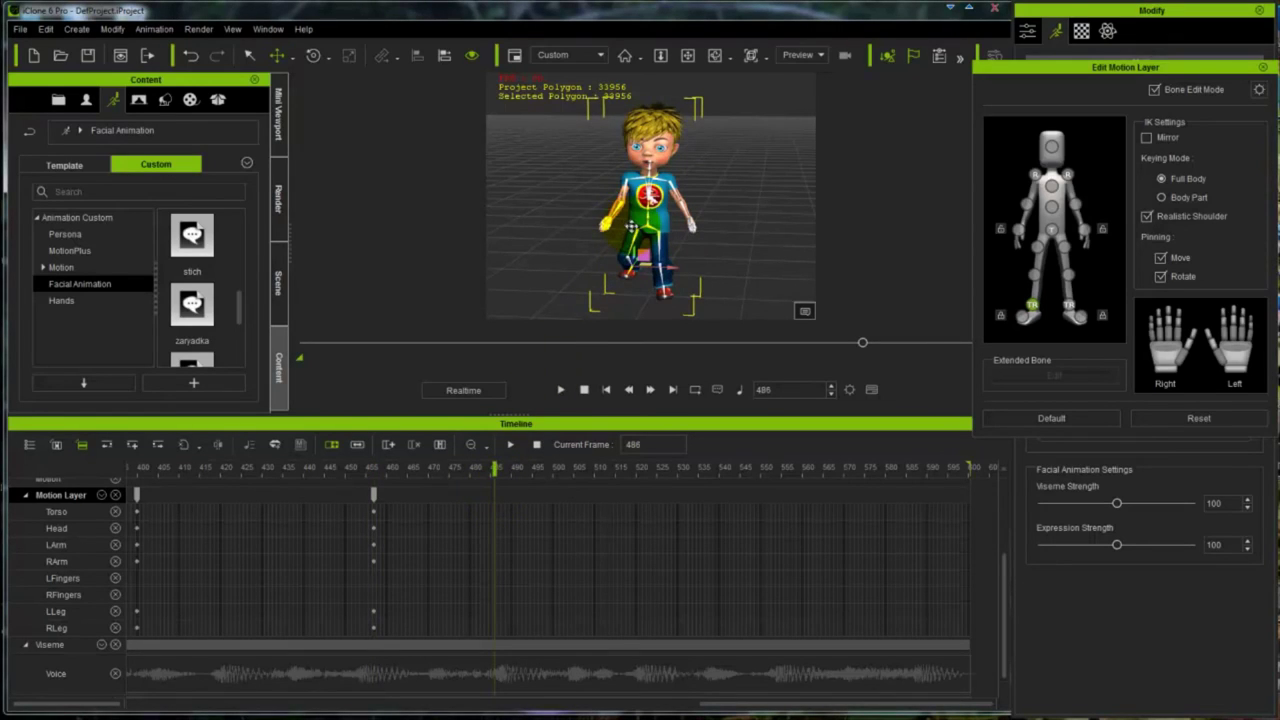
drag(632, 227, 683, 231)
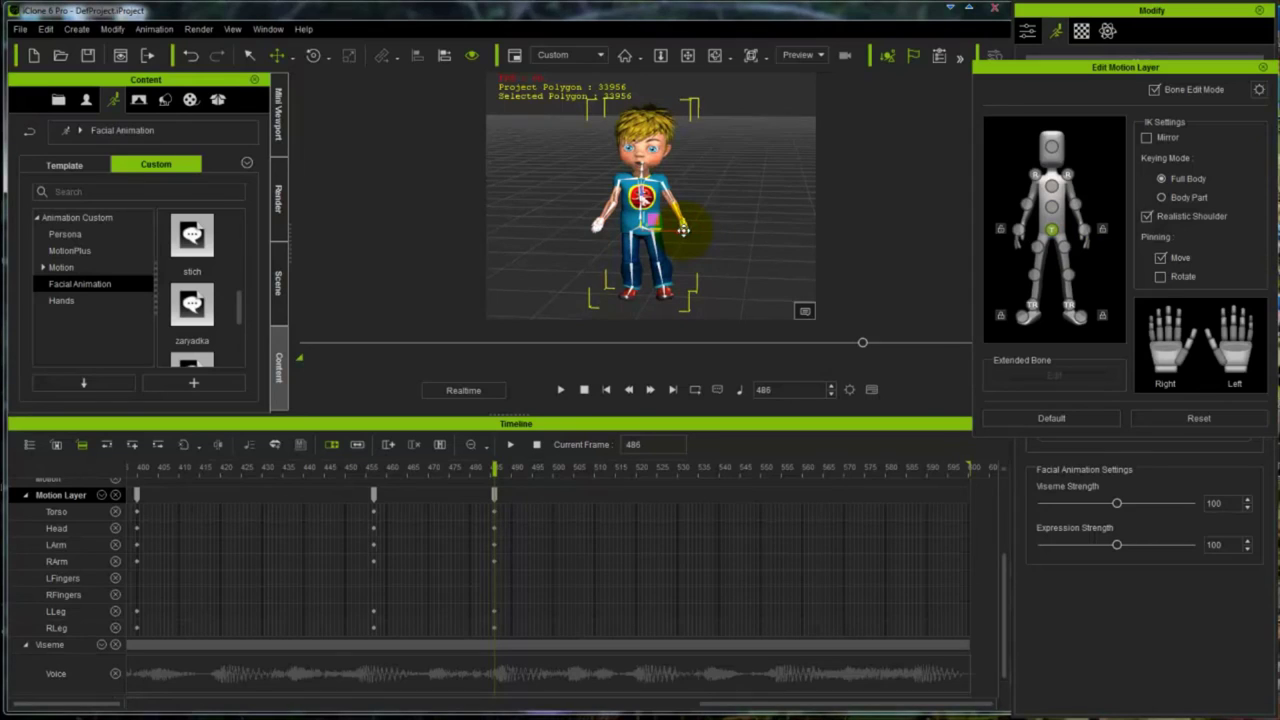
drag(683, 231, 682, 230)
Step: Raise the avatar's left foot at frame 490
click(512, 495)
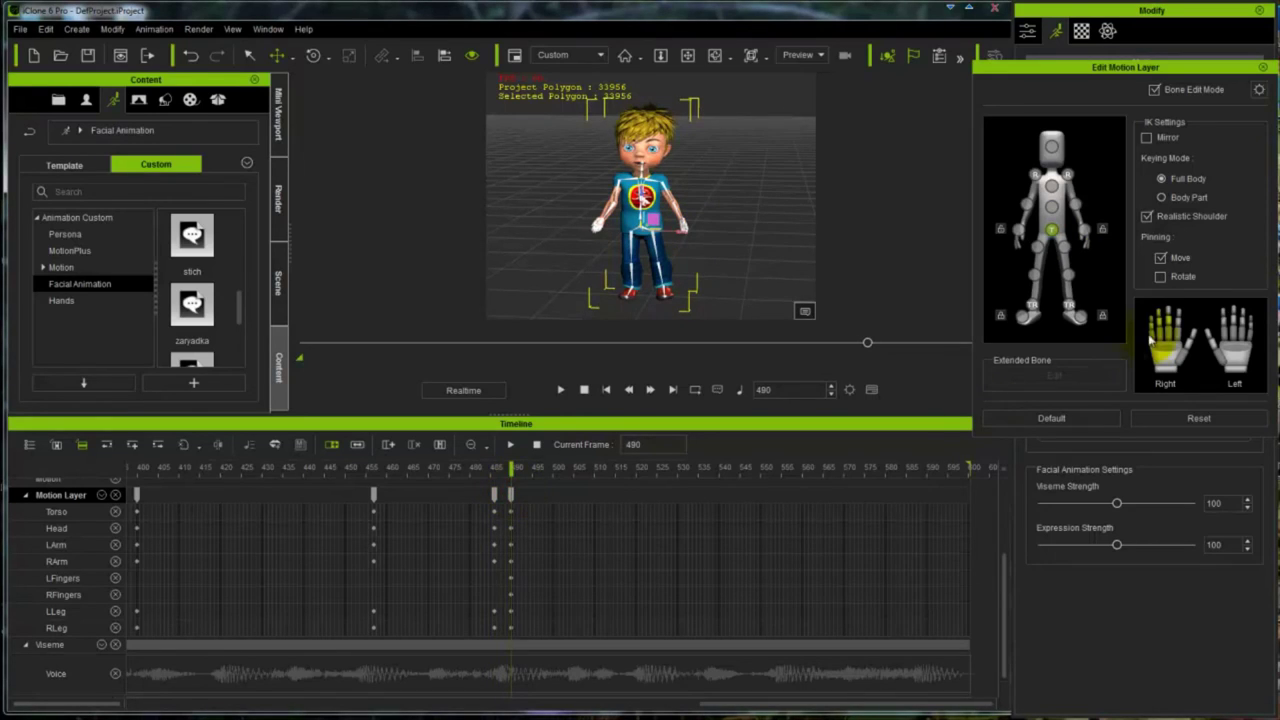
click(1072, 310)
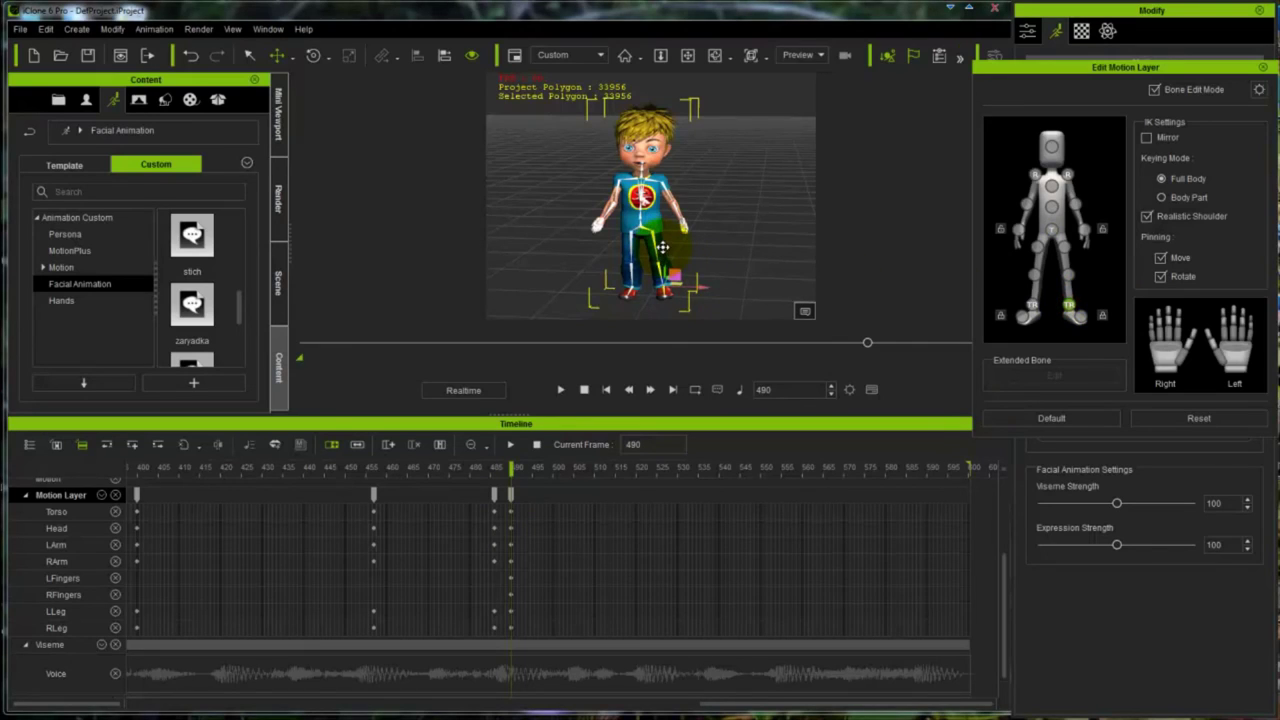
drag(662, 246, 664, 235)
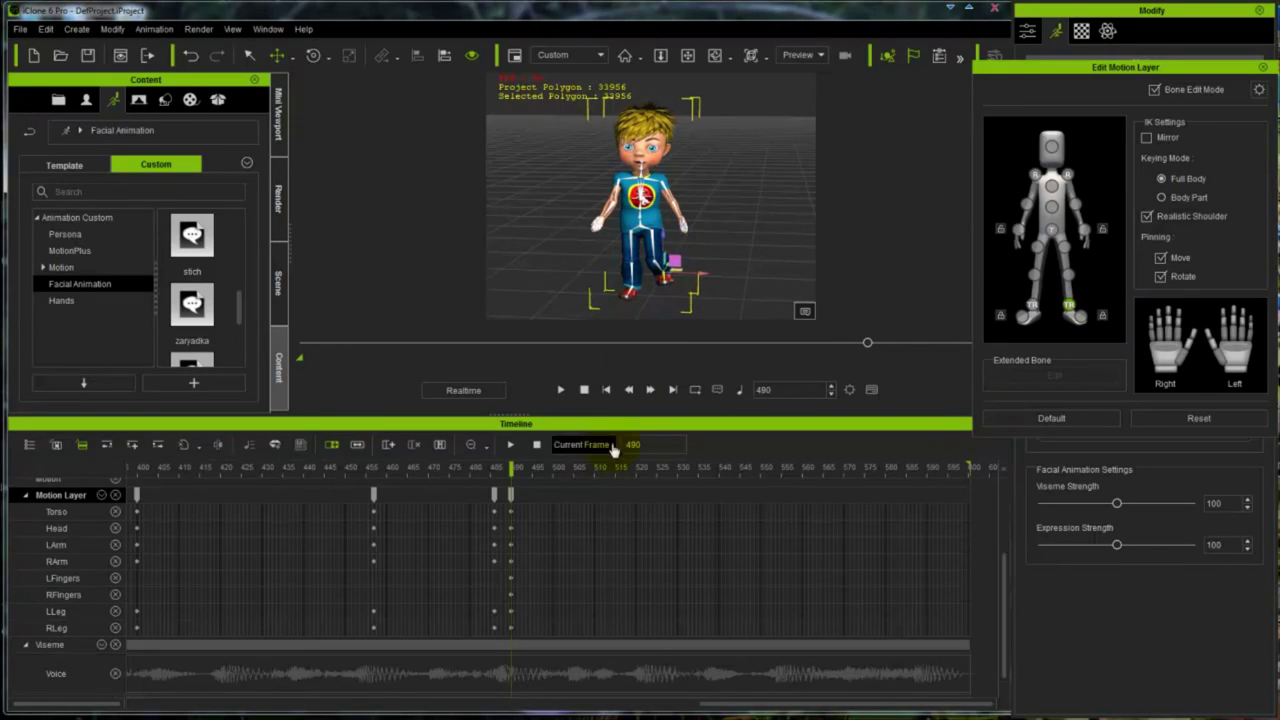
Step: Lower the avatar's left foot to the ground and move the hips back to the centre at frame 513
click(605, 500)
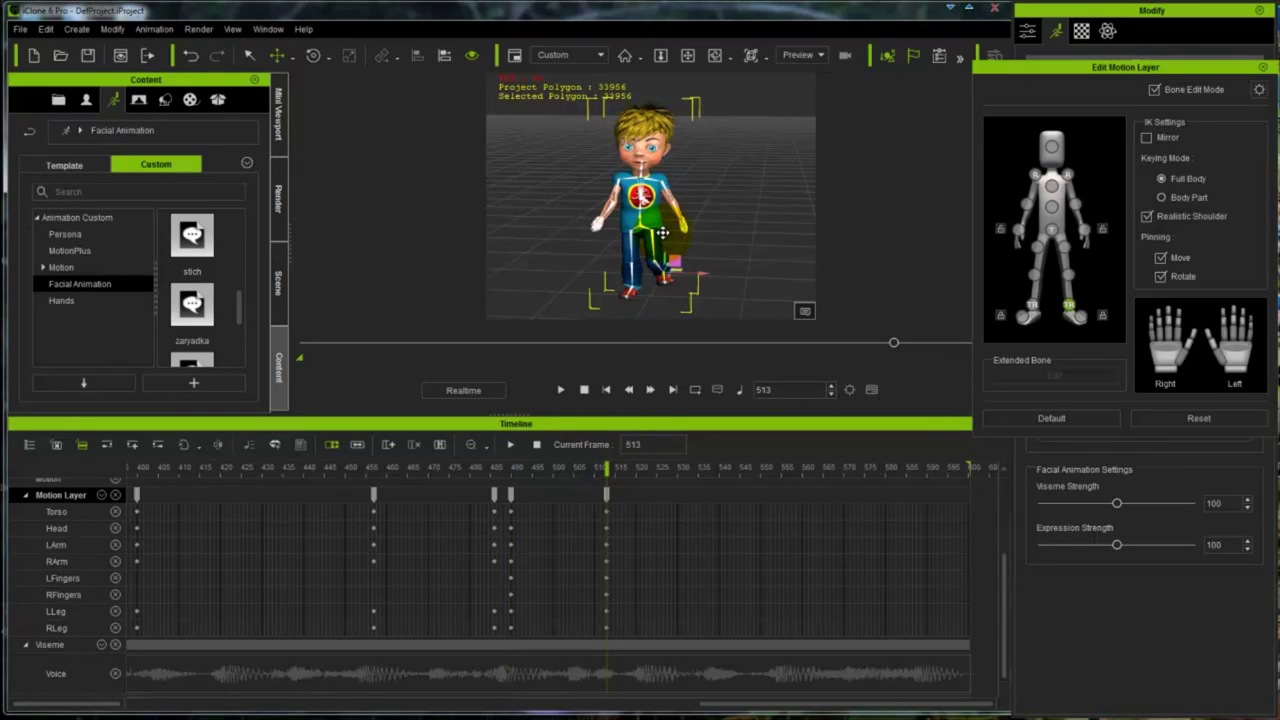
drag(672, 268, 671, 281)
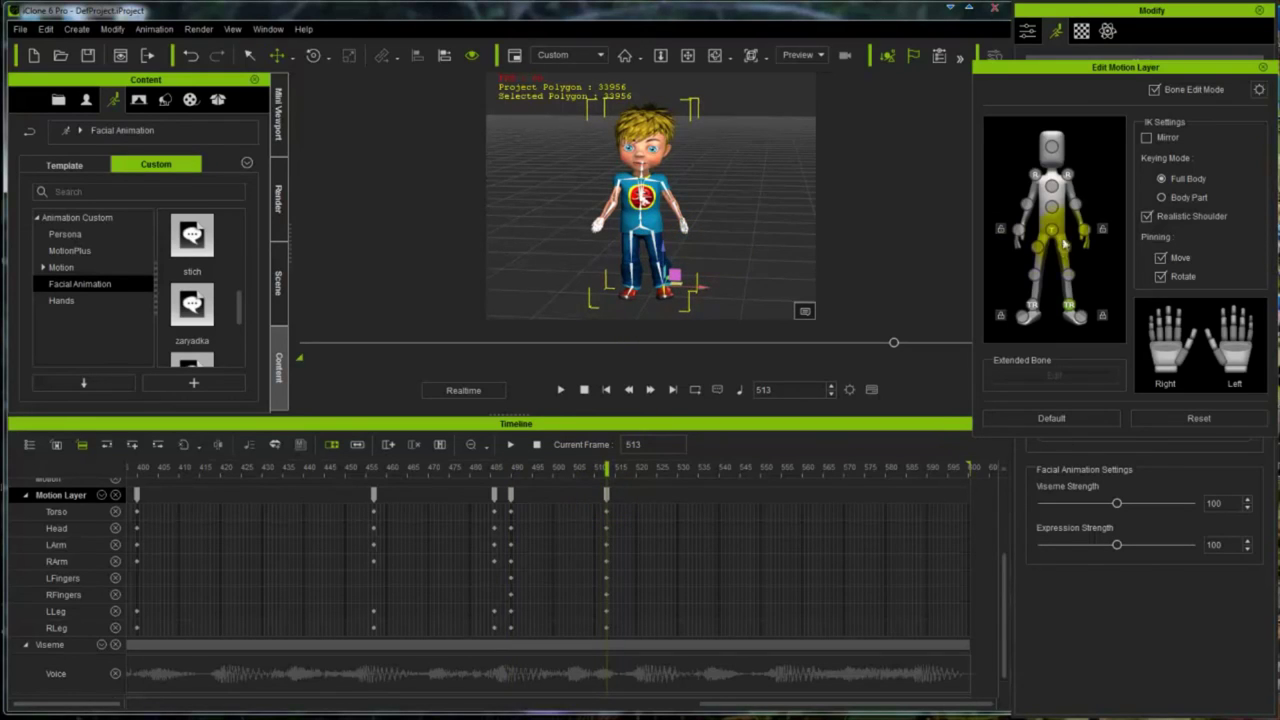
click(681, 231)
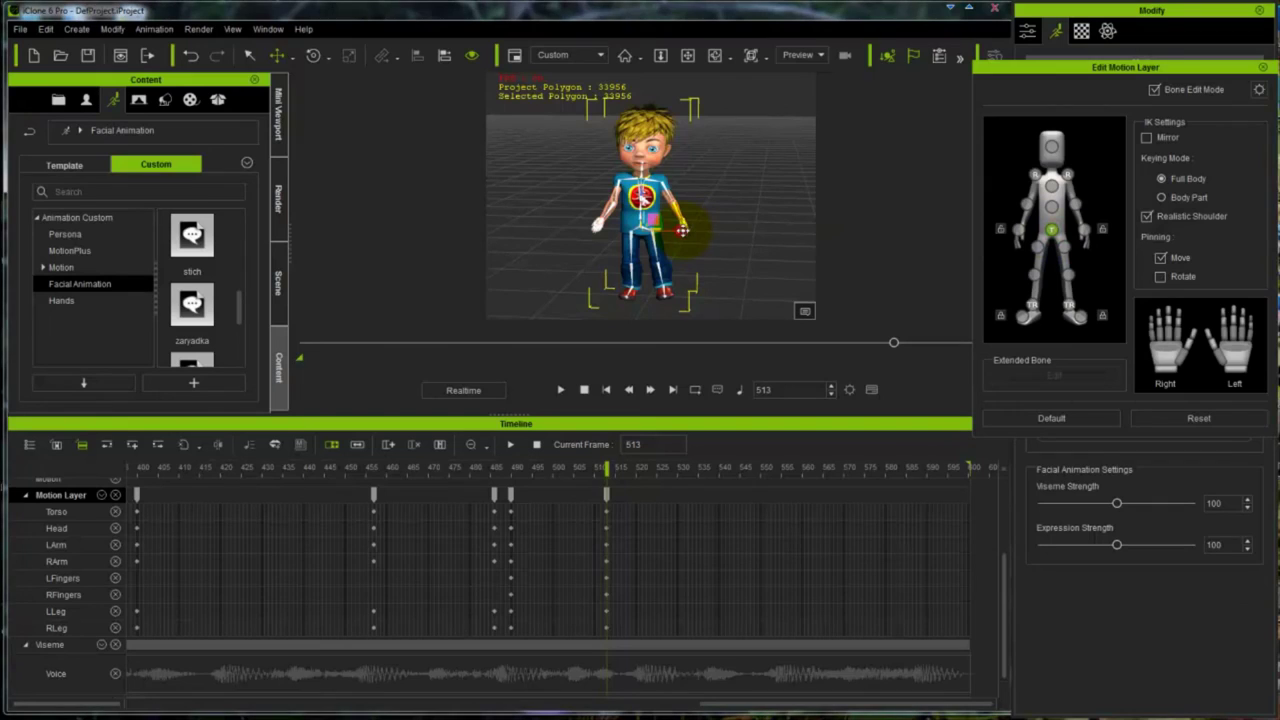
drag(681, 231, 688, 231)
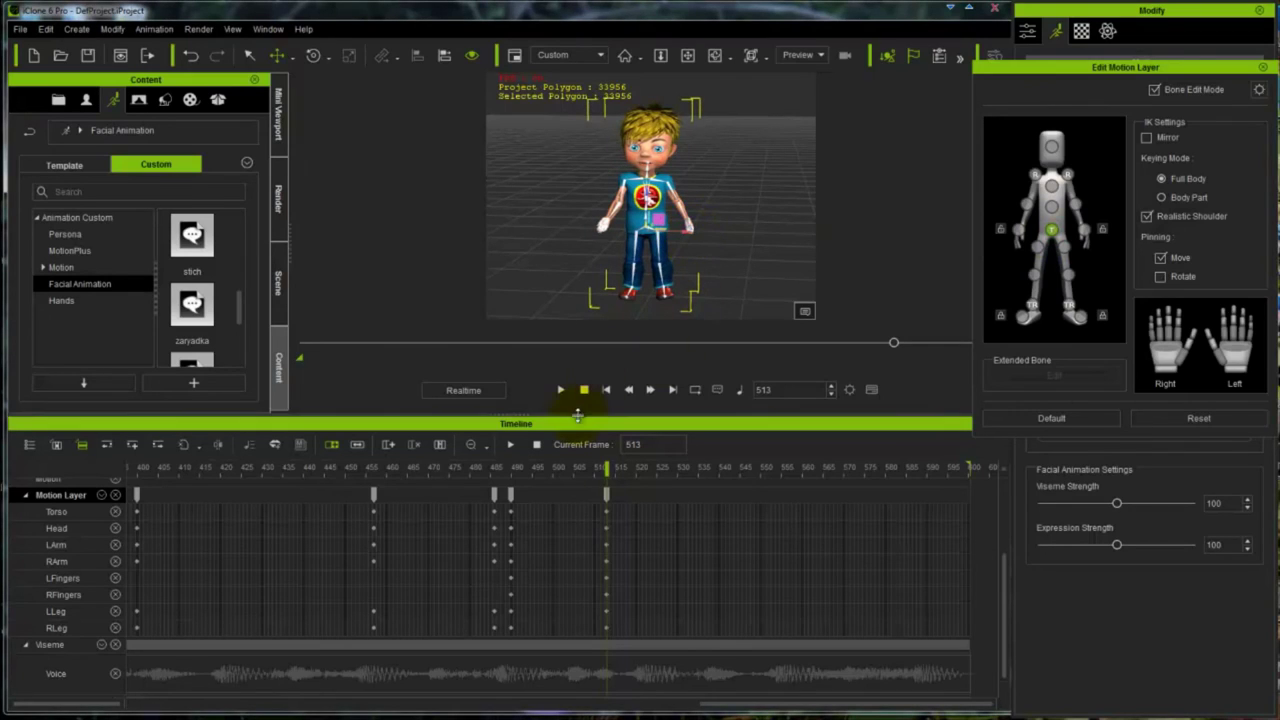
Step: Play the animation from frame 424 to review the new stepping movement
click(237, 490)
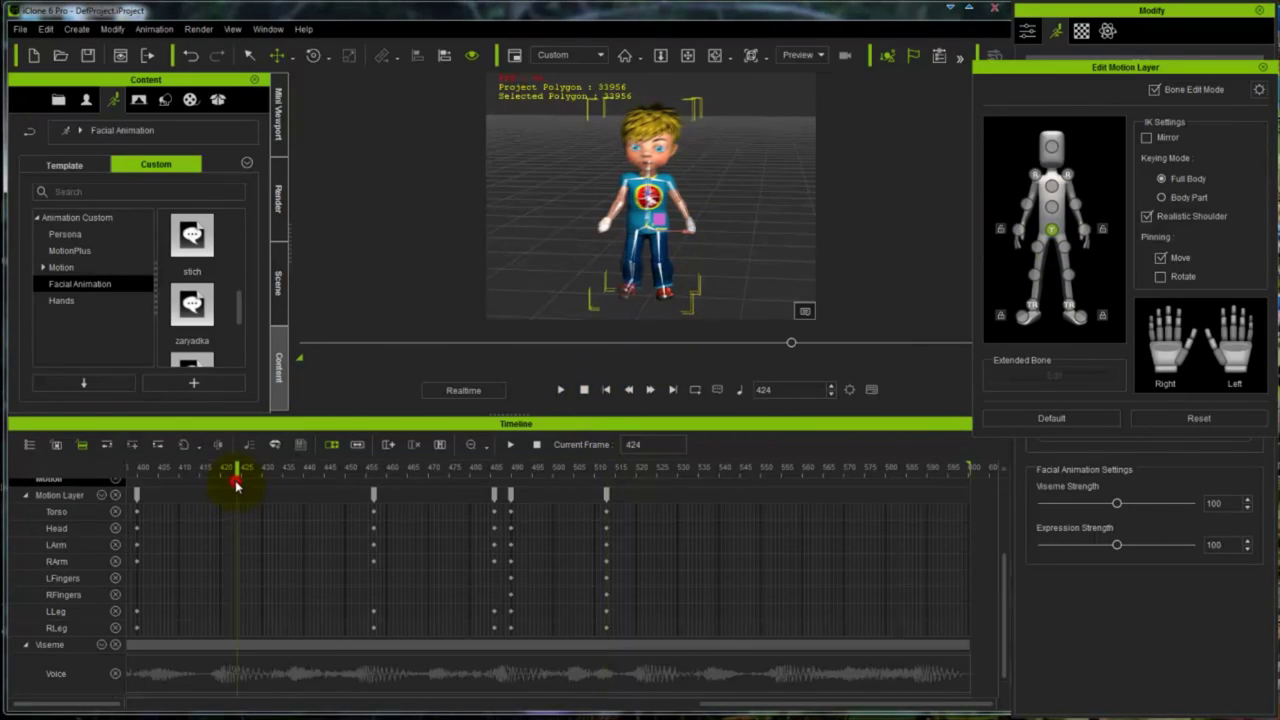
click(563, 390)
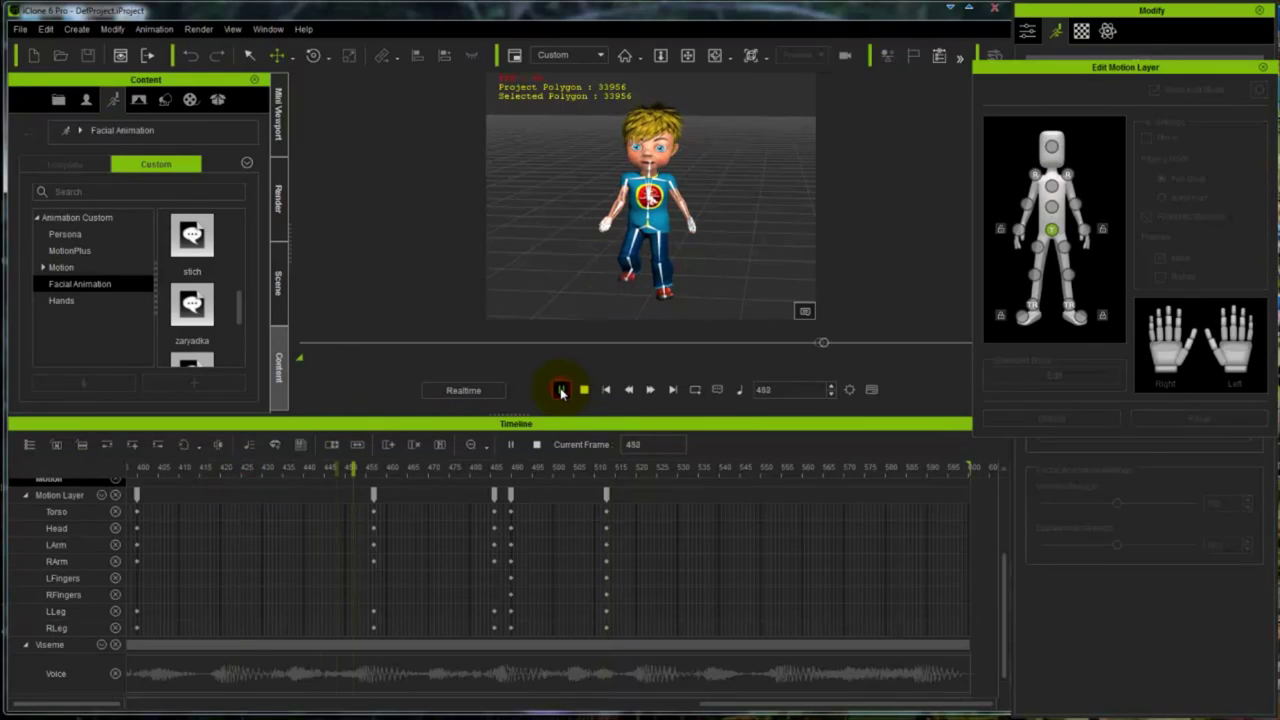
click(561, 390)
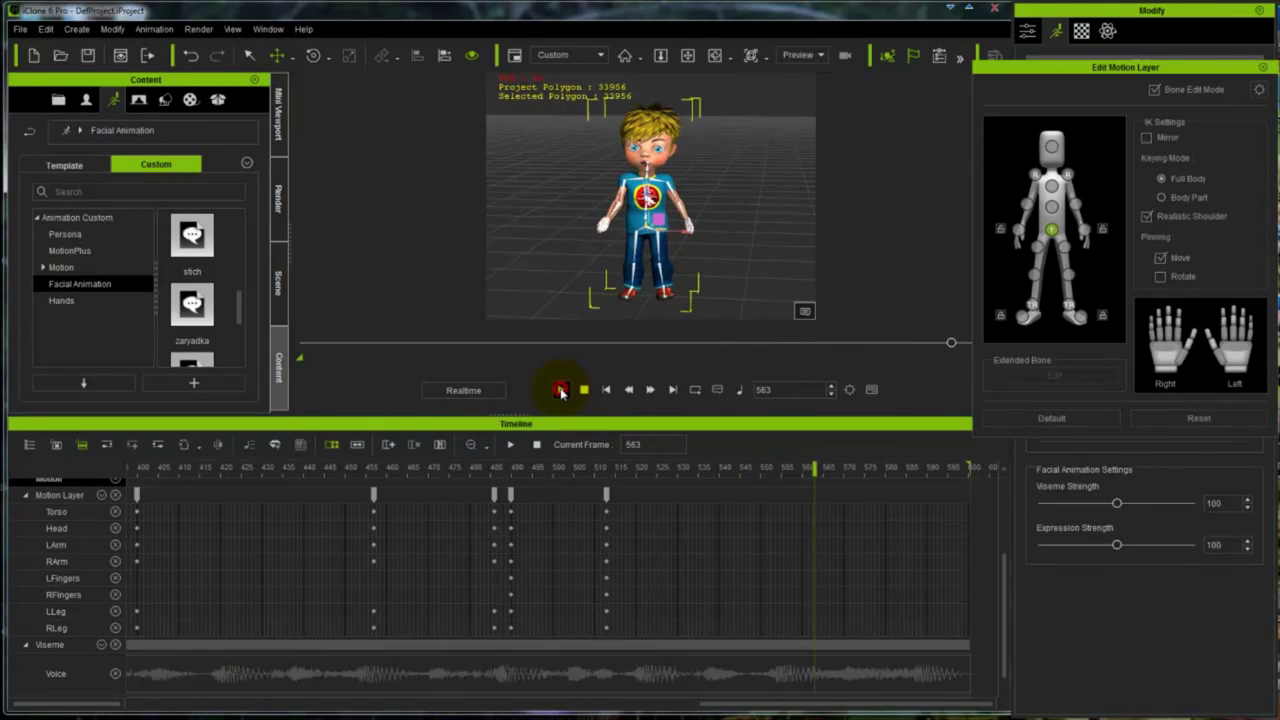
Step: Copy the standing-pose key at frame 513, paste it at frame 519, and scrub through the stepping movement
click(606, 496)
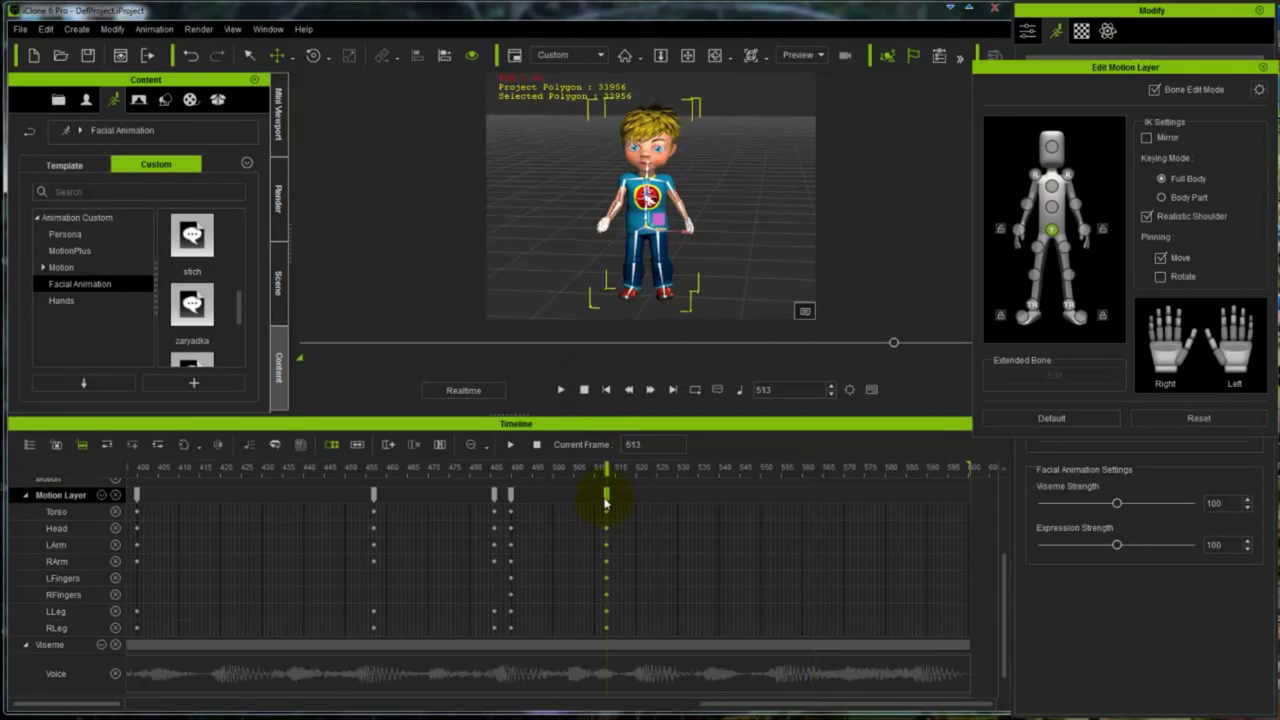
right_click(606, 496)
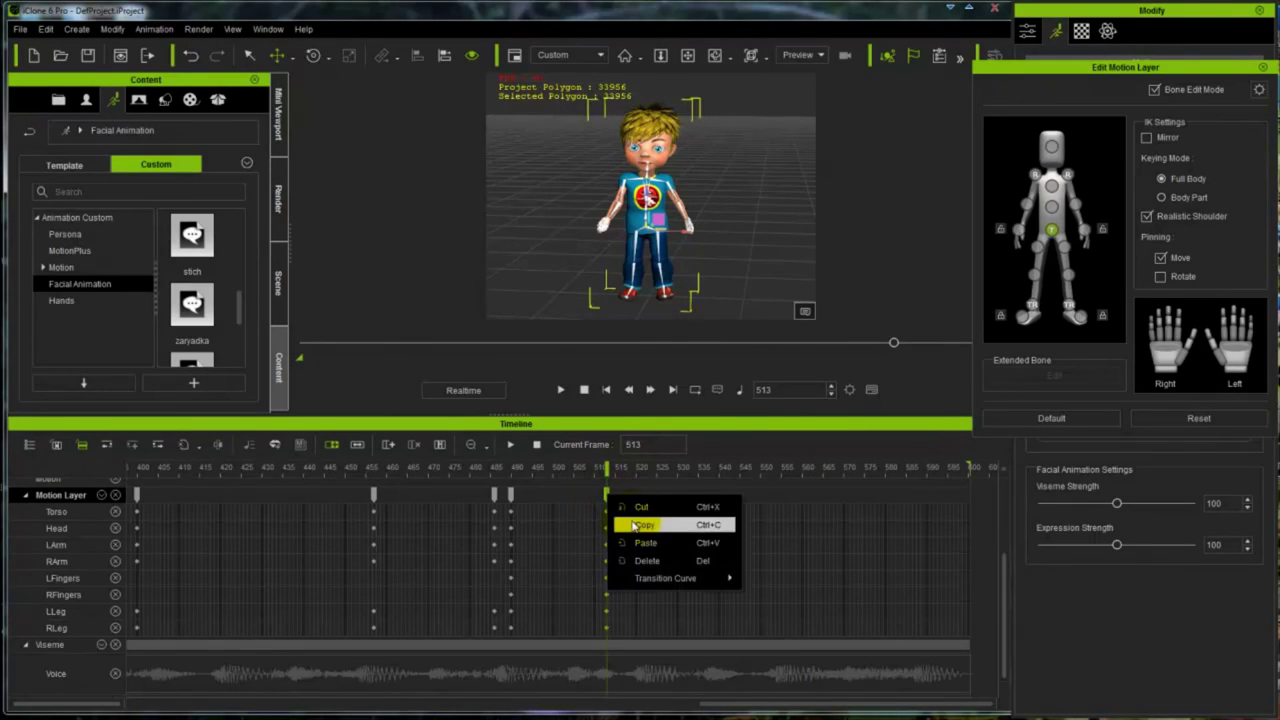
click(630, 525)
drag(900, 345, 818, 345)
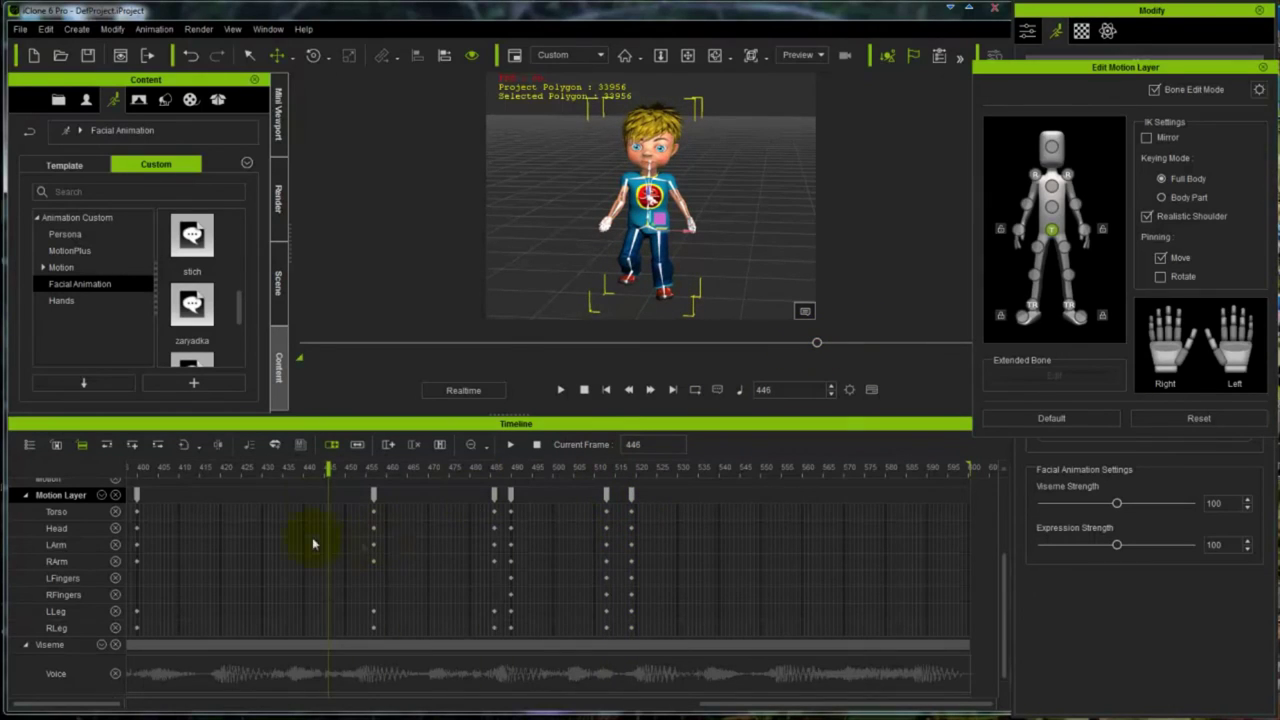
drag(328, 472, 632, 480)
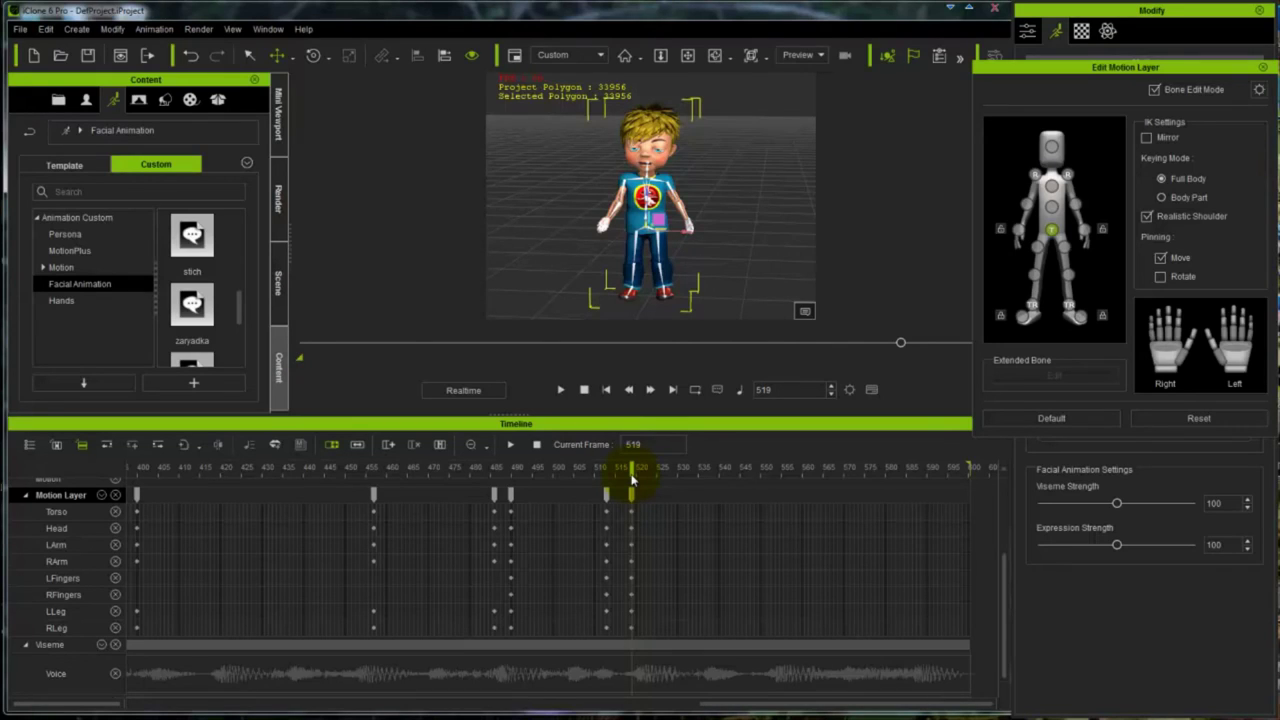
Step: Copy the raised-right-foot key at frame 457 in the motion layer and paste it at frame 550
click(373, 495)
right_click(373, 497)
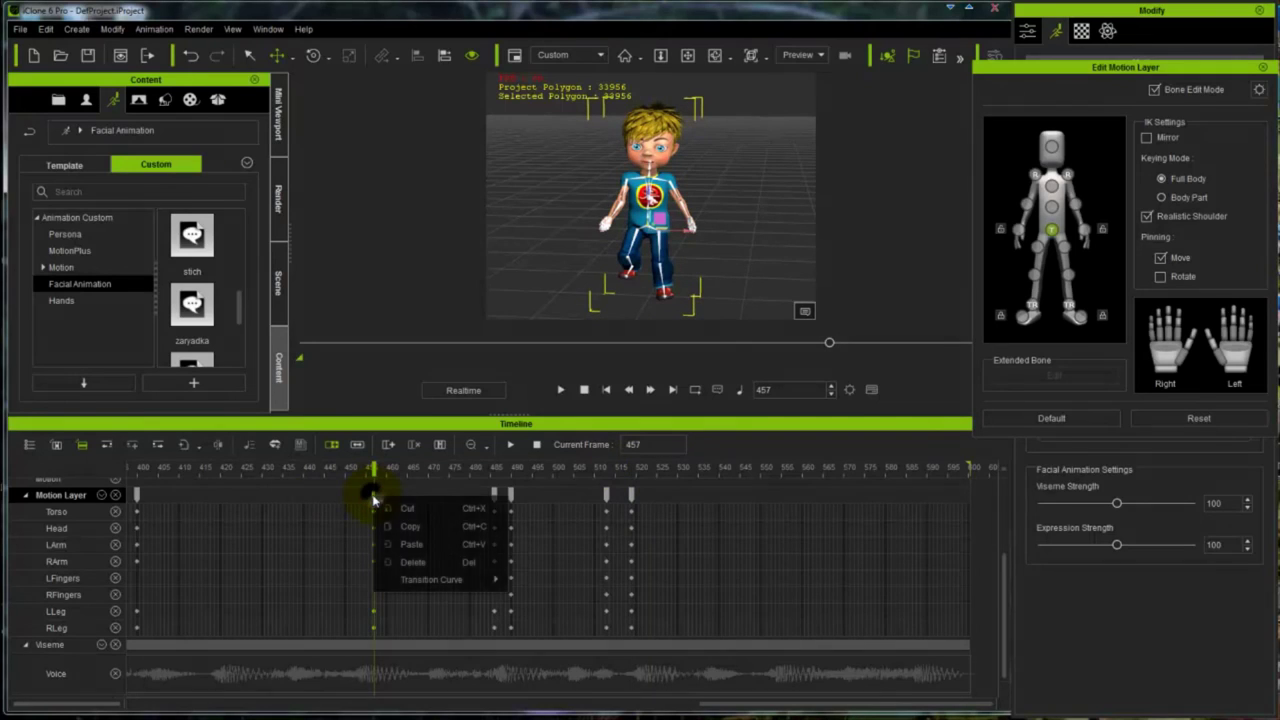
click(392, 528)
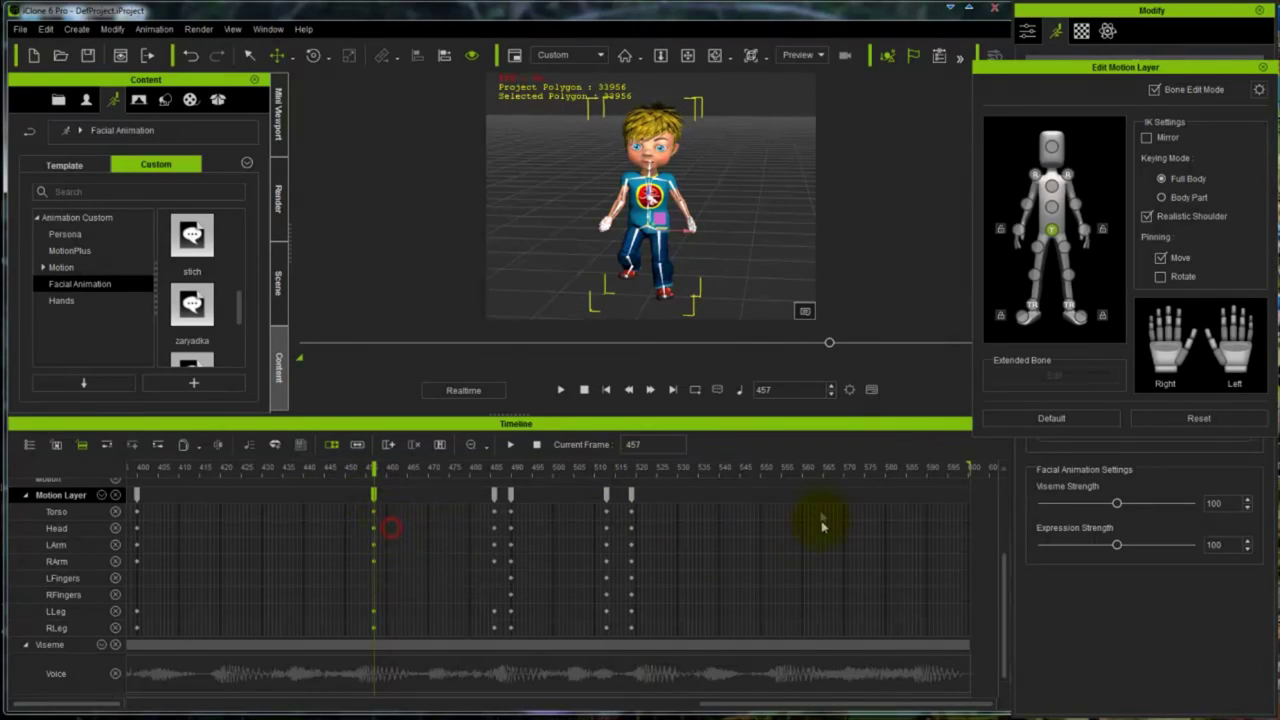
click(759, 494)
right_click(759, 494)
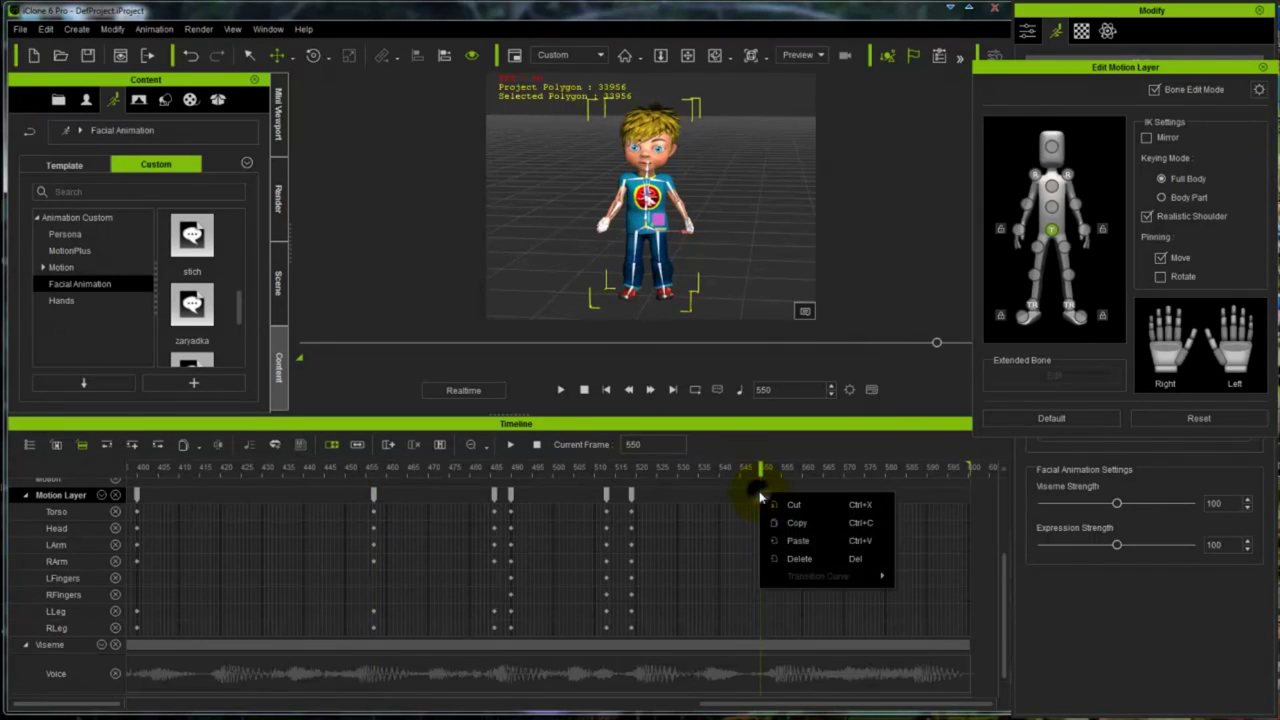
click(773, 541)
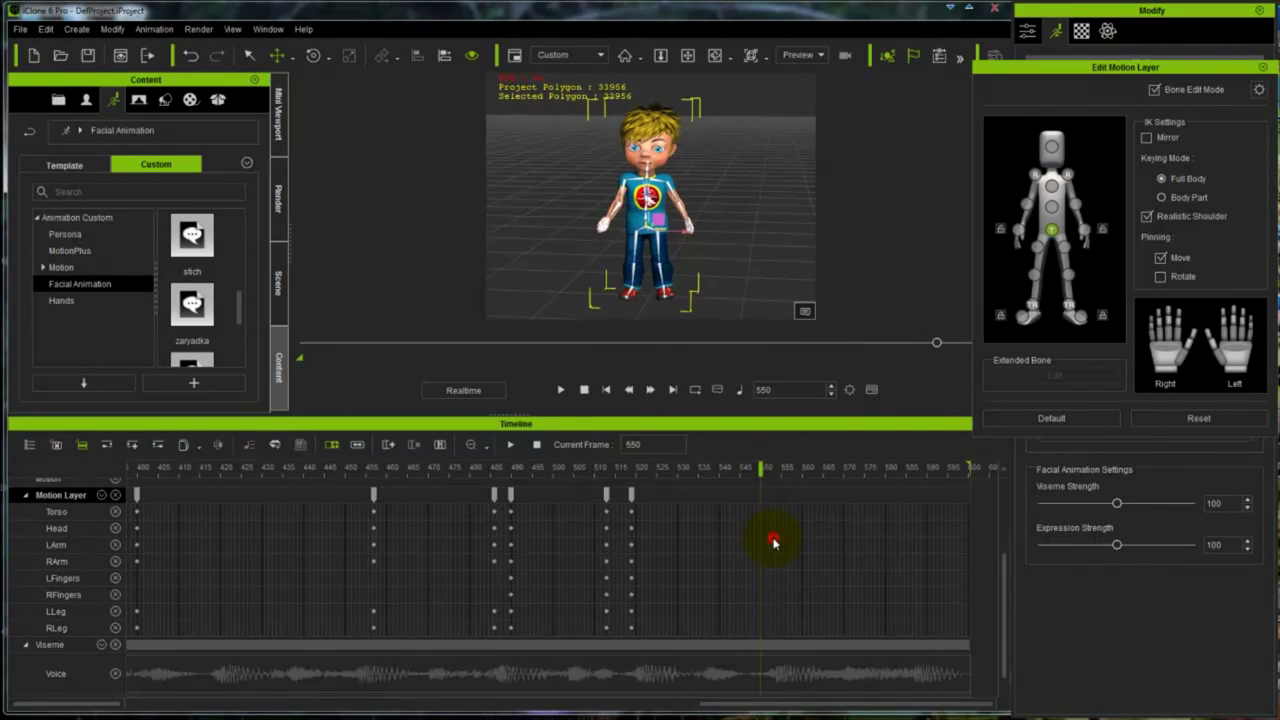
Step: Copy the shifted-hips key at frame 486 in the motion layer and paste it at frame 567
click(493, 494)
right_click(493, 496)
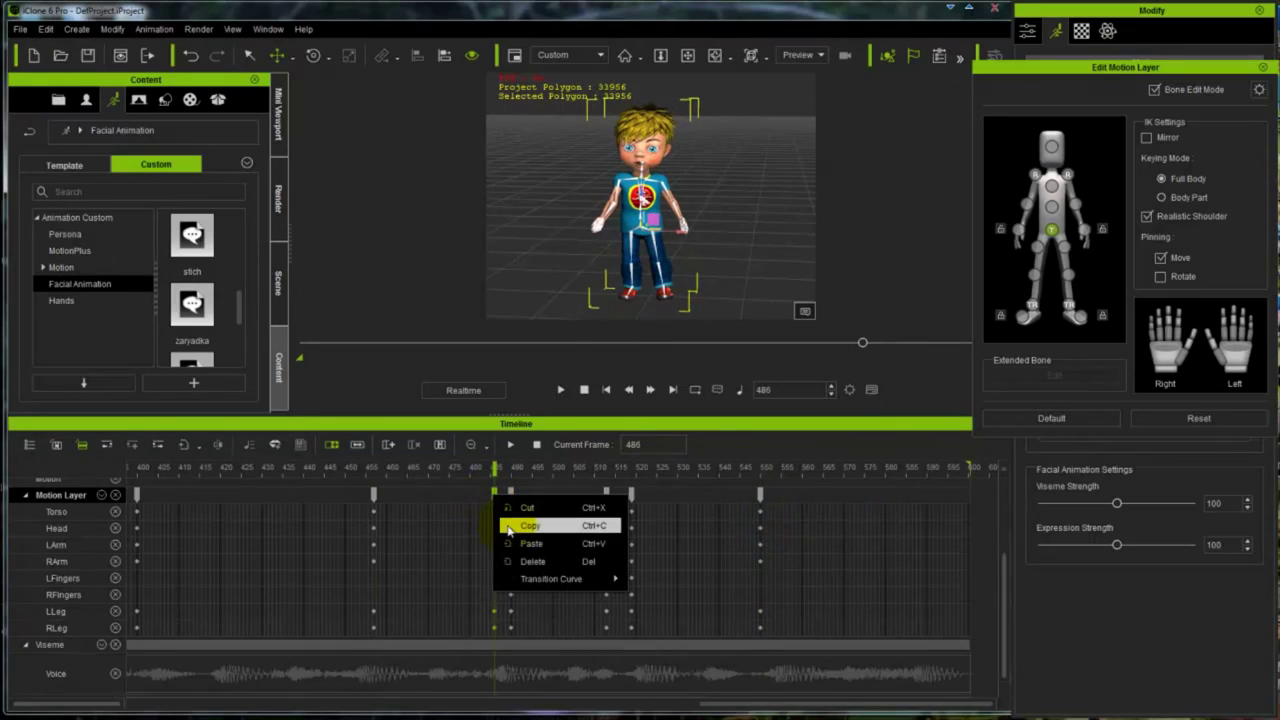
click(508, 524)
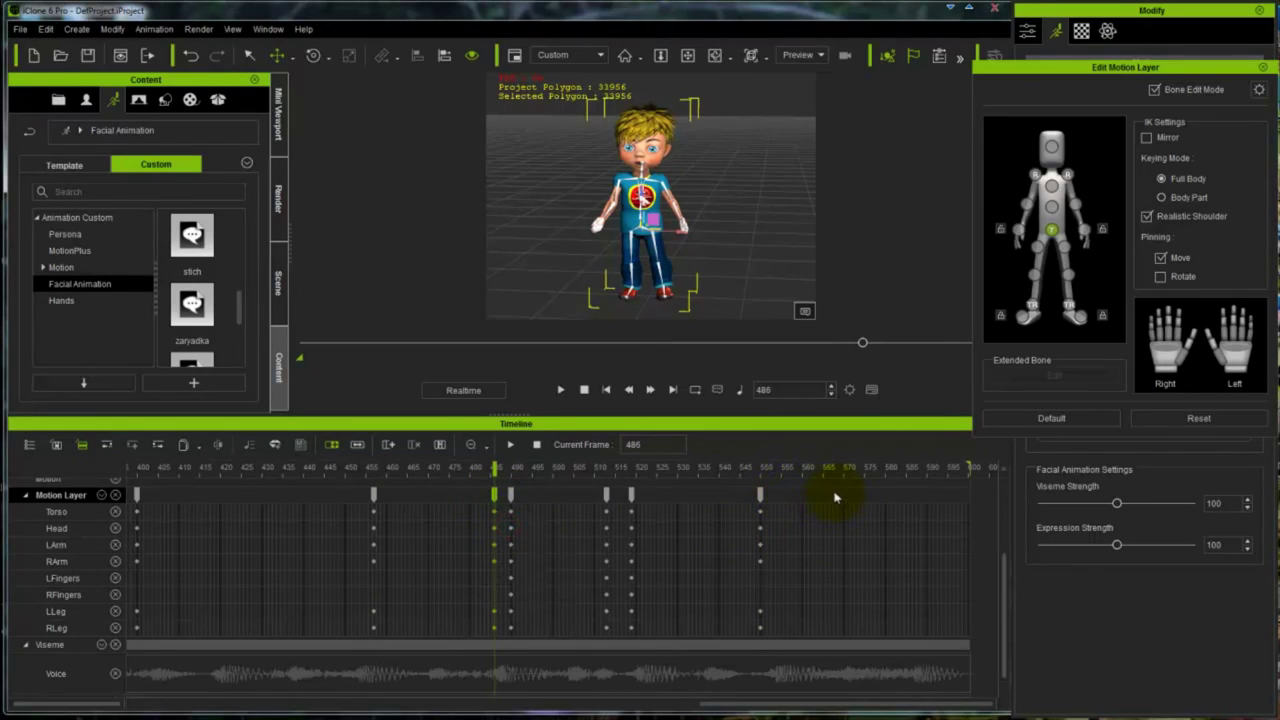
click(832, 494)
right_click(832, 494)
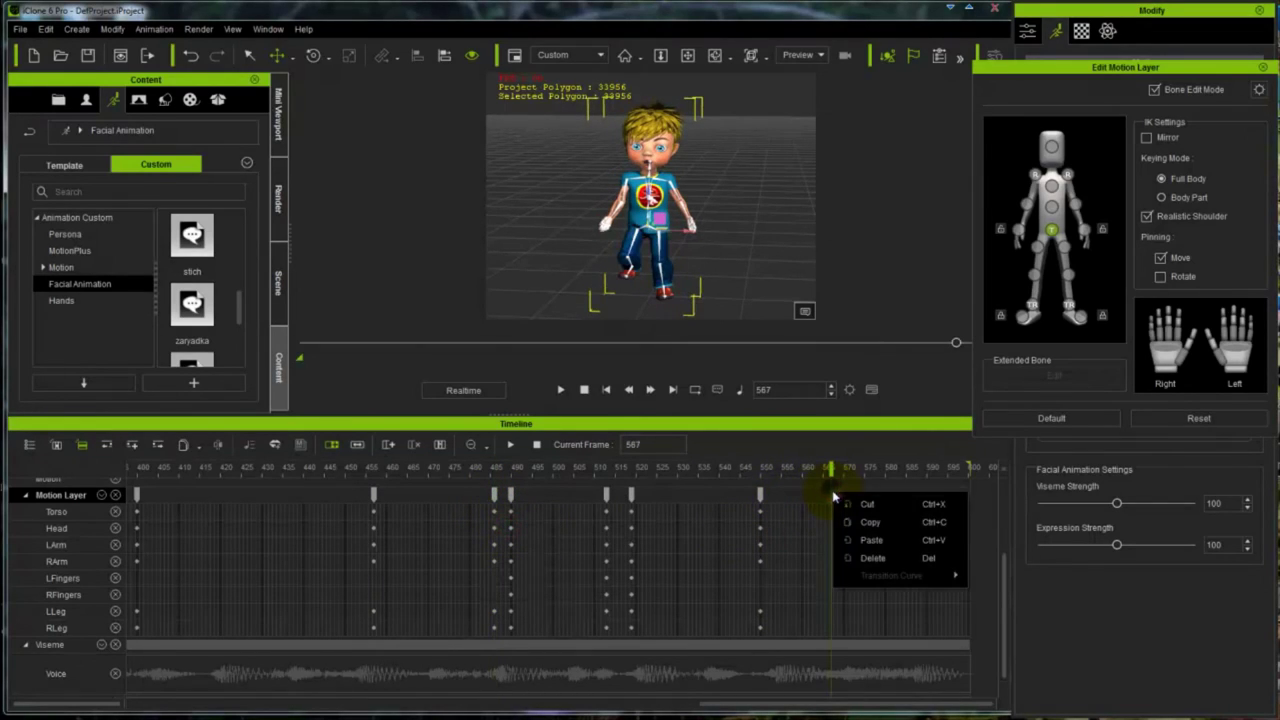
click(846, 541)
Step: Copy the raised-left-foot key at frame 490 in the motion layer and paste it at frame 570
click(510, 494)
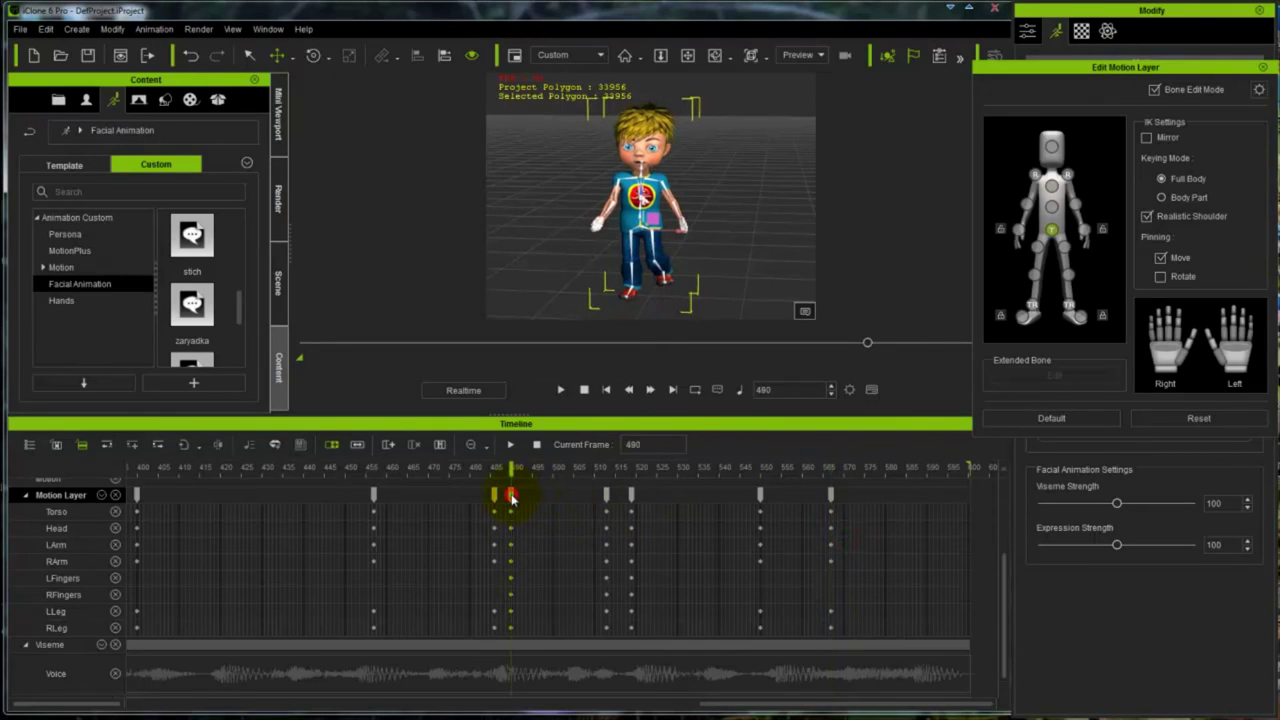
right_click(510, 496)
click(547, 525)
click(843, 495)
right_click(843, 495)
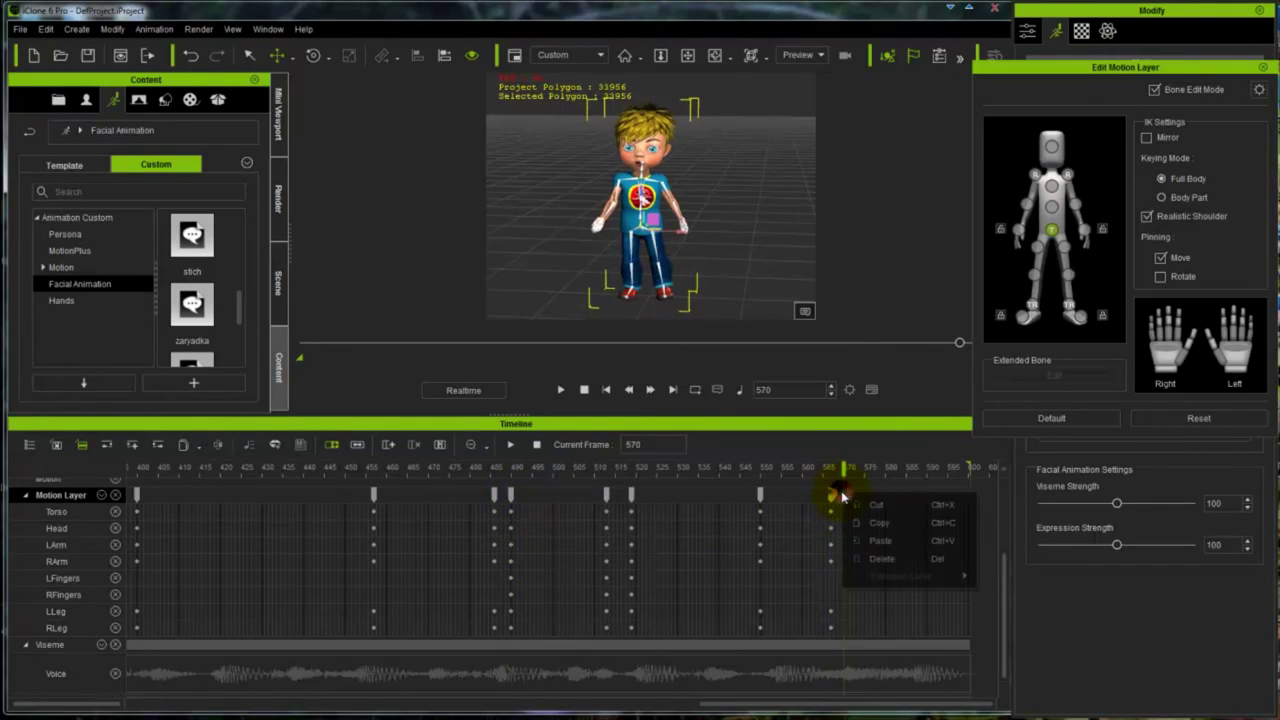
click(866, 541)
Step: Copy the standing-pose key at frame 513 in the motion layer and paste it at frame 590
click(606, 494)
right_click(606, 494)
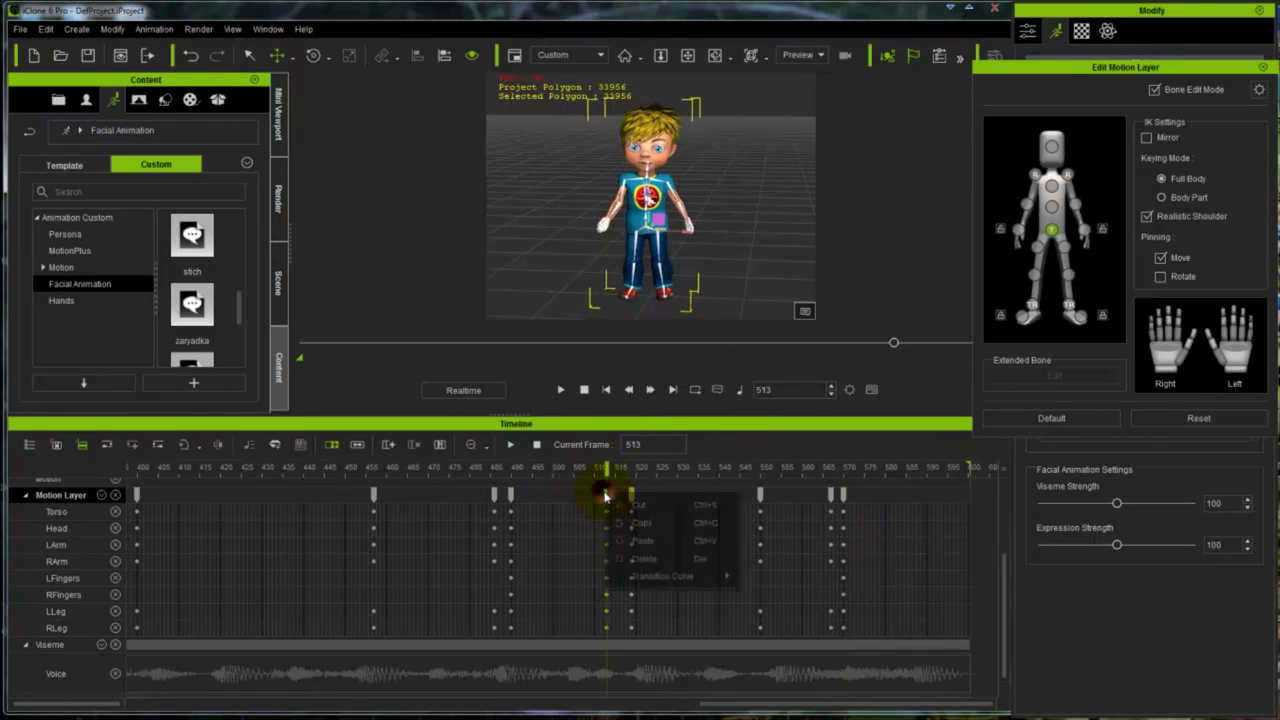
click(622, 522)
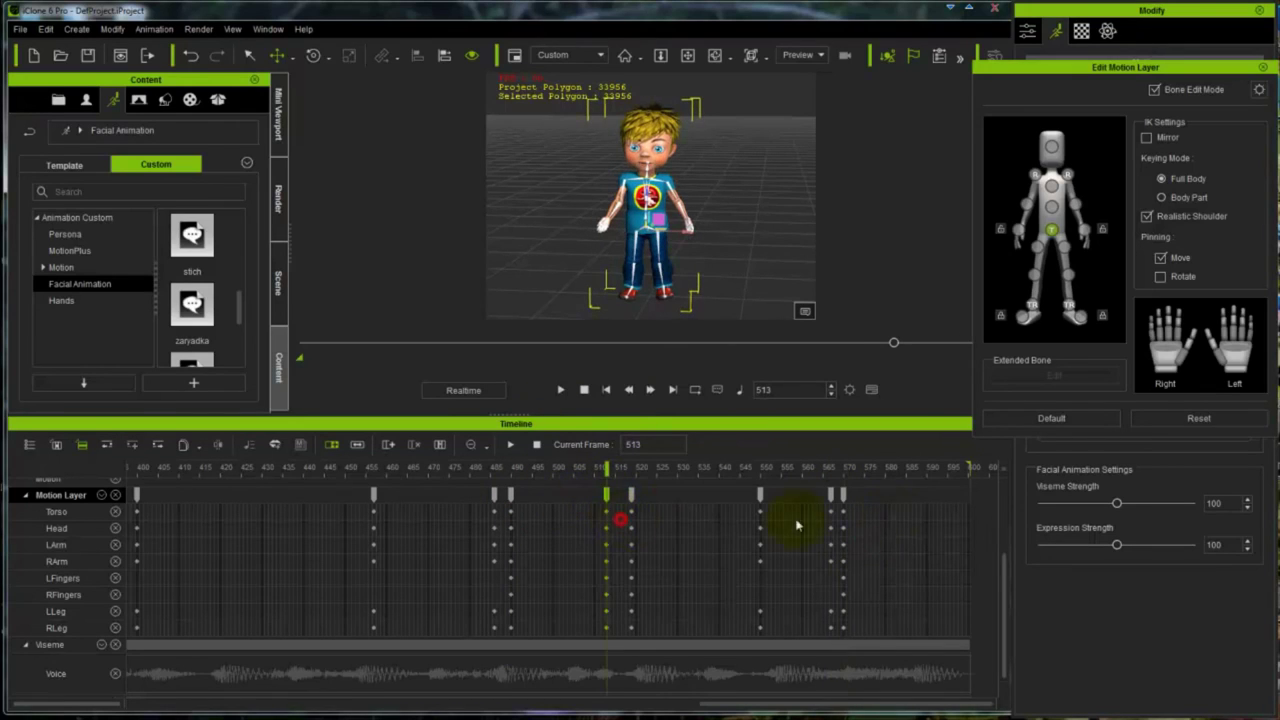
click(927, 500)
right_click(927, 500)
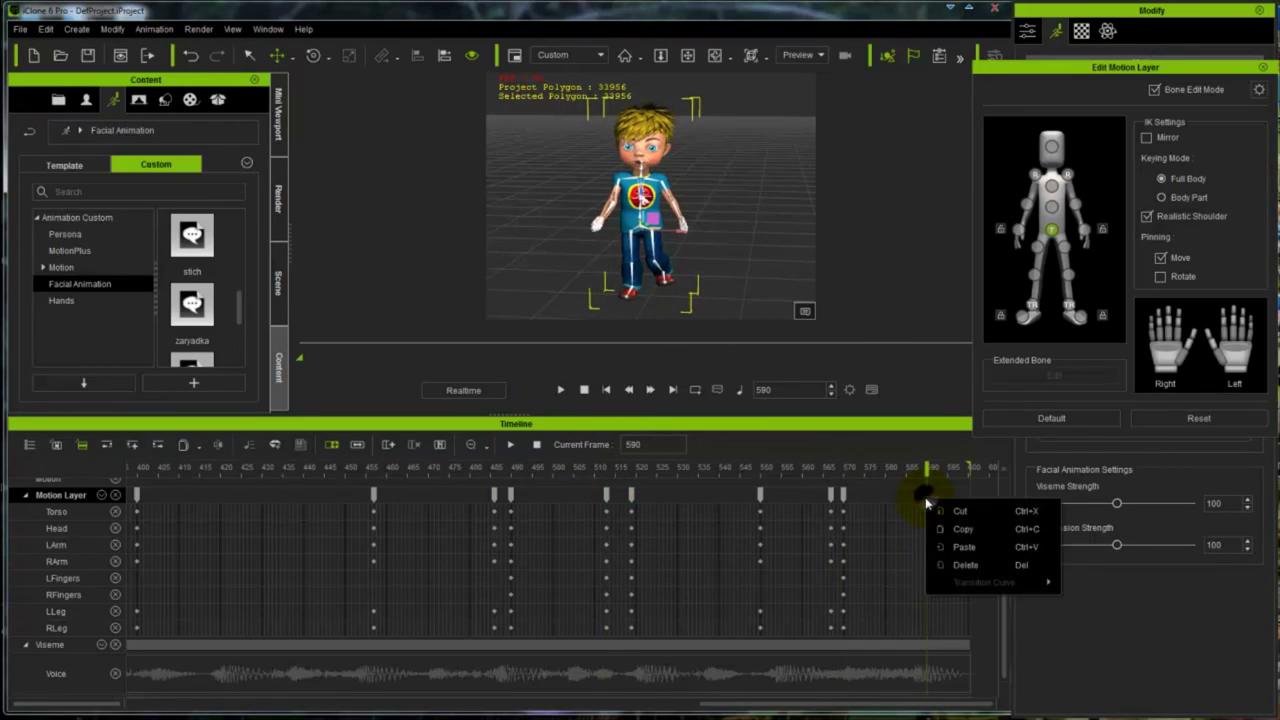
click(962, 547)
Step: Copy the standing-pose key at frame 519 in the motion layer and paste it at frame 594
click(631, 496)
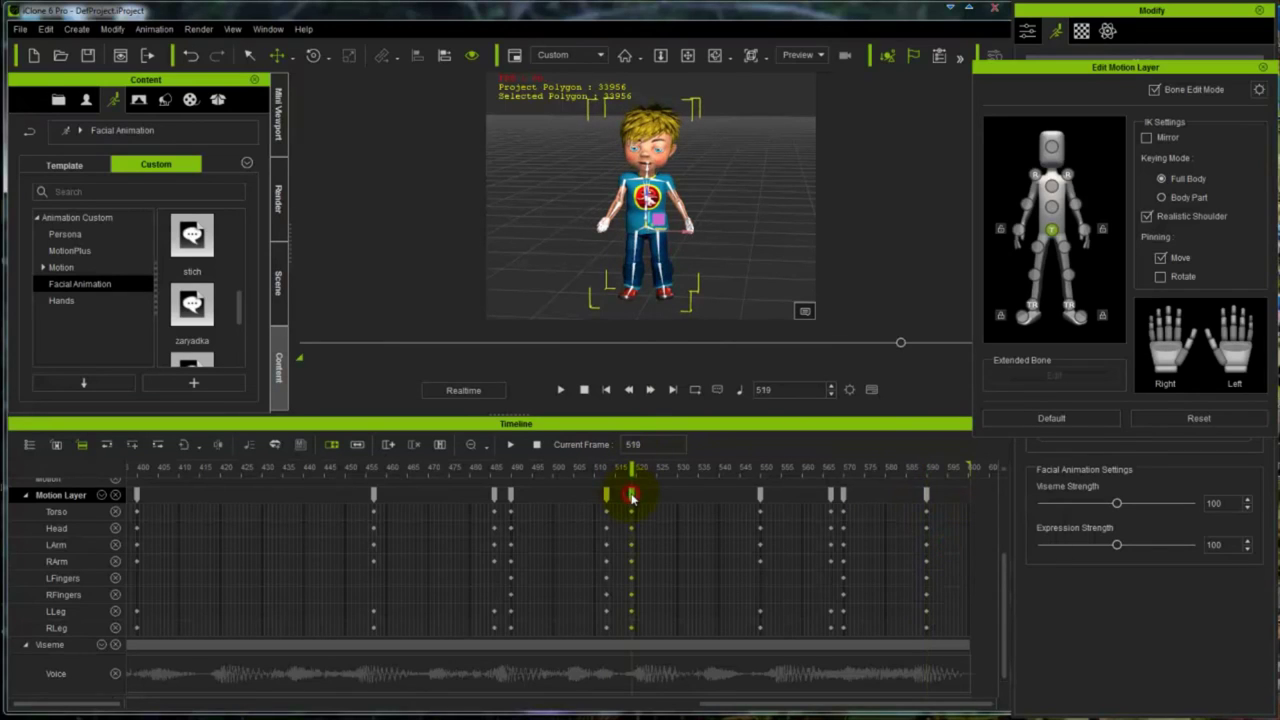
right_click(633, 493)
click(650, 519)
click(927, 494)
click(943, 494)
right_click(943, 492)
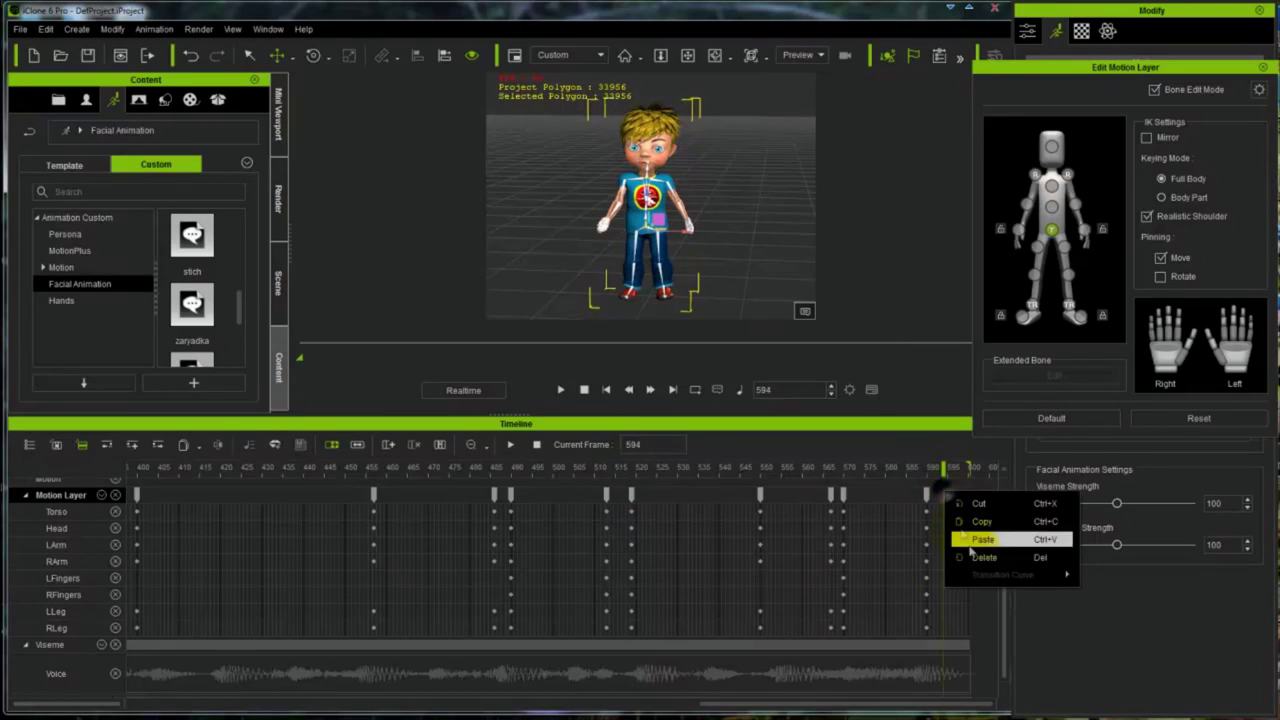
click(968, 540)
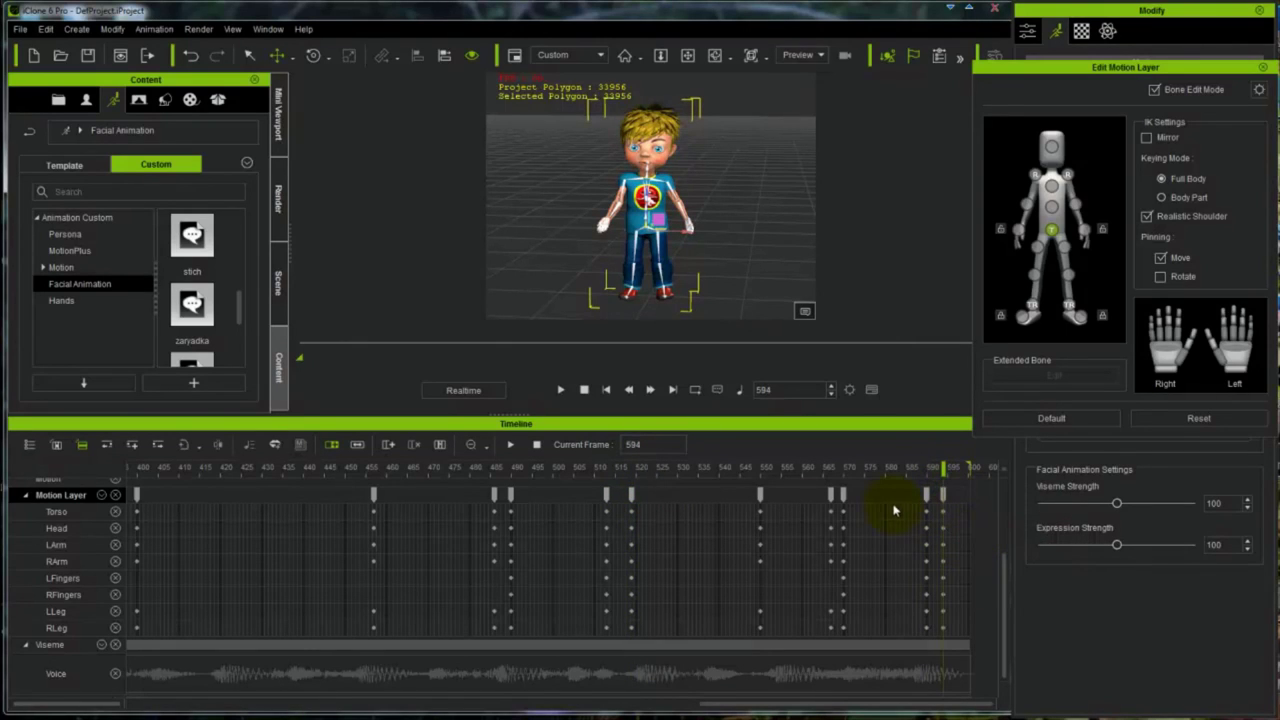
Step: Play the animation from frame 416 to review the repeated stepping movement, and stop playback
click(204, 478)
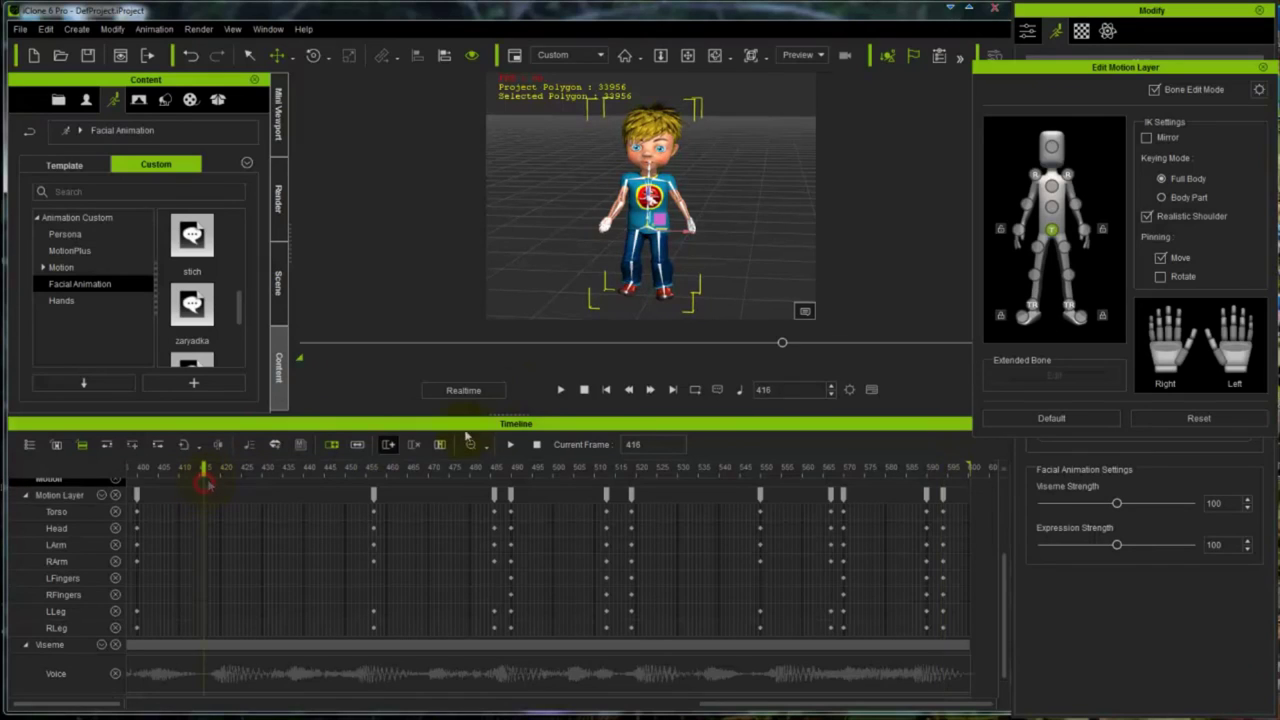
click(562, 390)
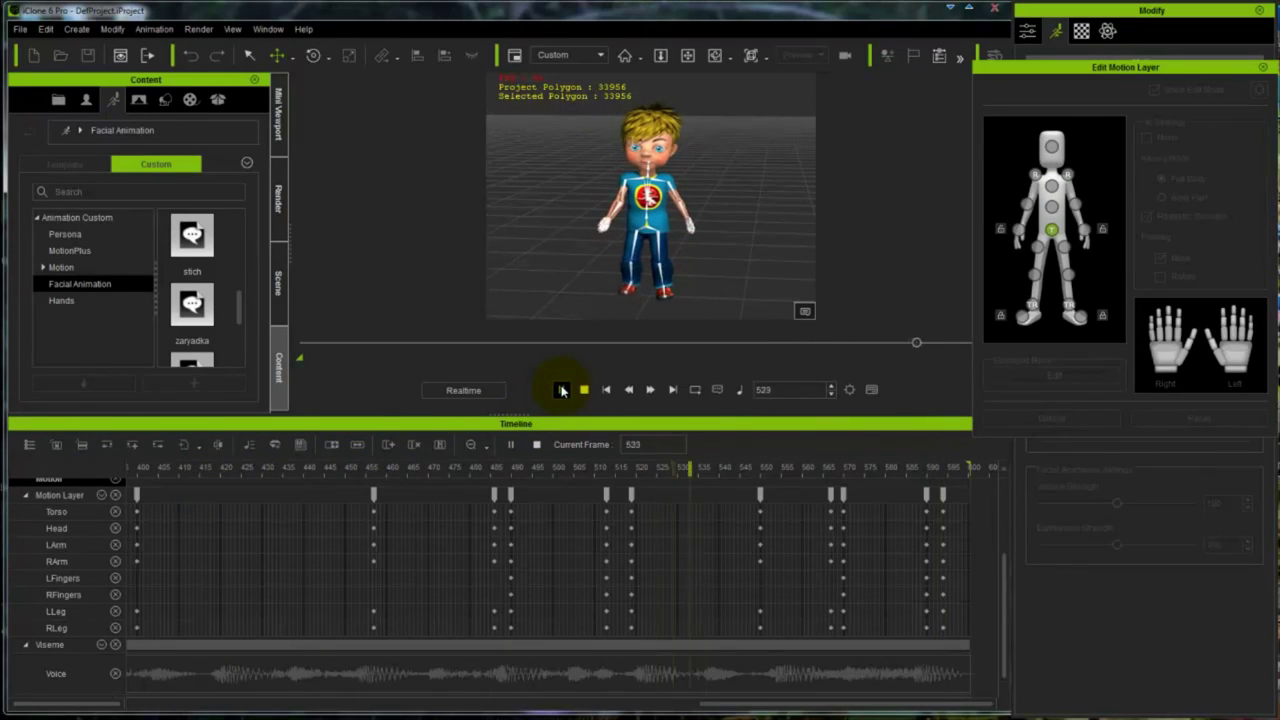
click(584, 390)
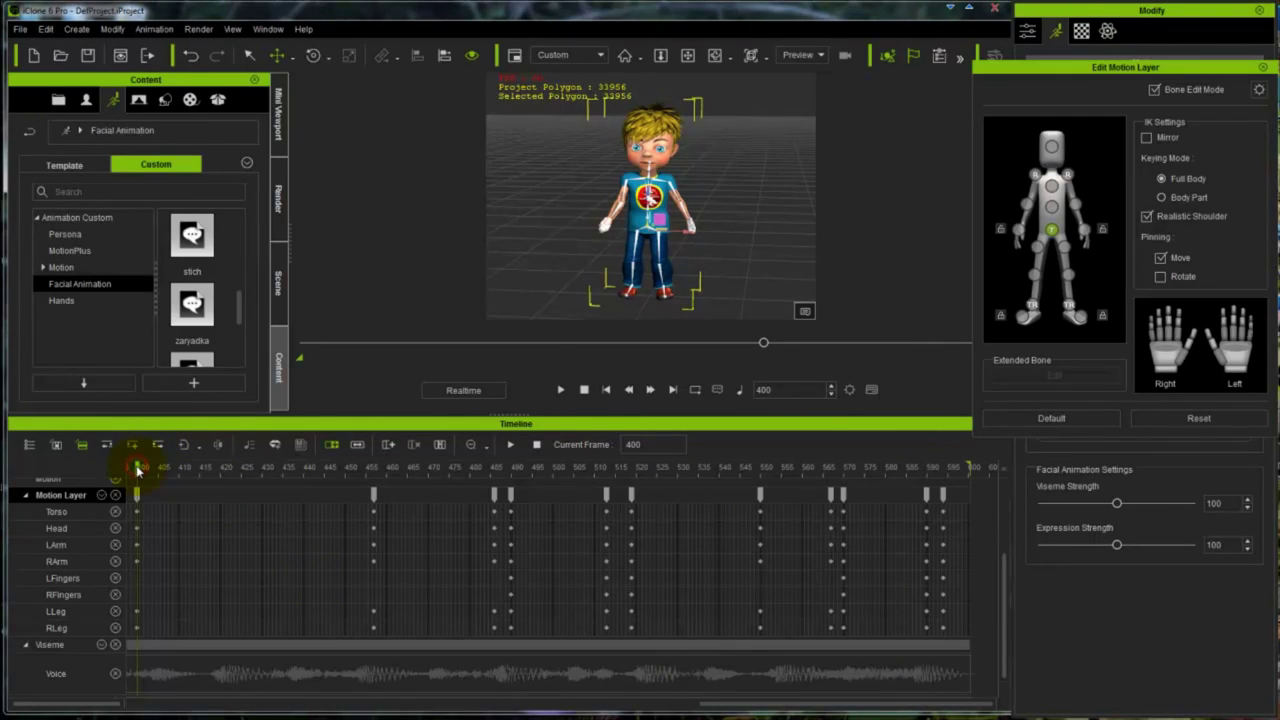
Step: Copy the standing-pose key at frame 400 and paste it at frame 450, just before the raised-right-foot key
drag(138, 470, 346, 491)
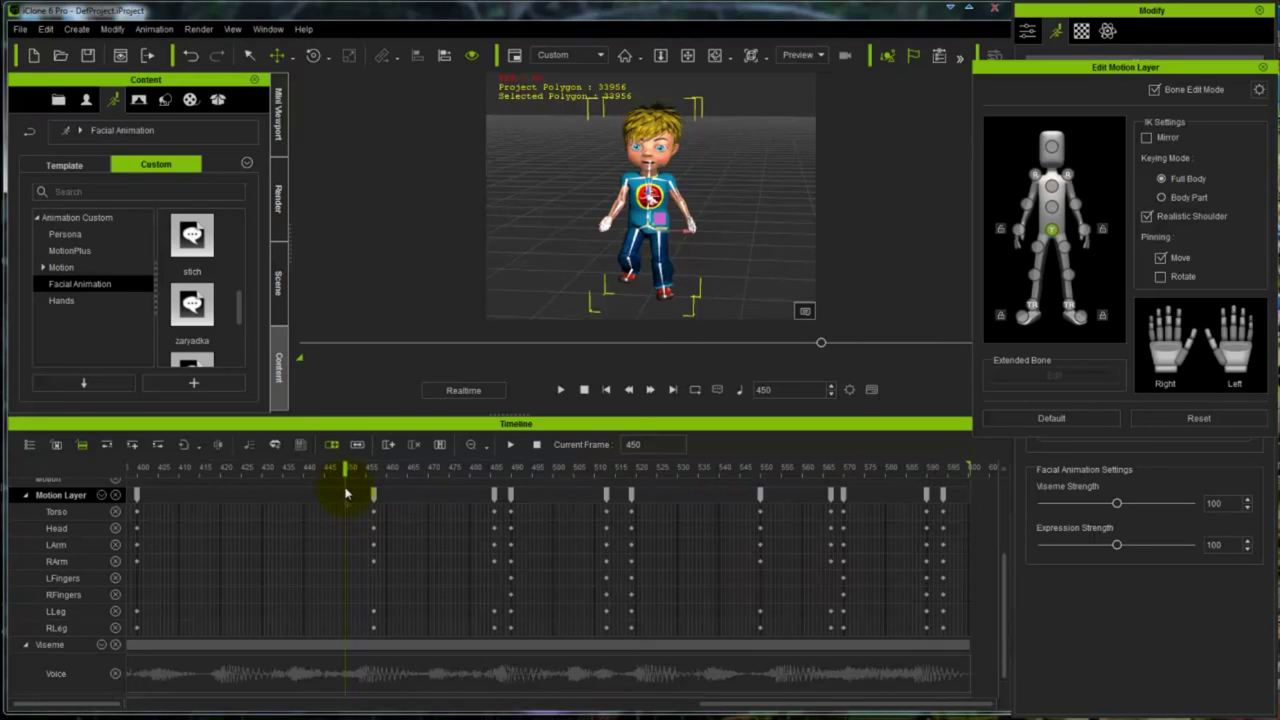
click(137, 496)
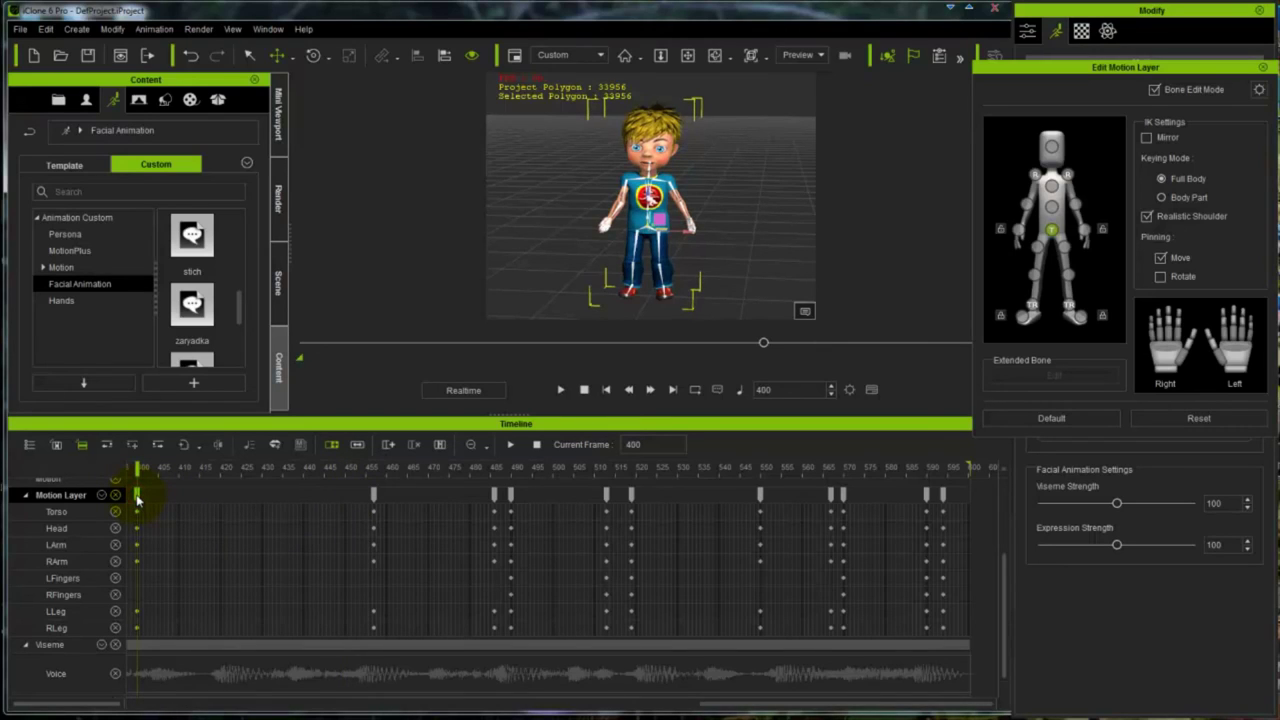
right_click(137, 500)
click(152, 523)
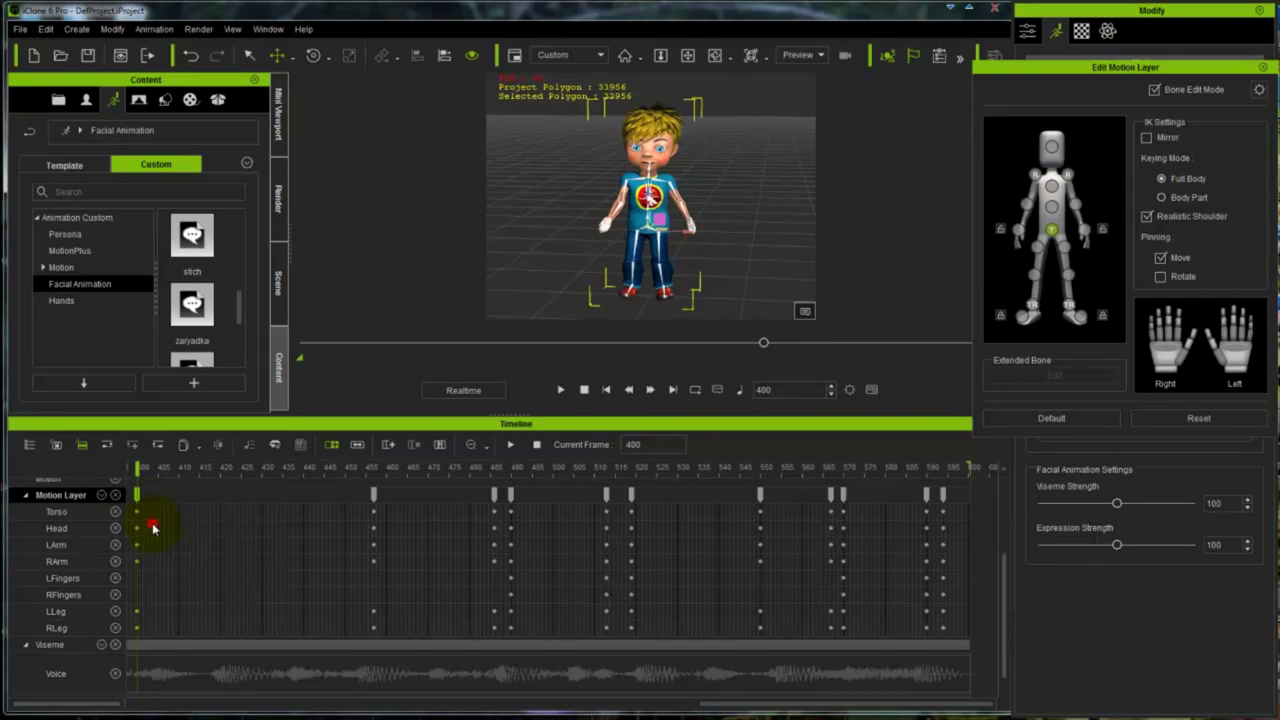
click(346, 495)
right_click(345, 497)
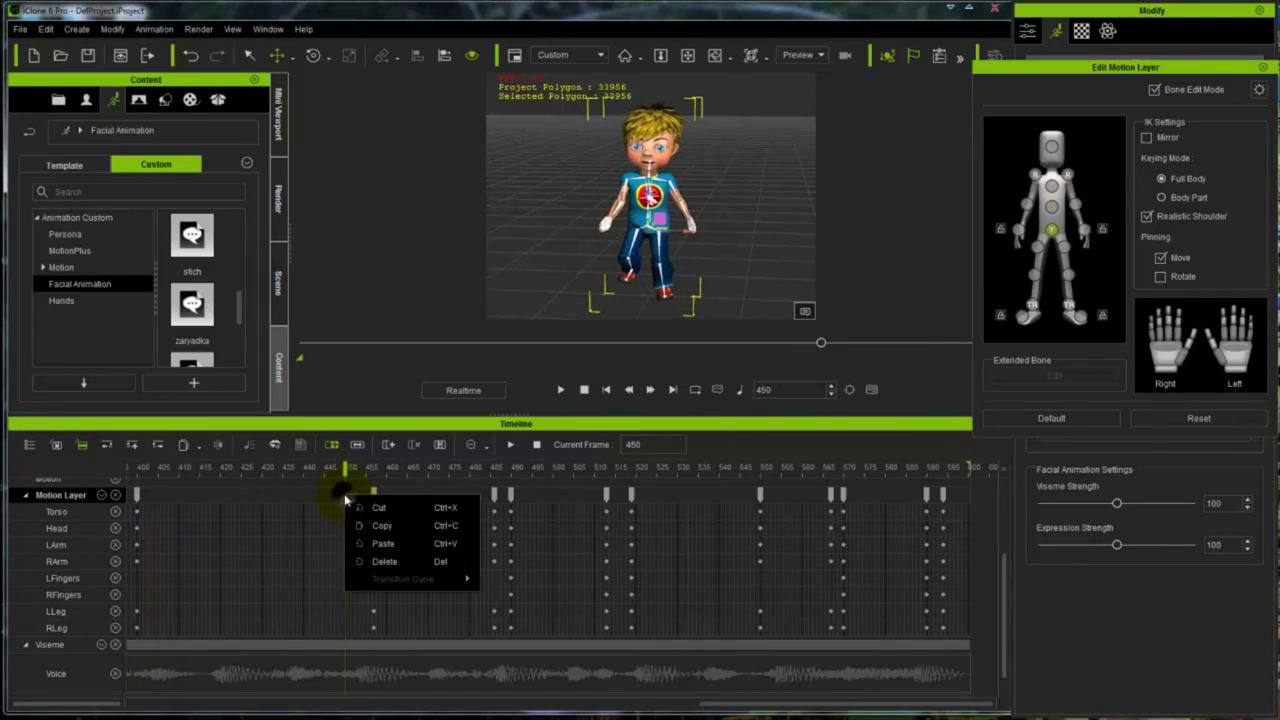
click(360, 543)
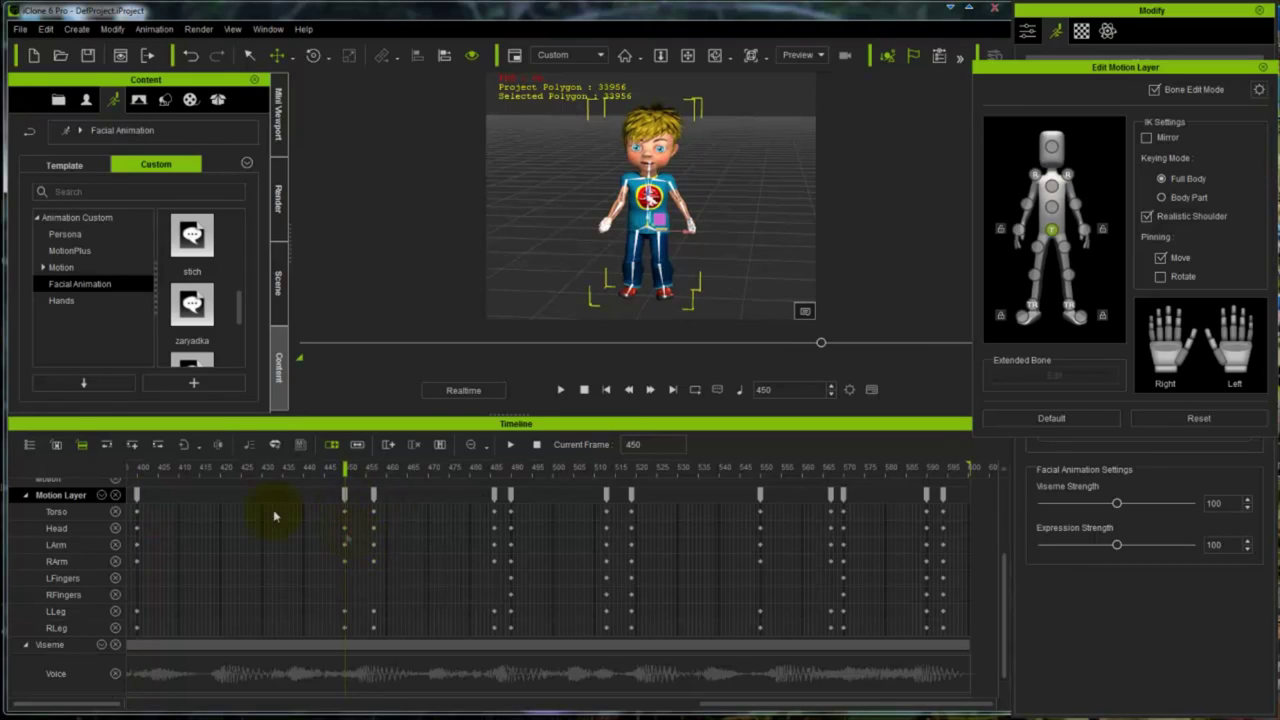
Step: Paste the copied standing-pose key at frame 545 and play the animation from frame 400 to check it
click(133, 480)
drag(134, 476, 928, 591)
click(731, 508)
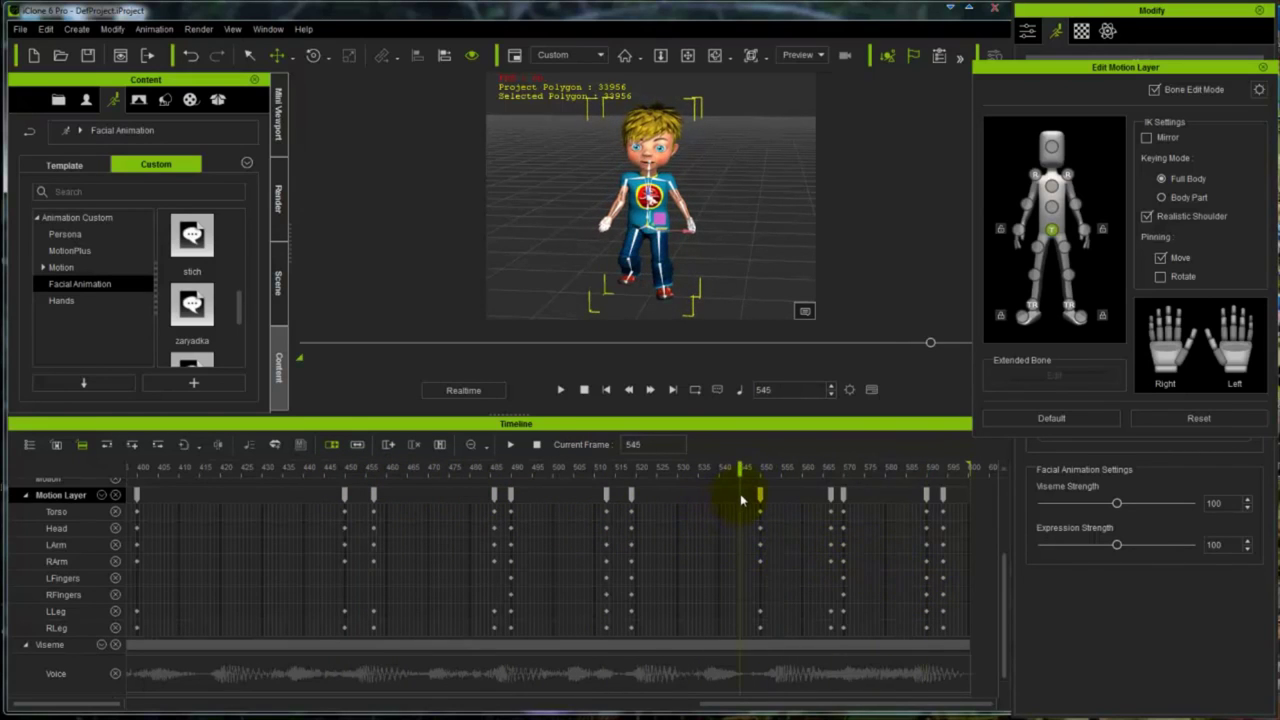
right_click(740, 495)
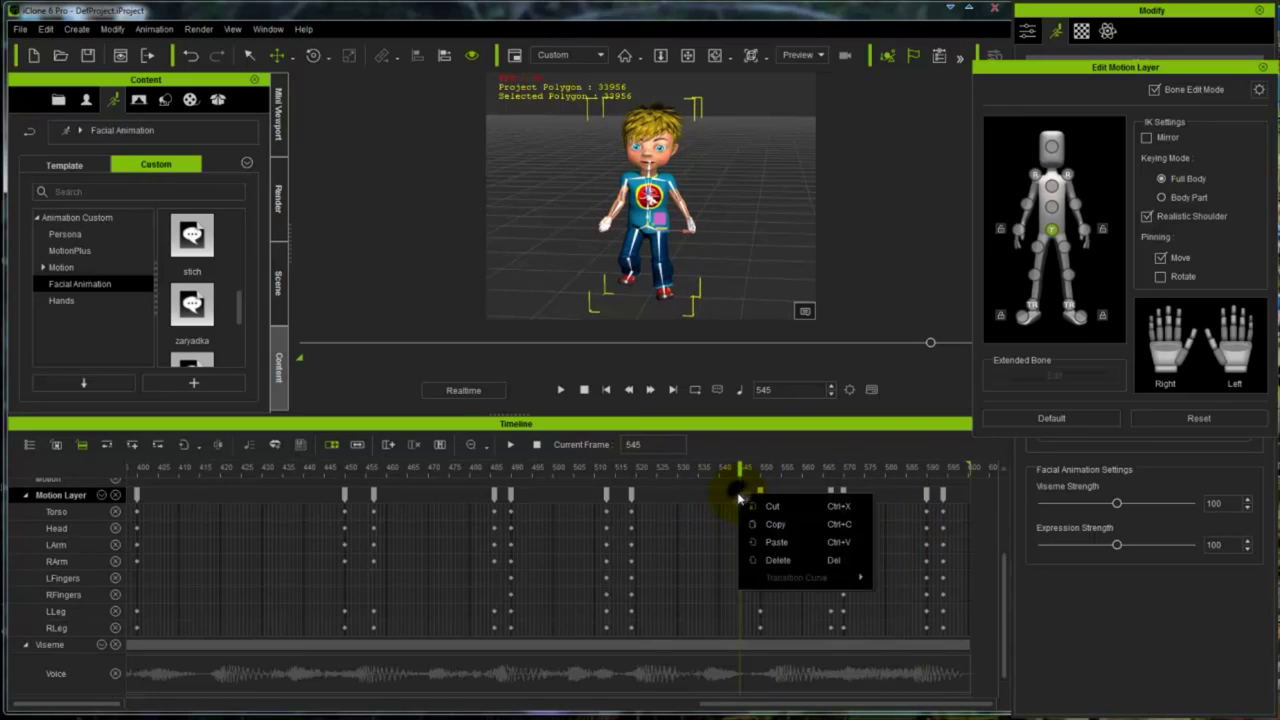
click(757, 542)
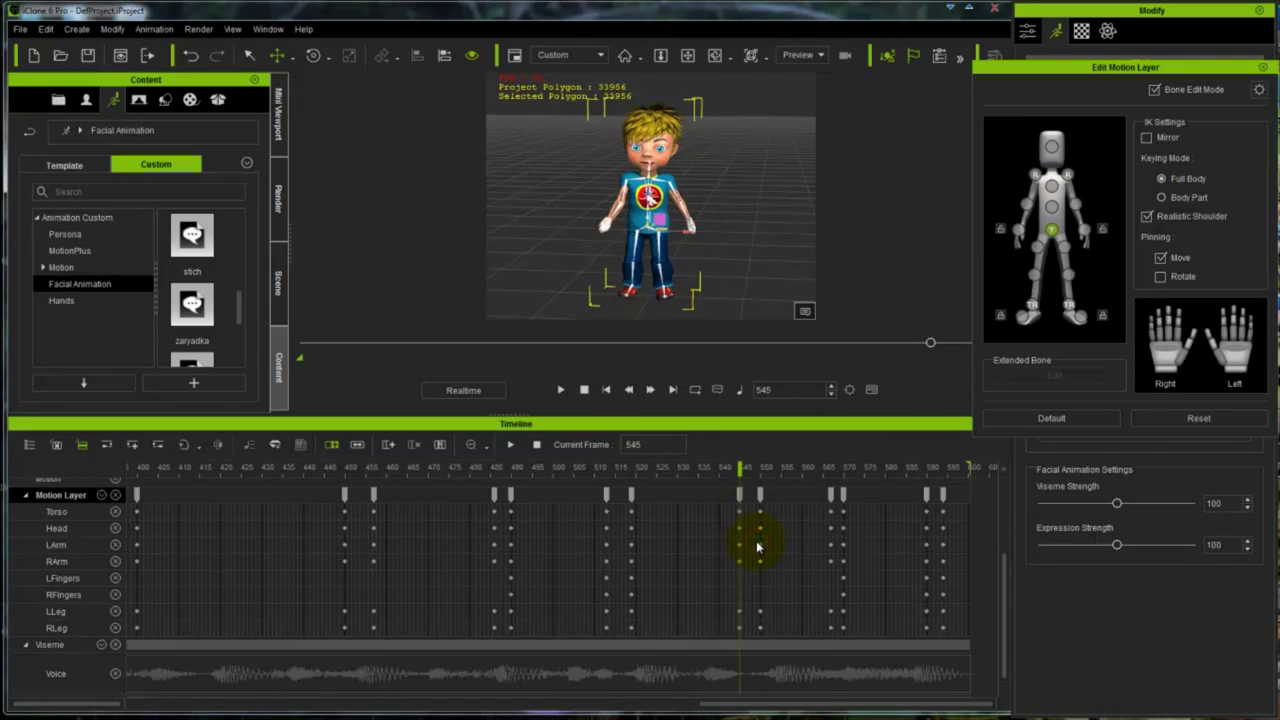
click(138, 491)
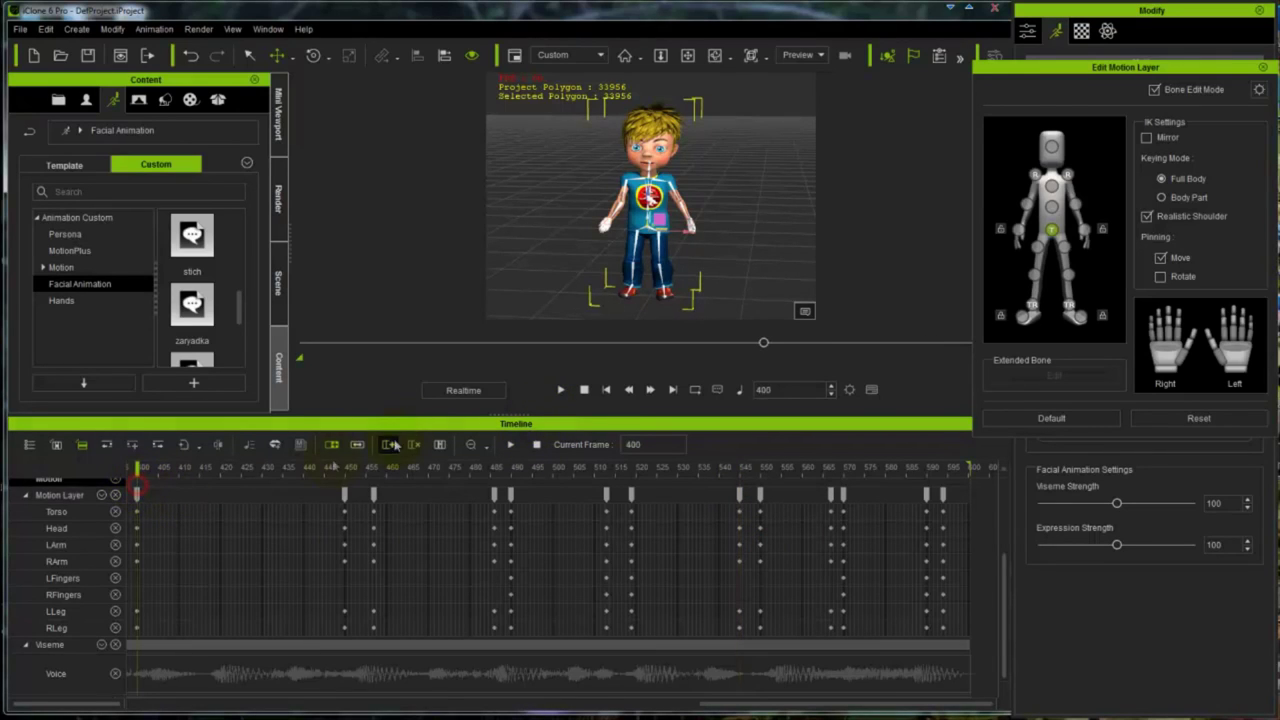
click(559, 390)
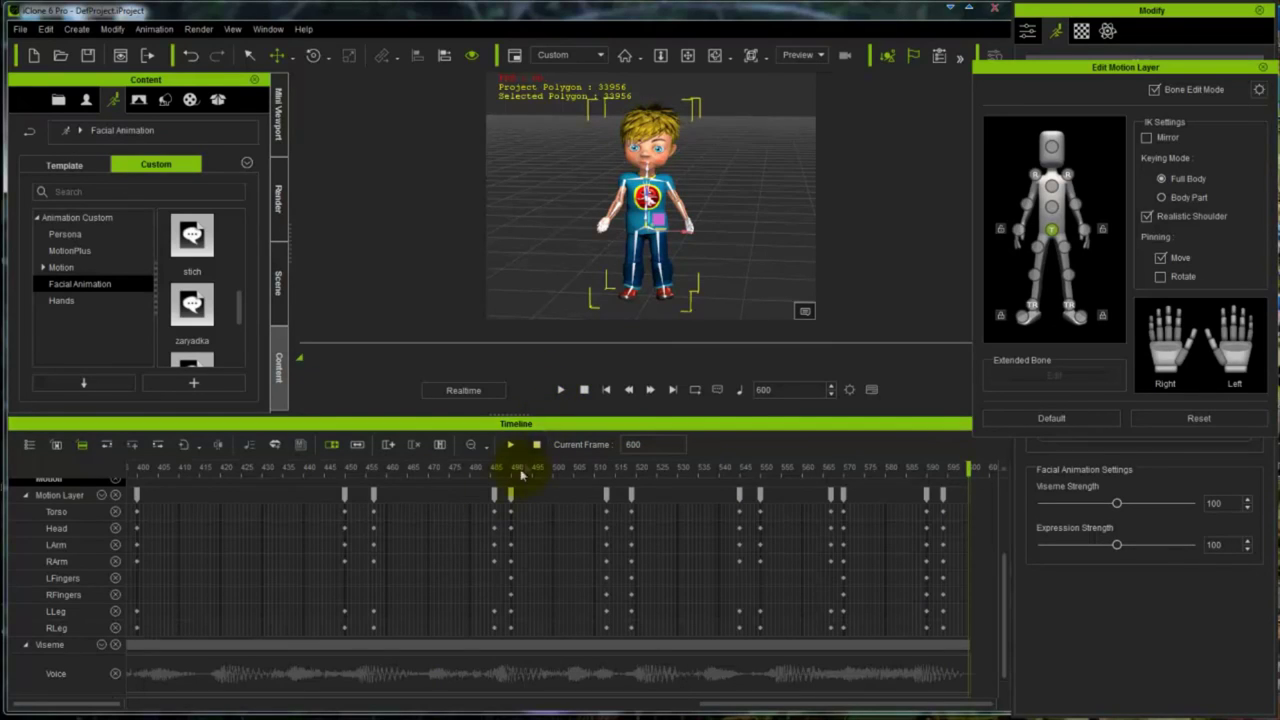
Step: Move the first step's key pair to about frames 441 and 448, and the second pair to about frames 472 and 479
click(346, 499)
click(942, 500)
click(352, 510)
mouse_move(346, 503)
mouse_down()
mouse_move(309, 503)
mouse_move(337, 500)
mouse_up()
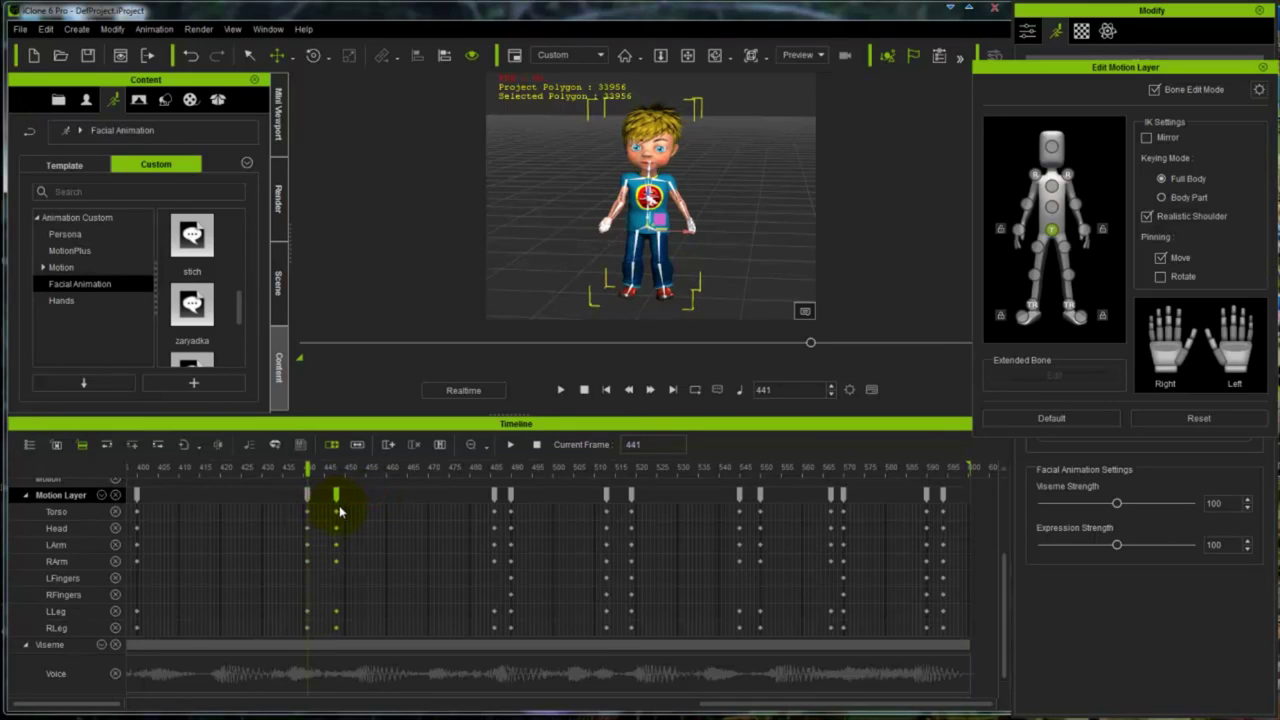
mouse_move(494, 497)
mouse_down()
mouse_move(436, 497)
mouse_move(465, 500)
mouse_up()
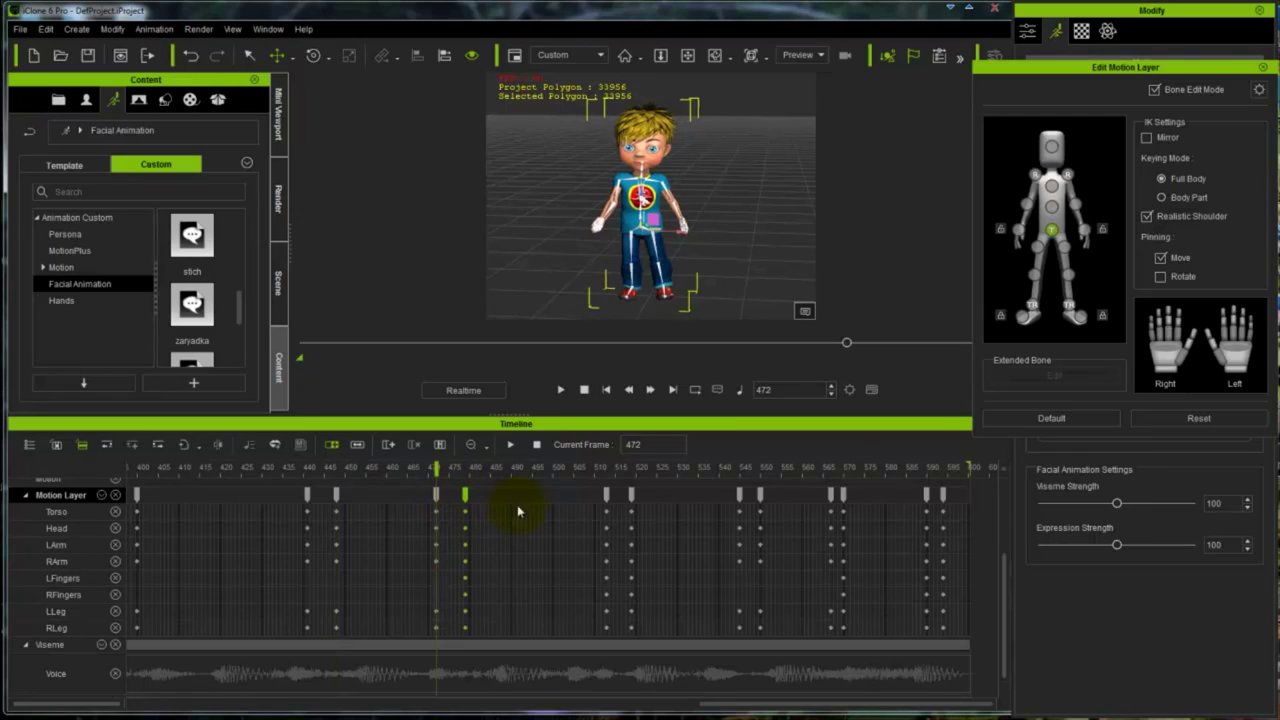
Step: Move the third key pair to about frames 502 and 510, and the fourth pair to about frames 536 and 542
click(610, 497)
mouse_move(605, 500)
mouse_down()
mouse_move(560, 500)
mouse_move(594, 497)
mouse_up()
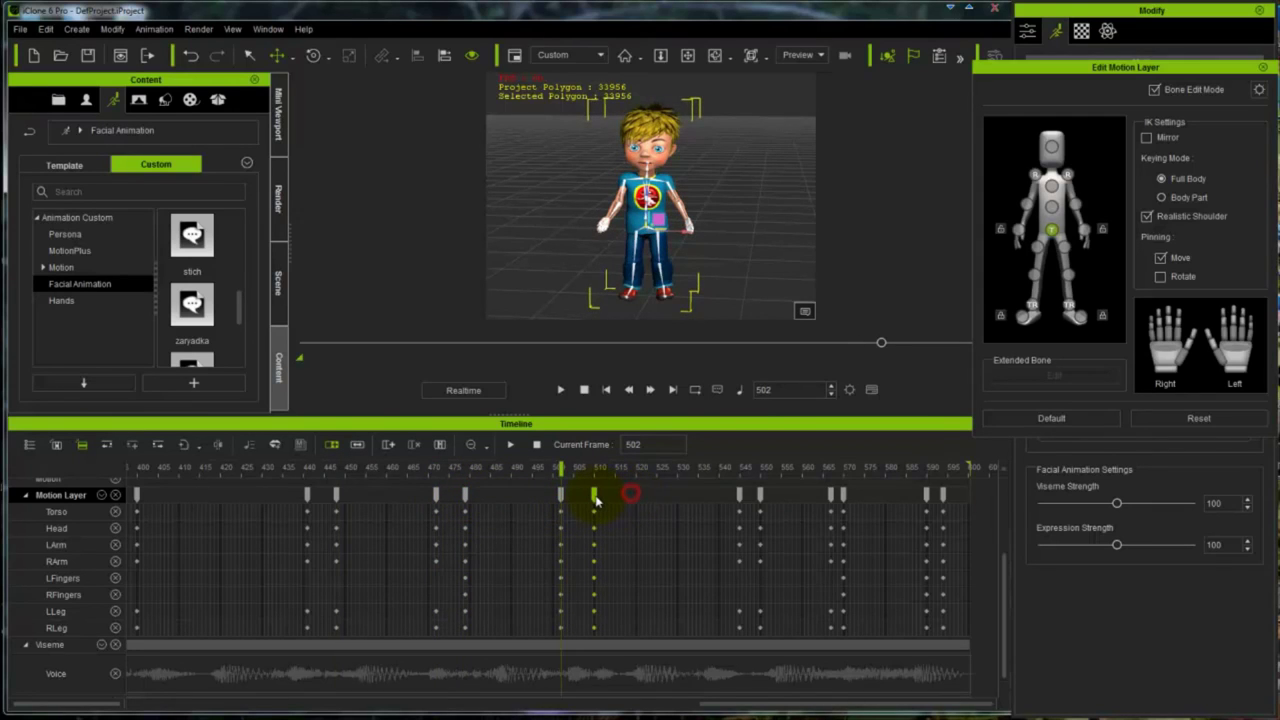
click(735, 497)
mouse_move(733, 497)
mouse_down()
mouse_move(700, 503)
mouse_move(742, 496)
mouse_move(704, 503)
mouse_move(729, 493)
mouse_up()
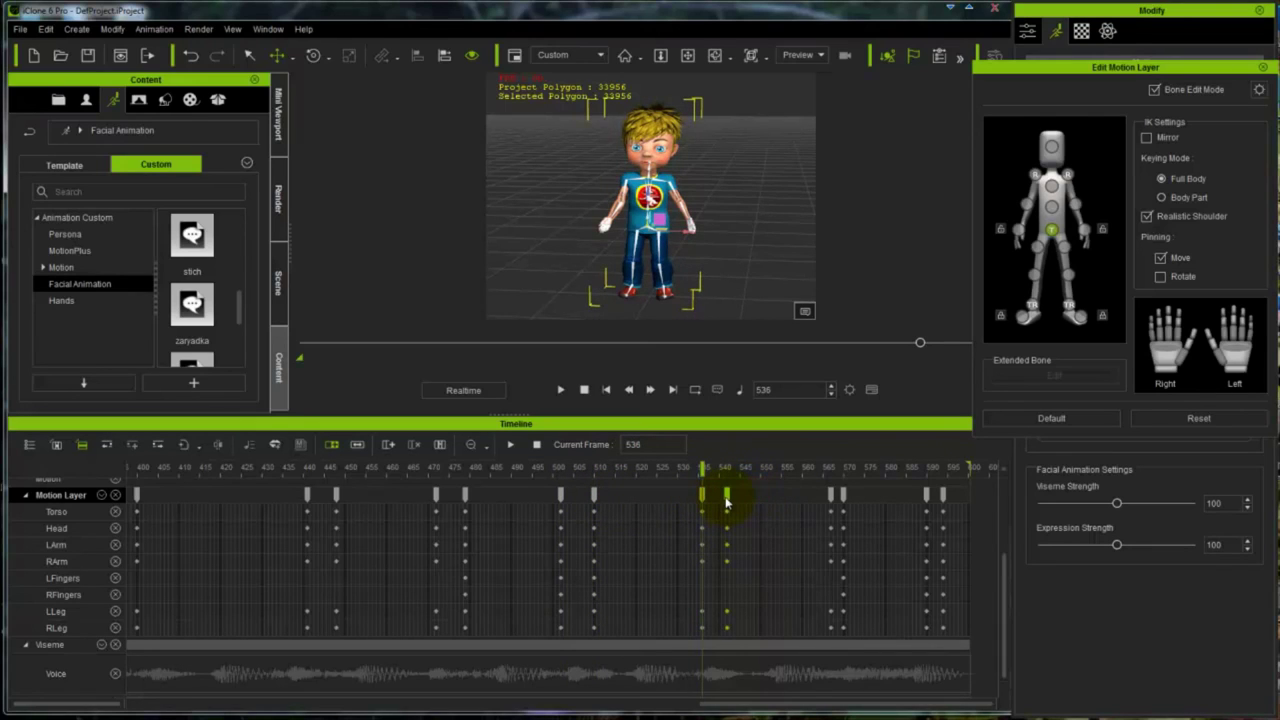
Step: Move the last two key pairs to about frames 558/563 and 593/600, and play the result from frame 400
click(829, 495)
mouse_move(829, 497)
mouse_down()
mouse_move(795, 494)
mouse_move(814, 494)
mouse_up()
mouse_move(944, 503)
mouse_down()
mouse_move(974, 500)
mouse_move(938, 503)
mouse_up()
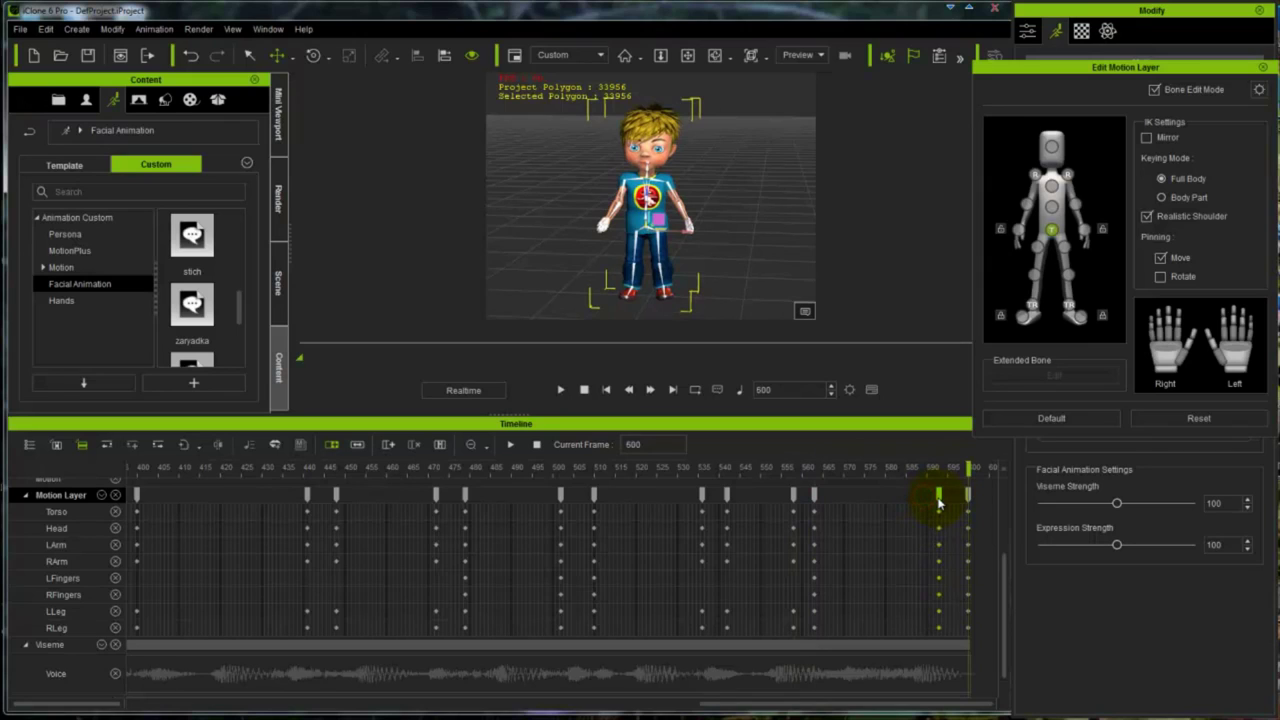
click(138, 486)
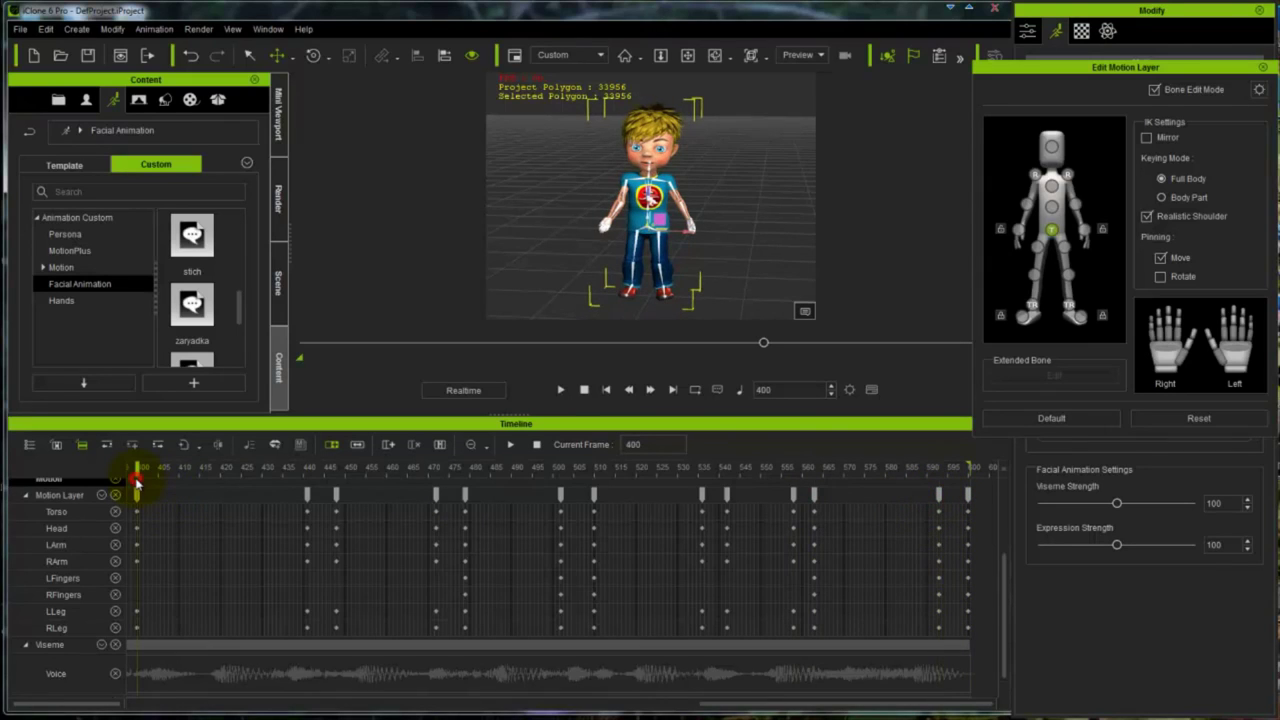
click(561, 390)
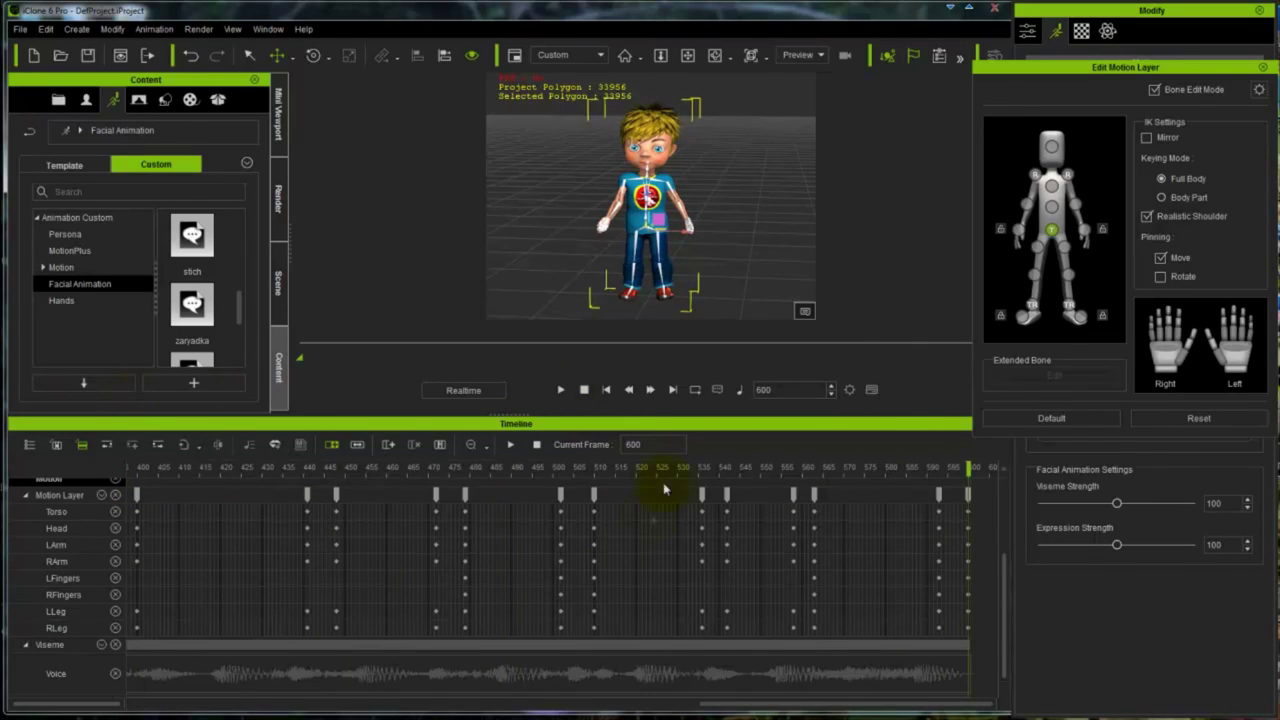
Step: Retime the last three key pairs to about frames 526/533, 554/561 and 582/590, and play the result from frame 400
mouse_move(703, 496)
mouse_down()
mouse_move(660, 496)
mouse_move(709, 494)
mouse_move(690, 497)
mouse_up()
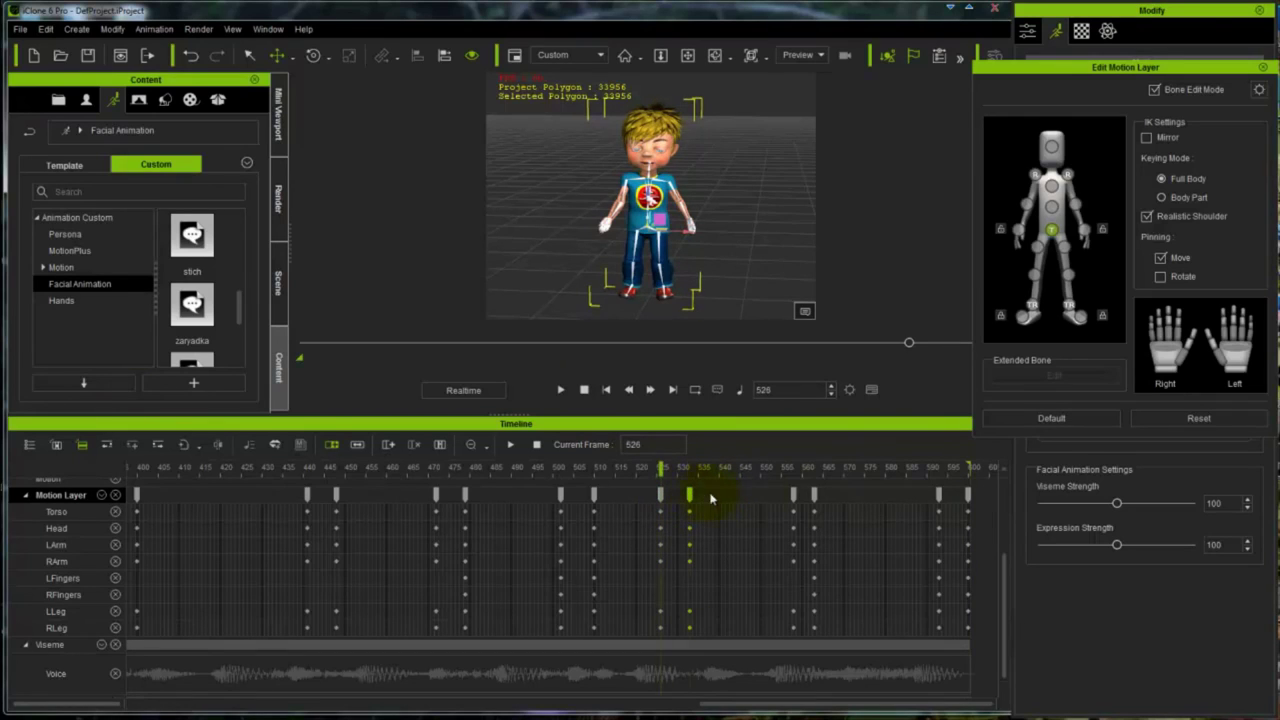
mouse_move(793, 495)
mouse_down()
mouse_move(777, 495)
mouse_move(808, 497)
mouse_up()
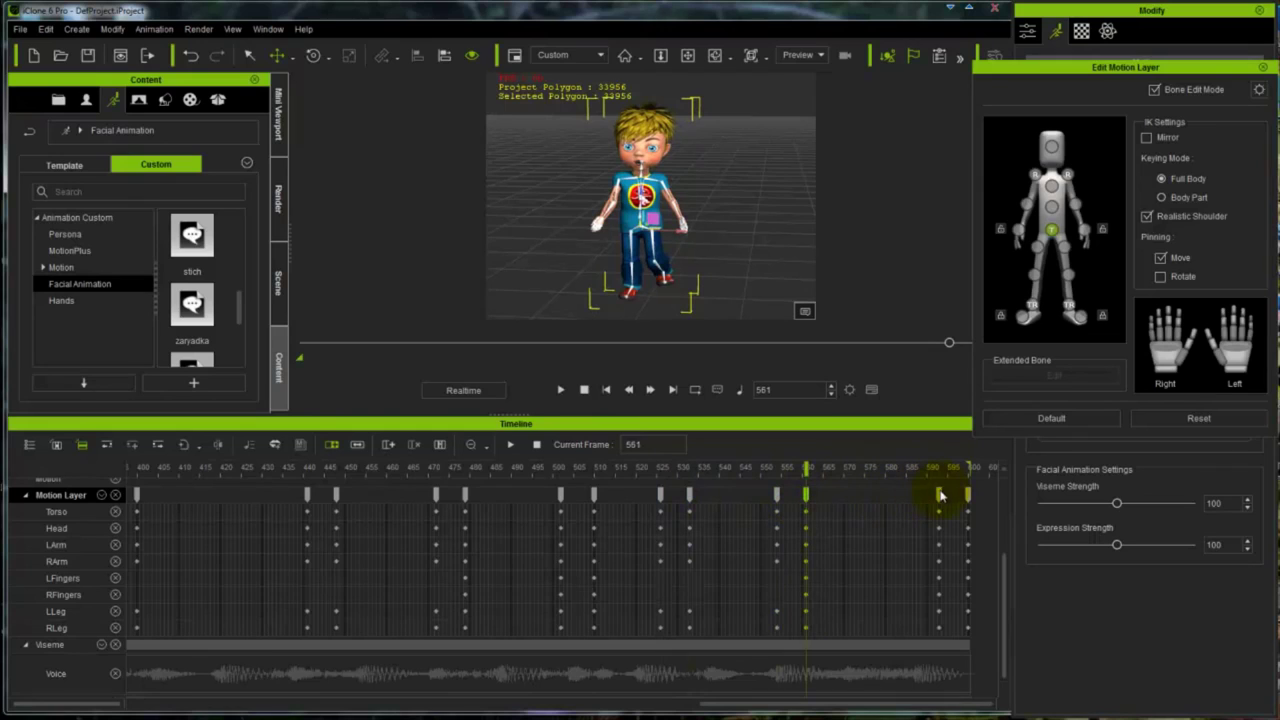
mouse_move(940, 496)
mouse_down()
mouse_move(895, 503)
mouse_move(951, 500)
mouse_move(927, 495)
mouse_up()
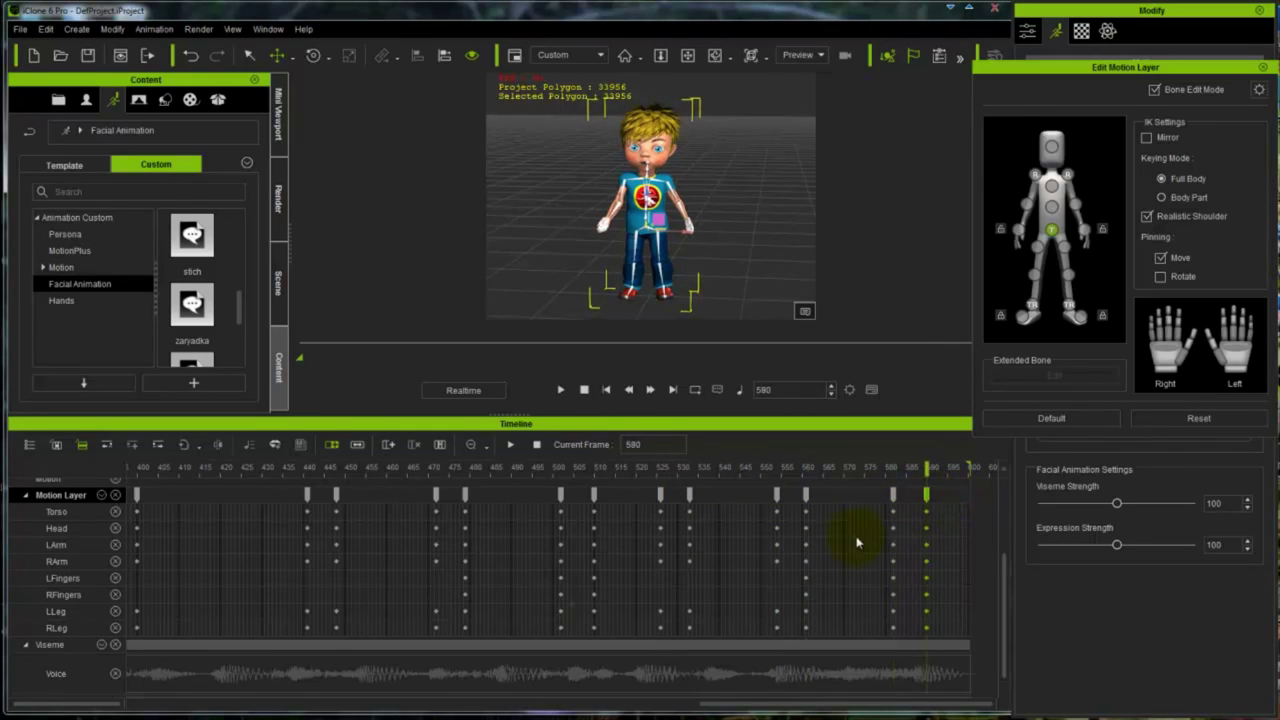
click(137, 470)
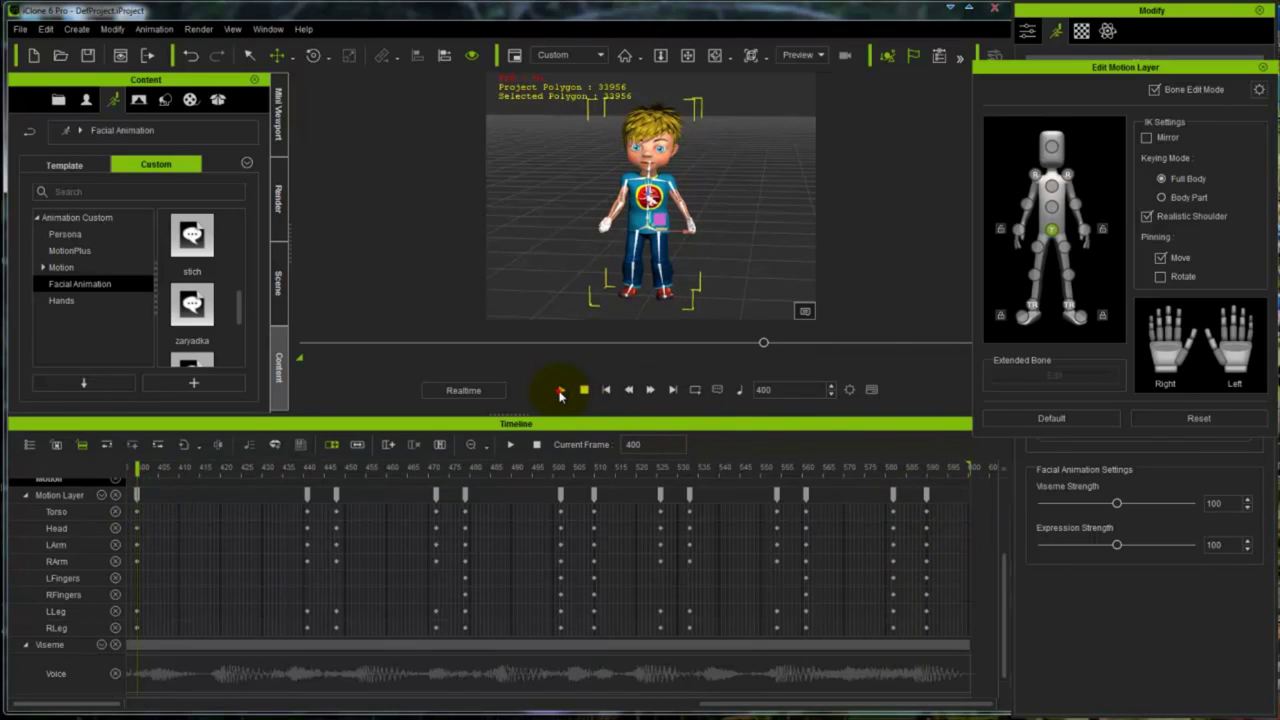
click(560, 390)
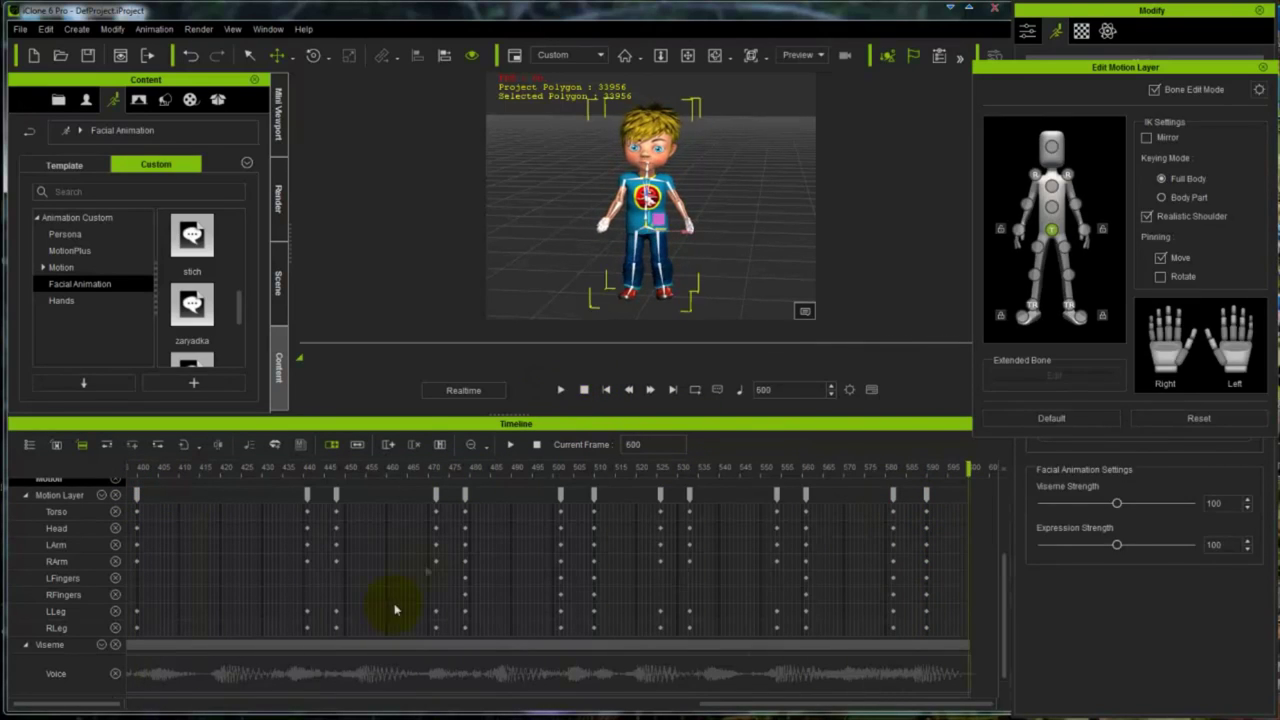
Step: Shift the second key pair to about frames 477/484 and the first to about 444/452, and return to frame 1
mouse_move(467, 497)
mouse_down()
mouse_move(486, 497)
mouse_move(458, 499)
mouse_up()
drag(336, 495, 322, 497)
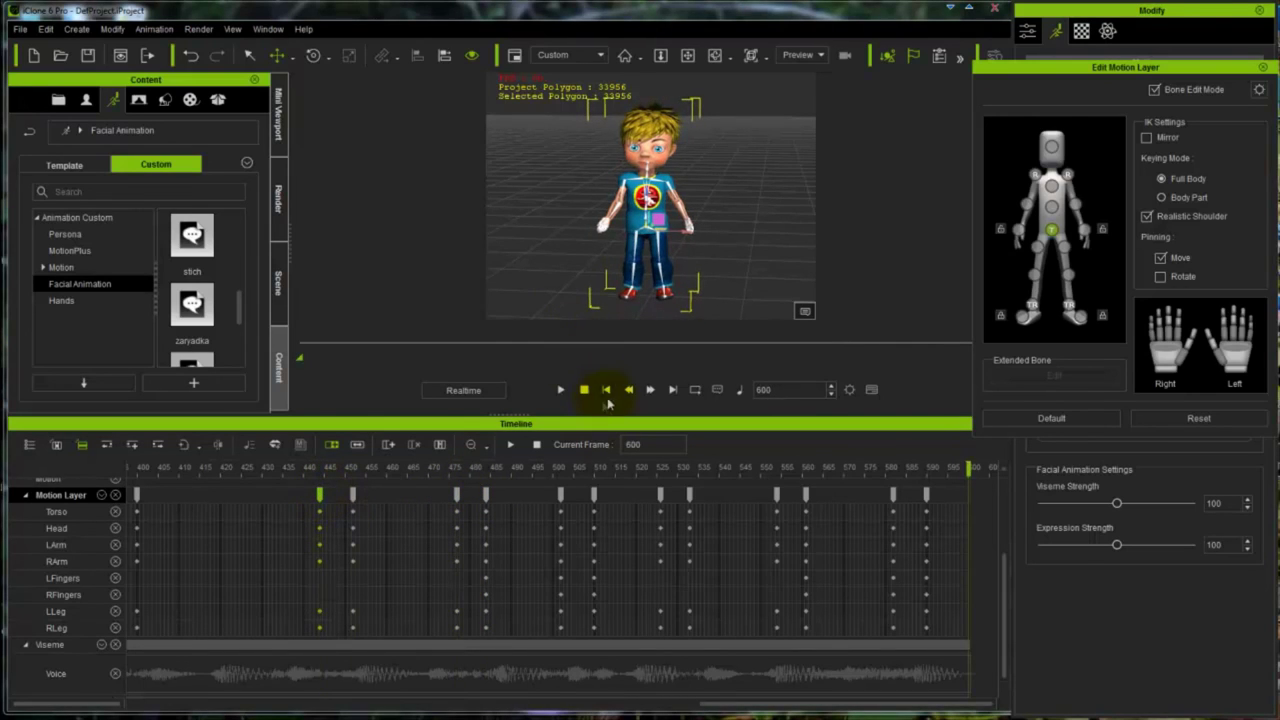
click(606, 391)
click(606, 391)
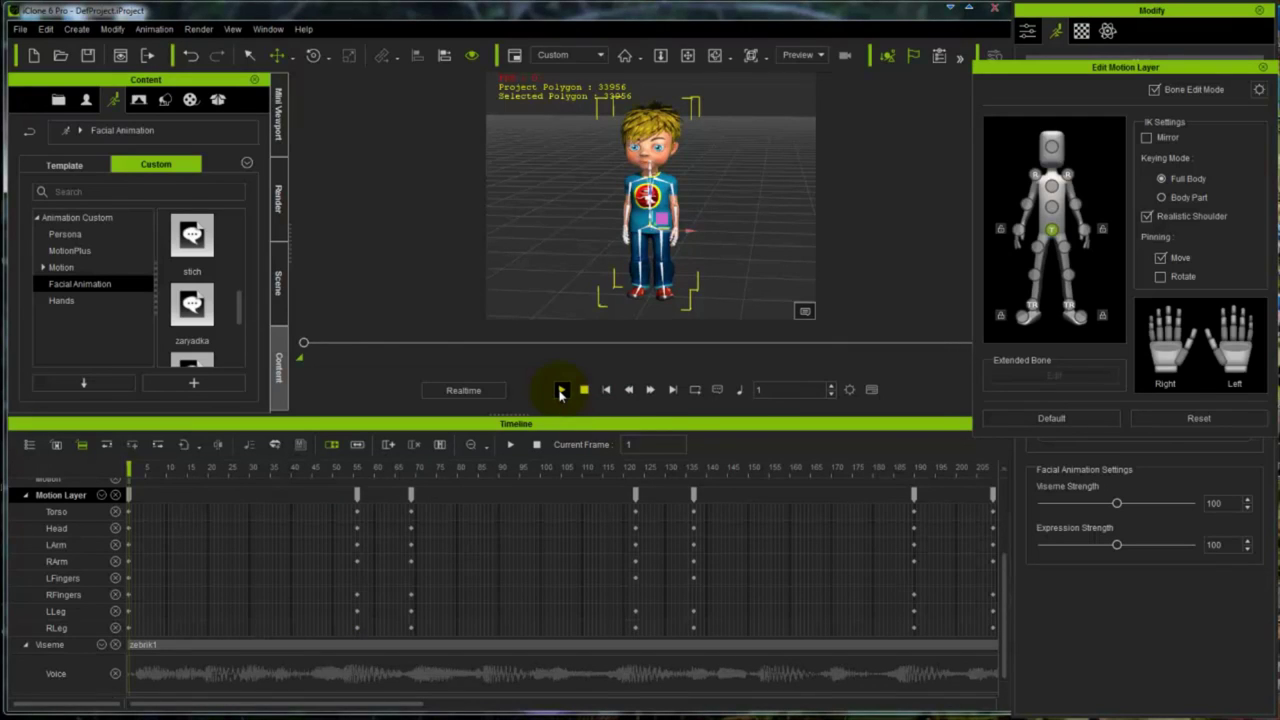
Step: Play the whole animation from frame 1, and shrink the timeline to enlarge the viewport
click(561, 390)
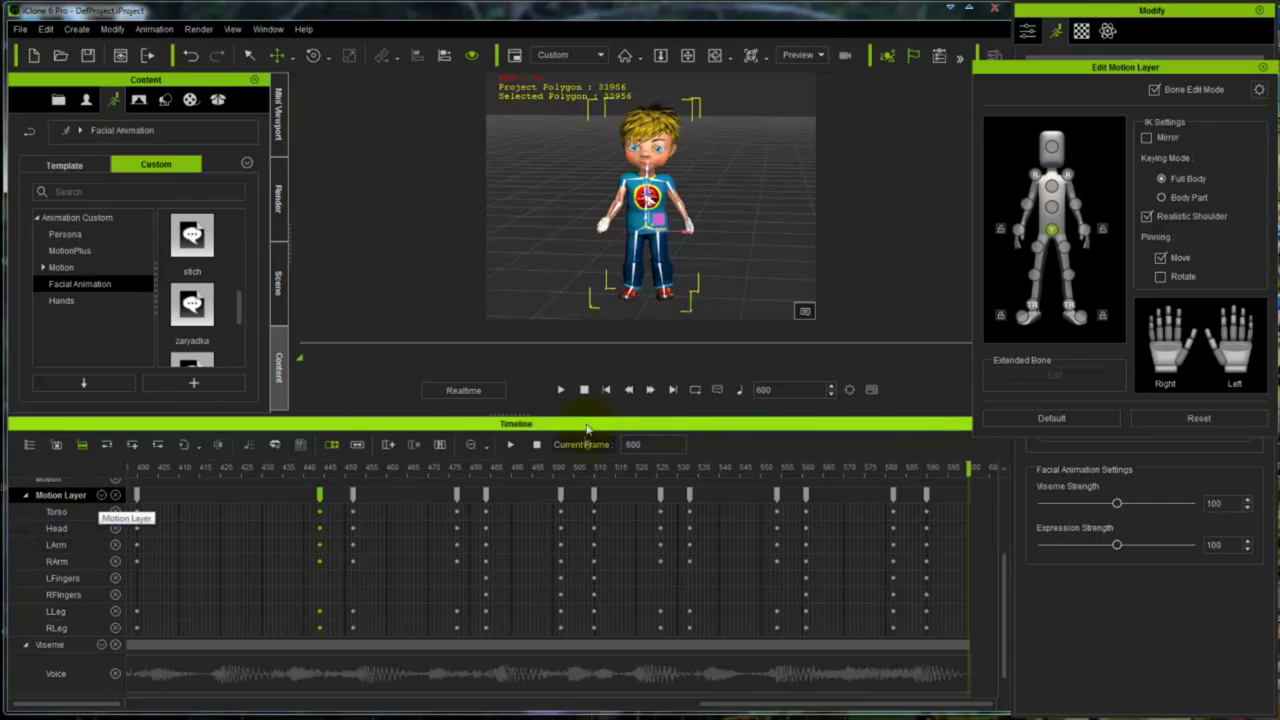
drag(585, 416, 583, 549)
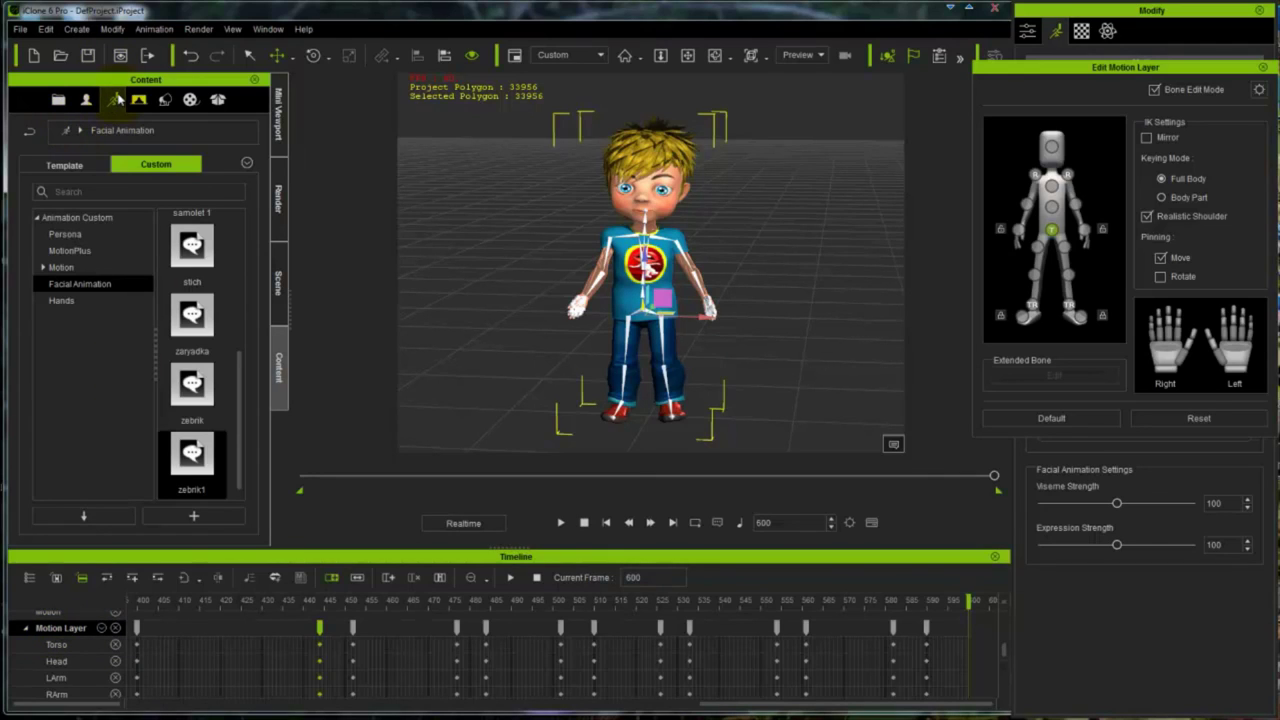
Step: Save Aleksander's animation to the custom Motion library as 111, and close the motion layer editor
click(62, 267)
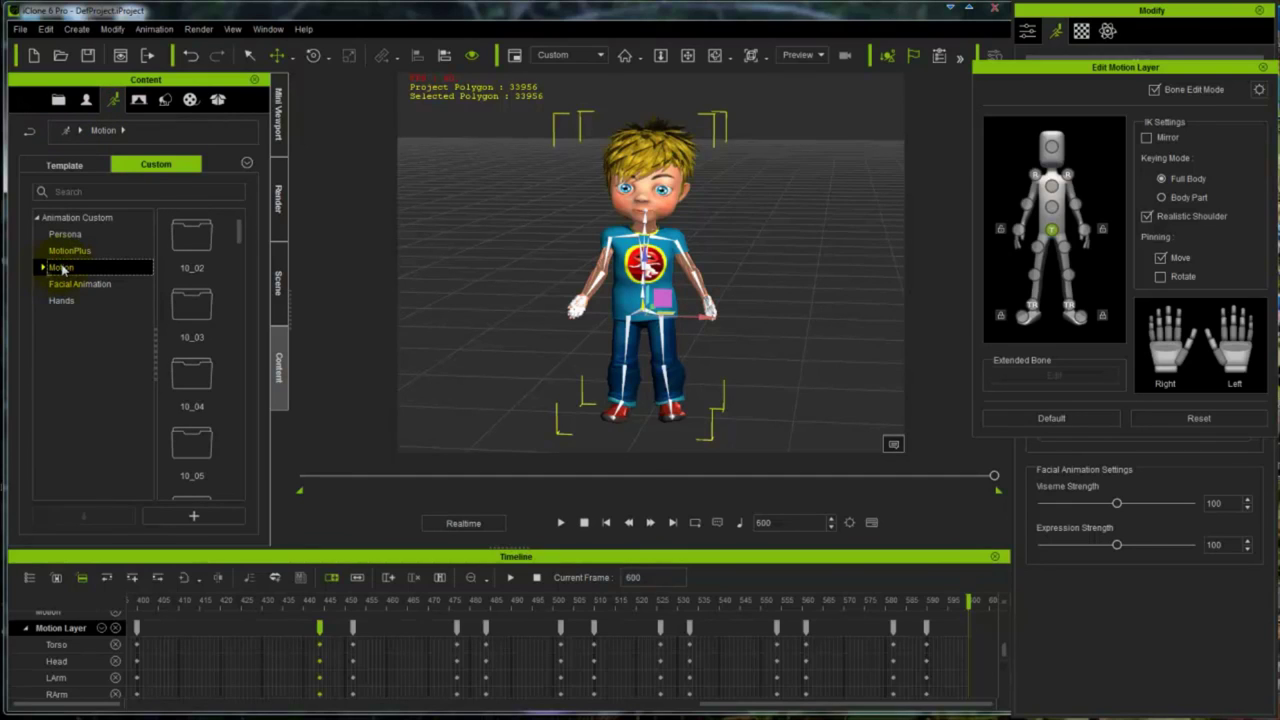
click(42, 268)
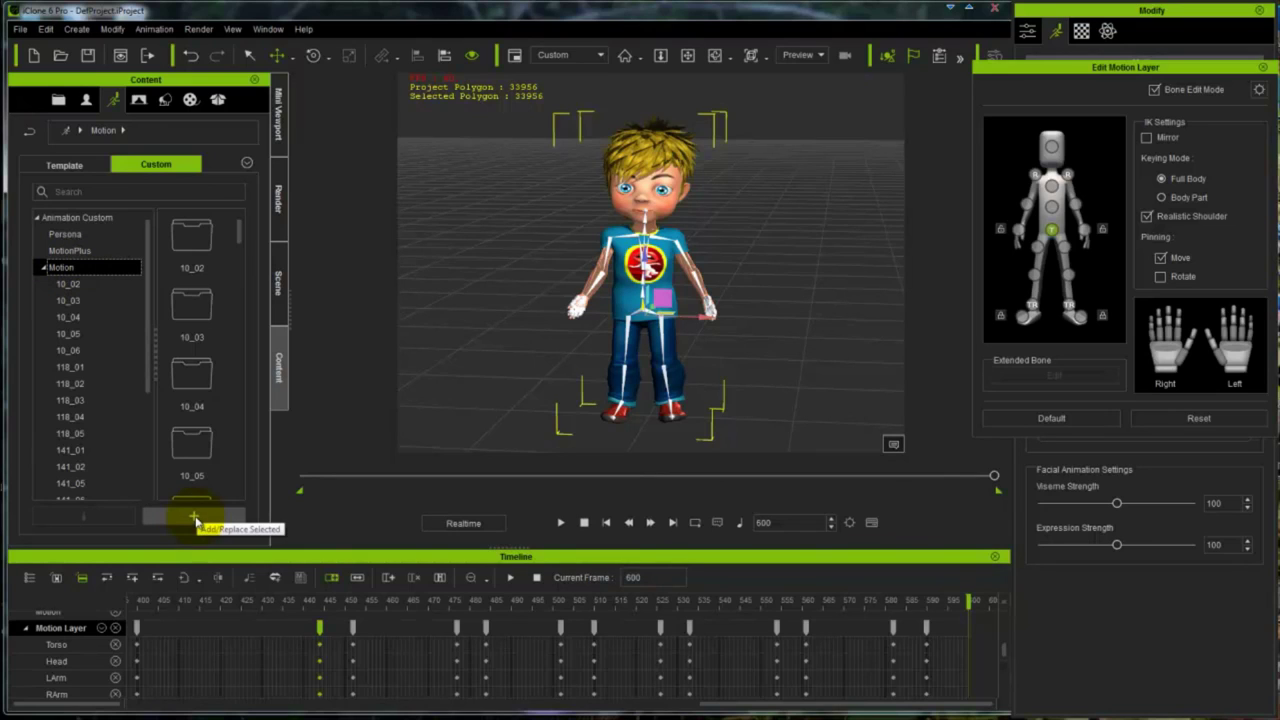
click(195, 519)
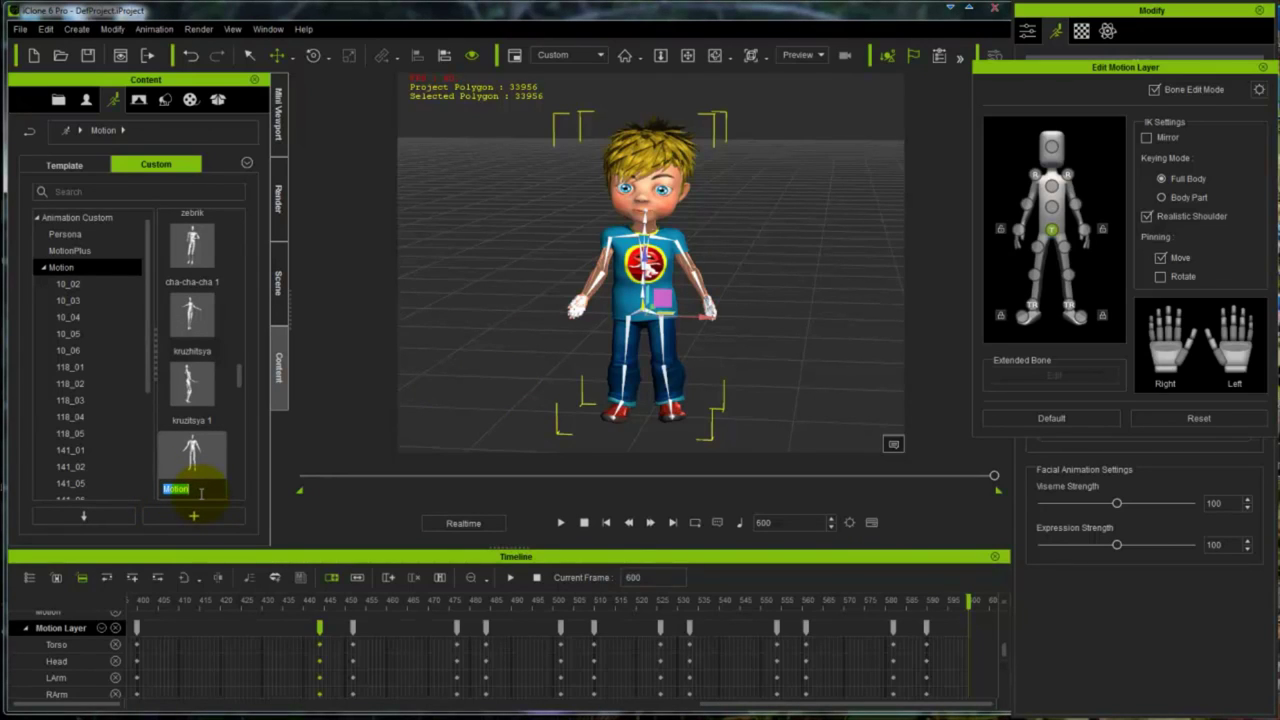
text(111)
key(Return)
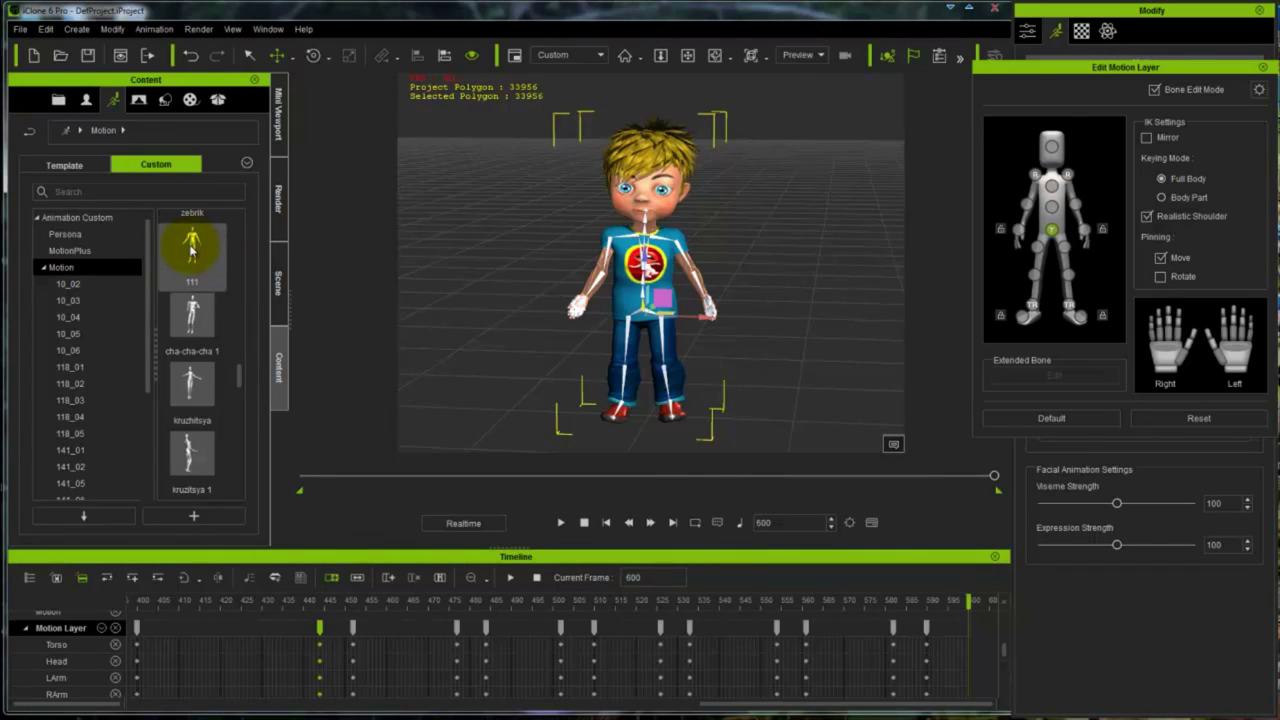
click(1263, 68)
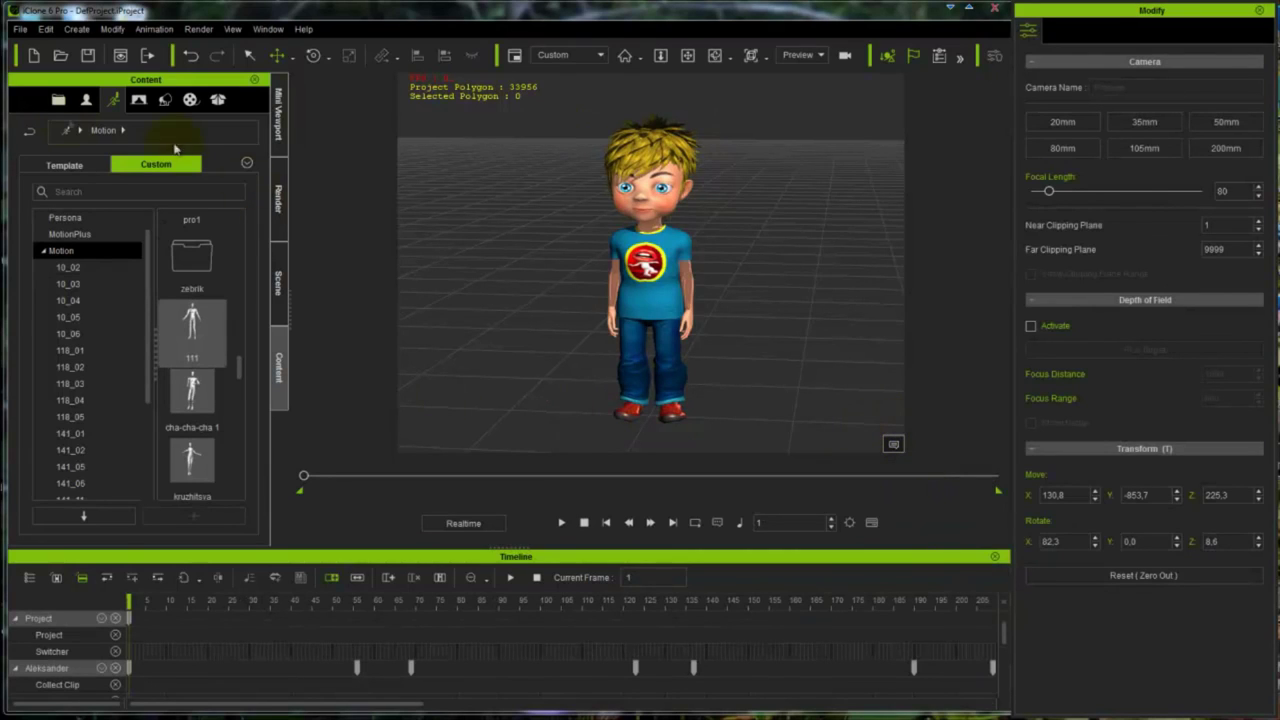
Step: Add the Daniel avatar from Toon Bambinos beside Aleksander, and move it along X to about -140.7
click(86, 99)
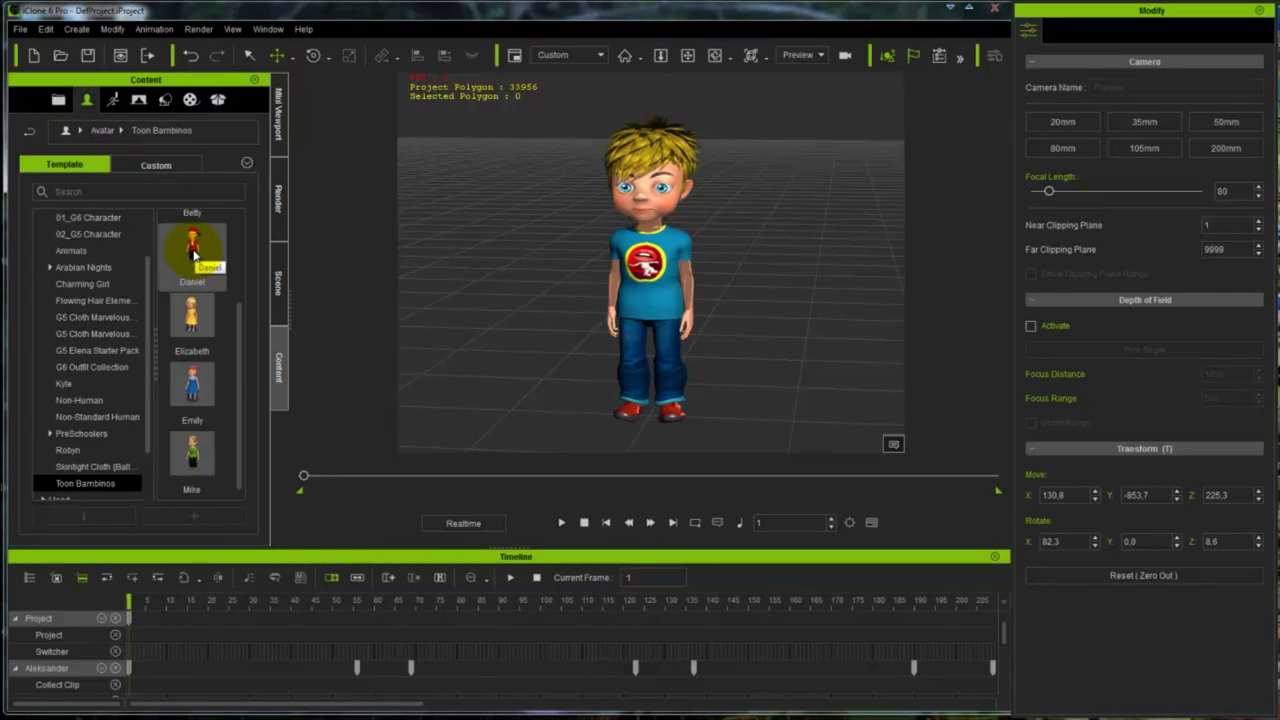
drag(194, 254, 500, 407)
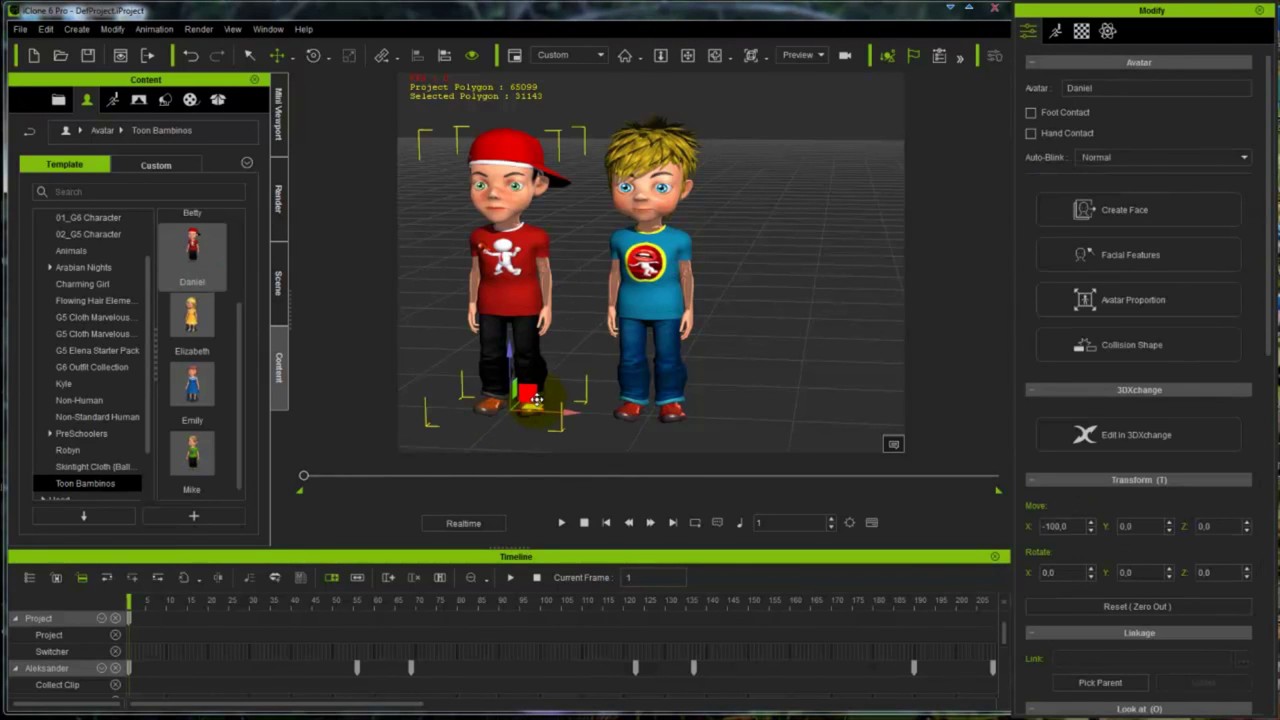
middle_drag(537, 399, 645, 383)
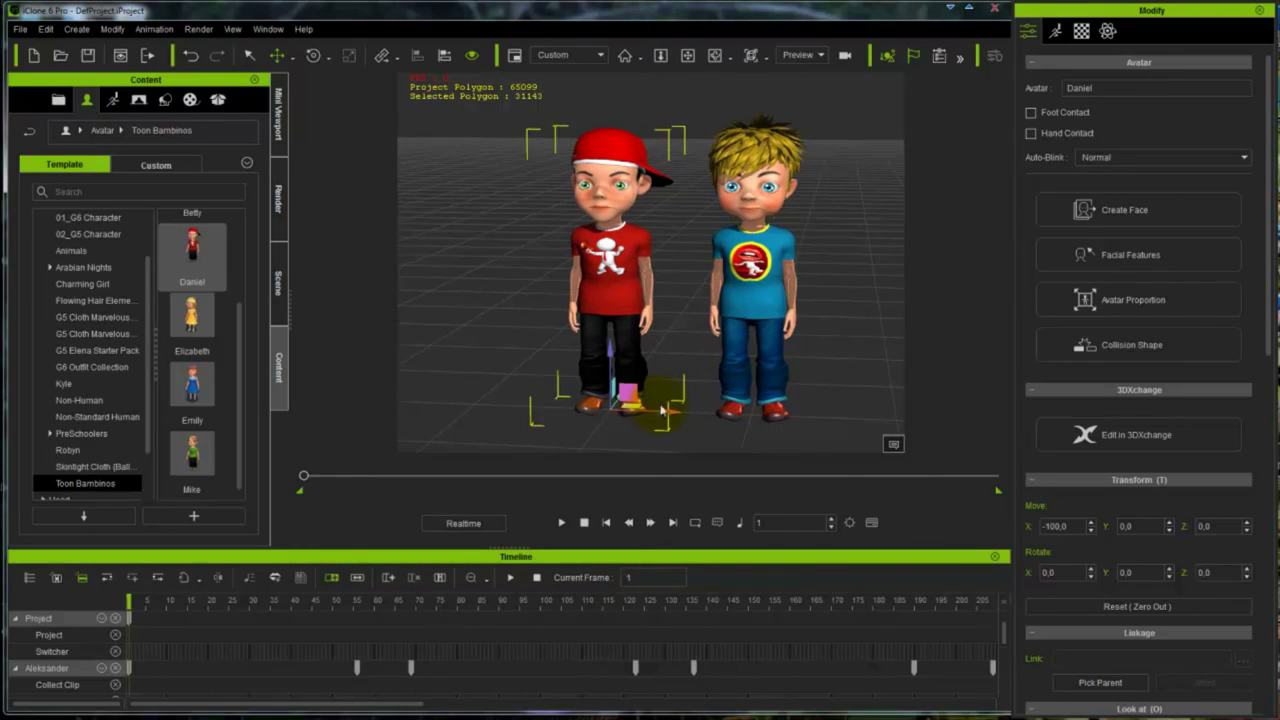
drag(662, 410, 610, 408)
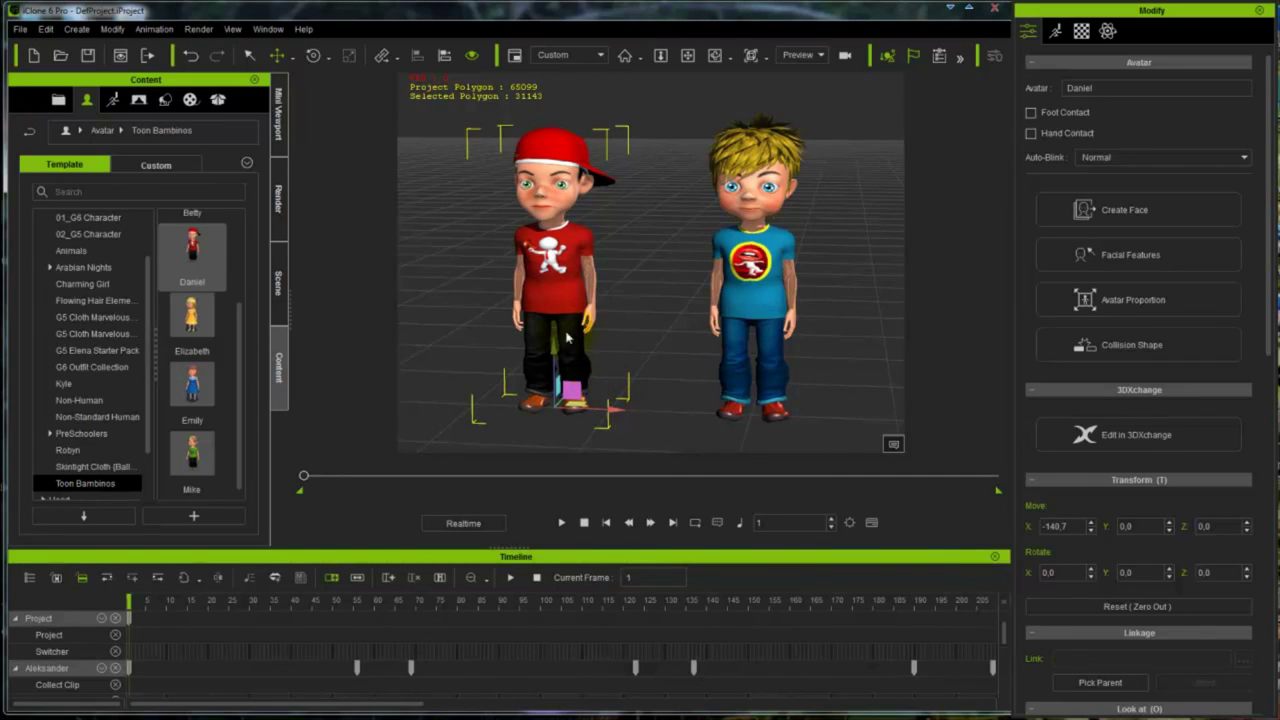
Step: Create a facial script for Daniel from the wave file танец Зебрика Волшебники двора.wav
click(1055, 31)
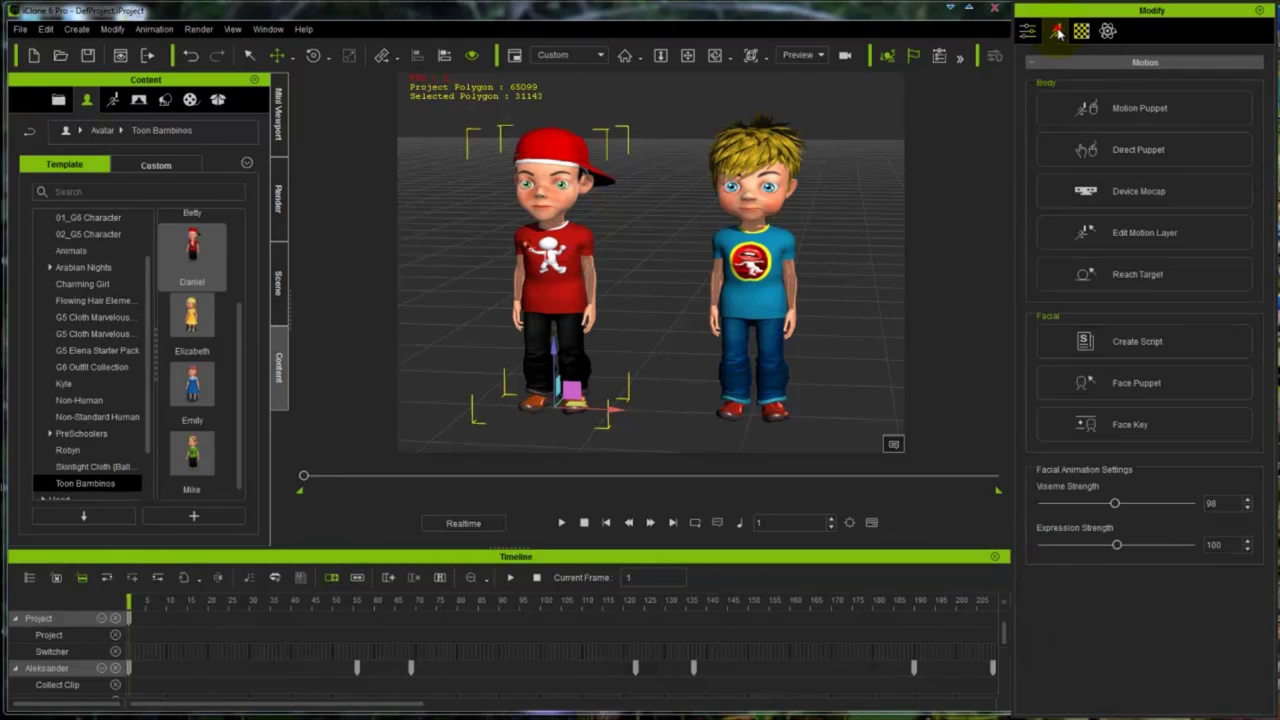
click(1127, 345)
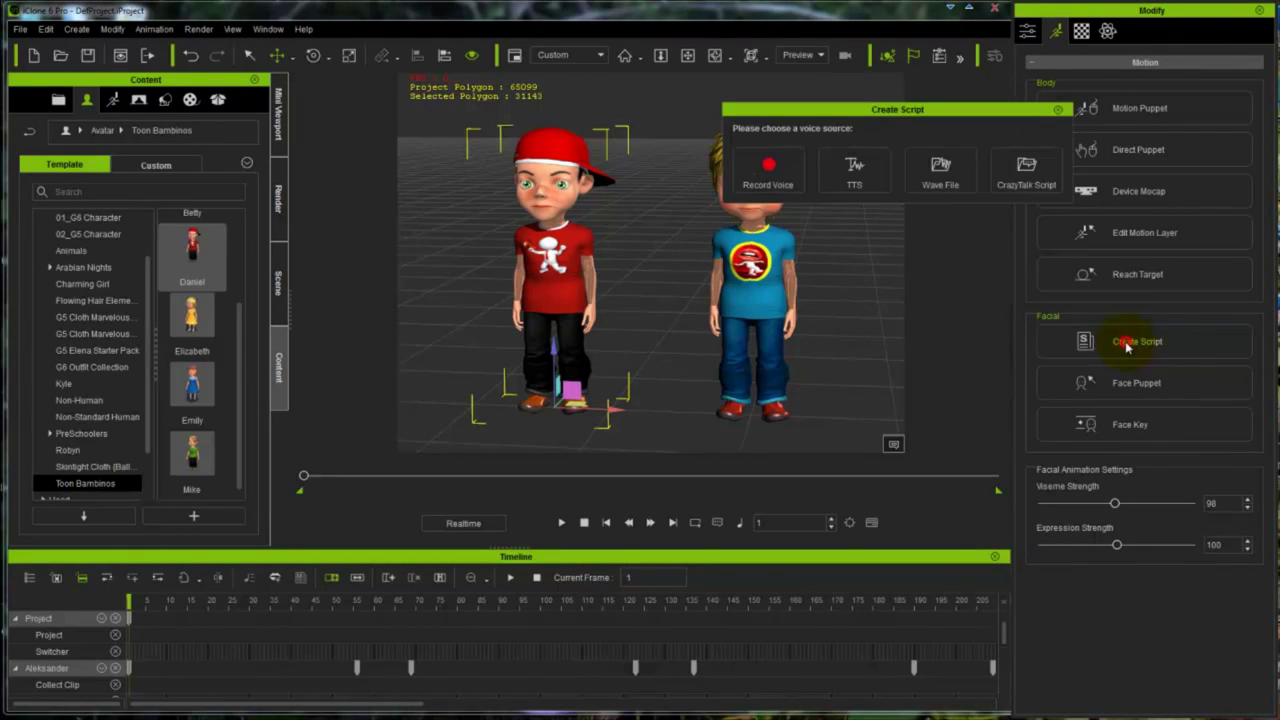
click(947, 172)
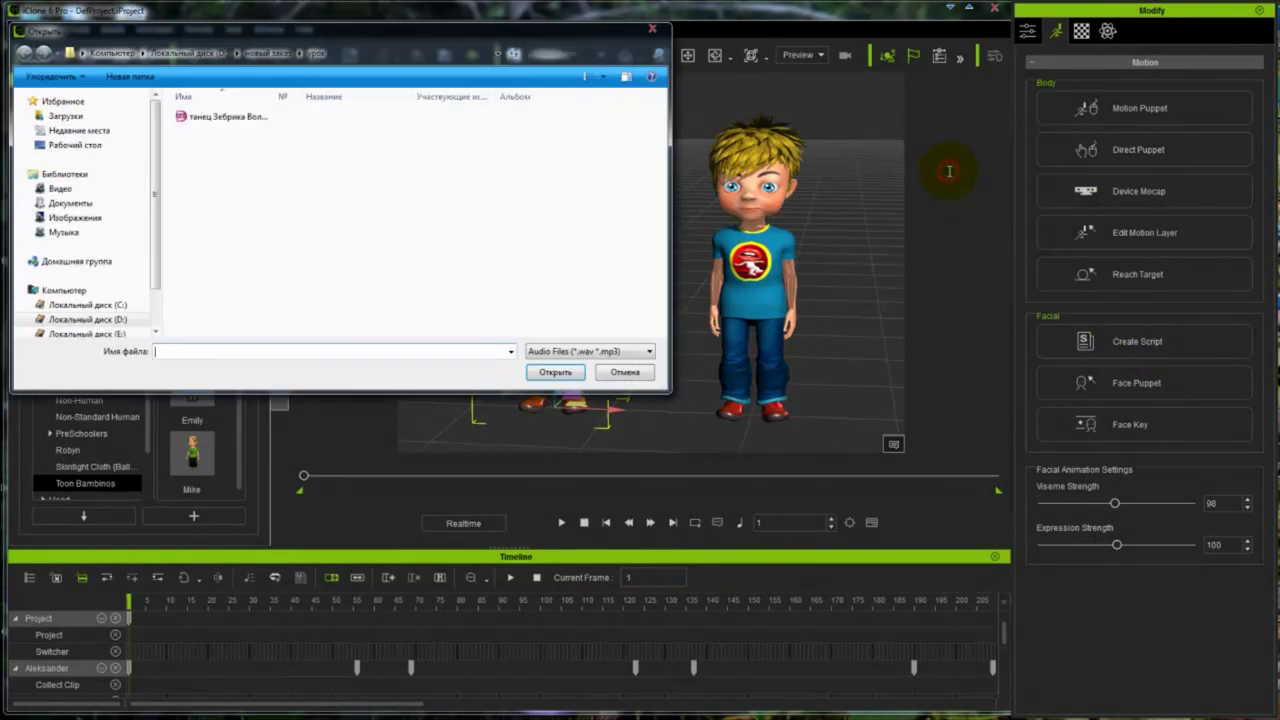
click(204, 118)
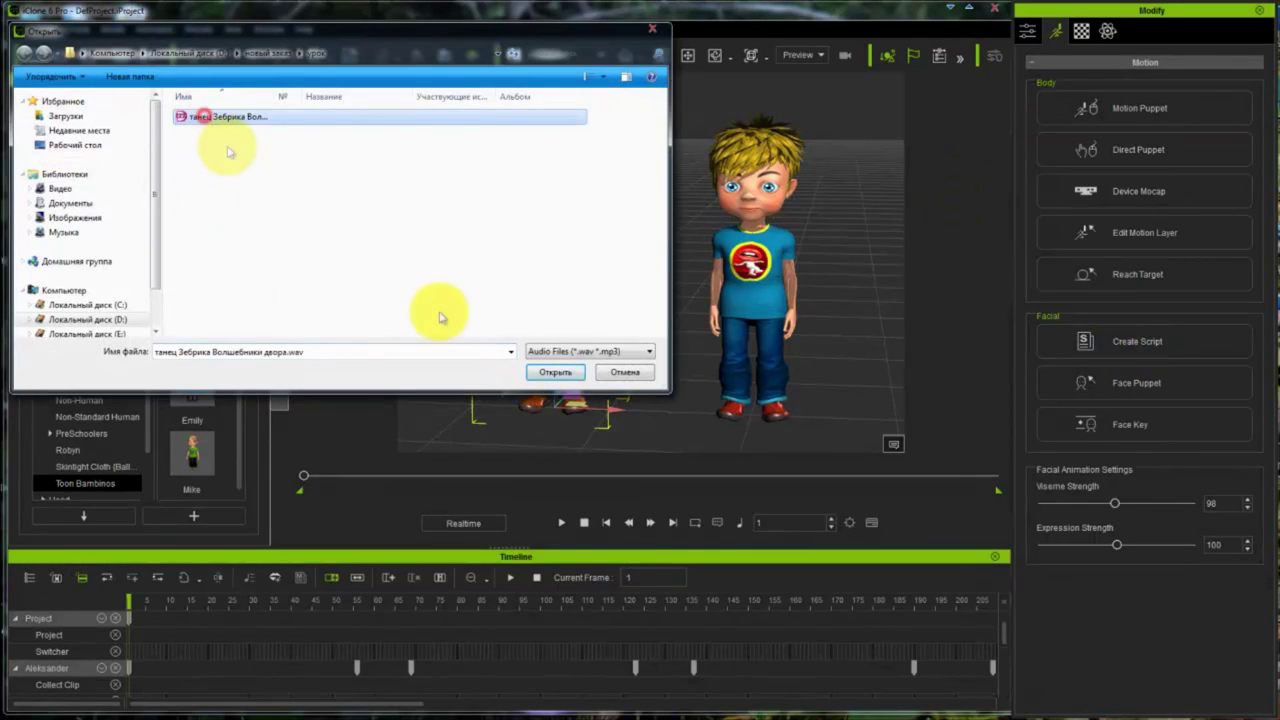
click(556, 371)
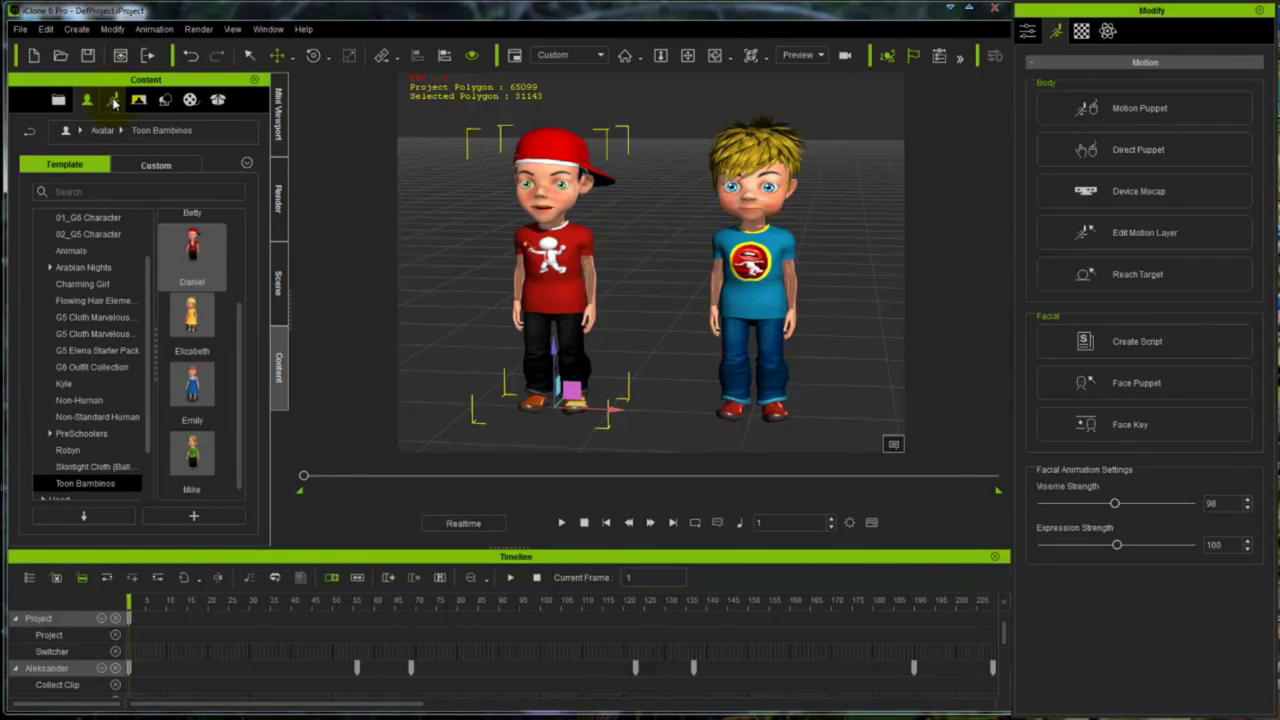
Step: Apply the custom facial animation zebrik1 to Daniel
click(113, 100)
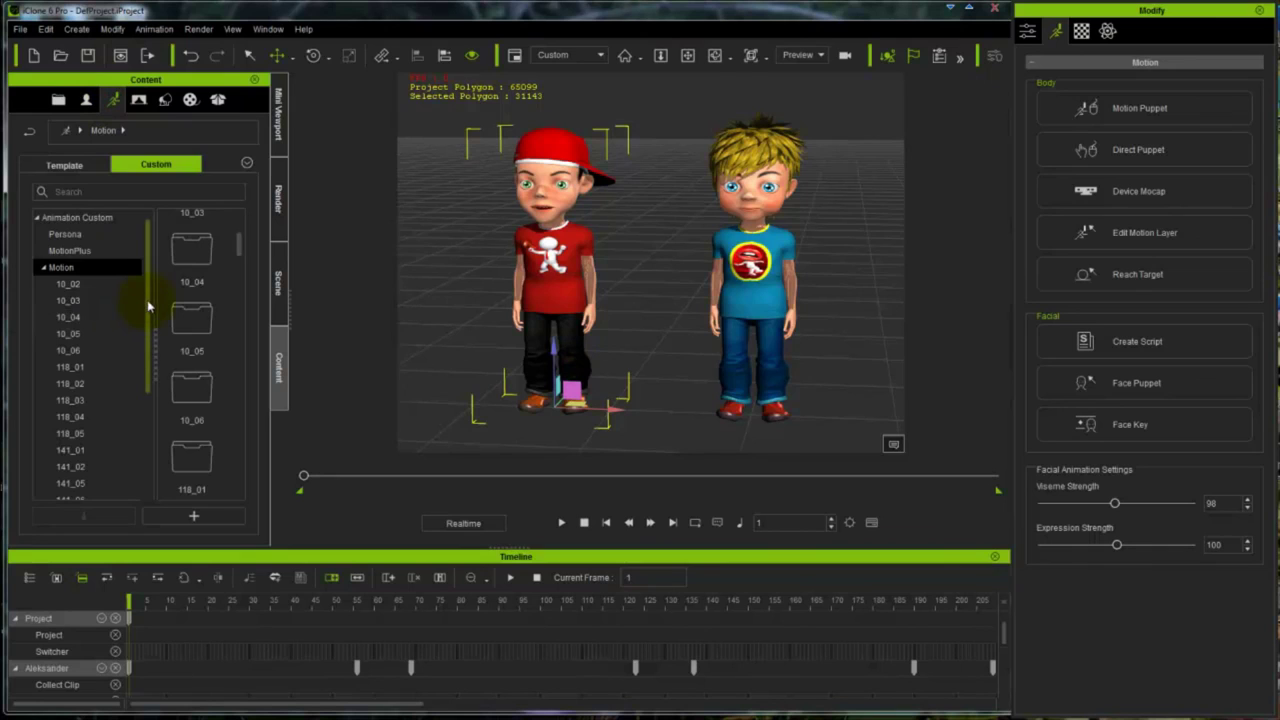
drag(149, 307, 148, 428)
click(90, 466)
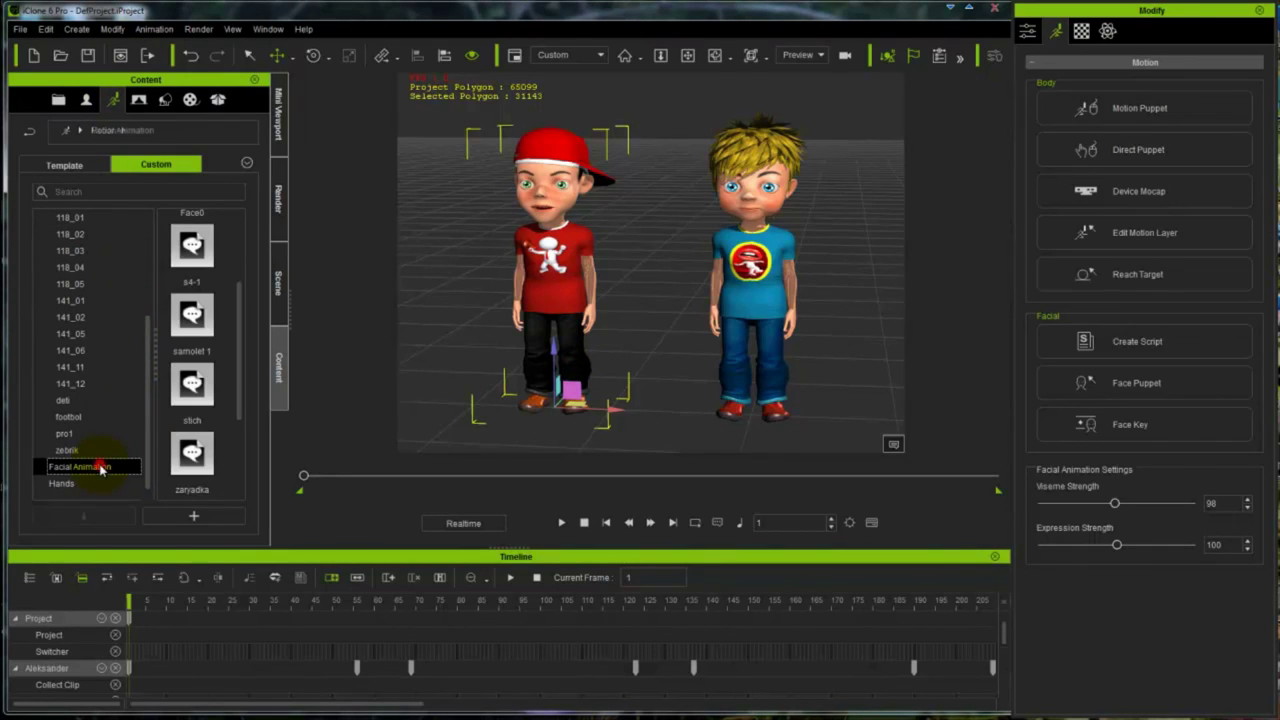
drag(240, 372, 555, 312)
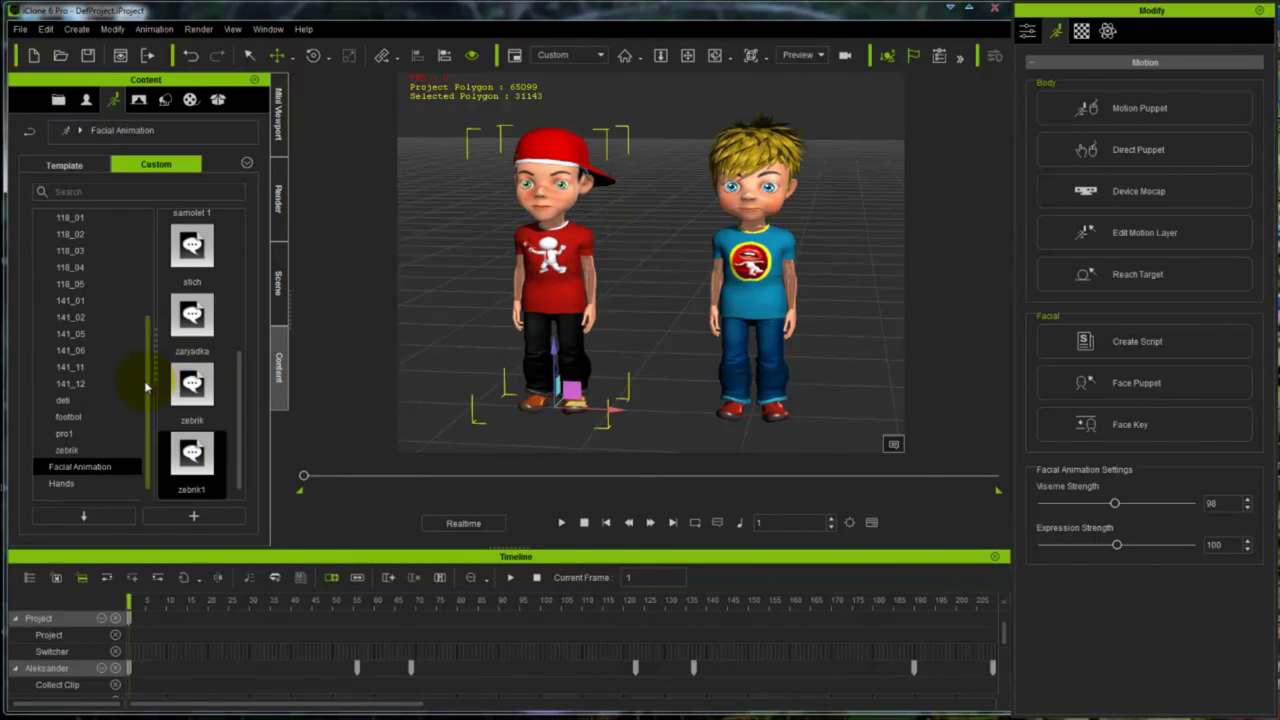
Step: Apply the custom motion 111 to Daniel, and play both avatars' animation from frame 1
drag(146, 388, 88, 271)
click(88, 268)
drag(242, 256, 549, 340)
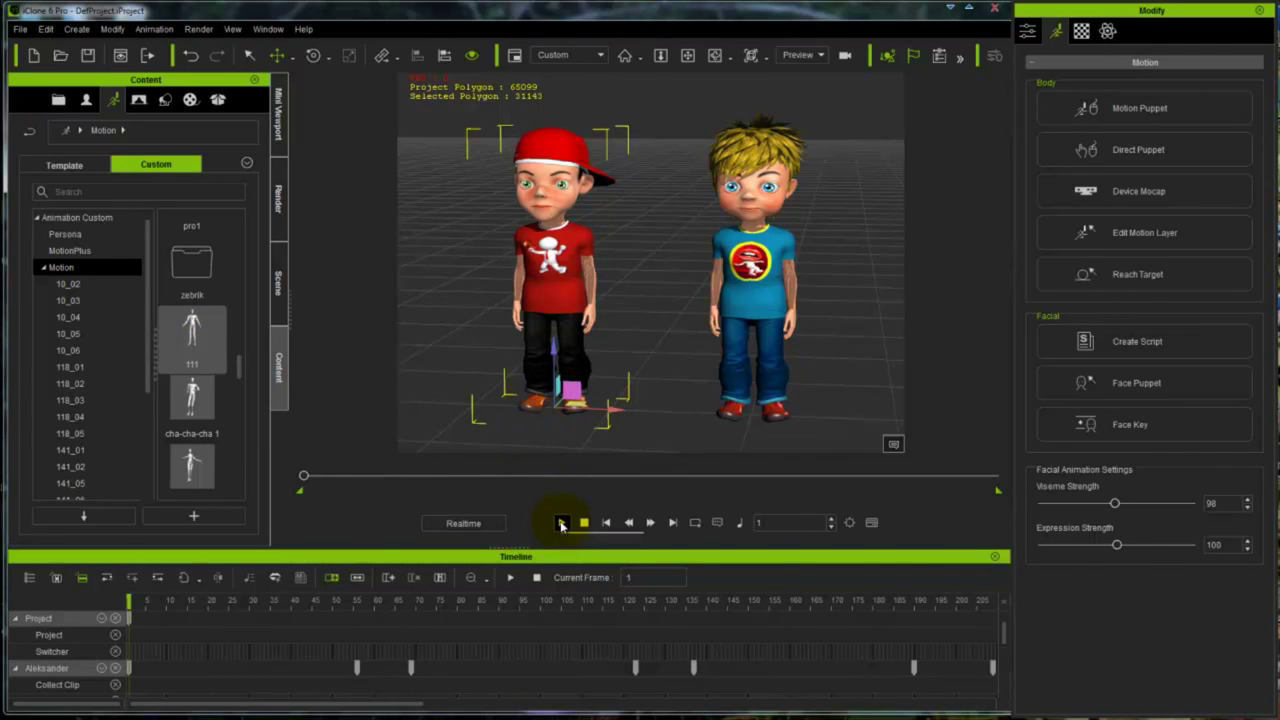
click(561, 524)
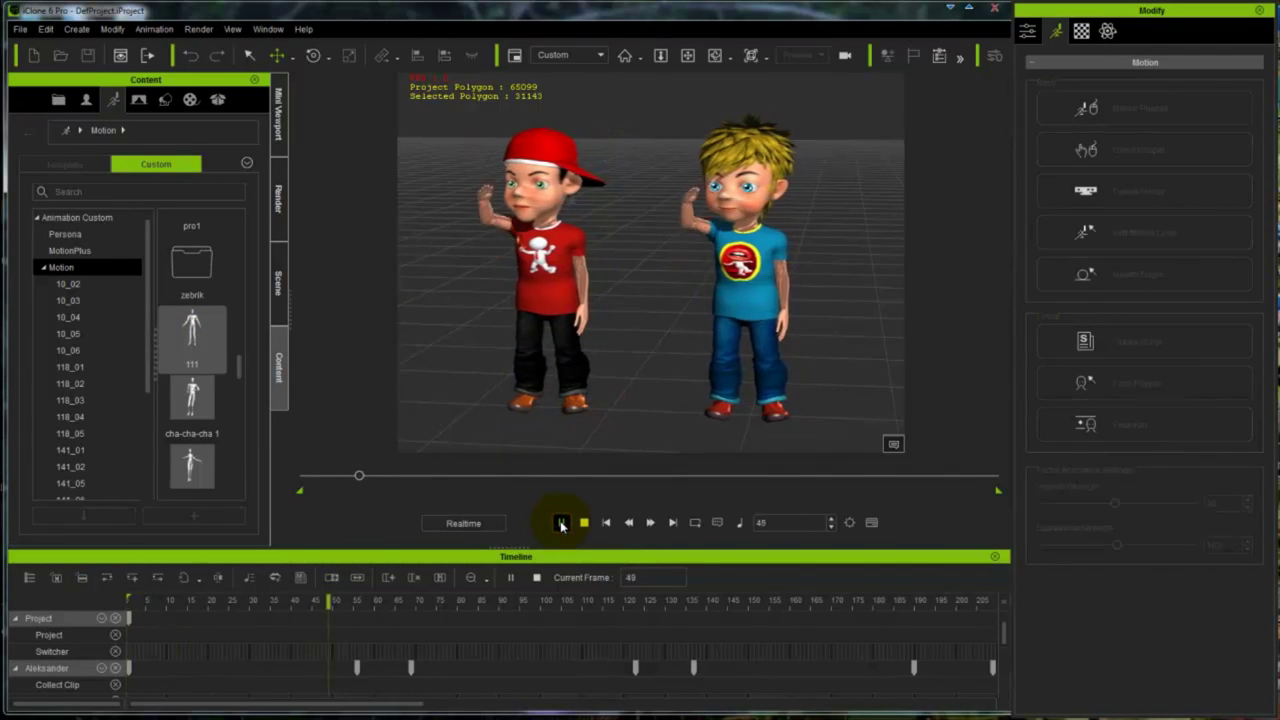